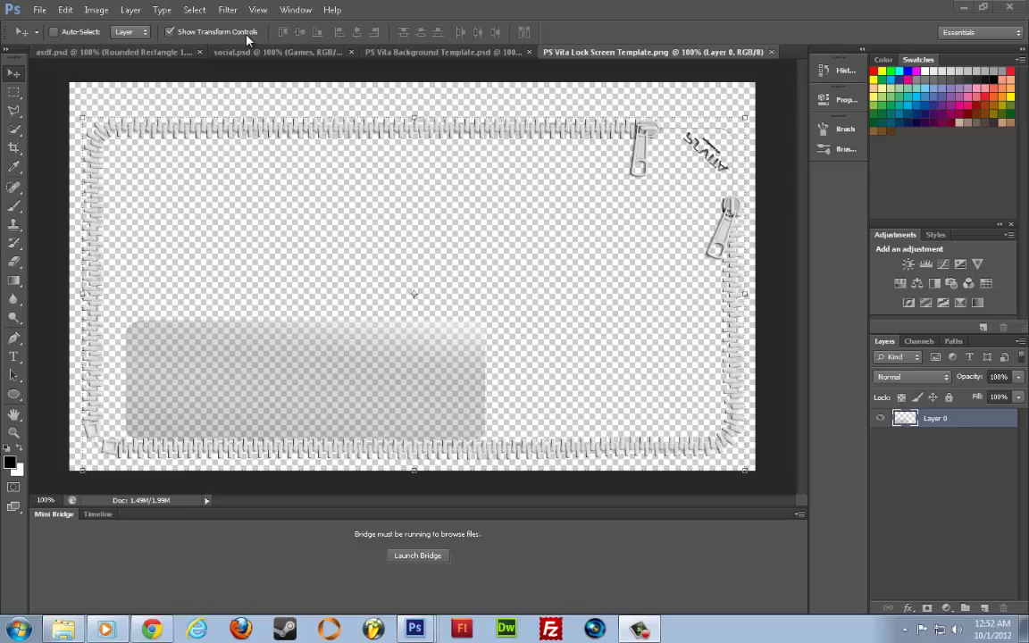
Switch to the black PS Vita design in asdf.psd and select its PSN Logo layer
{"action": "left_click", "coordinate": [125, 52]}
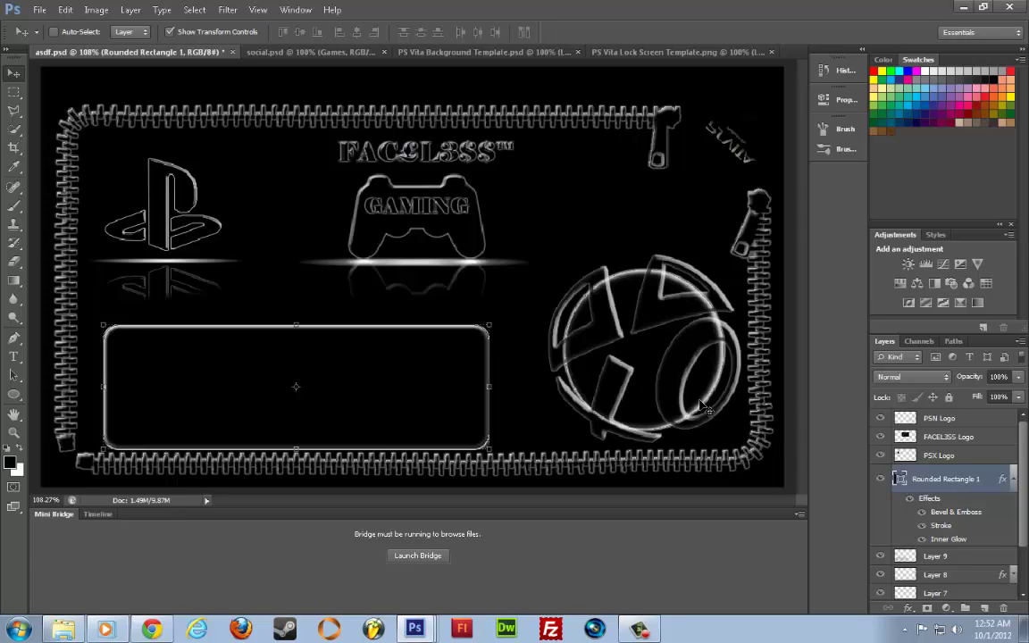
{"action": "left_click", "coordinate": [939, 418]}
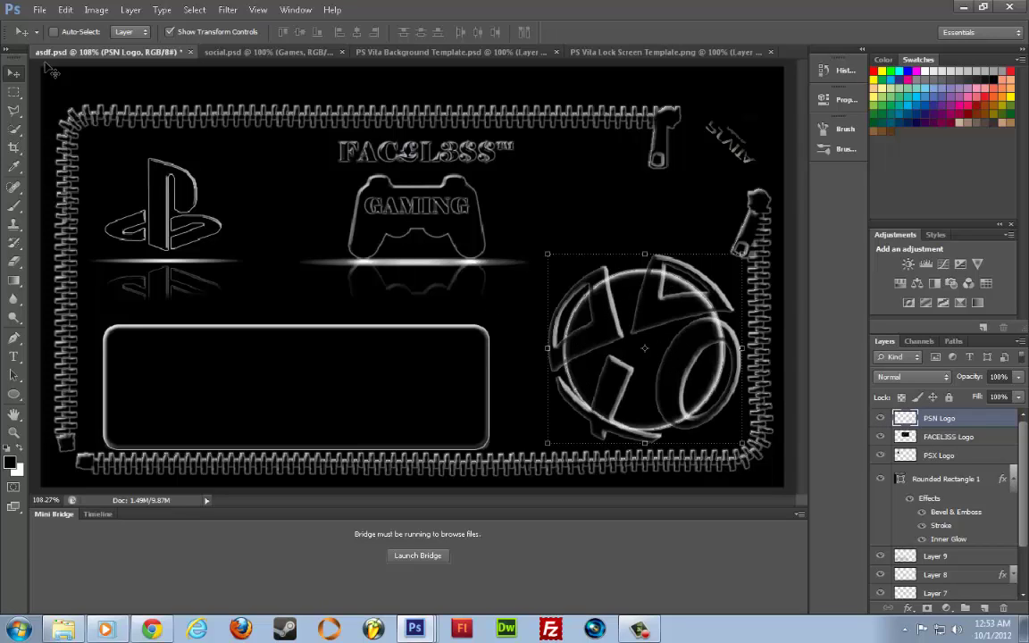
Switch to PS Vita Lock Screen Template.png and confirm its image size is 960 x 544 pixels
{"action": "left_click", "coordinate": [597, 52]}
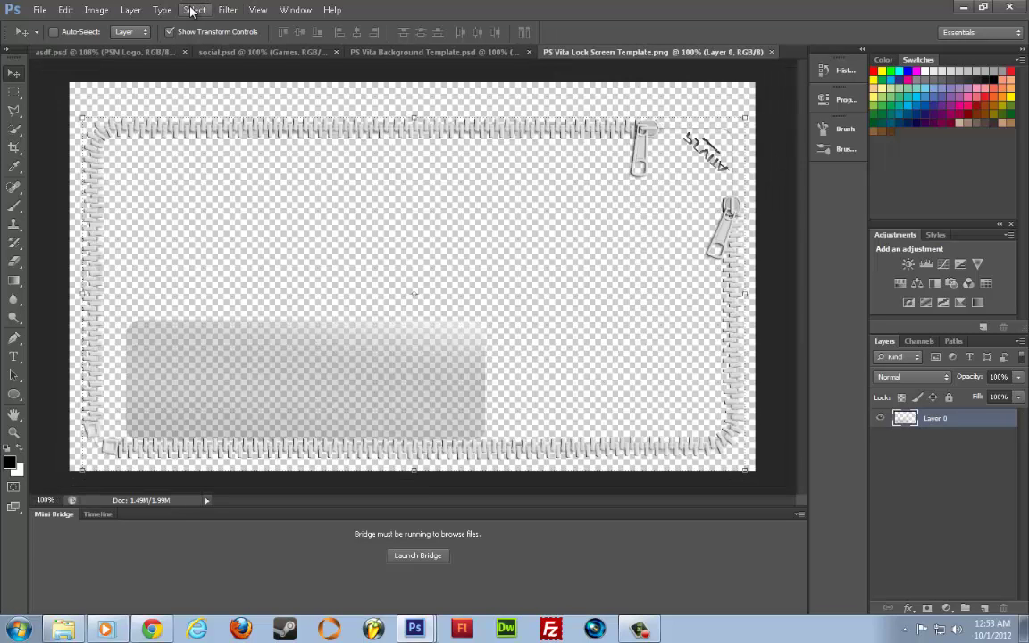
{"action": "left_click", "coordinate": [97, 10]}
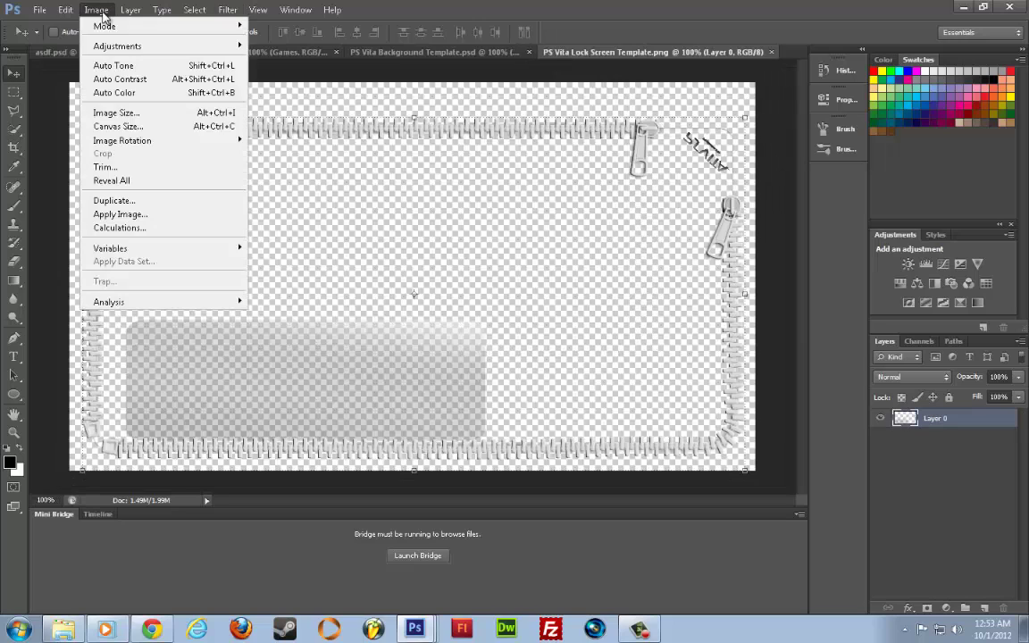
{"action": "left_click", "coordinate": [123, 115]}
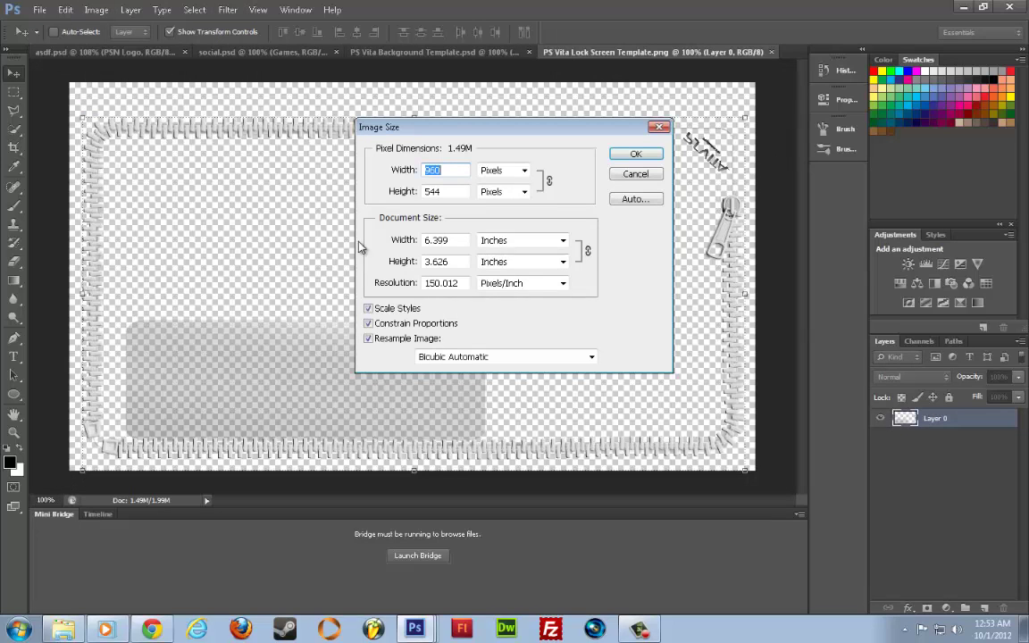
{"action": "left_click", "coordinate": [450, 191]}
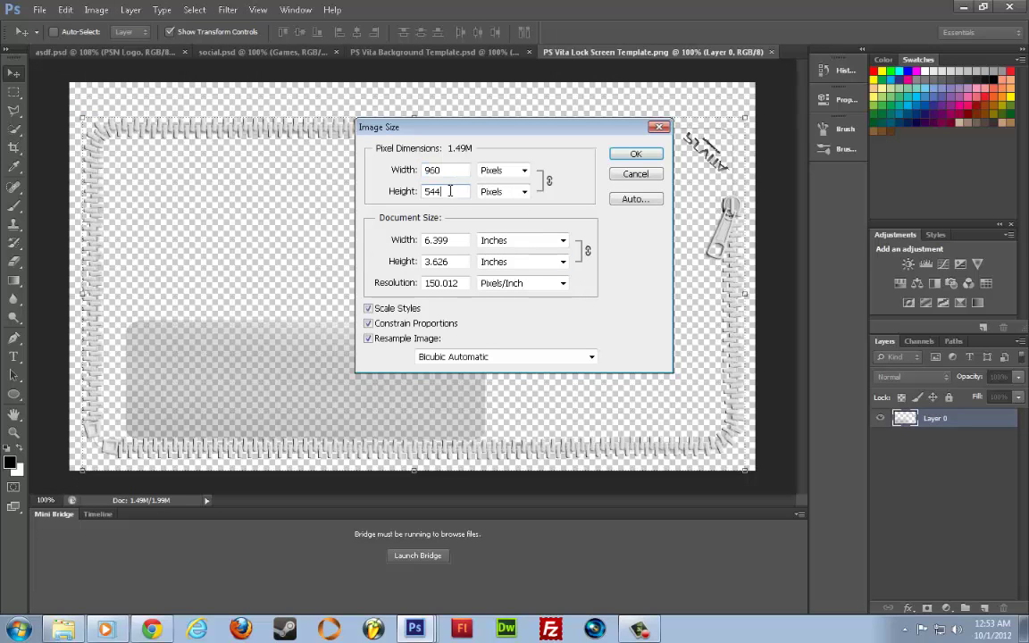
{"action": "left_click", "coordinate": [634, 153]}
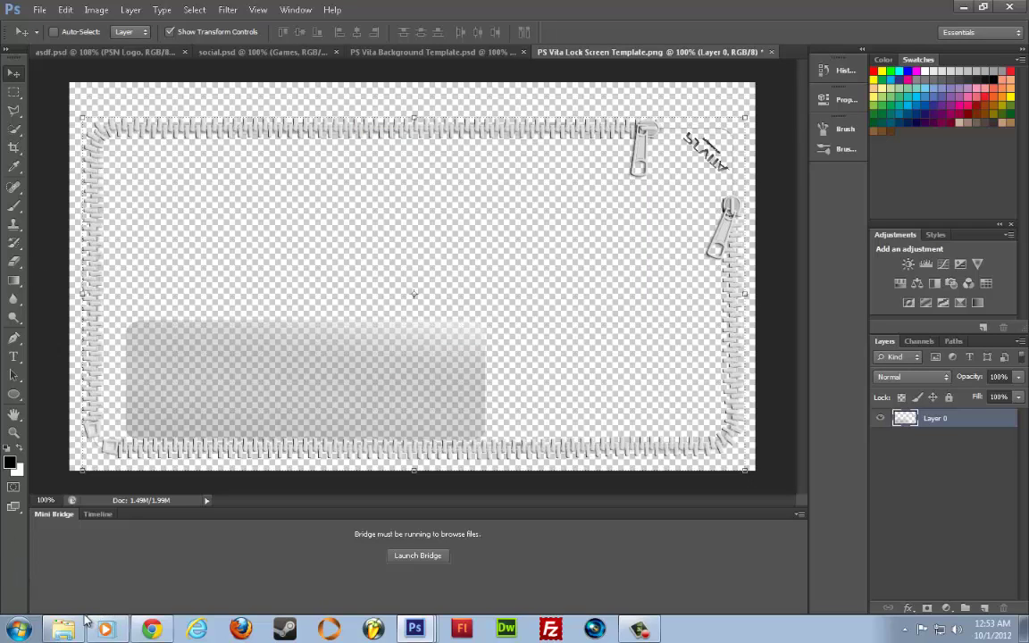
Glance at the PS Vita Background Template document, then return to the lock screen template
{"action": "mouse_move", "coordinate": [64, 629]}
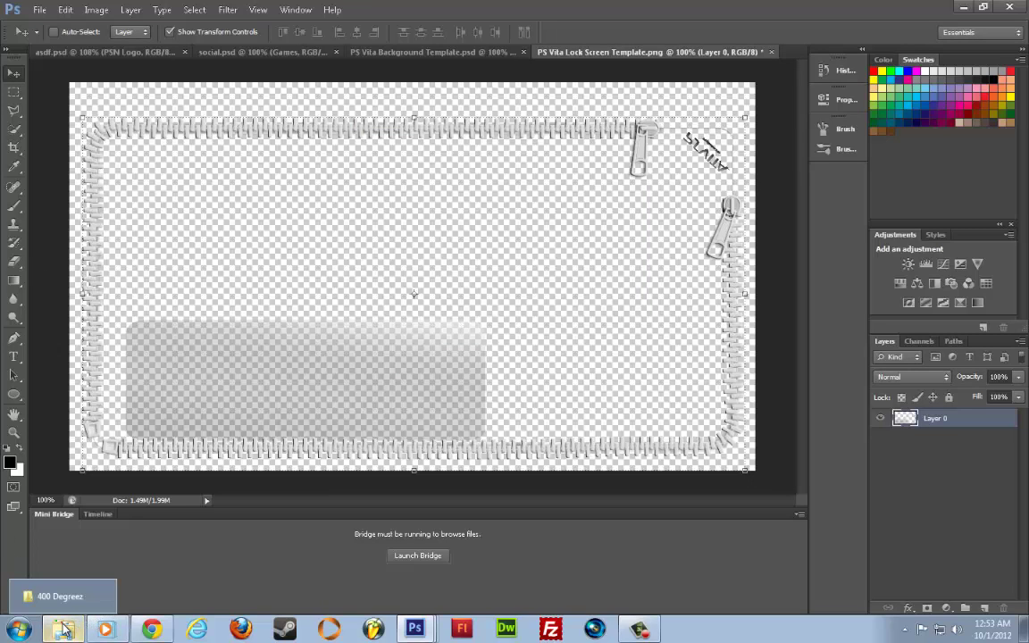
{"action": "left_click", "coordinate": [415, 51]}
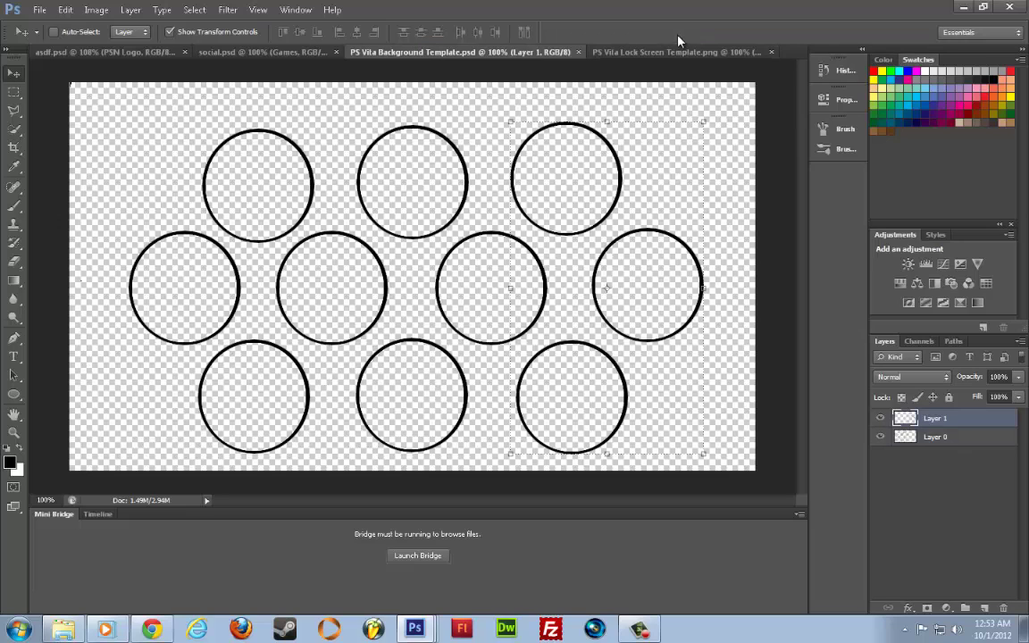
{"action": "left_click", "coordinate": [657, 53]}
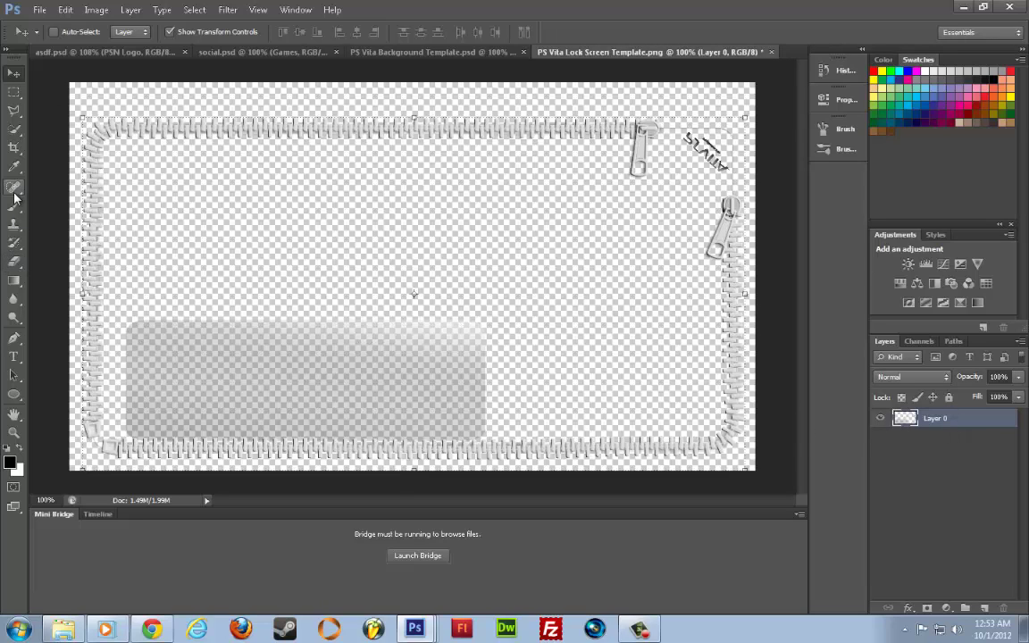
Copy the translucent rounded box onto a new Layer 1 and hide that layer
{"action": "left_click", "coordinate": [13, 92]}
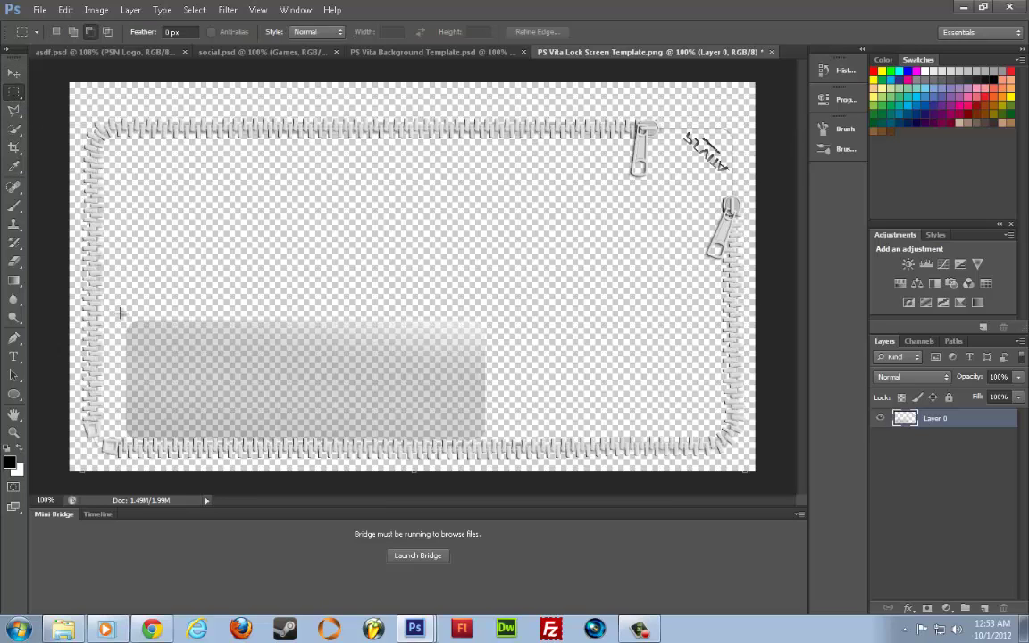
{"action": "left_click_drag", "start_coordinate": [124, 315], "coordinate": [491, 441]}
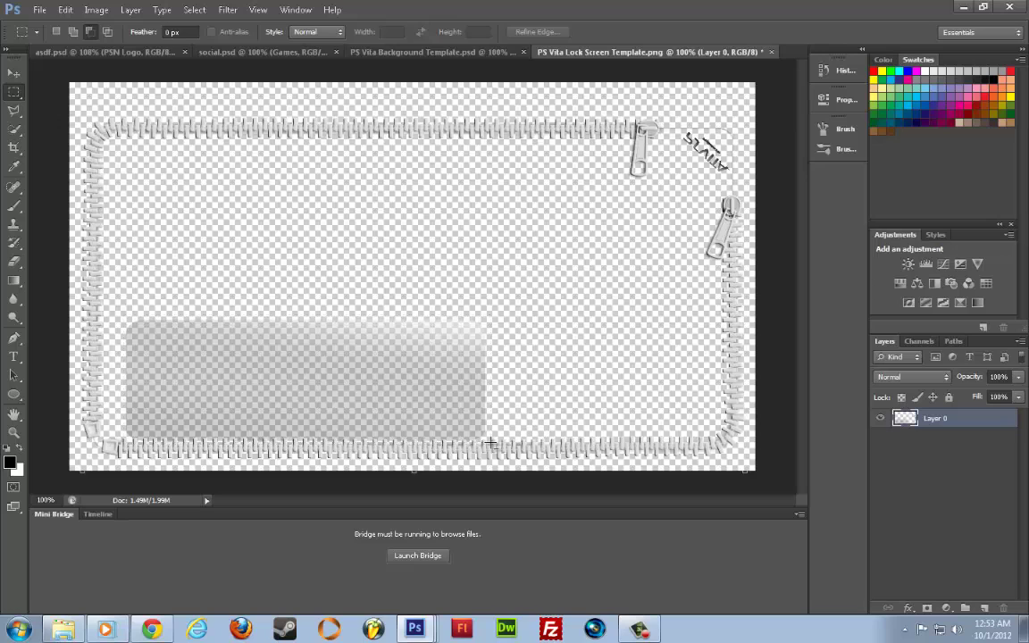
{"action": "right_click", "coordinate": [352, 374]}
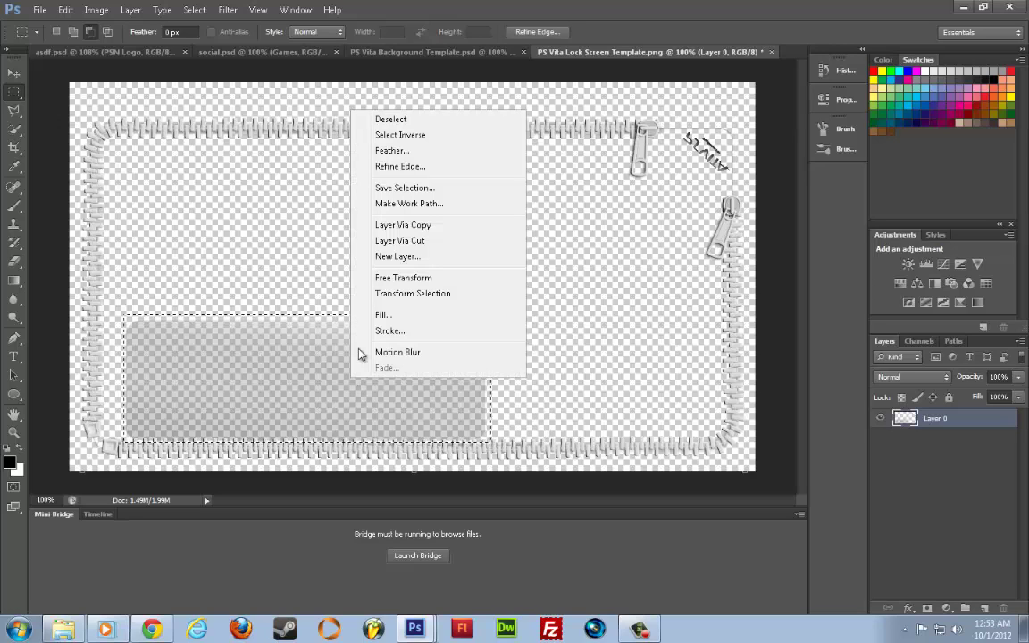
{"action": "left_click", "coordinate": [403, 224]}
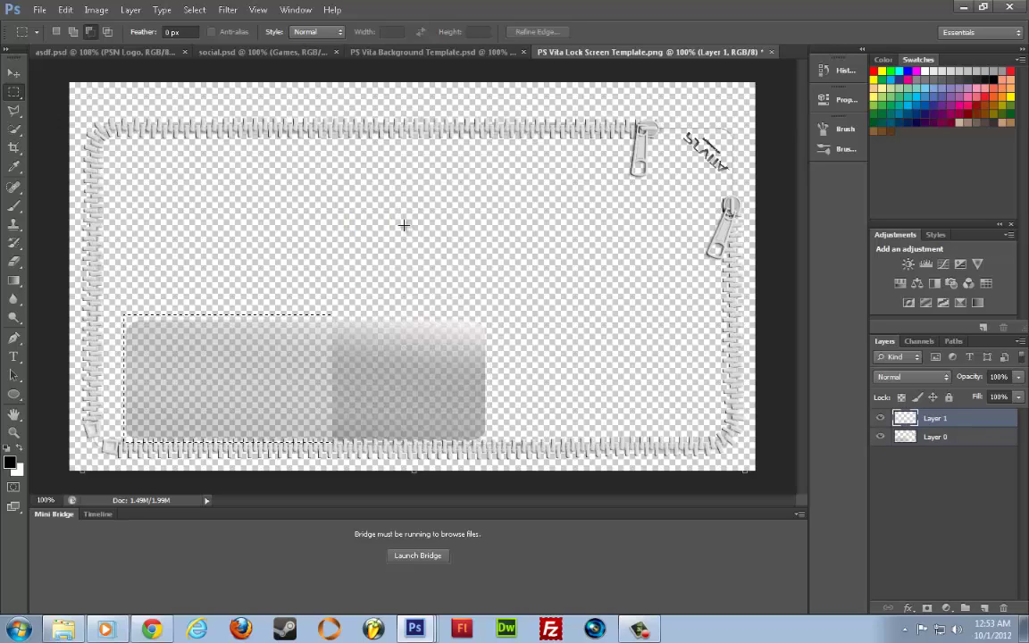
{"action": "left_click", "coordinate": [881, 420]}
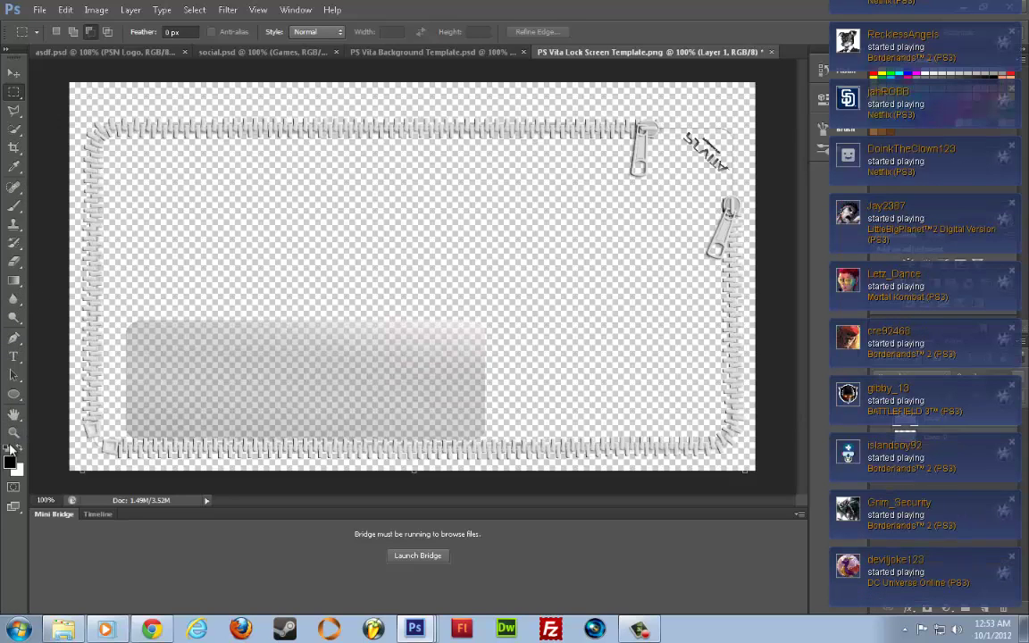
Zoom in on the box and add an empty Layer 2 below Layer 0
{"action": "left_click", "coordinate": [14, 434]}
{"action": "left_click_drag", "start_coordinate": [108, 309], "coordinate": [459, 470]}
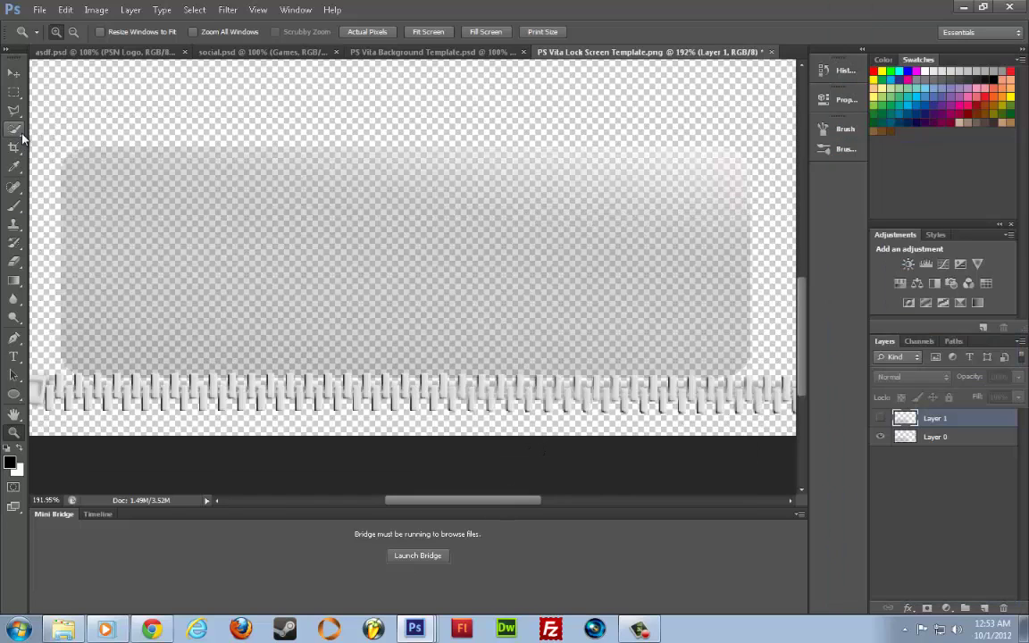
{"action": "left_click", "coordinate": [983, 611]}
{"action": "left_click_drag", "start_coordinate": [933, 418], "coordinate": [933, 462]}
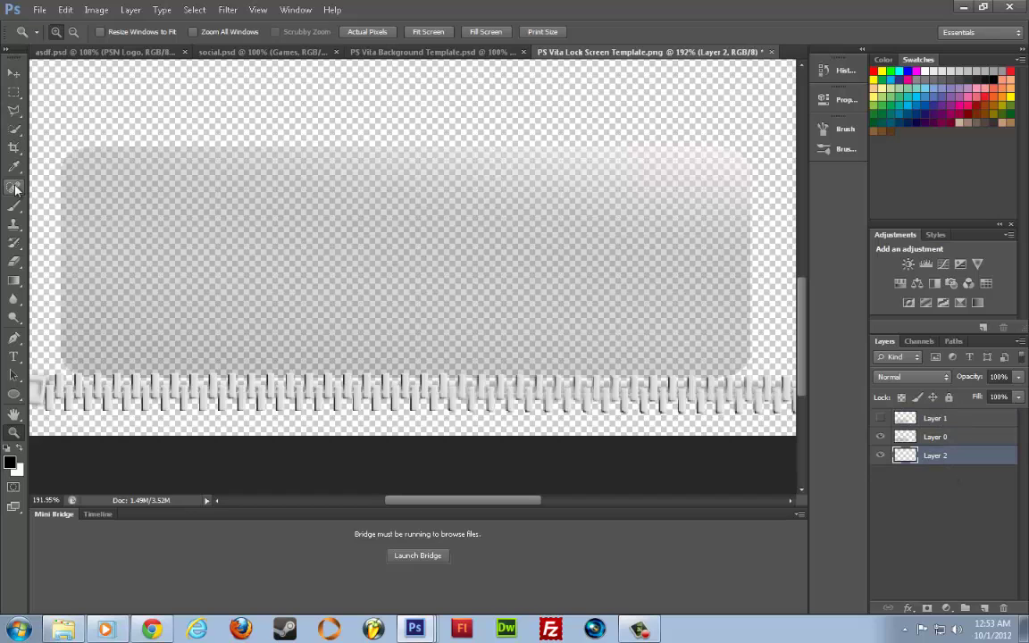
Paint the whole of Layer 2 solid black with a large brush behind the zipper frame
{"action": "key", "text": "ctrl+0"}
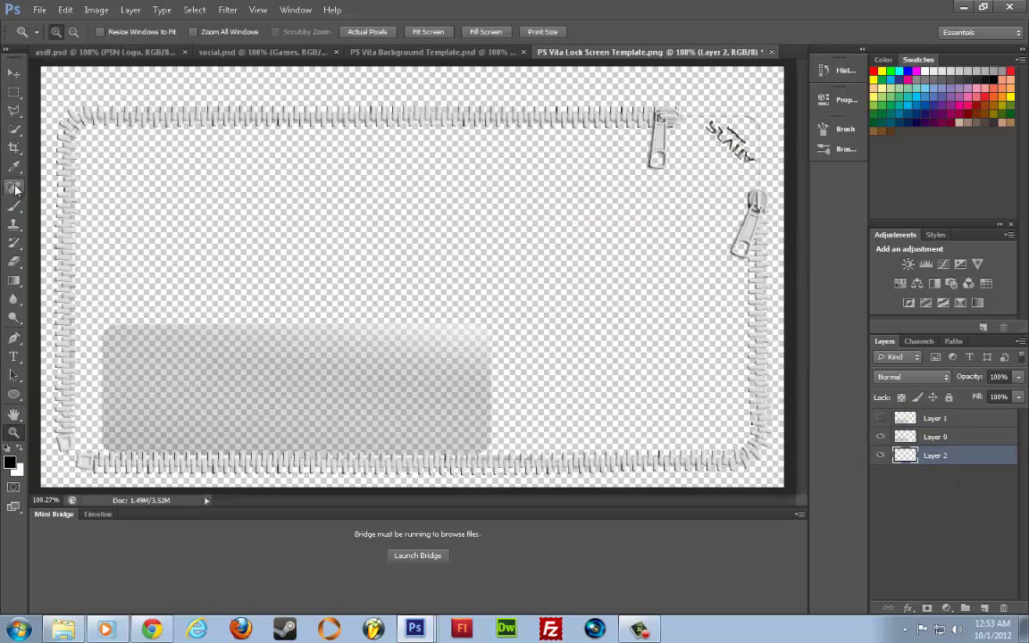
{"action": "left_click", "coordinate": [13, 206]}
{"action": "left_click", "coordinate": [77, 210]}
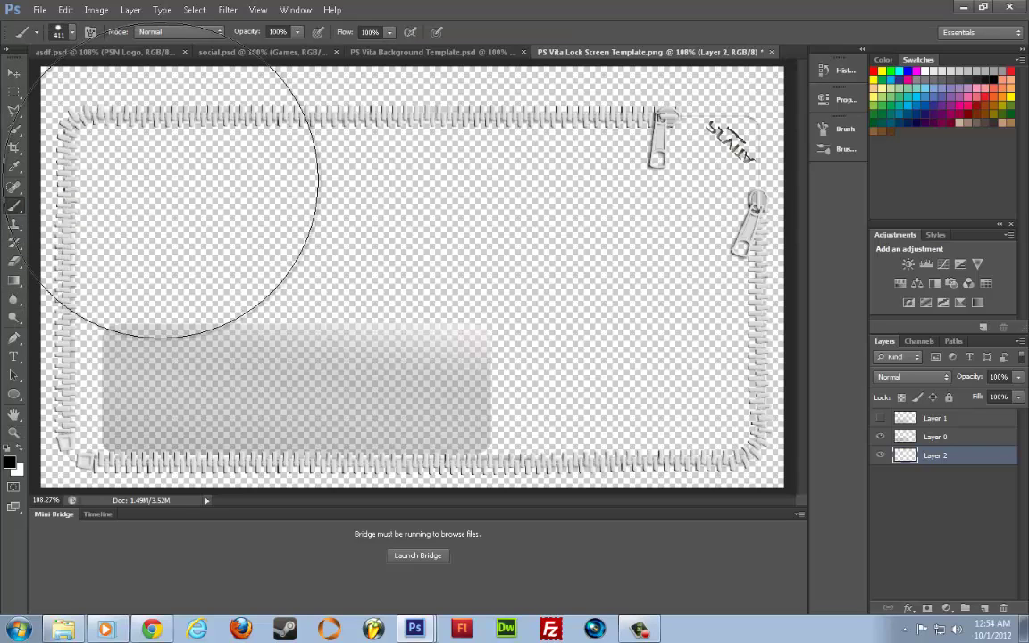
{"action": "right_click", "coordinate": [243, 214]}
{"action": "left_click", "coordinate": [124, 85]}
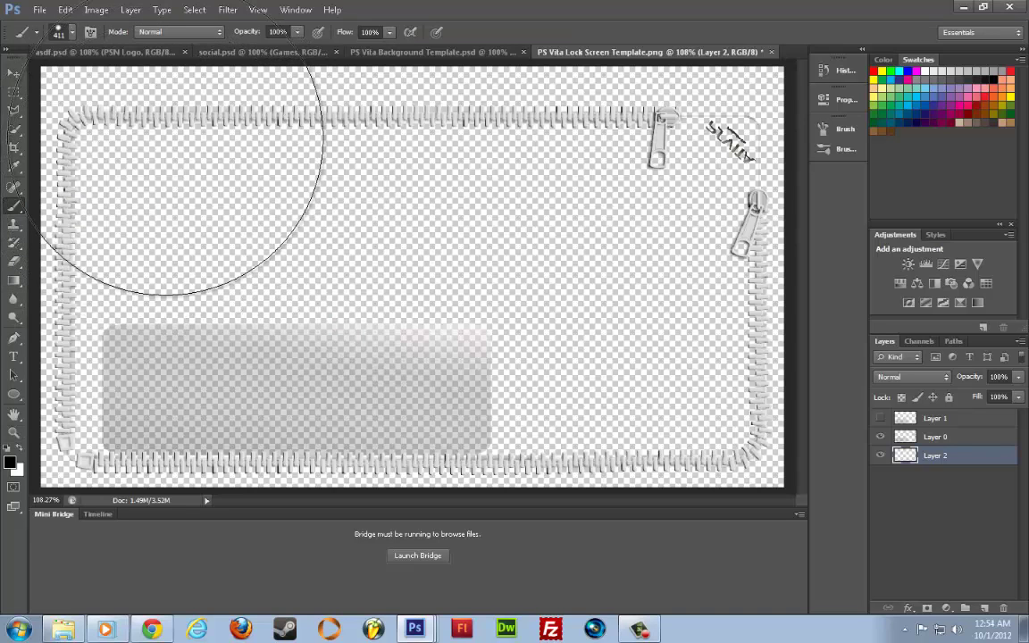
{"action": "left_click_drag", "start_coordinate": [125, 103], "coordinate": [654, 107]}
{"action": "mouse_move", "coordinate": [655, 147]}
{"action": "left_mouse_down"}
{"action": "mouse_move", "coordinate": [694, 264]}
{"action": "mouse_move", "coordinate": [710, 403]}
{"action": "mouse_move", "coordinate": [722, 124]}
{"action": "mouse_move", "coordinate": [722, 219]}
{"action": "mouse_move", "coordinate": [656, 415]}
{"action": "mouse_move", "coordinate": [147, 402]}
{"action": "mouse_move", "coordinate": [46, 383]}
{"action": "mouse_move", "coordinate": [27, 321]}
{"action": "left_mouse_up"}
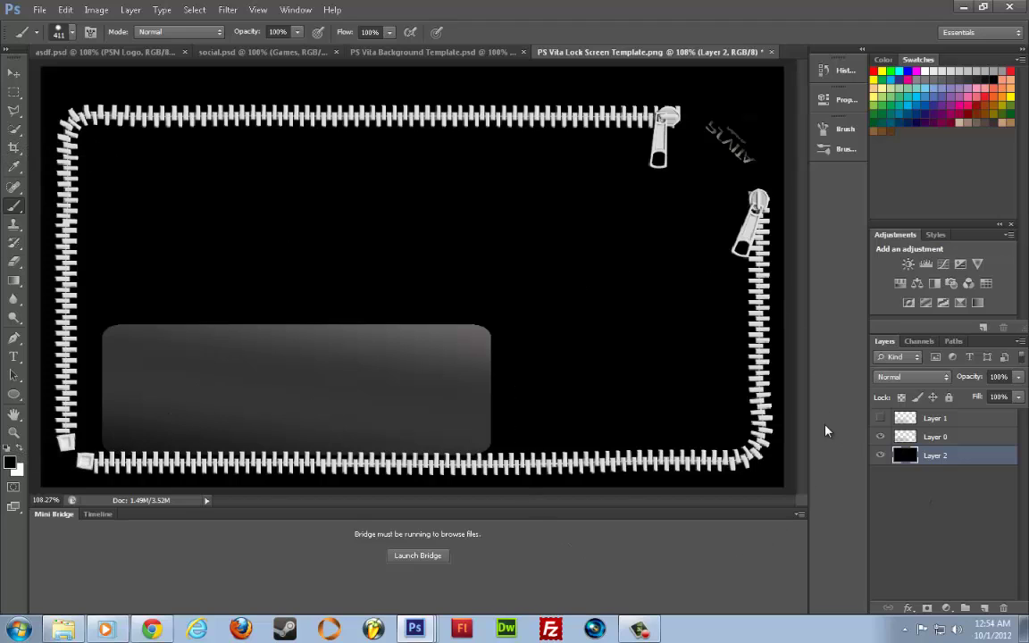
{"action": "left_click", "coordinate": [947, 437]}
{"action": "left_click", "coordinate": [949, 456]}
Zoom in on the dark rounded box and try erasing areas on Layer 0
{"action": "left_click", "coordinate": [14, 435]}
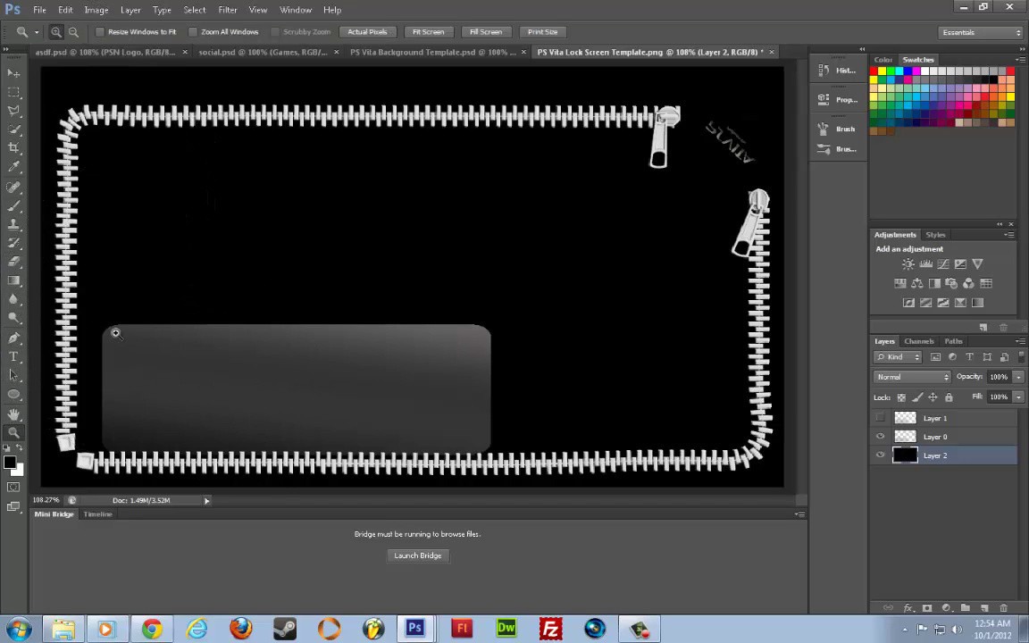
{"action": "left_click_drag", "start_coordinate": [82, 305], "coordinate": [529, 487]}
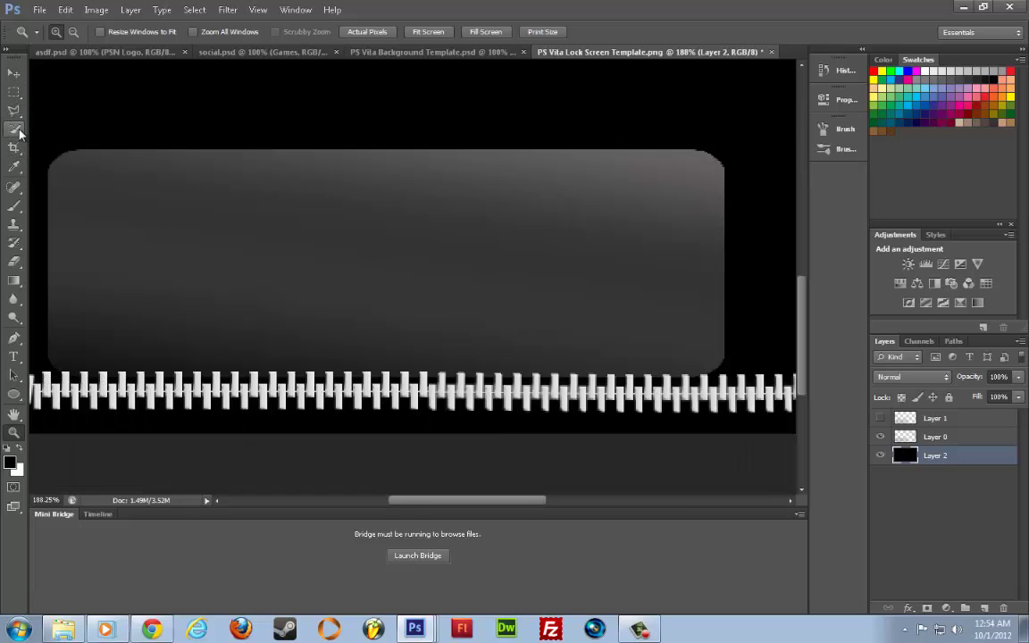
{"action": "left_click", "coordinate": [15, 262]}
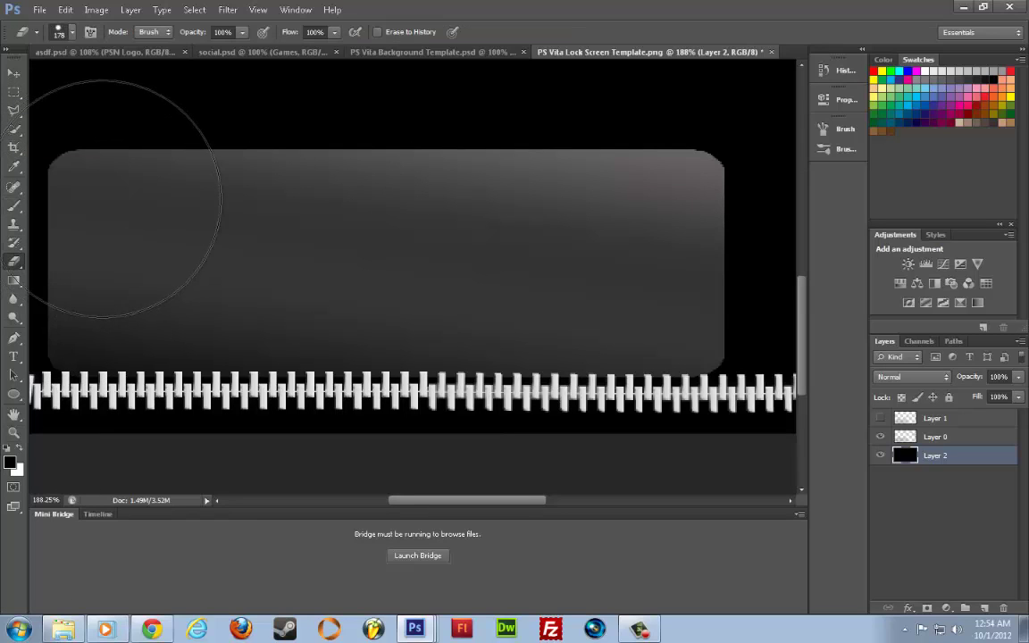
{"action": "left_click", "coordinate": [144, 200]}
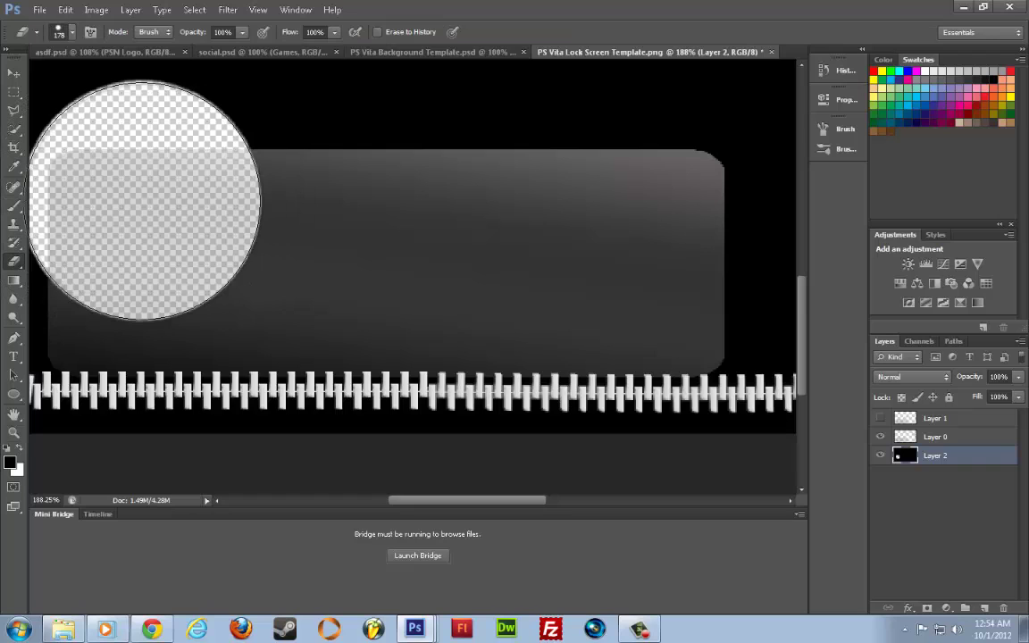
{"action": "key", "text": "ctrl+z"}
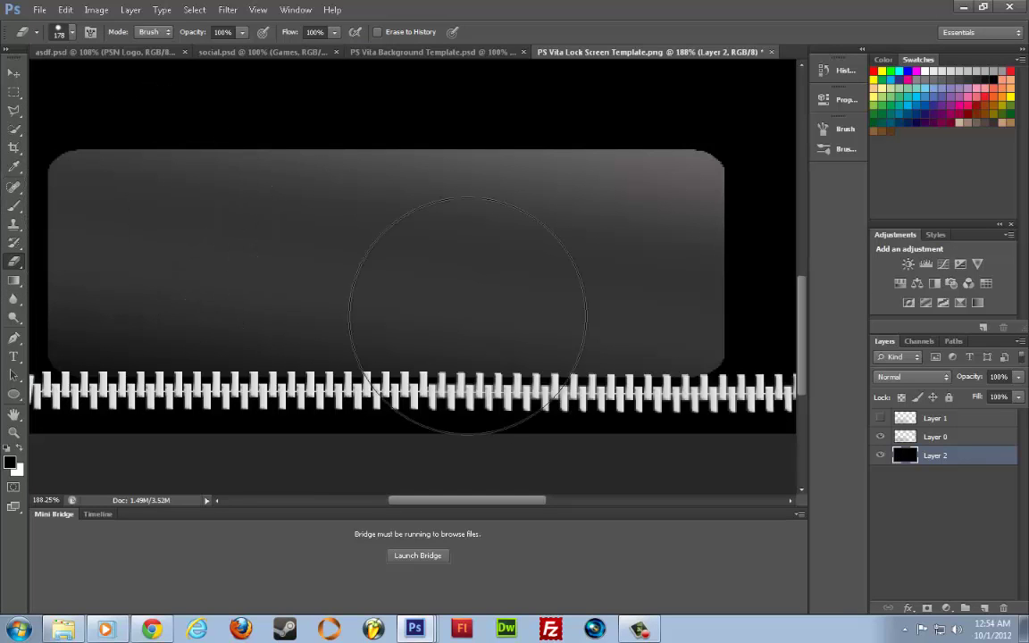
{"action": "left_click", "coordinate": [960, 445]}
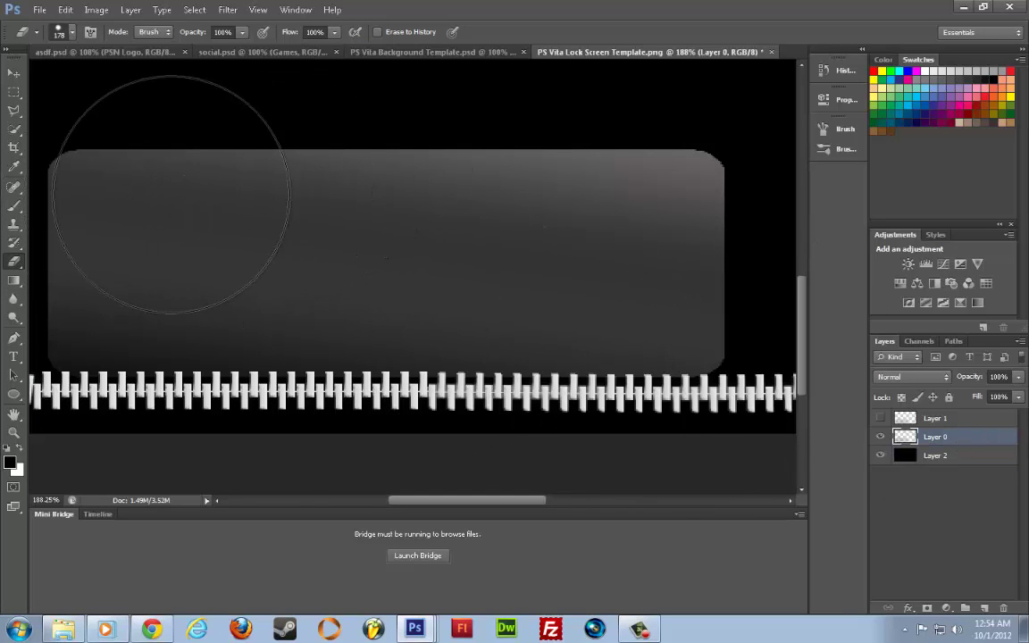
{"action": "left_click_drag", "start_coordinate": [468, 507], "coordinate": [459, 507]}
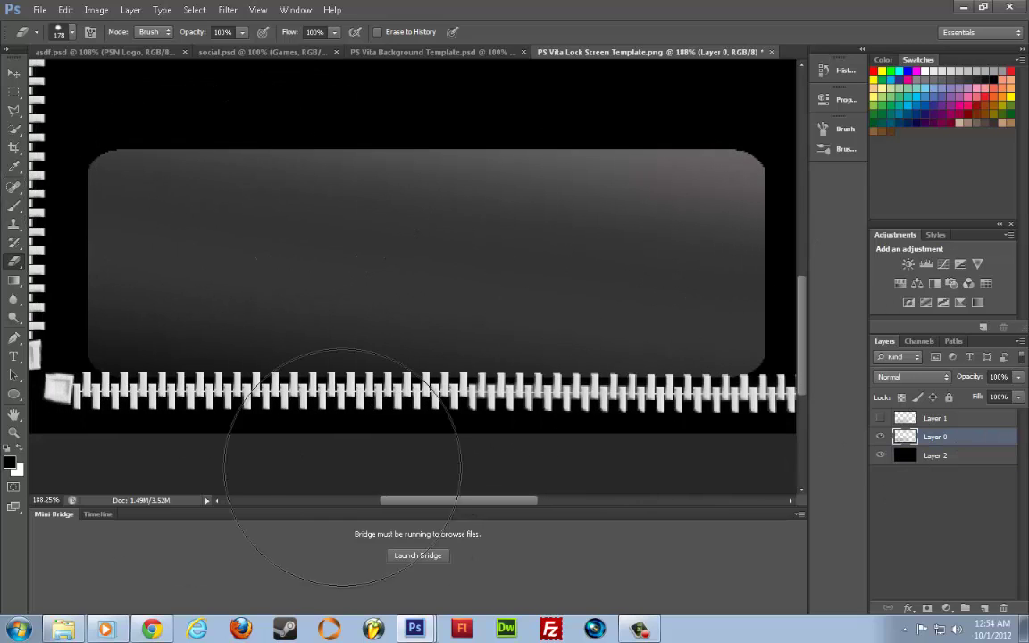
{"action": "mouse_move", "coordinate": [169, 198]}
{"action": "left_mouse_down"}
{"action": "mouse_move", "coordinate": [340, 195]}
{"action": "mouse_move", "coordinate": [715, 195]}
{"action": "mouse_move", "coordinate": [700, 239]}
{"action": "left_mouse_up"}
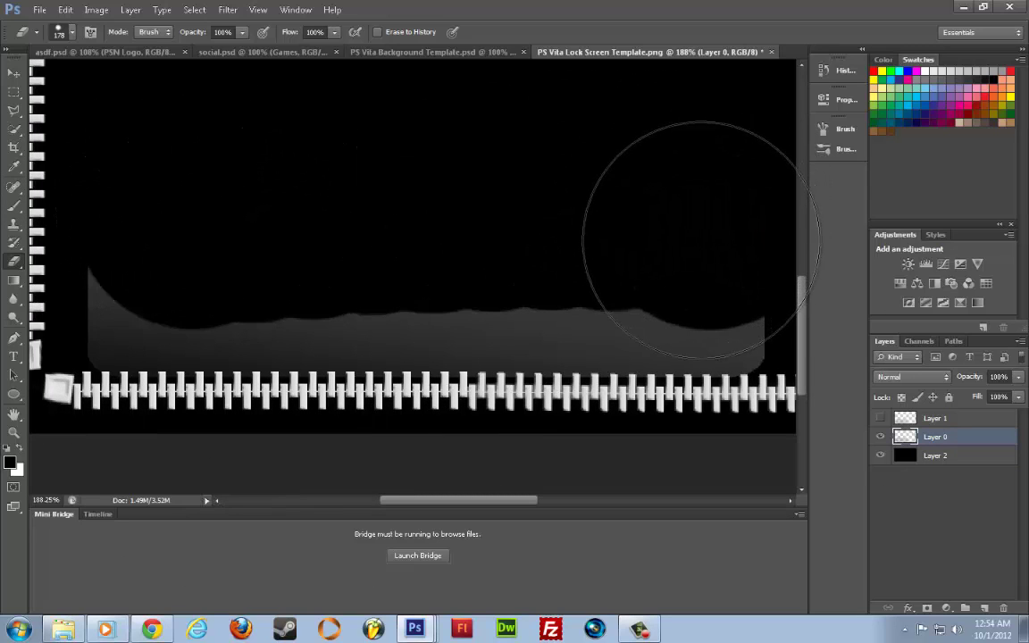
Select the grey wave above the bottom zipper, delete it, and deselect
{"action": "left_click", "coordinate": [13, 92]}
{"action": "left_click_drag", "start_coordinate": [77, 237], "coordinate": [773, 372]}
{"action": "key", "text": "Delete"}
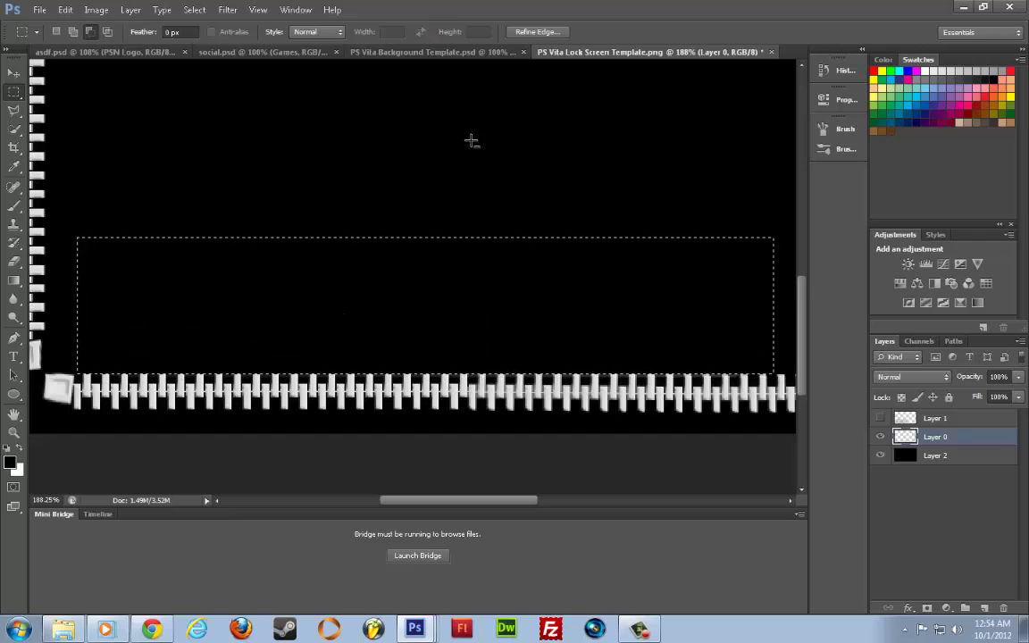
{"action": "left_click", "coordinate": [884, 567]}
{"action": "key", "text": "v"}
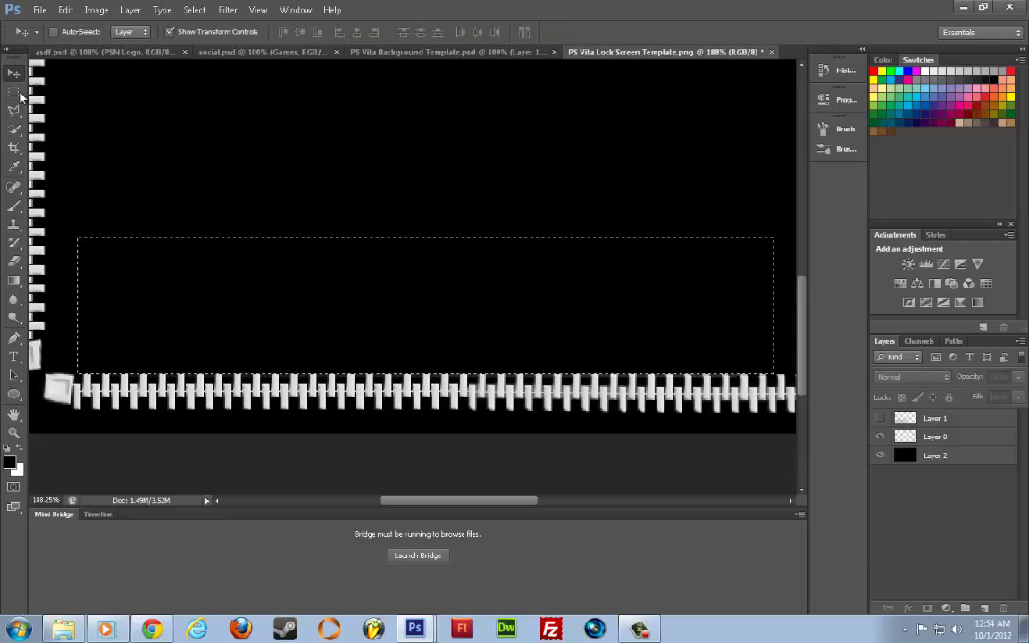
{"action": "left_click", "coordinate": [135, 154]}
{"action": "left_click", "coordinate": [482, 242]}
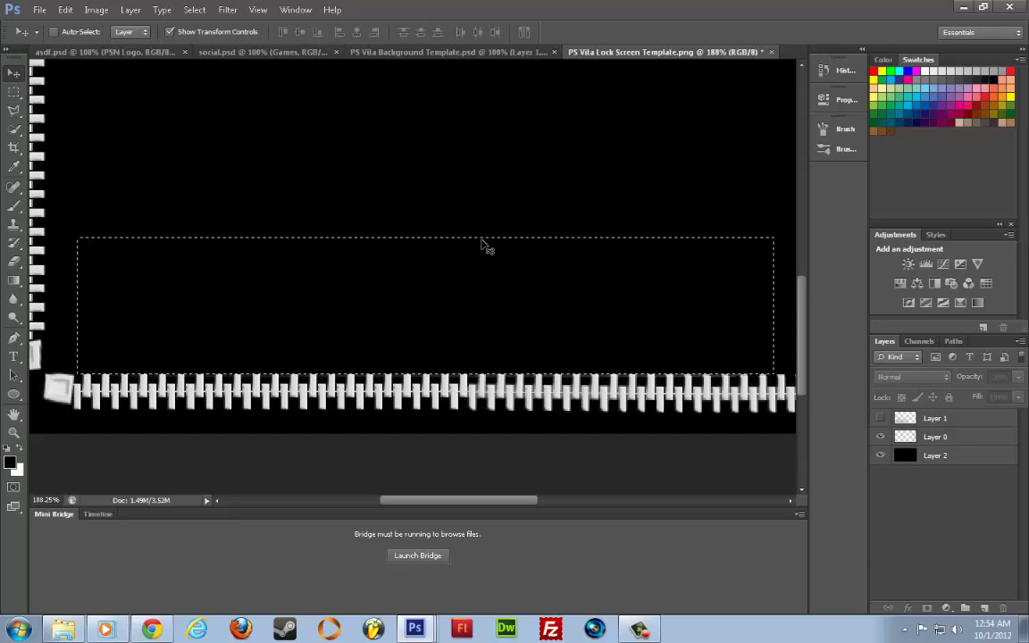
{"action": "key", "text": "ctrl+d"}
{"action": "left_click", "coordinate": [14, 94]}
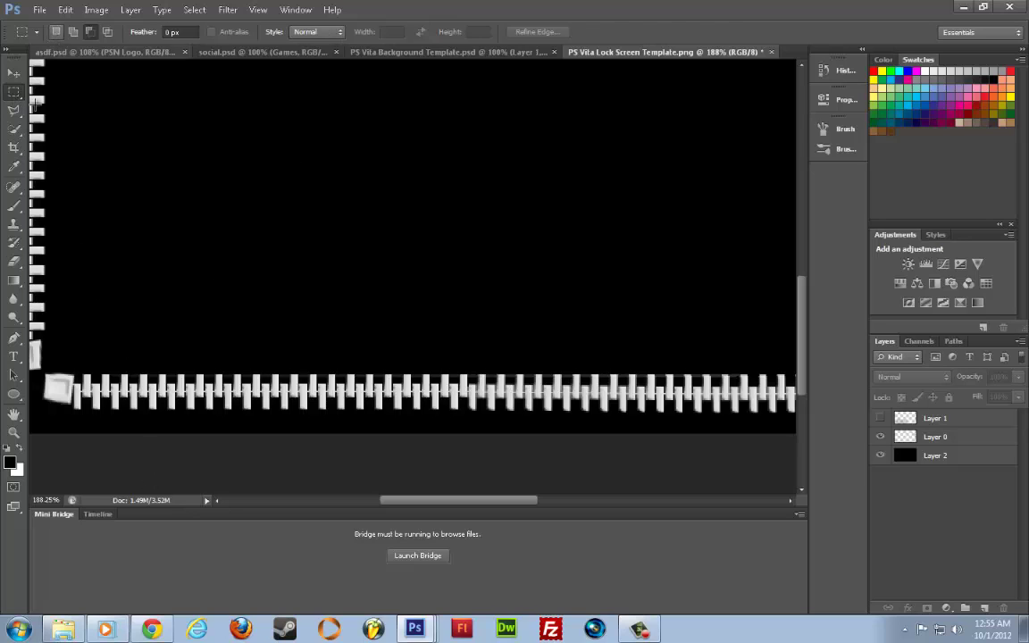
Zoom in on the bottom zipper and marquee-select the gaps between its upper teeth
{"action": "left_click", "coordinate": [13, 432]}
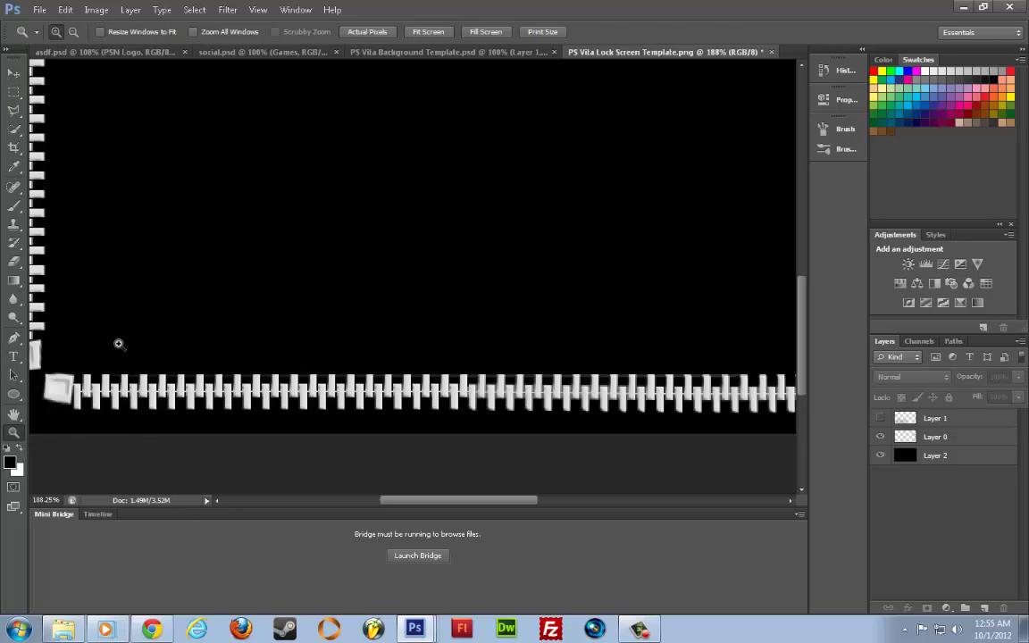
{"action": "left_click_drag", "start_coordinate": [116, 343], "coordinate": [305, 427]}
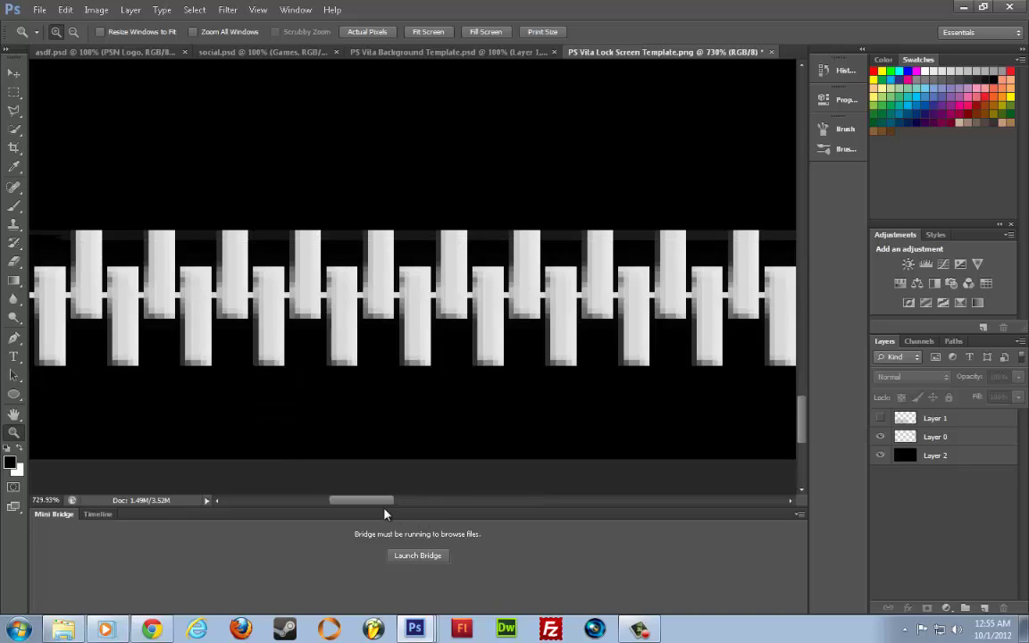
{"action": "left_click_drag", "start_coordinate": [384, 507], "coordinate": [367, 506]}
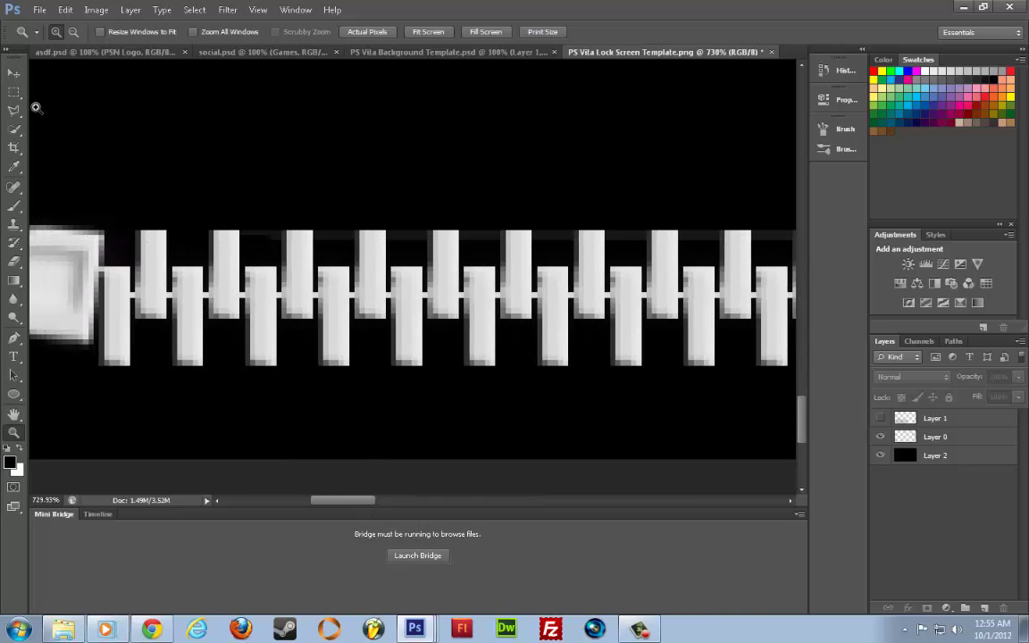
{"action": "left_click", "coordinate": [14, 92]}
{"action": "left_click_drag", "start_coordinate": [239, 210], "coordinate": [280, 262]}
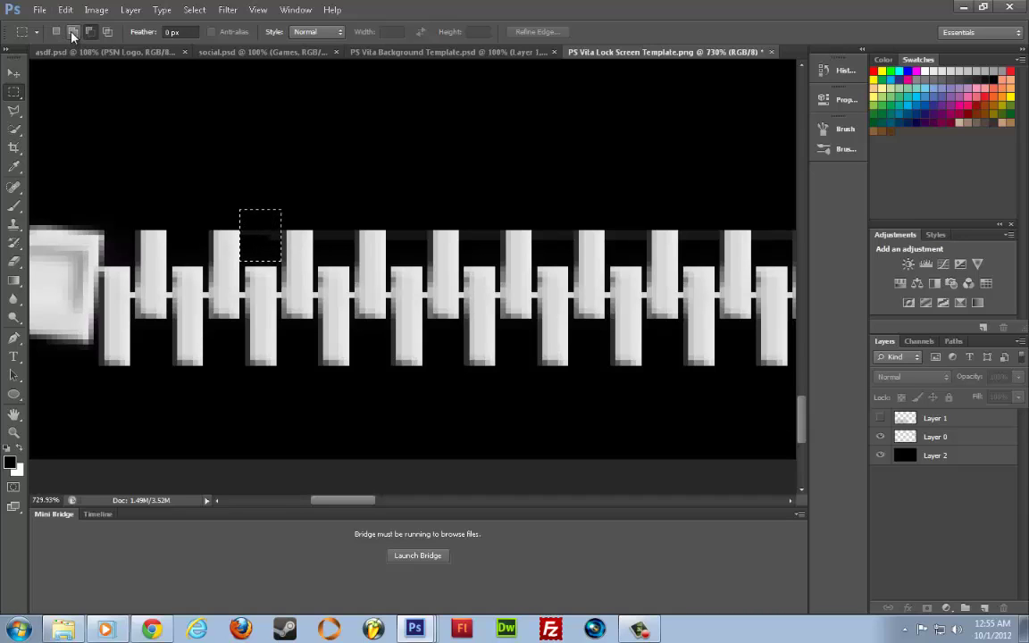
{"action": "left_click_drag", "start_coordinate": [318, 205], "coordinate": [351, 251]}
{"action": "left_click_drag", "start_coordinate": [385, 200], "coordinate": [427, 261]}
{"action": "left_click_drag", "start_coordinate": [453, 192], "coordinate": [499, 258]}
{"action": "key", "text": "ctrl+z"}
{"action": "left_click_drag", "start_coordinate": [459, 204], "coordinate": [499, 255]}
{"action": "left_click_drag", "start_coordinate": [533, 210], "coordinate": [574, 251]}
{"action": "left_click_drag", "start_coordinate": [607, 205], "coordinate": [645, 255]}
Add the remaining tooth gaps, clear their grey on Layer 0, and fit the image on screen
{"action": "left_click_drag", "start_coordinate": [678, 198], "coordinate": [718, 256]}
{"action": "left_click_drag", "start_coordinate": [356, 500], "coordinate": [391, 505]}
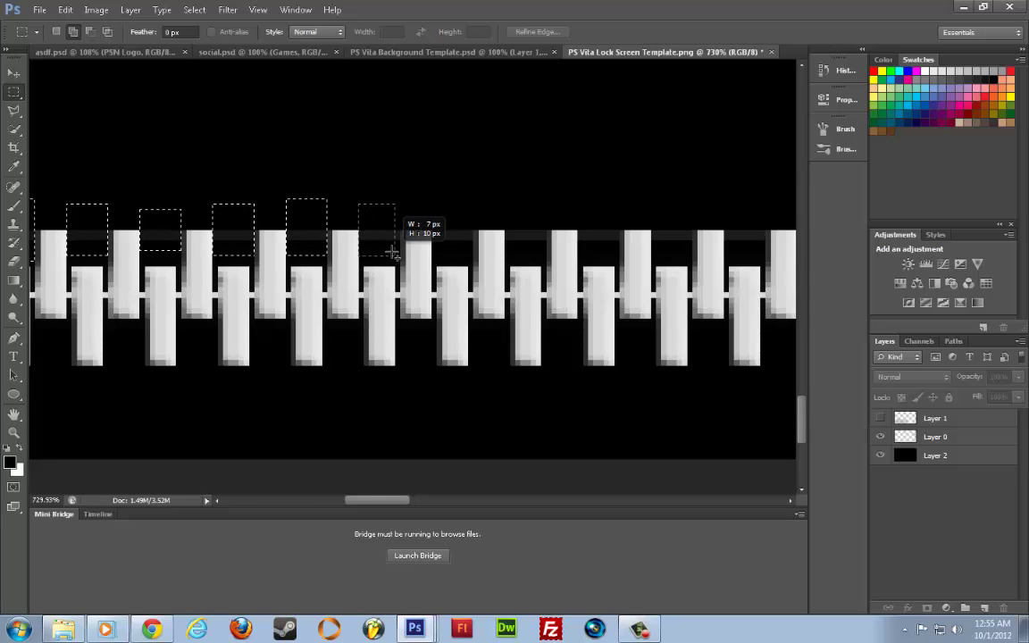
{"action": "scroll", "coordinate": [572, 229], "scroll_direction": "right", "scroll_amount": 5}
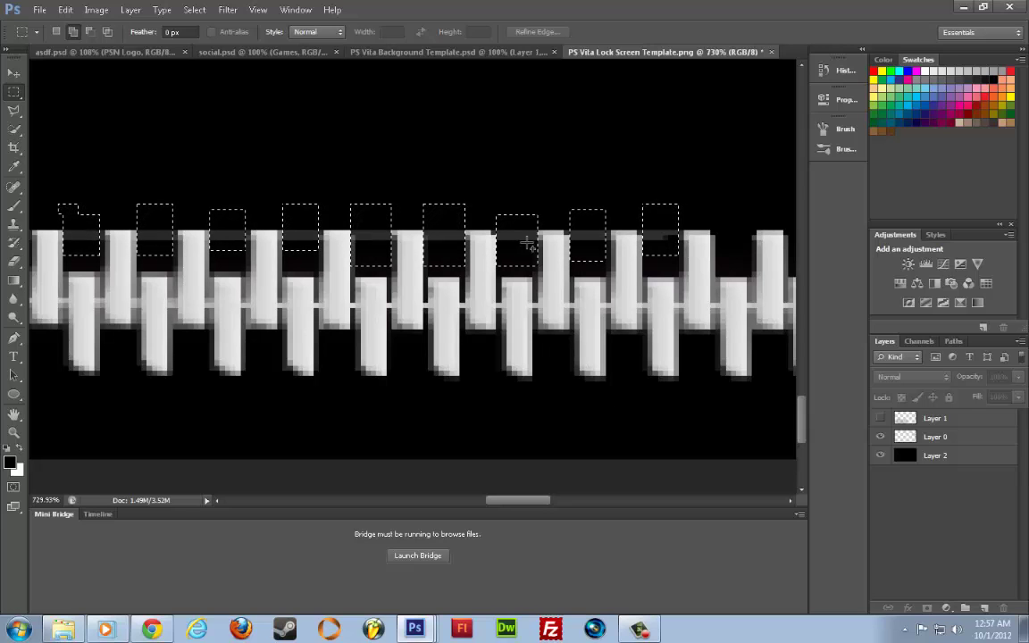
{"action": "left_click", "coordinate": [936, 437]}
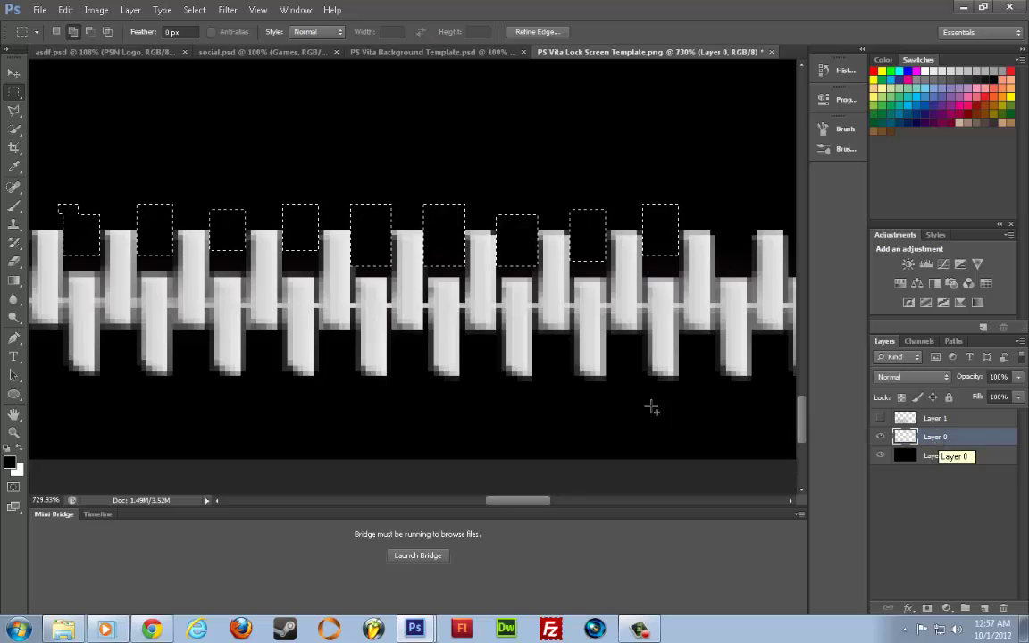
{"action": "left_click", "coordinate": [447, 363]}
{"action": "key", "text": "ctrl+0"}
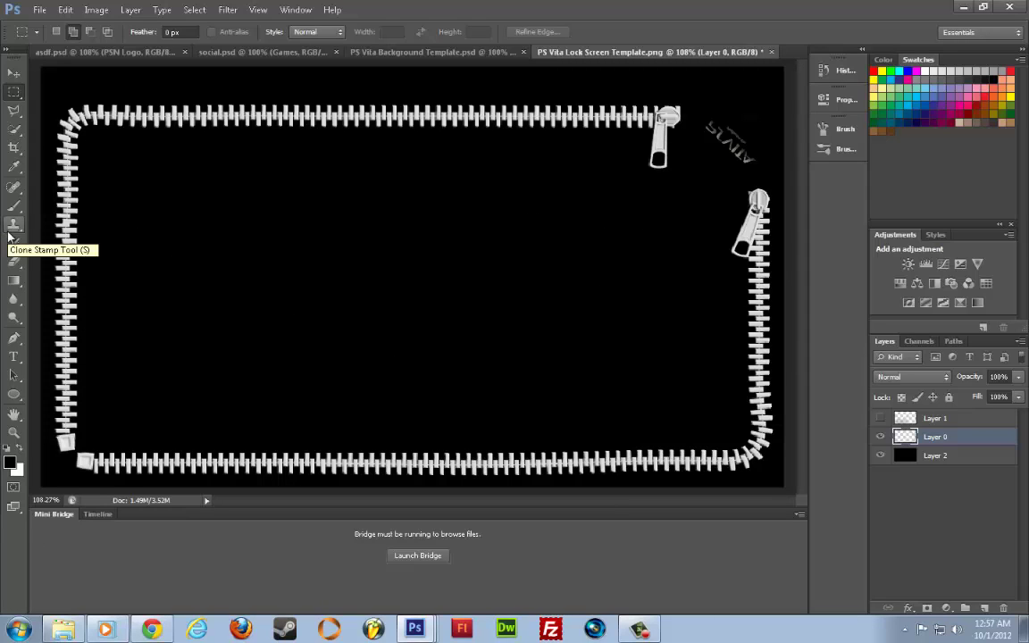
{"action": "left_click", "coordinate": [13, 266]}
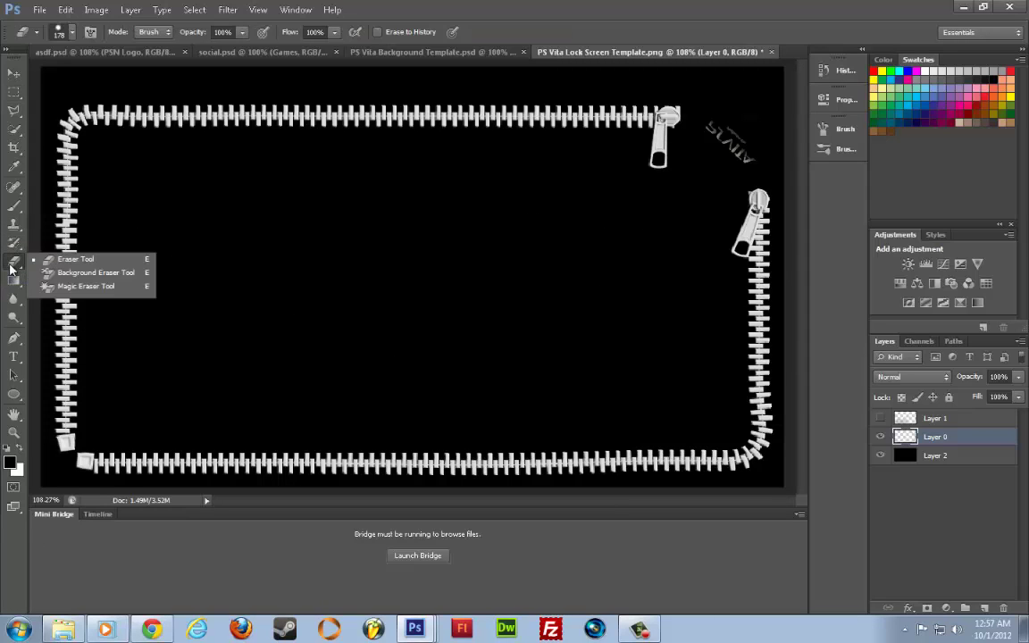
{"action": "left_click", "coordinate": [64, 287]}
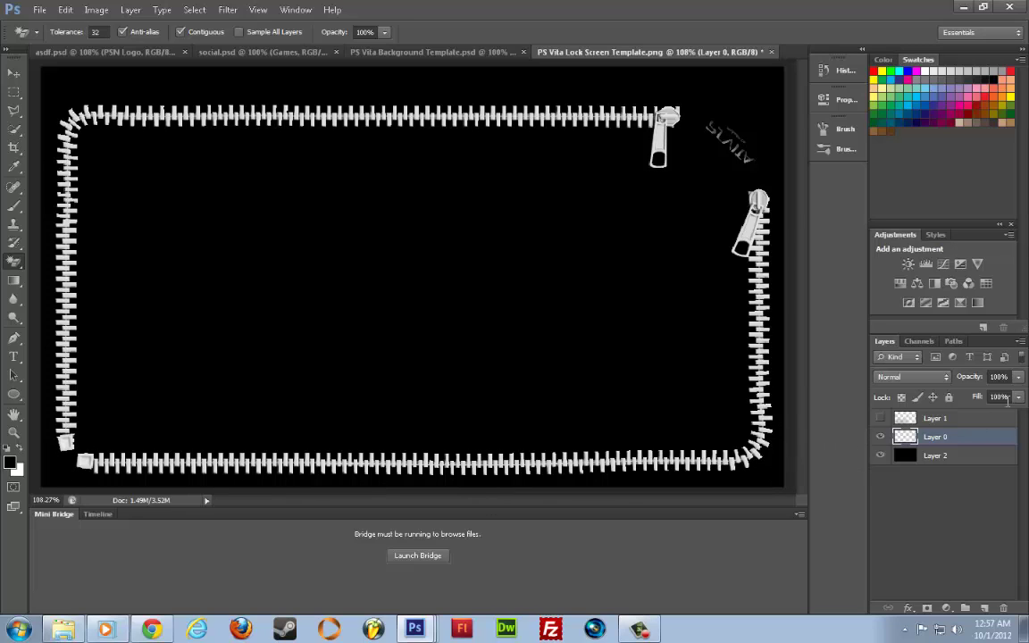
{"action": "left_click", "coordinate": [1019, 397]}
{"action": "left_click_drag", "start_coordinate": [980, 420], "coordinate": [788, 337]}
{"action": "left_click", "coordinate": [13, 93]}
Zoom into the top-right corner, marquee the rotated VITA text, and check which layers lie beneath it
{"action": "left_click", "coordinate": [14, 433]}
{"action": "left_click_drag", "start_coordinate": [653, 86], "coordinate": [763, 186]}
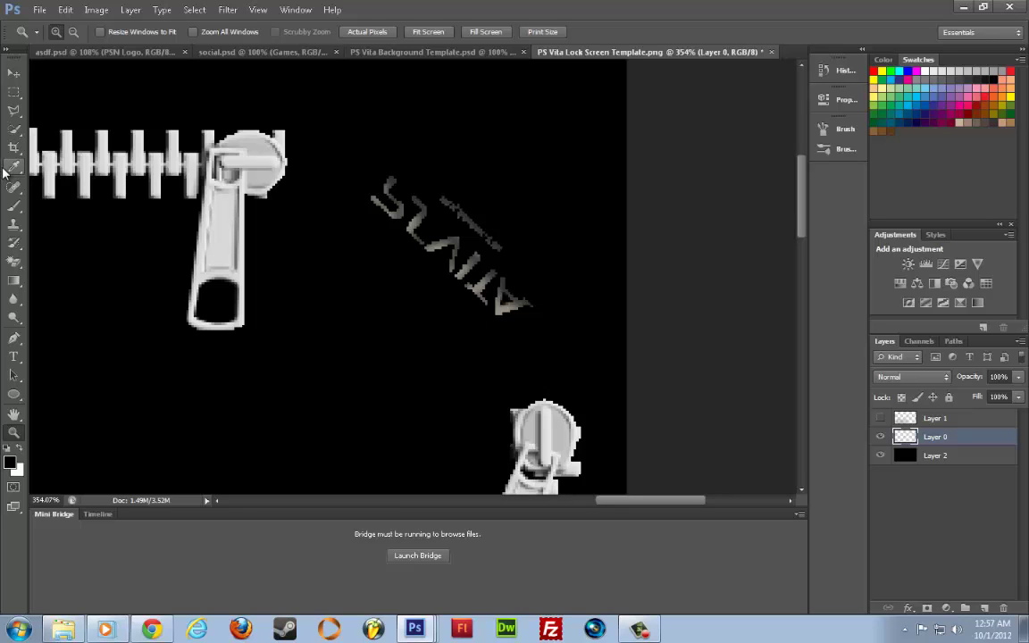
{"action": "left_click", "coordinate": [13, 92]}
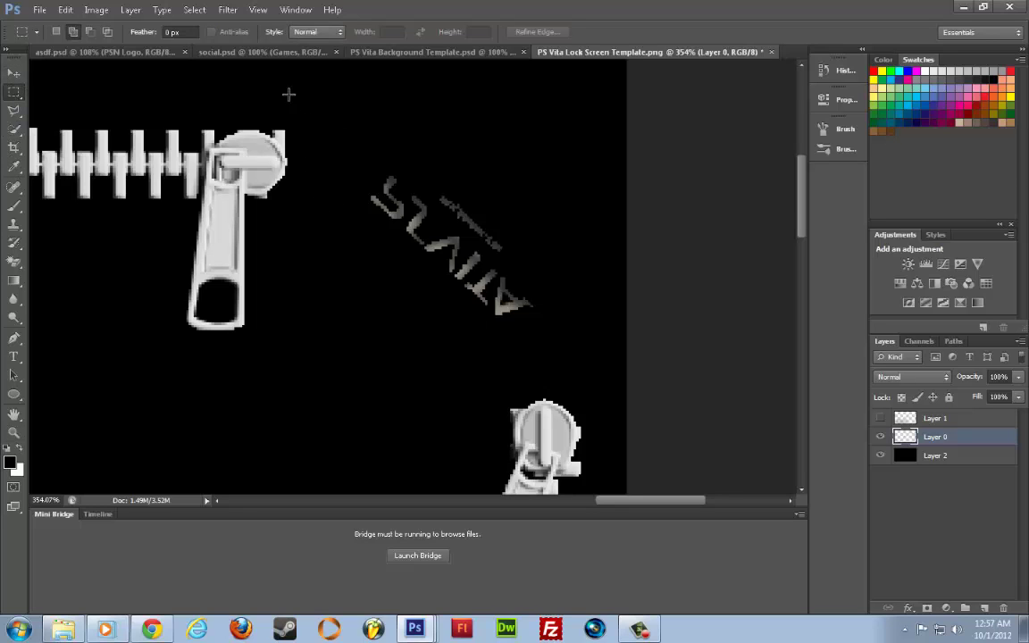
{"action": "left_click_drag", "start_coordinate": [287, 88], "coordinate": [595, 399]}
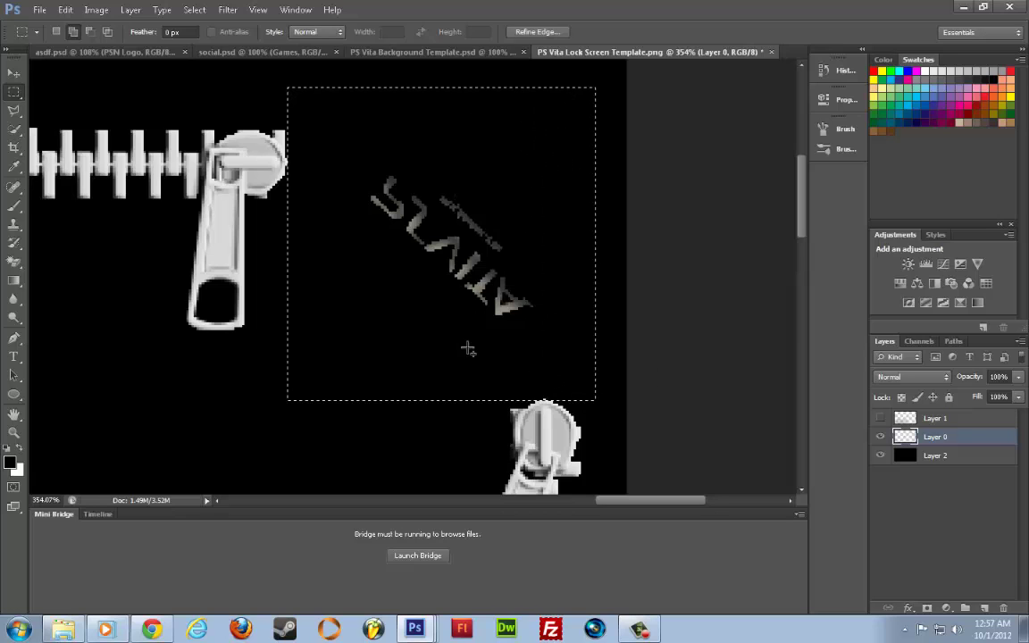
{"action": "left_click", "coordinate": [14, 73]}
{"action": "right_click", "coordinate": [367, 176]}
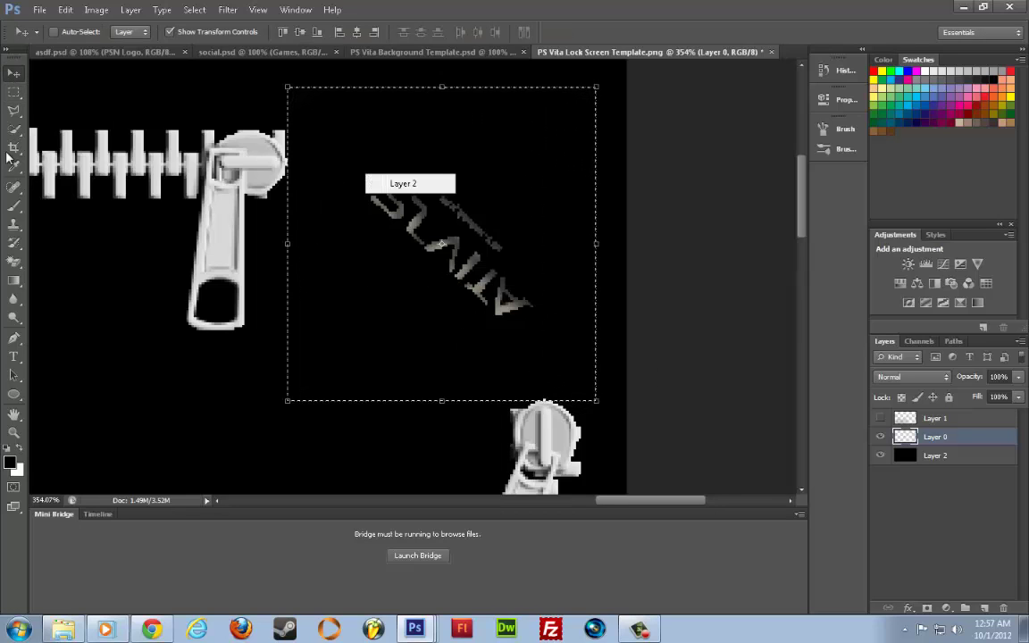
{"action": "key", "text": "Escape"}
{"action": "right_click", "coordinate": [354, 169]}
{"action": "right_click", "coordinate": [338, 219]}
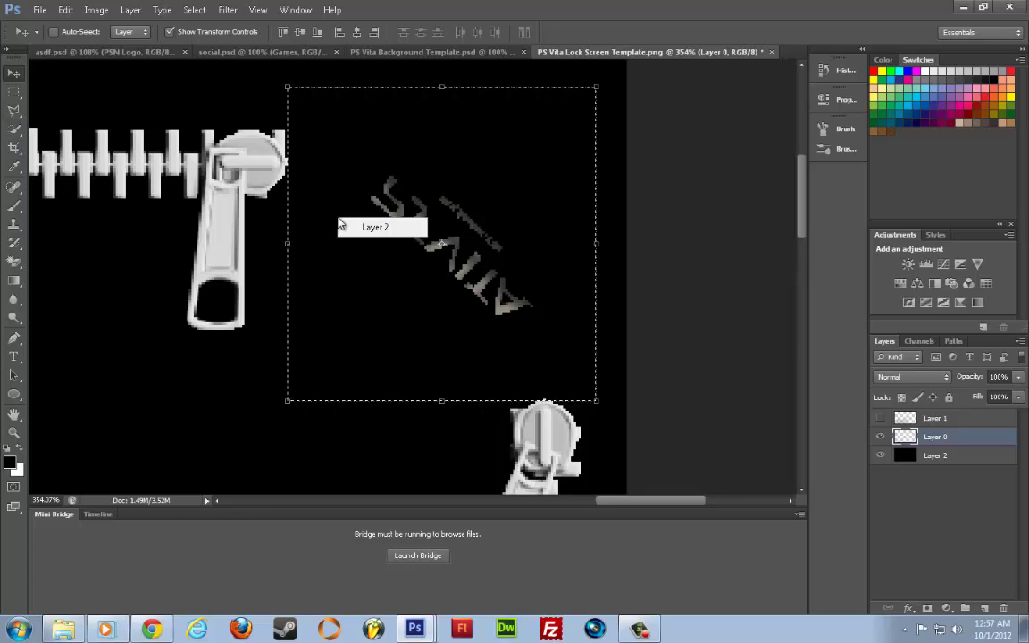
{"action": "key", "text": "Escape"}
{"action": "right_click", "coordinate": [417, 256]}
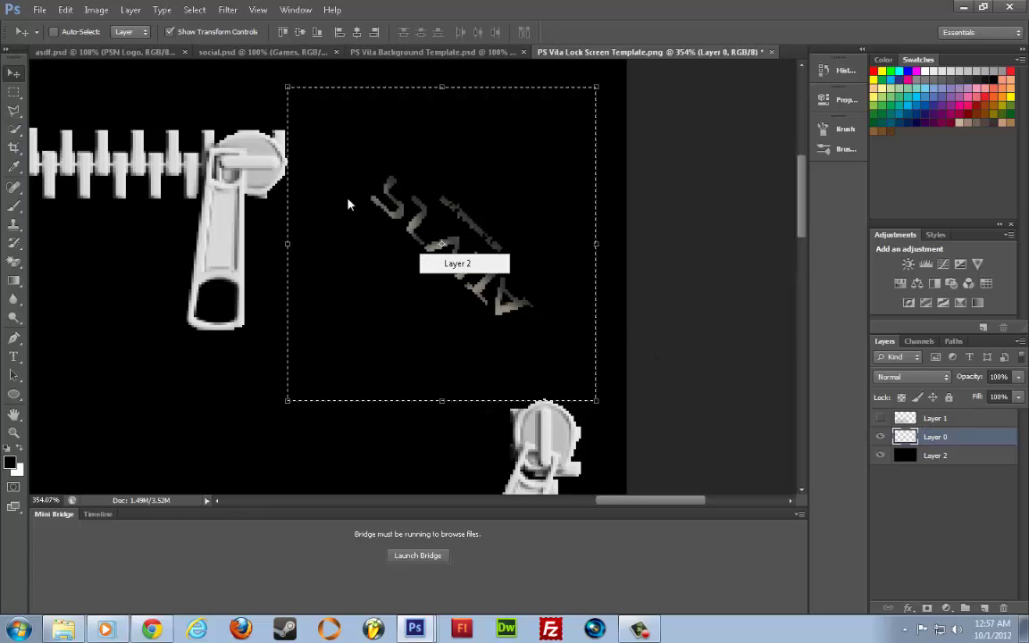
{"action": "key", "text": "Escape"}
{"action": "right_click", "coordinate": [311, 151]}
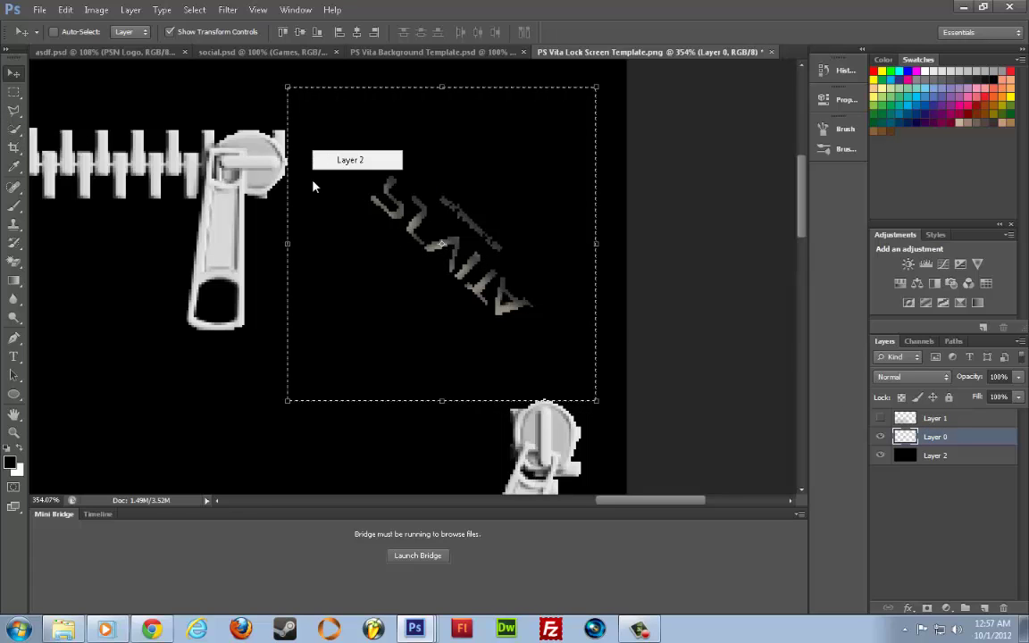
{"action": "key", "text": "Escape"}
Cut the VITA lettering onto a new Layer 3 and hide it
{"action": "left_click", "coordinate": [14, 110]}
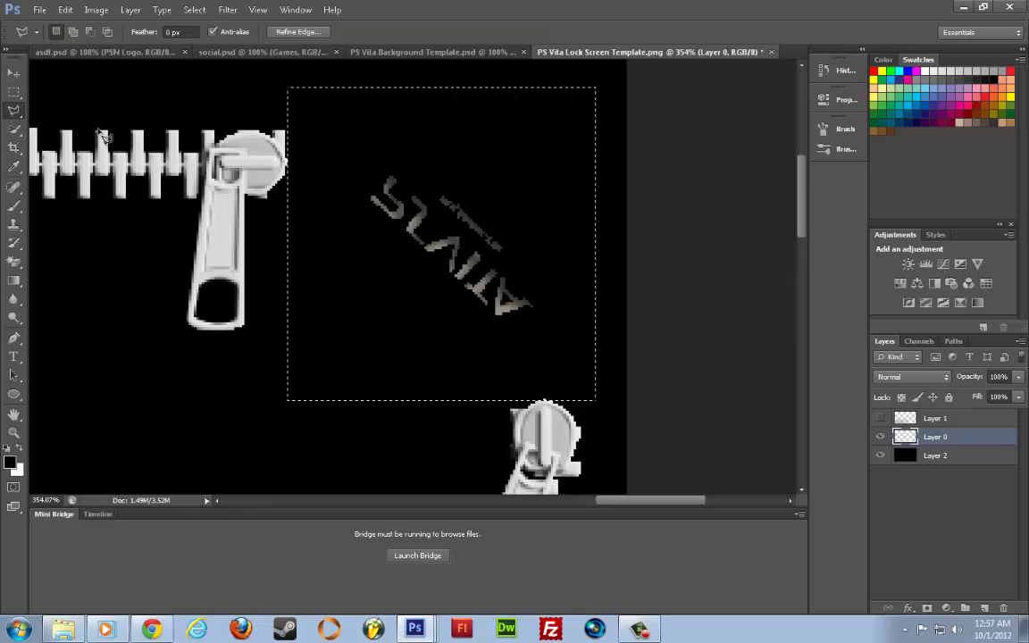
{"action": "right_click", "coordinate": [406, 169]}
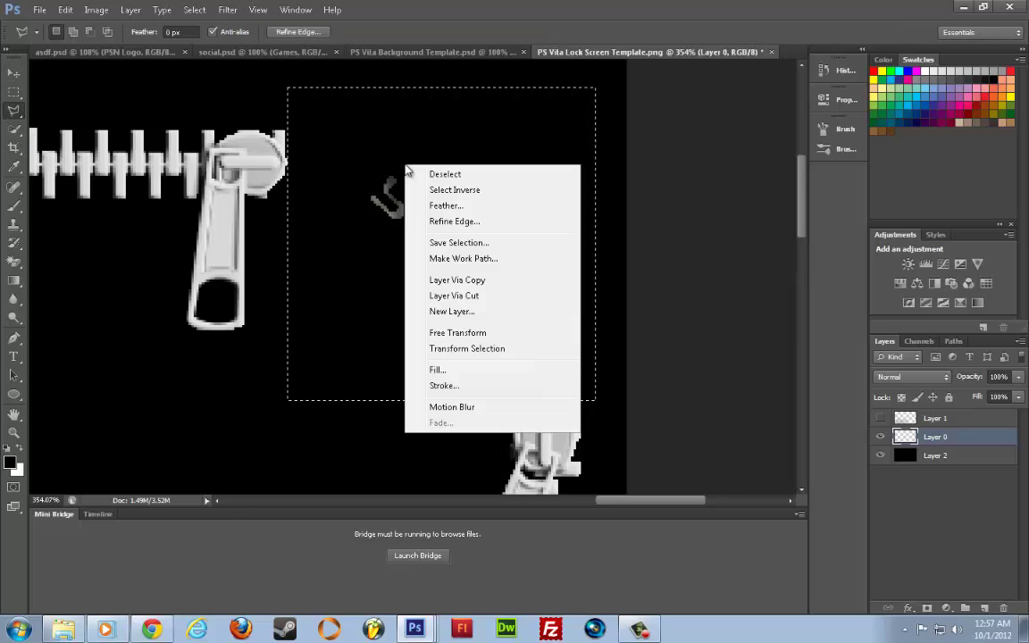
{"action": "left_click", "coordinate": [482, 295]}
{"action": "left_click", "coordinate": [881, 437]}
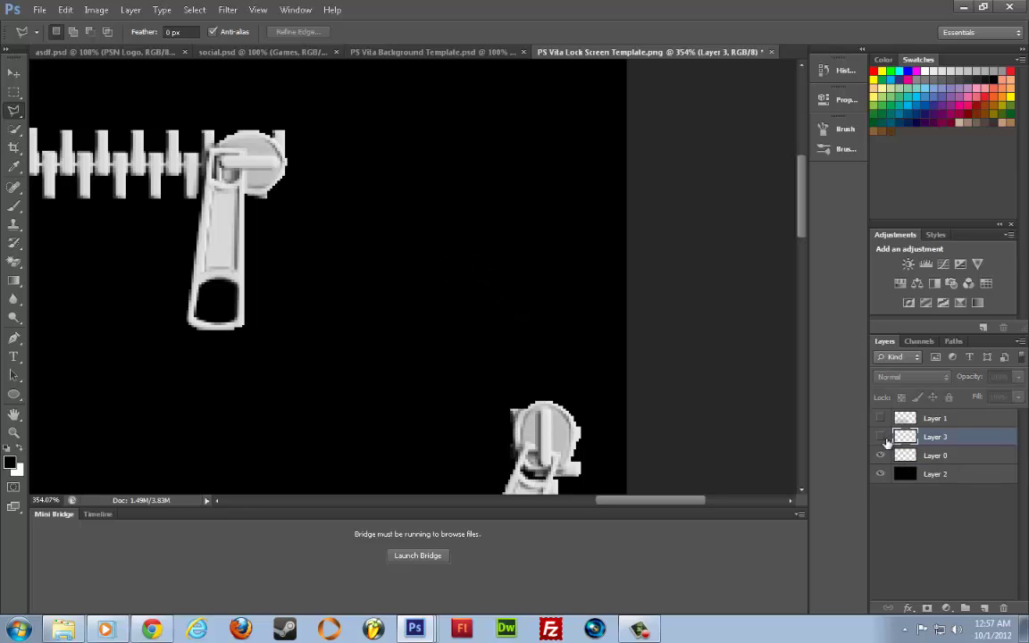
Try erasing Layer 2's black background, undo it, and make Layer 0 active
{"action": "left_click", "coordinate": [937, 475]}
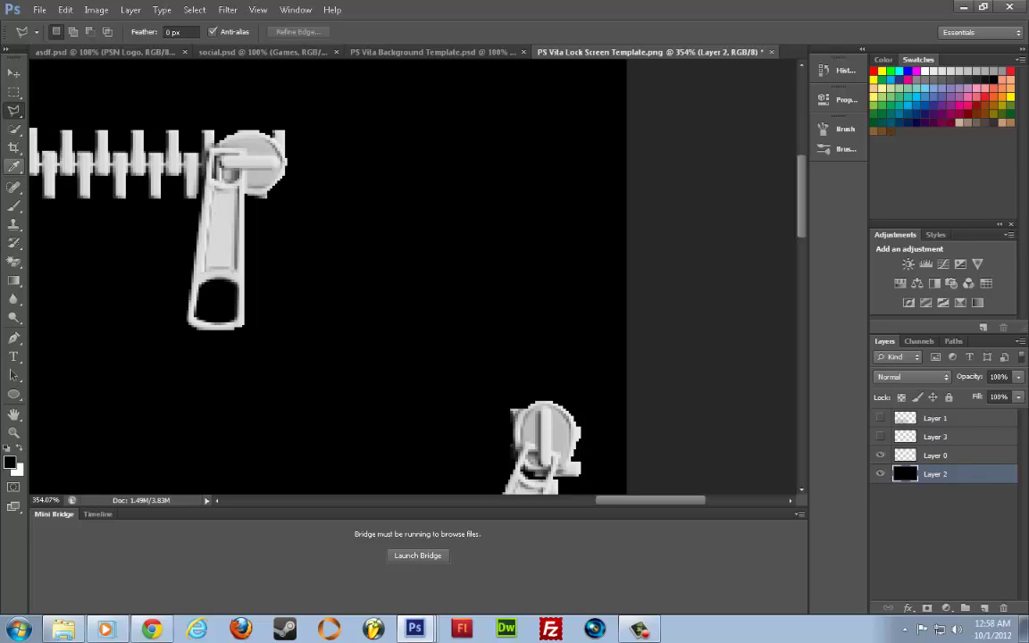
{"action": "left_click", "coordinate": [13, 261]}
{"action": "left_click", "coordinate": [251, 263]}
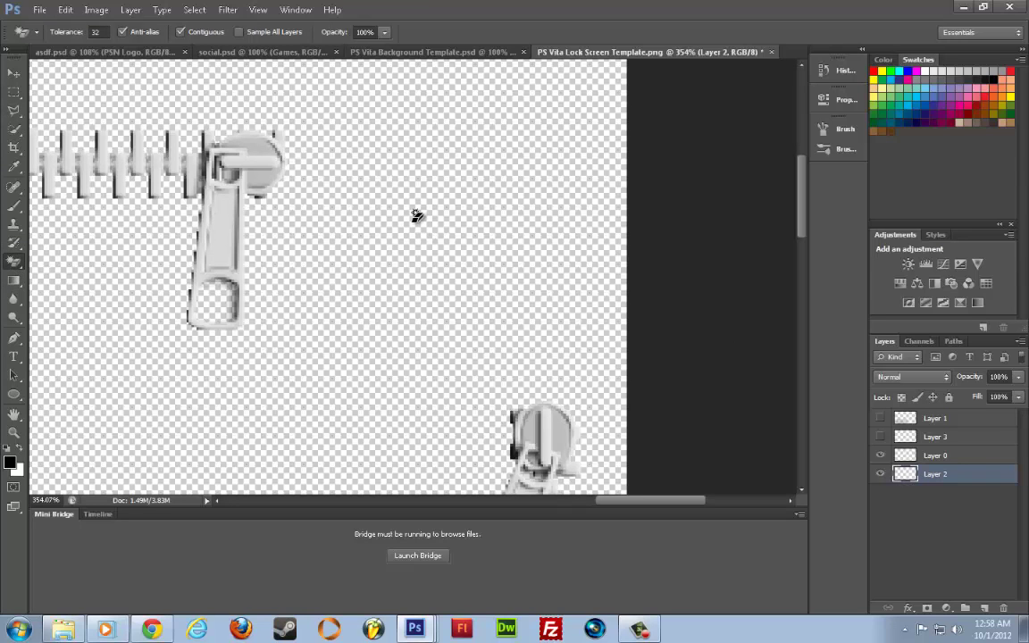
{"action": "key", "text": "ctrl+alt+z"}
{"action": "key", "text": "ctrl+alt+z"}
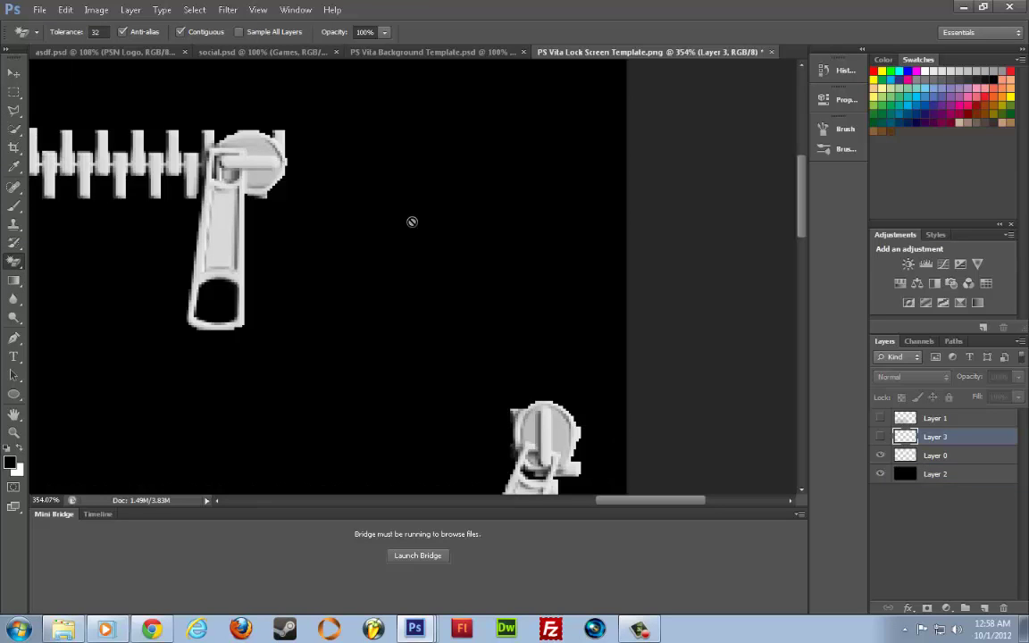
{"action": "left_click", "coordinate": [966, 462]}
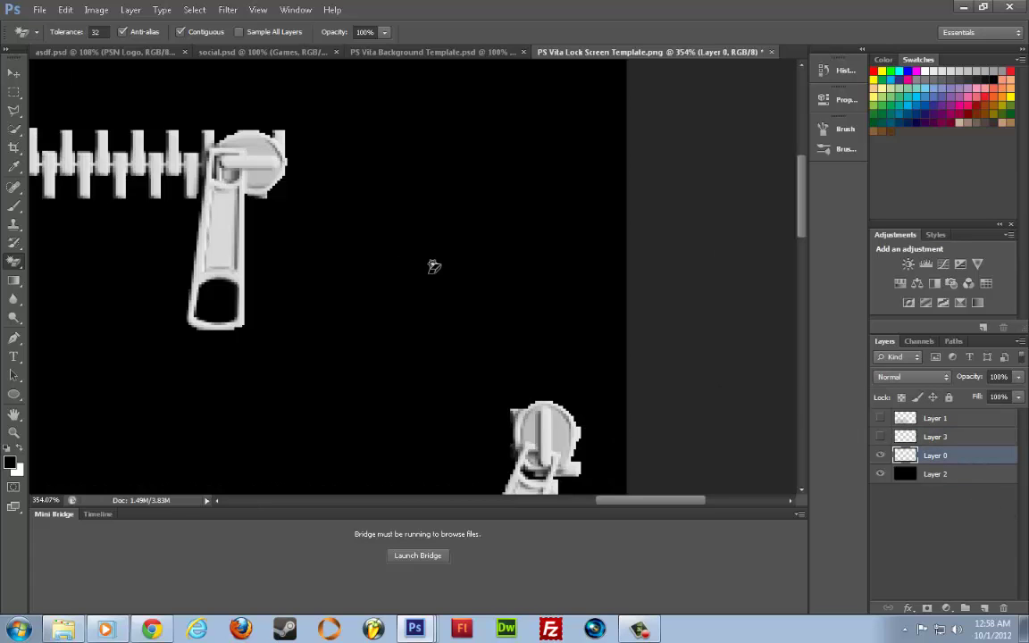
Fit the canvas on screen and set Layer 0's fill to 0%, leaving only black visible
{"action": "key", "text": "ctrl+0"}
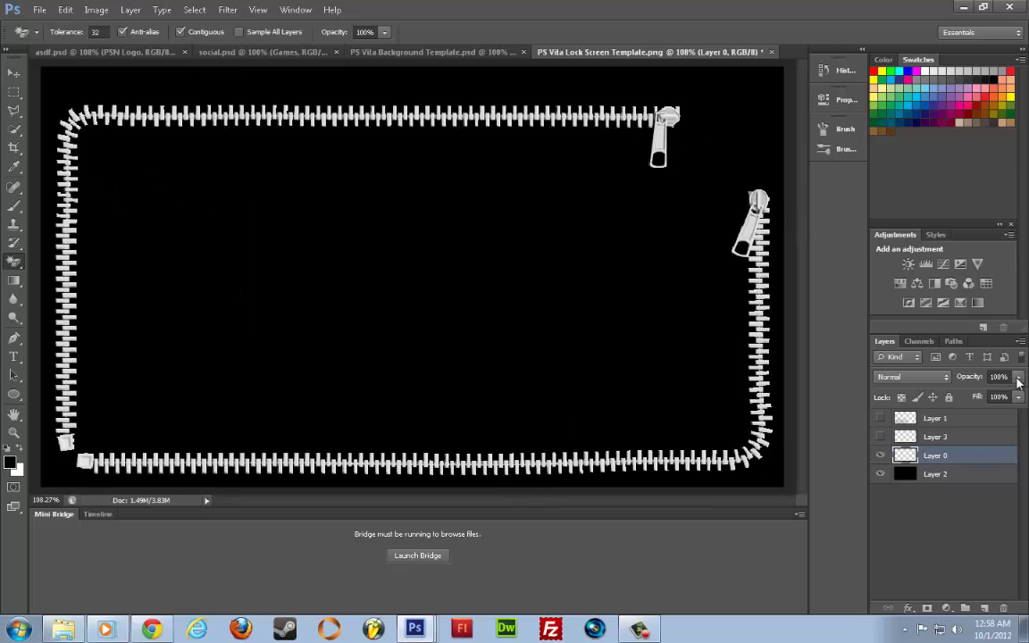
{"action": "left_click_drag", "start_coordinate": [1018, 399], "coordinate": [10, 105]}
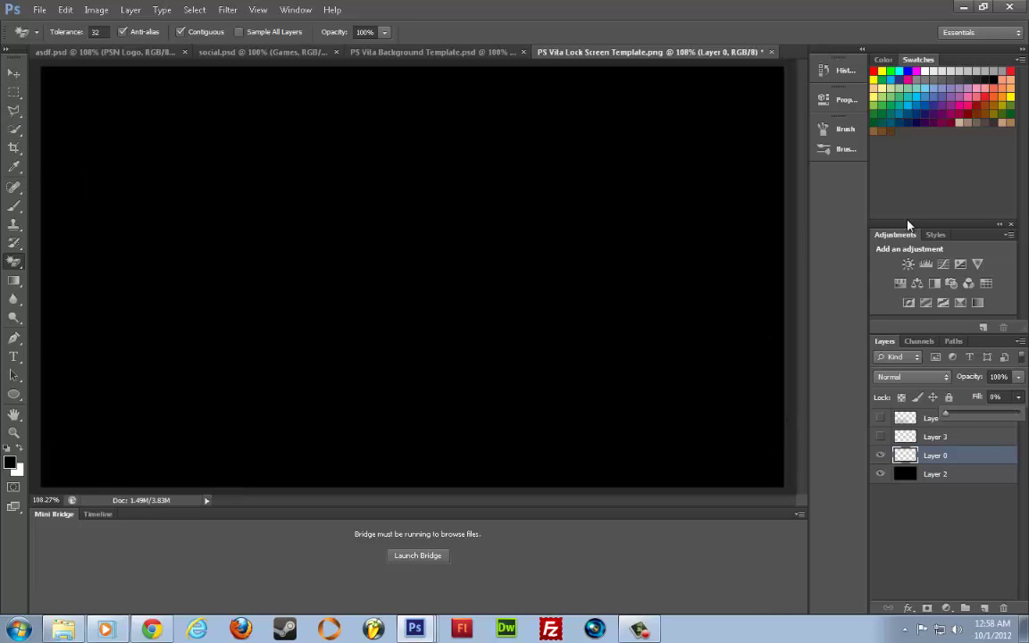
{"action": "right_click", "coordinate": [953, 455]}
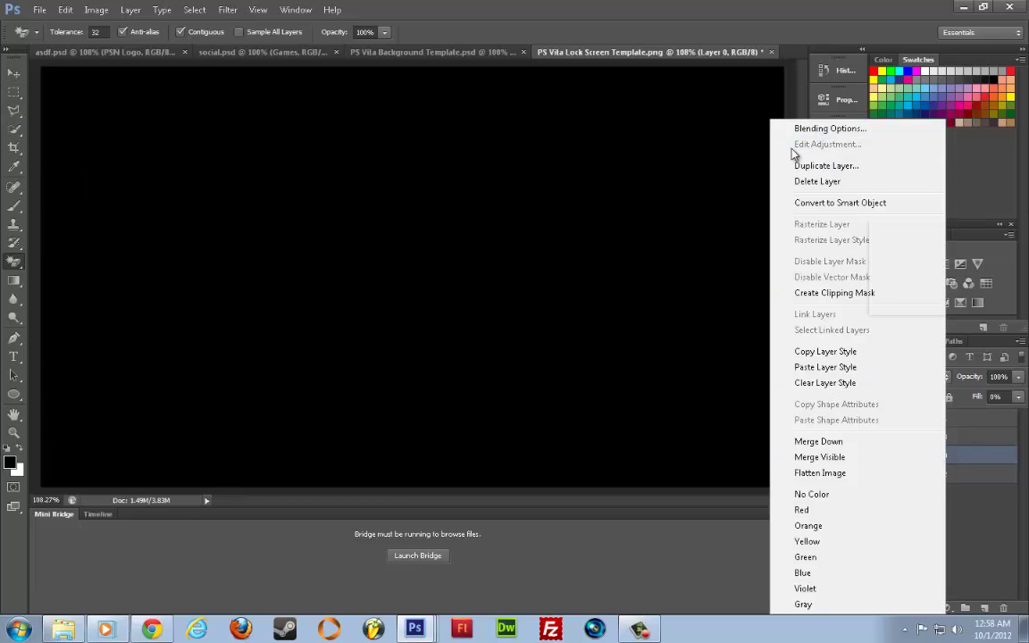
Give Layer 0 a Bevel & Emboss with 1000% depth and 2 px size
{"action": "left_click", "coordinate": [821, 129]}
{"action": "left_click", "coordinate": [540, 320]}
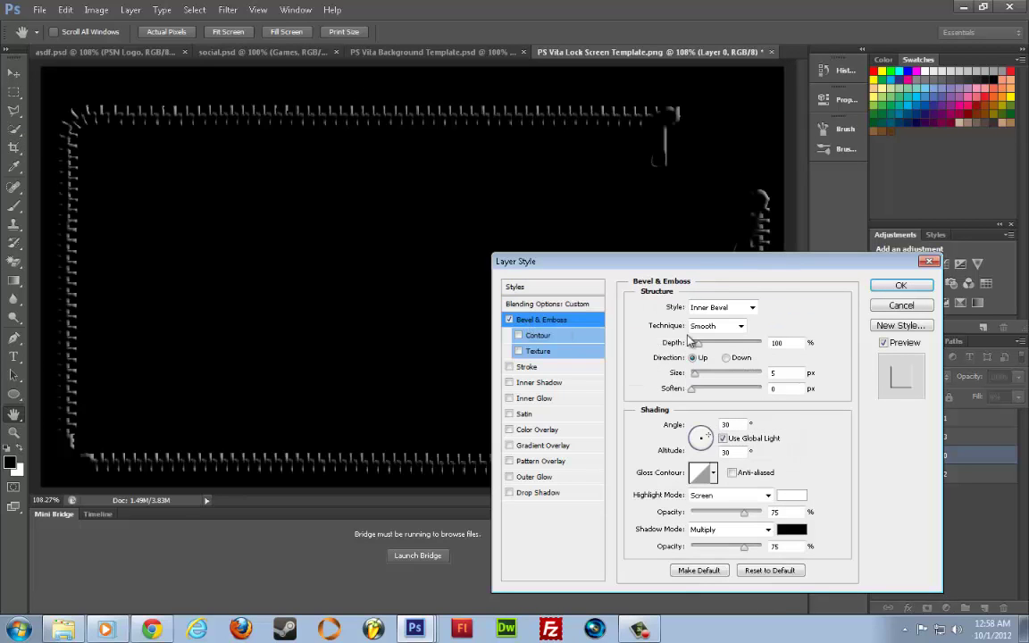
{"action": "left_click_drag", "start_coordinate": [698, 343], "coordinate": [761, 343]}
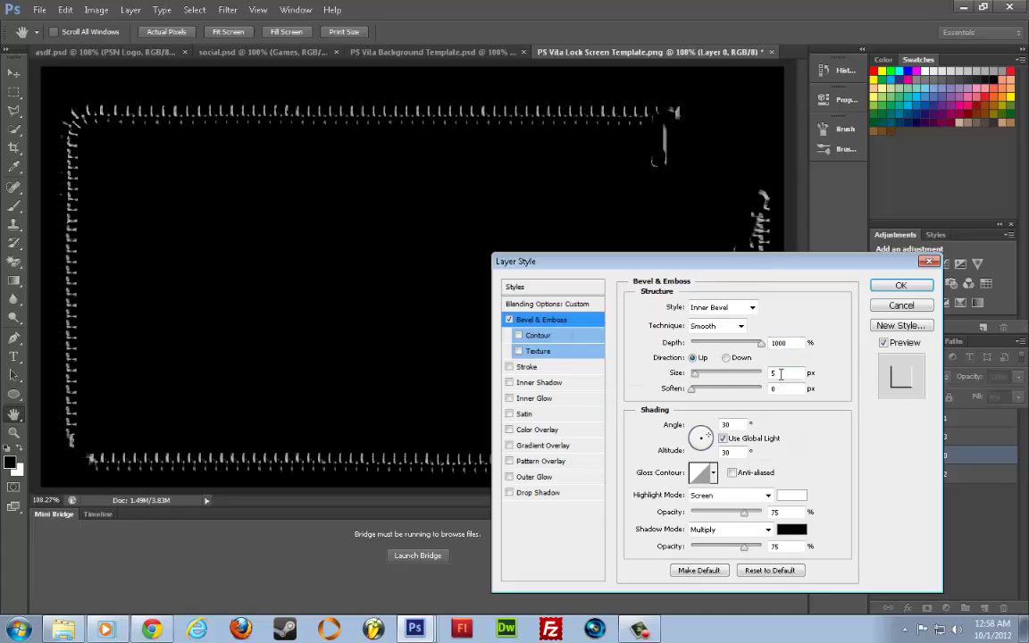
{"action": "type", "text": "2"}
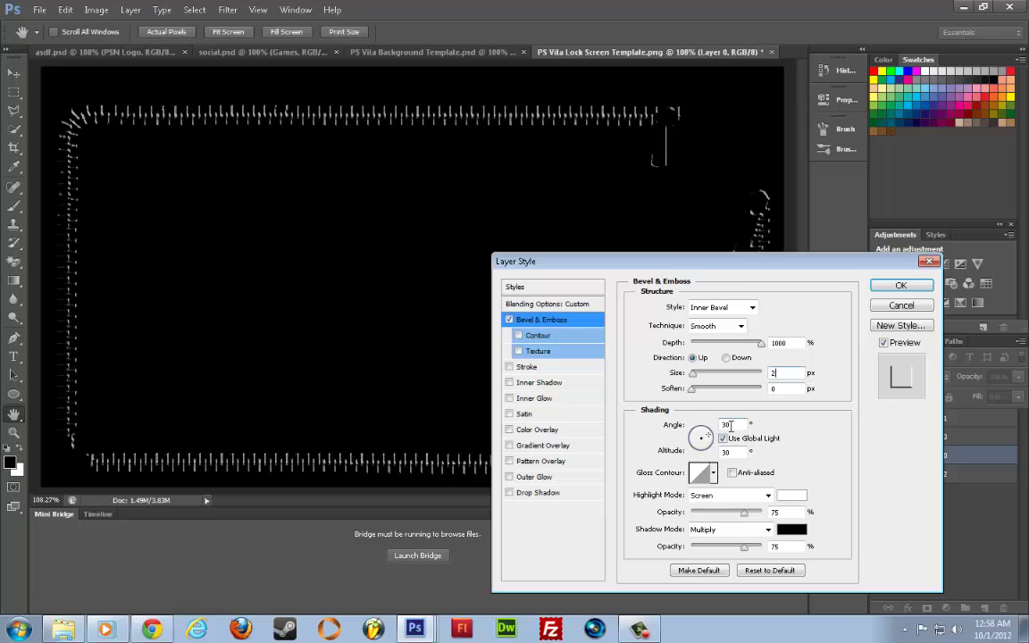
{"action": "type", "text": "120"}
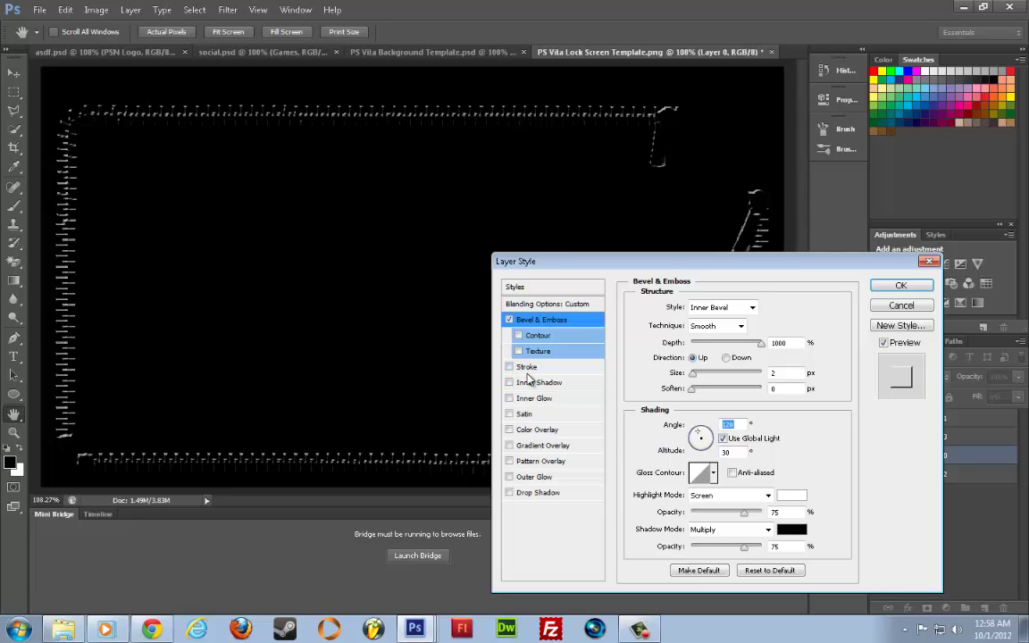
Add a white 1 px Stroke at 50% opacity to Layer 0's layer style
{"action": "left_click", "coordinate": [532, 367]}
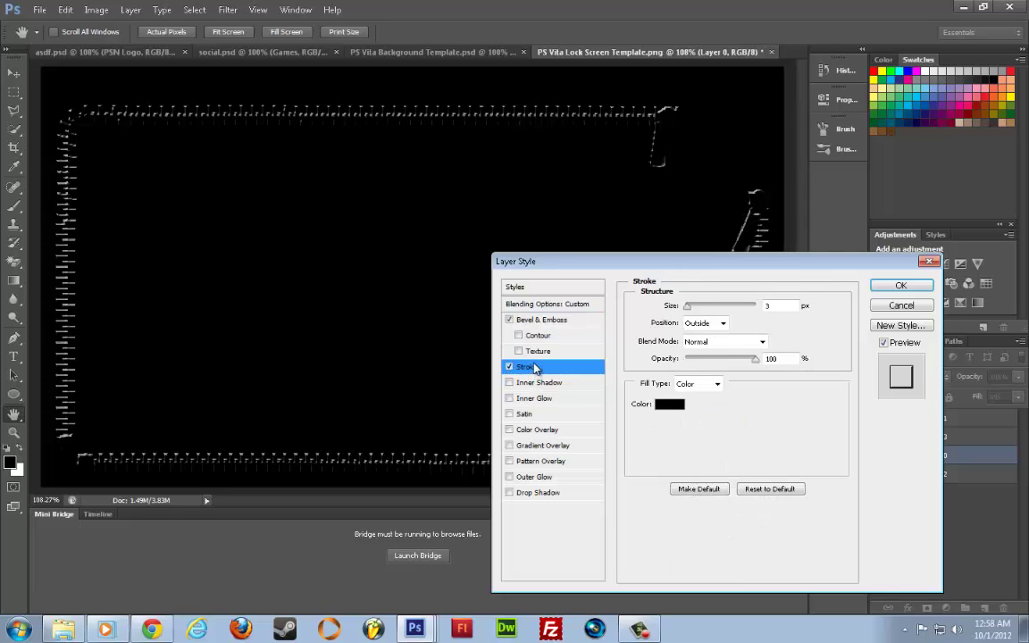
{"action": "left_click", "coordinate": [672, 405]}
{"action": "left_click", "coordinate": [430, 281]}
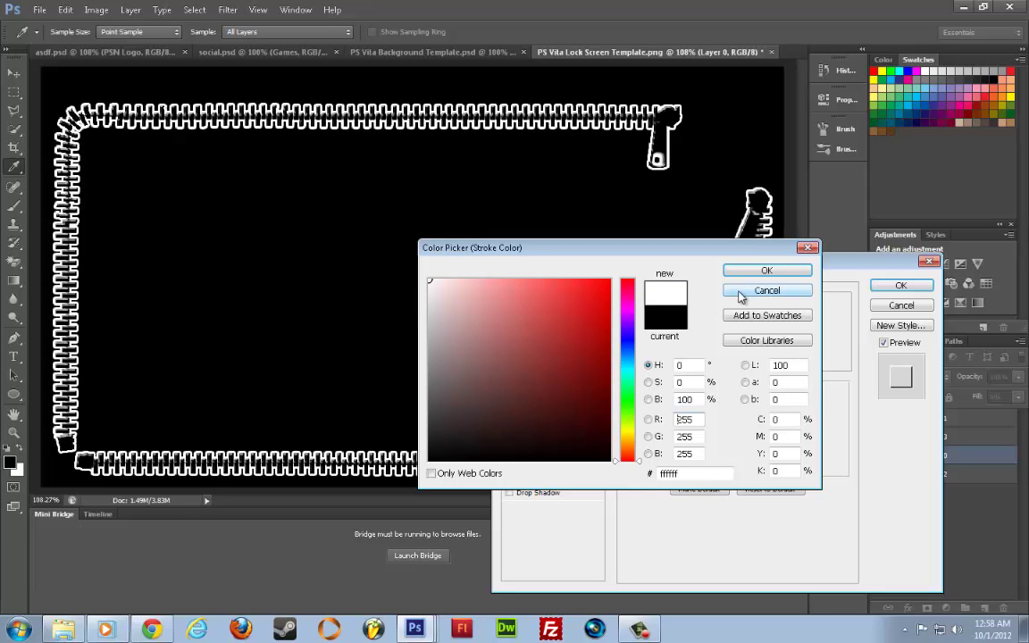
{"action": "left_click", "coordinate": [756, 273]}
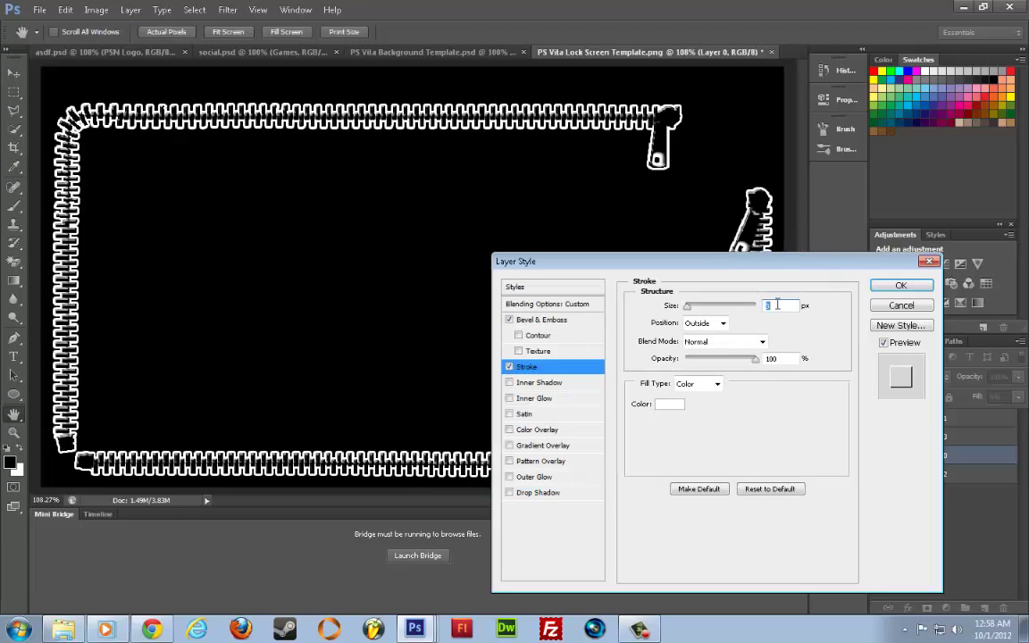
{"action": "type", "text": "2"}
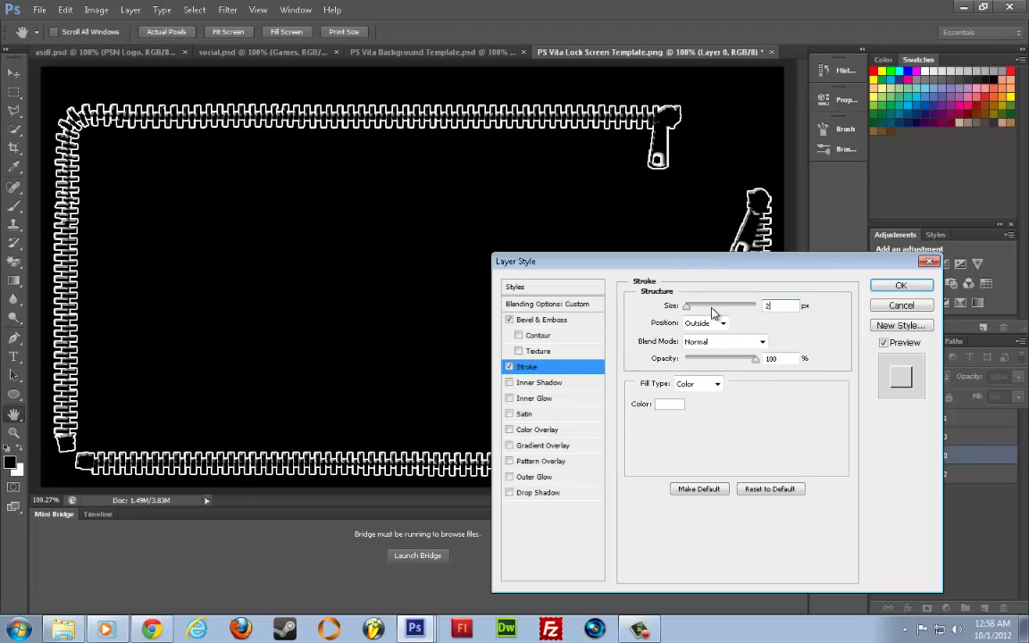
{"action": "key", "text": "Up"}
{"action": "key", "text": "Down"}
{"action": "key", "text": "Down"}
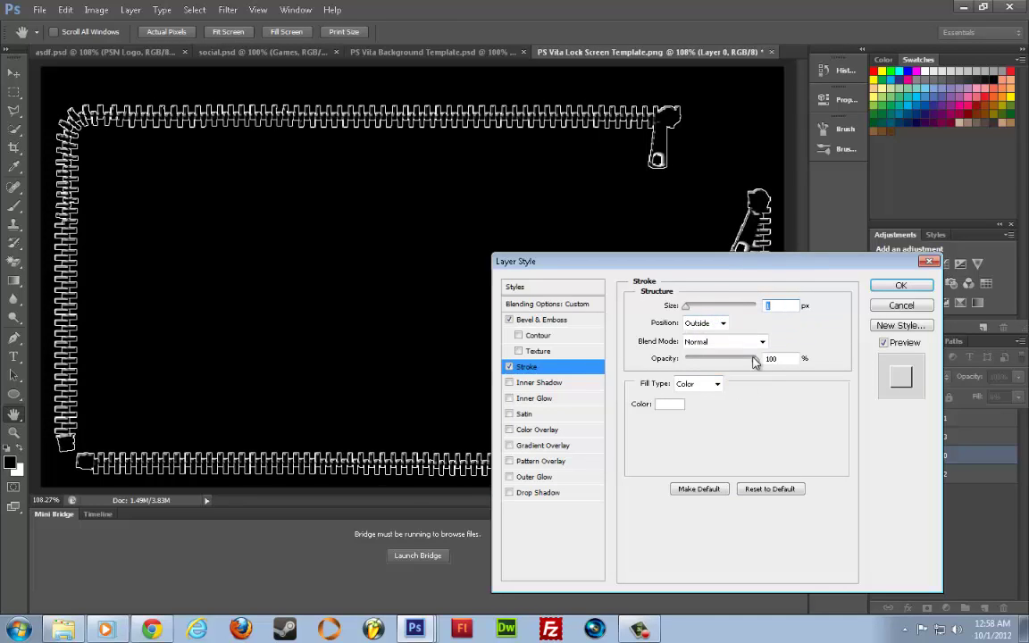
{"action": "left_click", "coordinate": [788, 359]}
{"action": "type", "text": "75"}
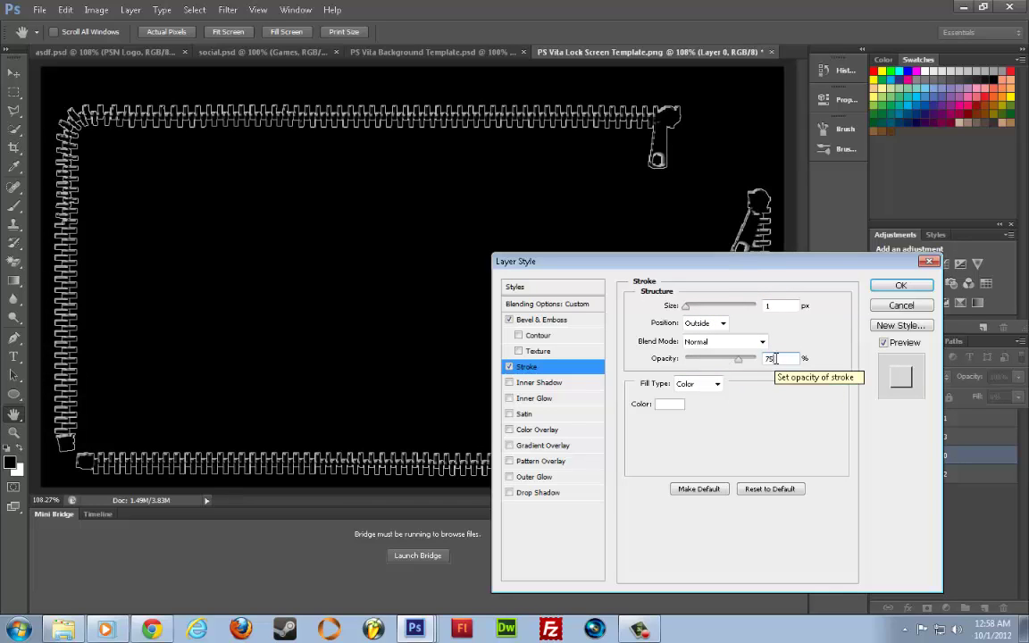
{"action": "left_click_drag", "start_coordinate": [737, 358], "coordinate": [724, 367]}
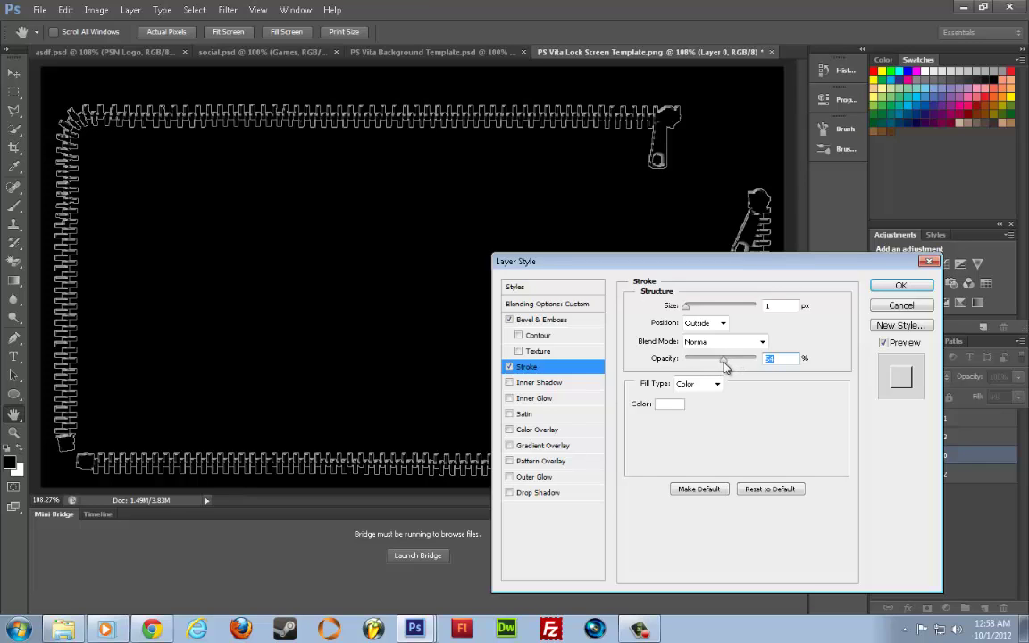
{"action": "type", "text": "50"}
Add a white (ffffff) Outer Glow to the zipper frame, adjust its size, and apply the layer effects
{"action": "left_click", "coordinate": [536, 480]}
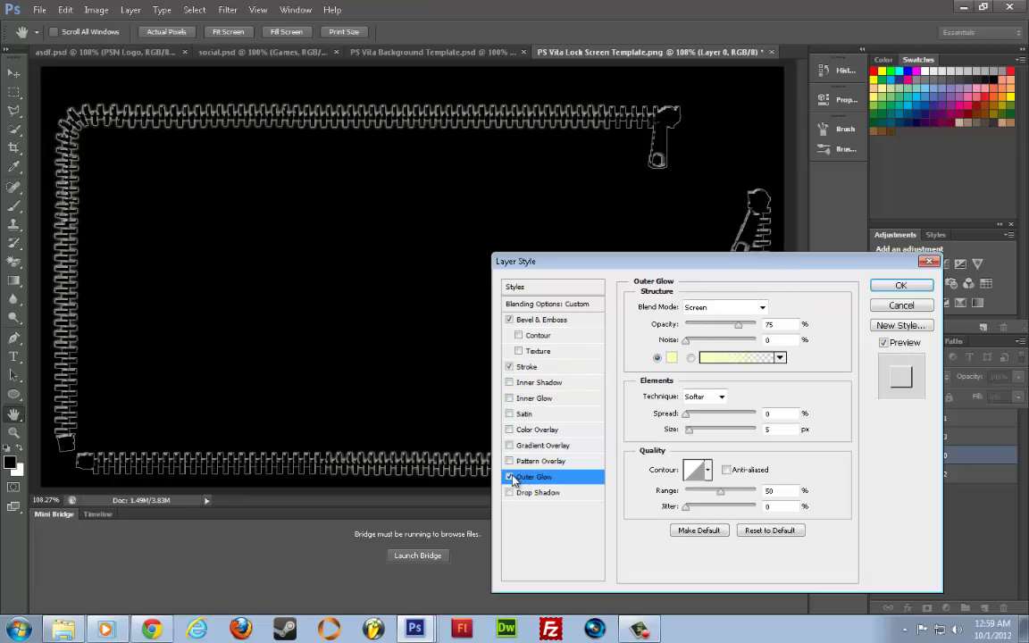
{"action": "left_click", "coordinate": [672, 359]}
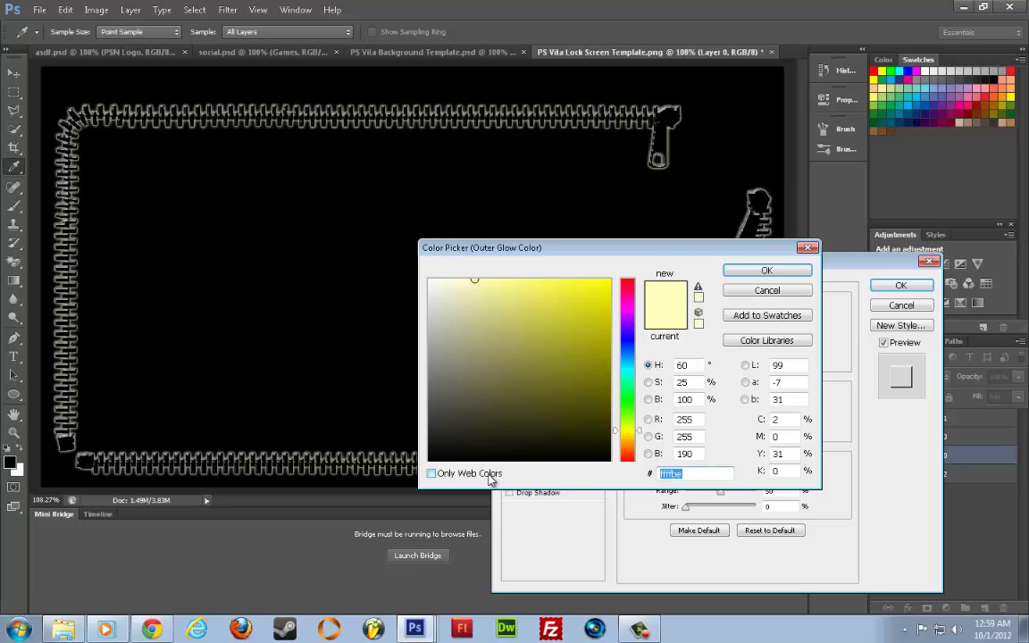
{"action": "type", "text": "ffffff"}
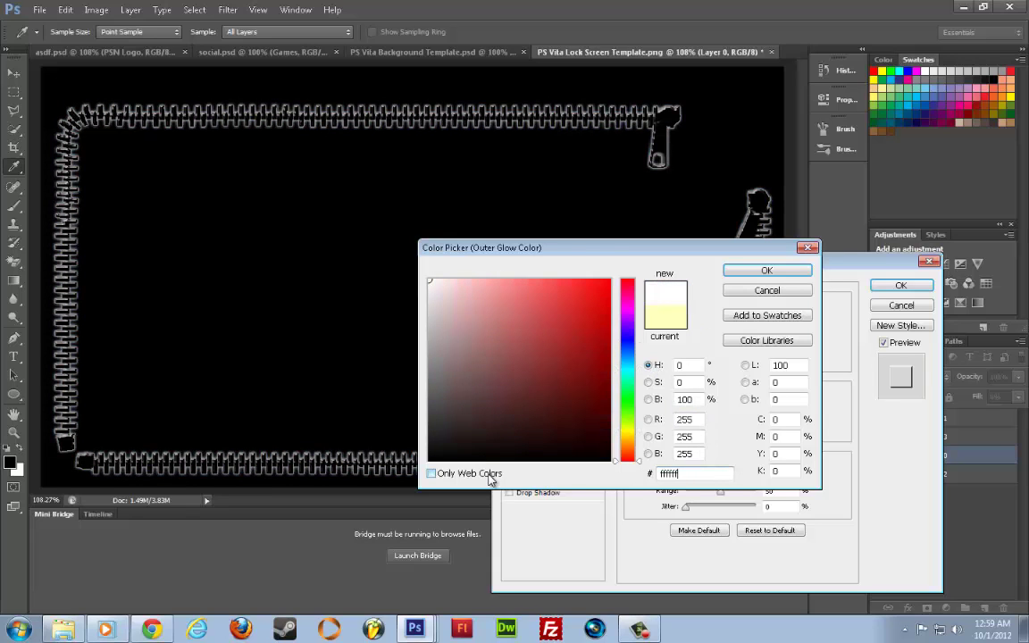
{"action": "left_click", "coordinate": [764, 273]}
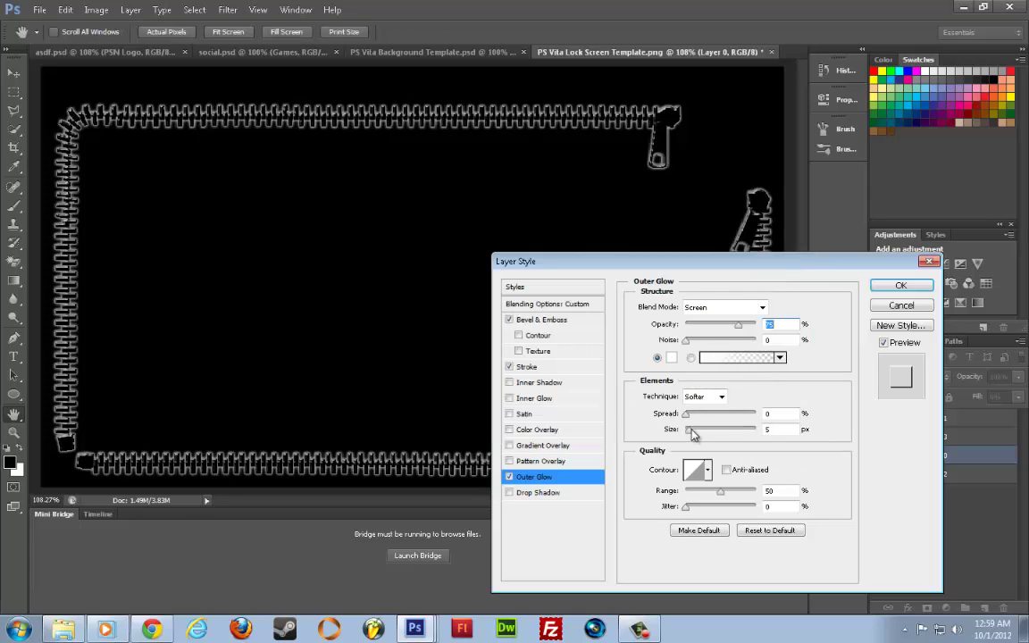
{"action": "mouse_move", "coordinate": [692, 431]}
{"action": "left_mouse_down"}
{"action": "mouse_move", "coordinate": [718, 432]}
{"action": "mouse_move", "coordinate": [695, 432]}
{"action": "mouse_move", "coordinate": [710, 439]}
{"action": "mouse_move", "coordinate": [701, 442]}
{"action": "left_mouse_up"}
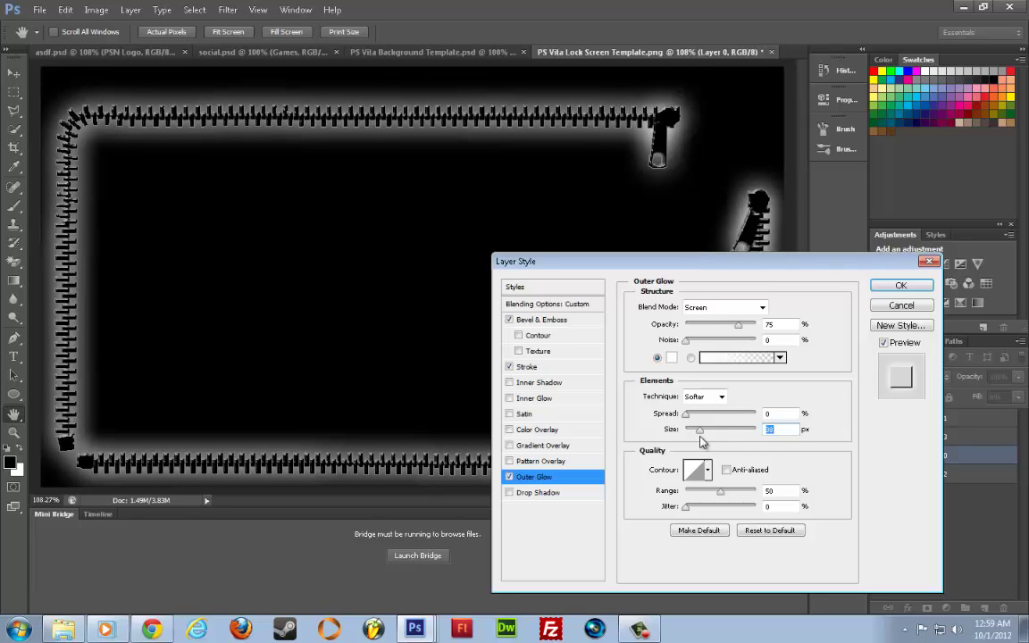
{"action": "mouse_move", "coordinate": [702, 441]}
{"action": "left_mouse_down"}
{"action": "mouse_move", "coordinate": [682, 436]}
{"action": "mouse_move", "coordinate": [699, 438]}
{"action": "left_mouse_up"}
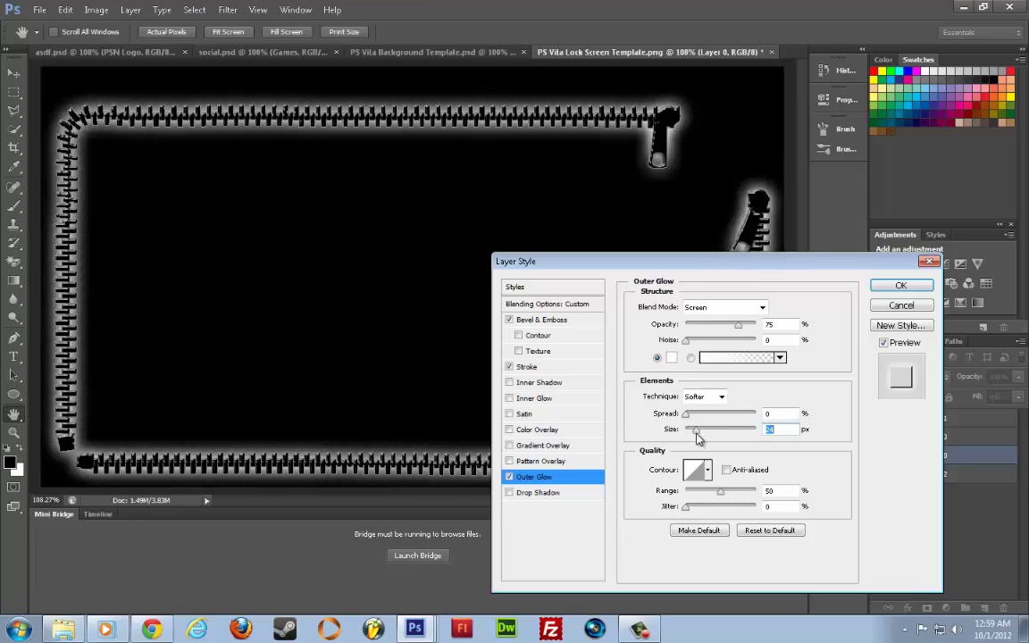
{"action": "left_click", "coordinate": [899, 286]}
Open ytwatermark from the PICTURE folder on drive L: as a new document
{"action": "key", "text": "e"}
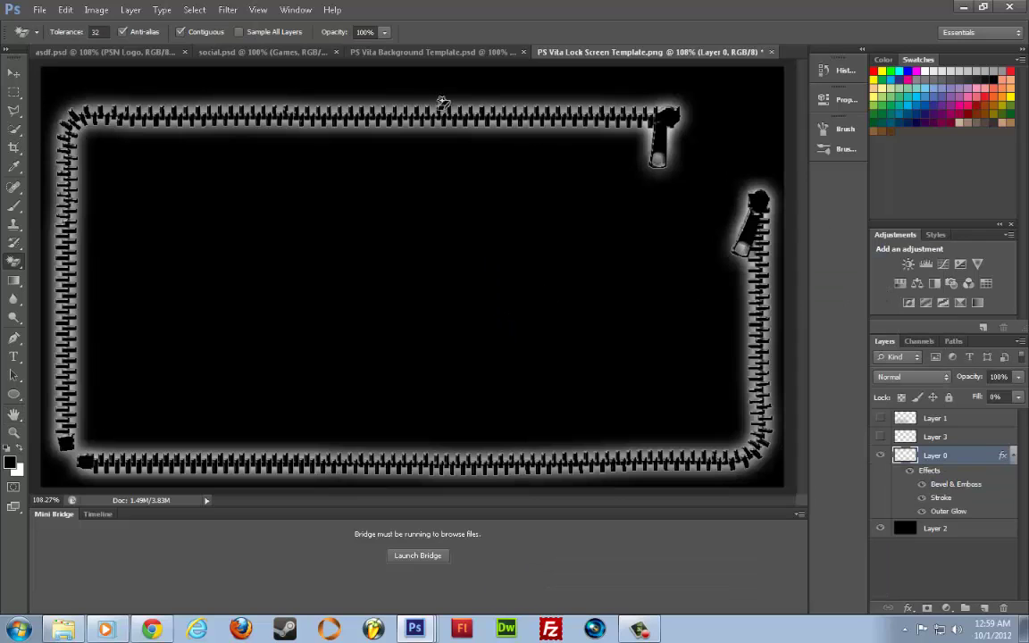
{"action": "left_click", "coordinate": [35, 11]}
{"action": "left_click", "coordinate": [52, 39]}
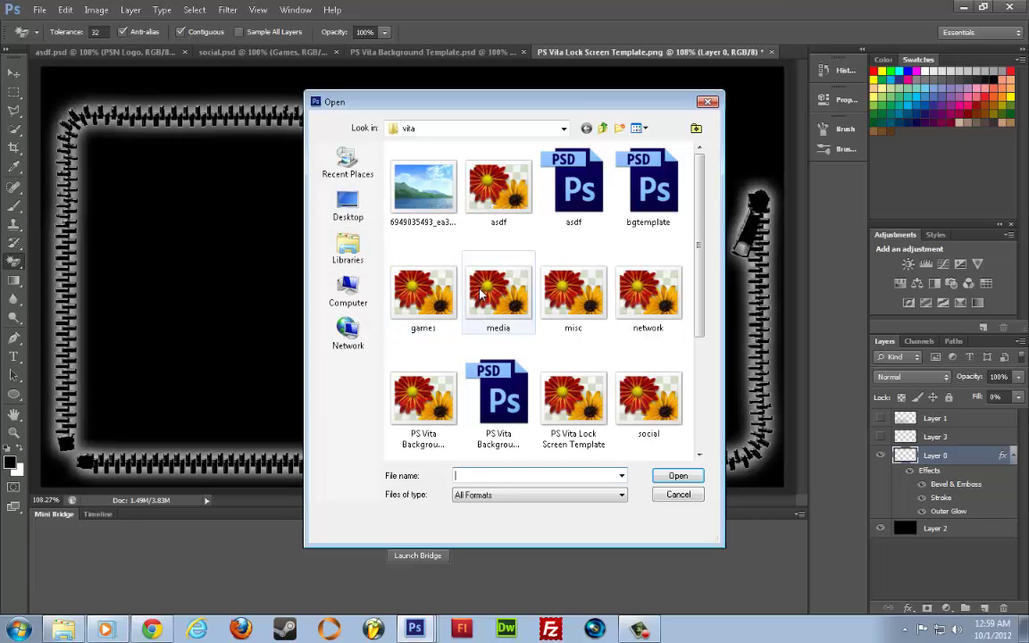
{"action": "left_click", "coordinate": [354, 292]}
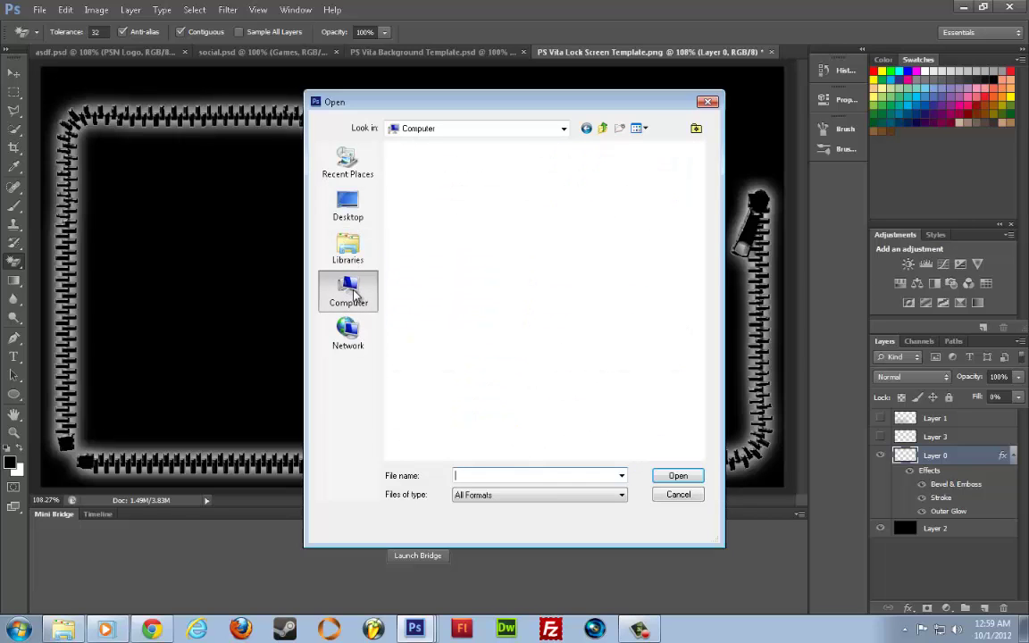
{"action": "double_click", "coordinate": [451, 252]}
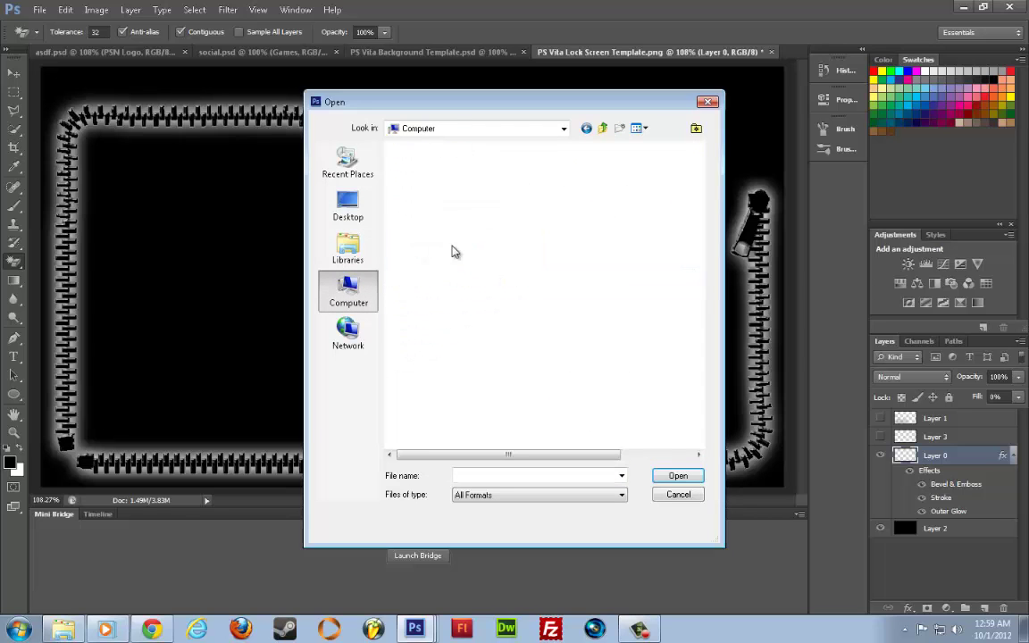
{"action": "scroll", "coordinate": [473, 268], "scroll_direction": "down", "scroll_amount": 7}
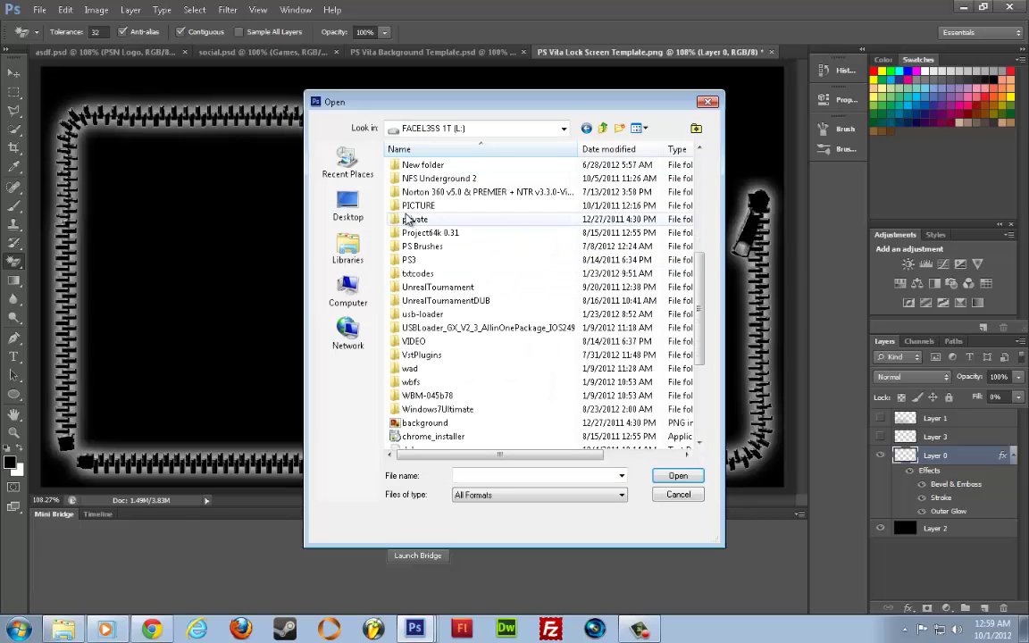
{"action": "double_click", "coordinate": [415, 205]}
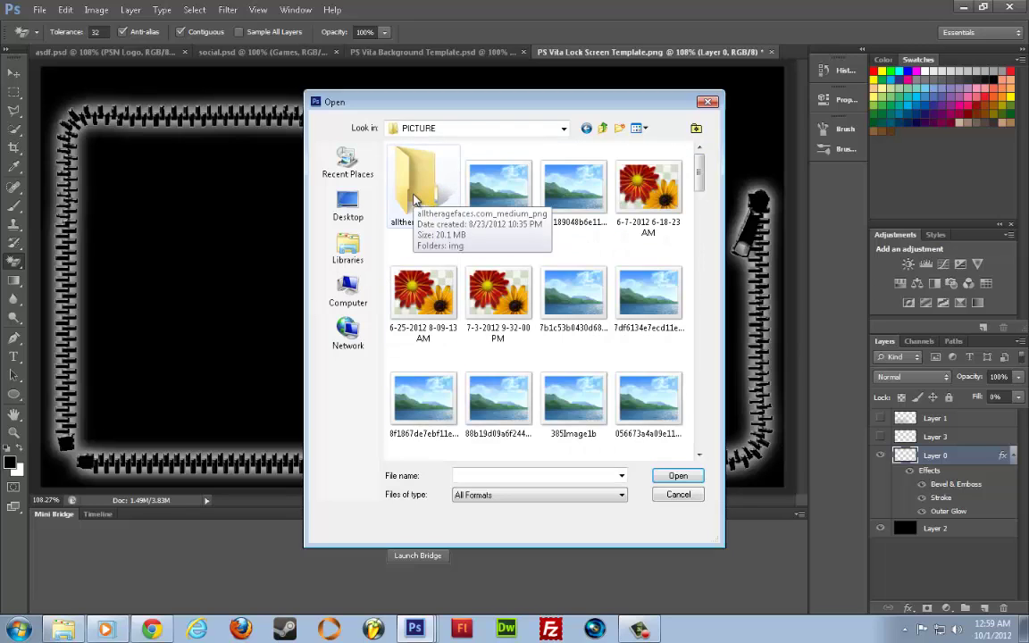
{"action": "scroll", "coordinate": [435, 239], "scroll_direction": "down", "scroll_amount": 5}
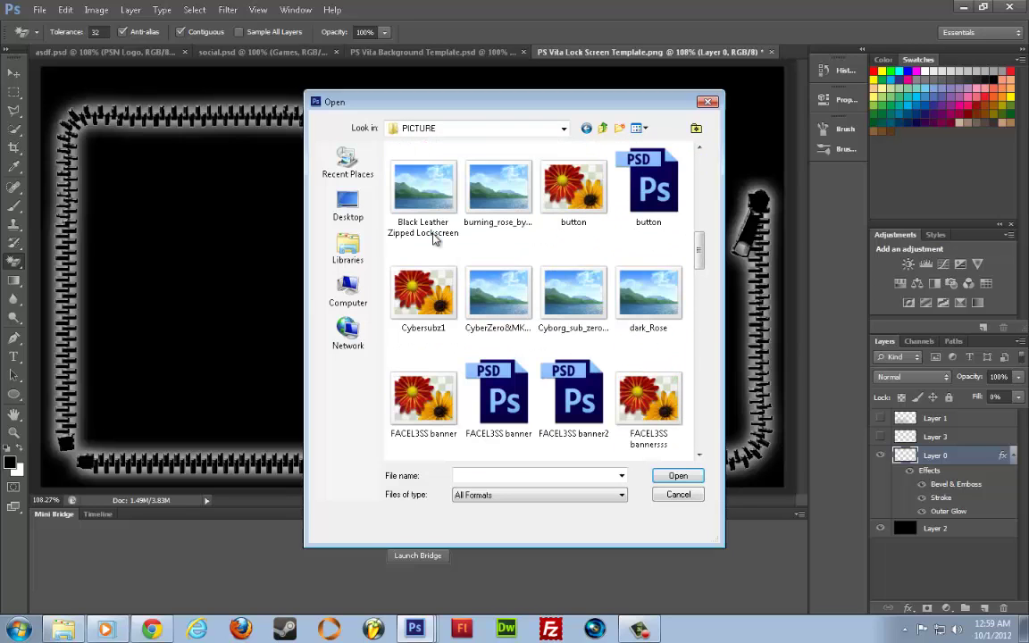
{"action": "scroll", "coordinate": [435, 240], "scroll_direction": "down", "scroll_amount": 4}
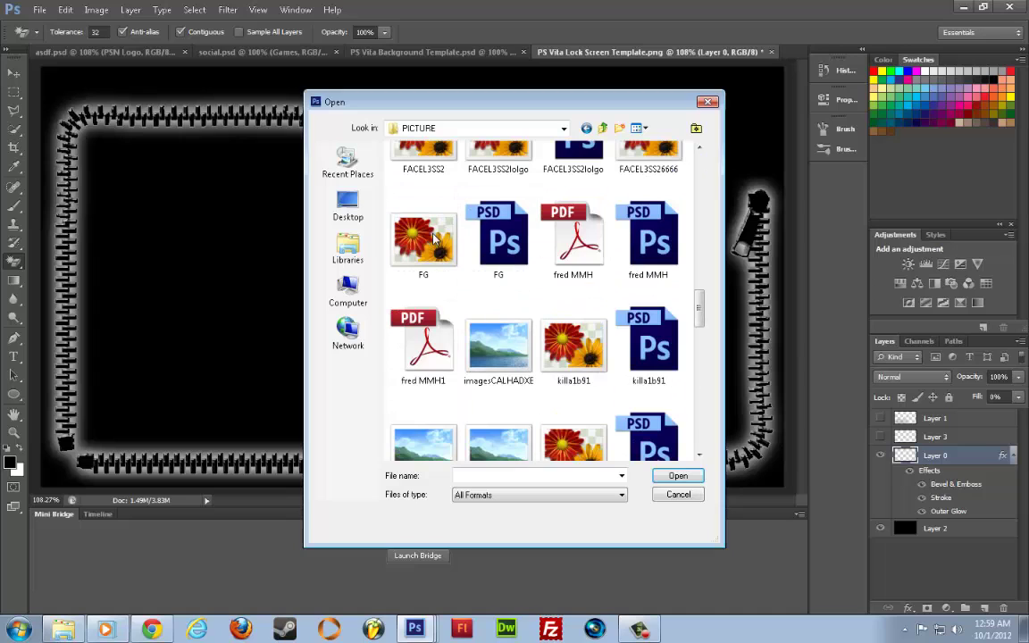
{"action": "scroll", "coordinate": [434, 239], "scroll_direction": "down", "scroll_amount": 8}
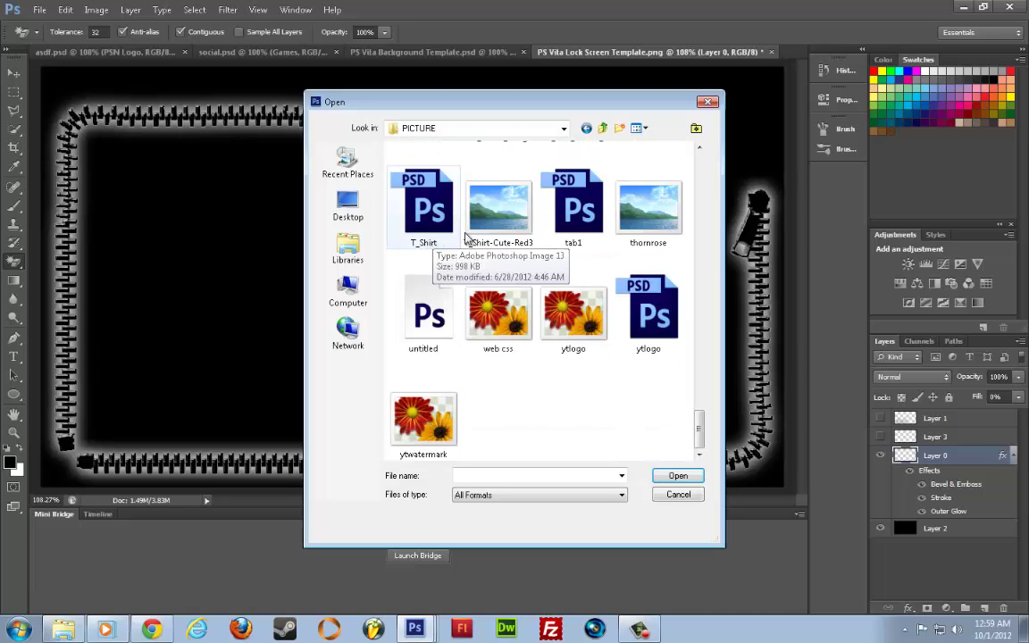
{"action": "double_click", "coordinate": [443, 415]}
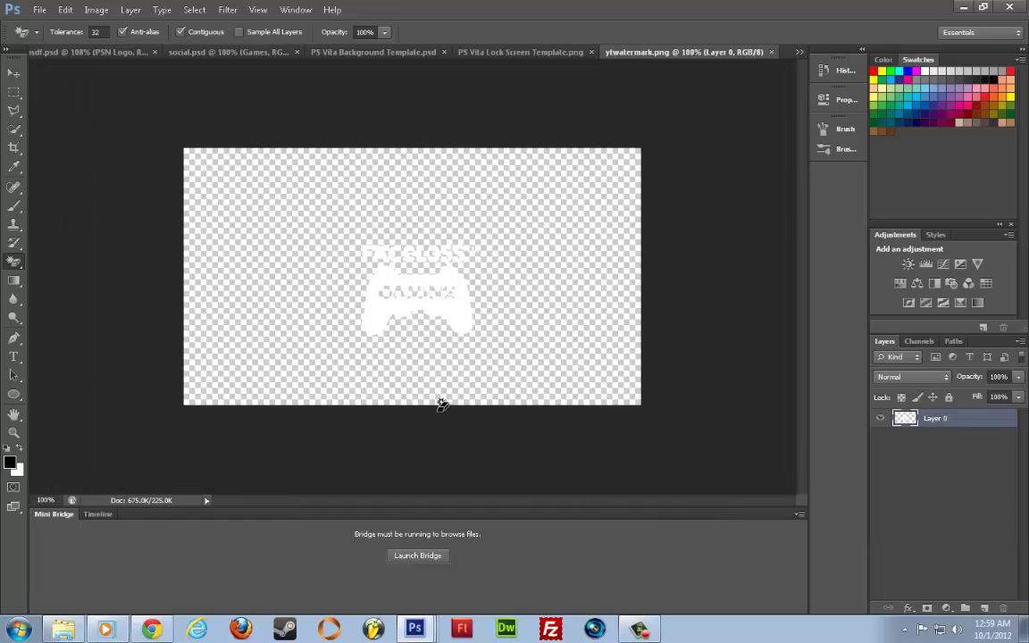
Open logo.png from the Libraries > Pictures folder as a new document
{"action": "left_click", "coordinate": [39, 10]}
{"action": "left_click", "coordinate": [53, 40]}
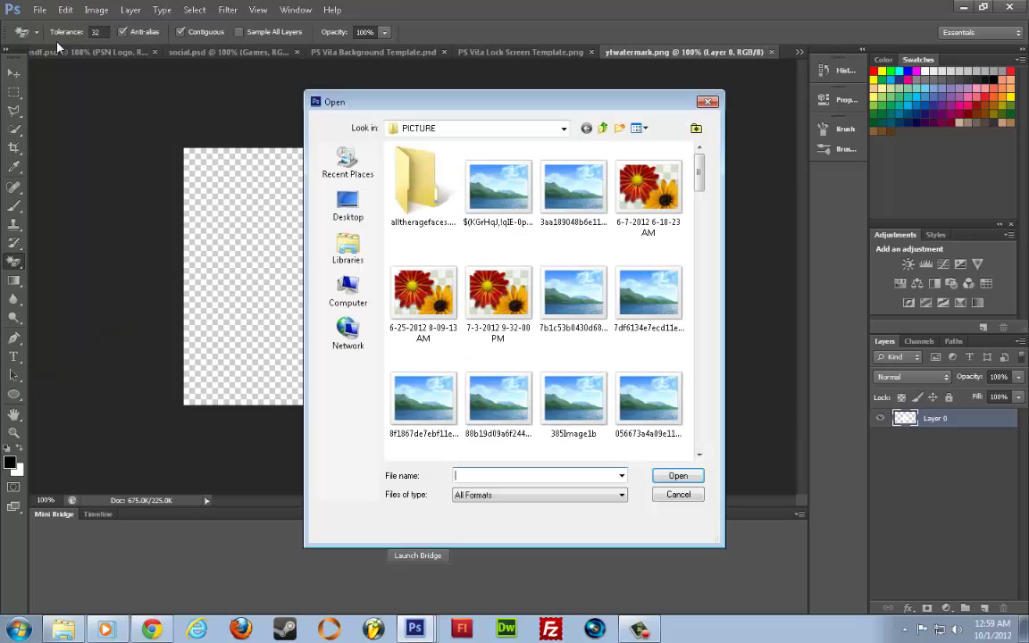
{"action": "left_click", "coordinate": [349, 207]}
{"action": "left_click", "coordinate": [355, 257]}
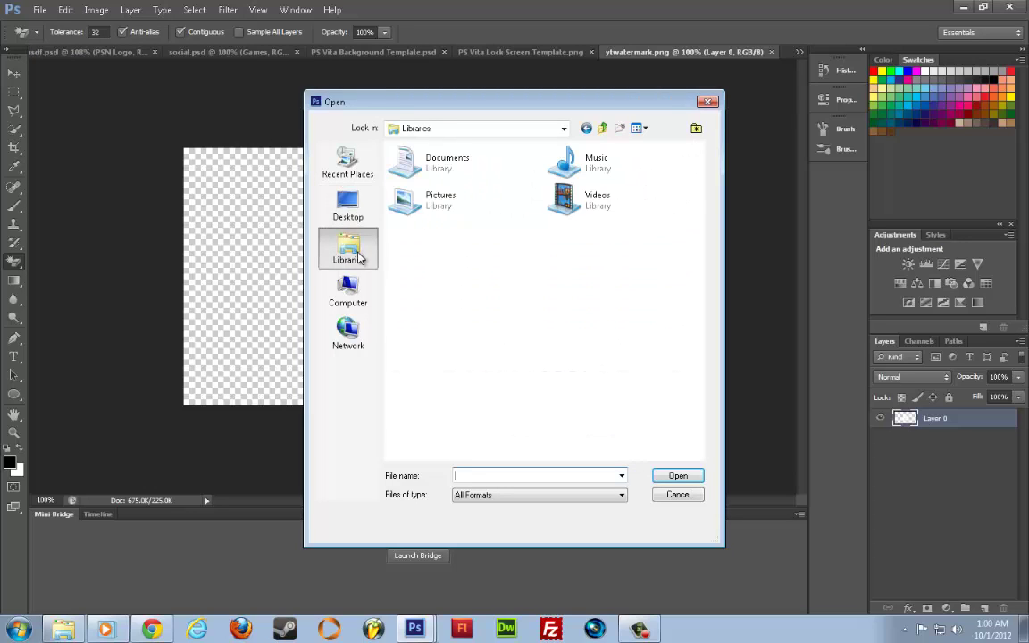
{"action": "double_click", "coordinate": [445, 205]}
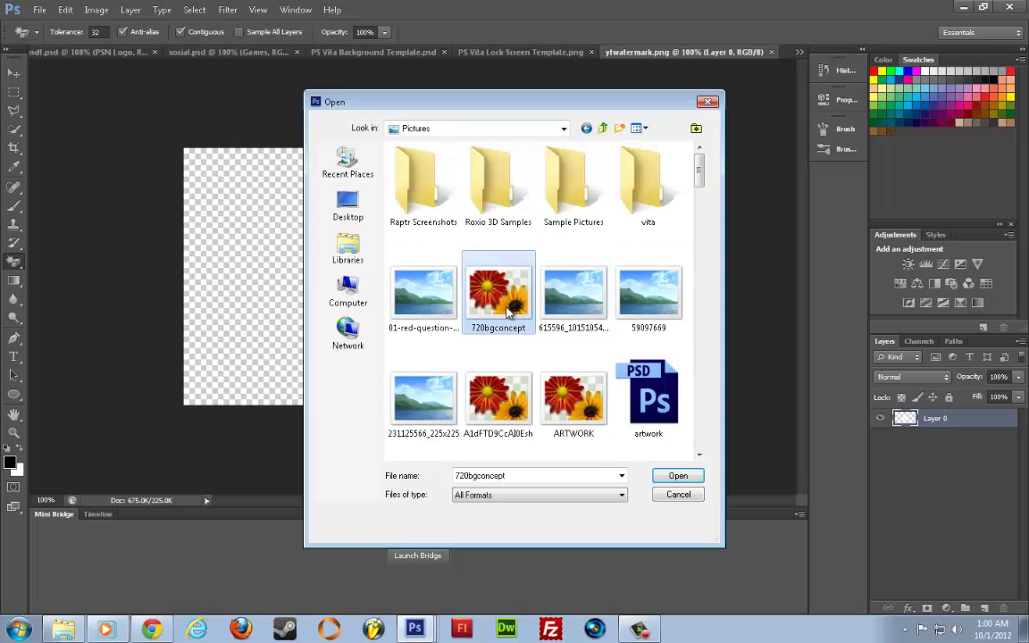
{"action": "left_click", "coordinate": [500, 357]}
{"action": "scroll", "coordinate": [507, 313], "scroll_direction": "down", "scroll_amount": 2}
{"action": "scroll", "coordinate": [506, 313], "scroll_direction": "down", "scroll_amount": 15}
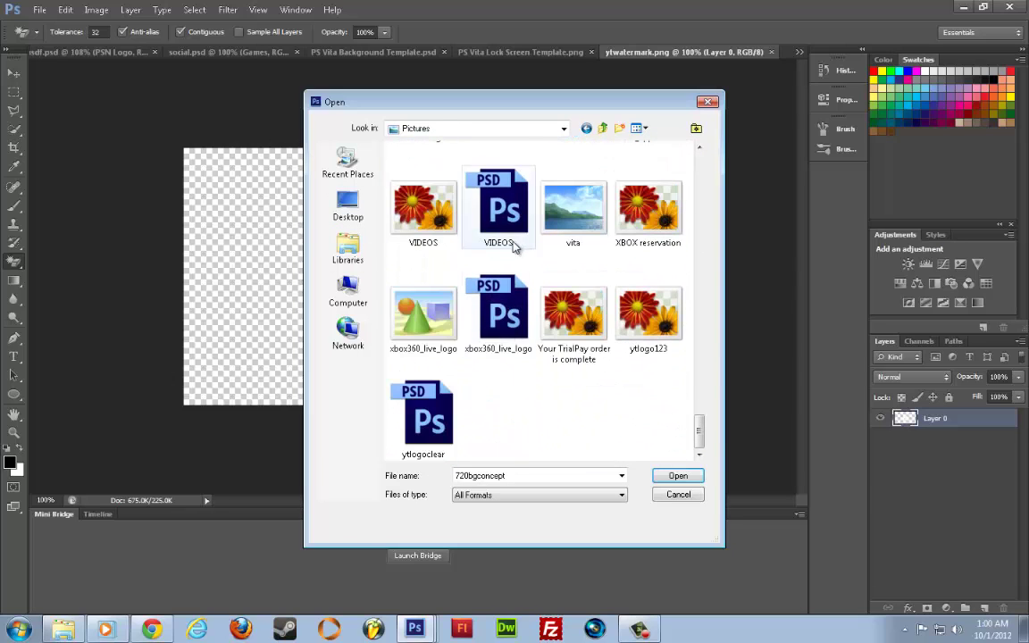
{"action": "key", "text": "l"}
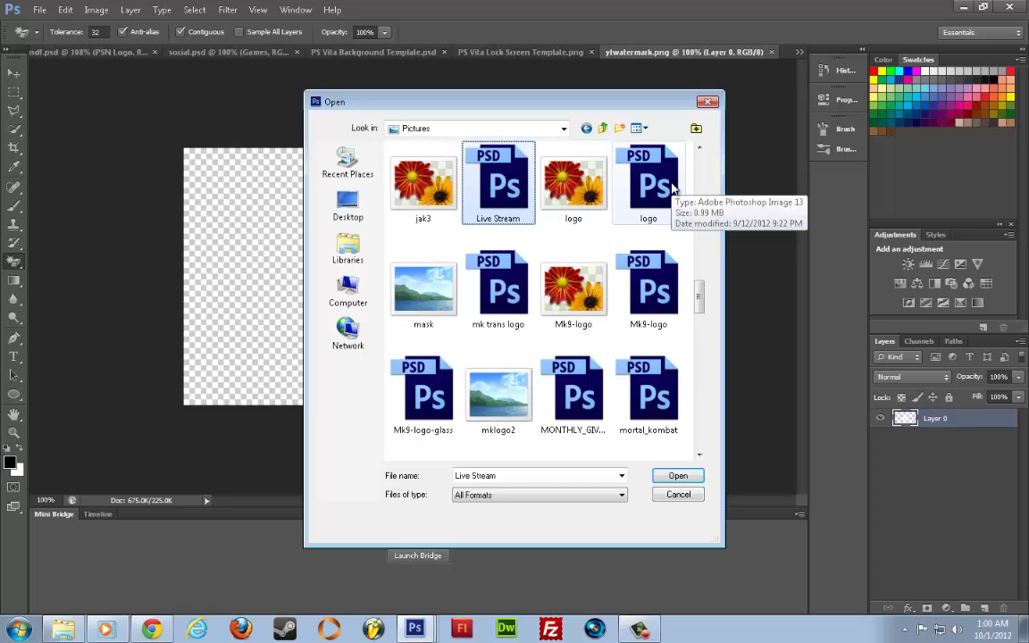
{"action": "double_click", "coordinate": [599, 197]}
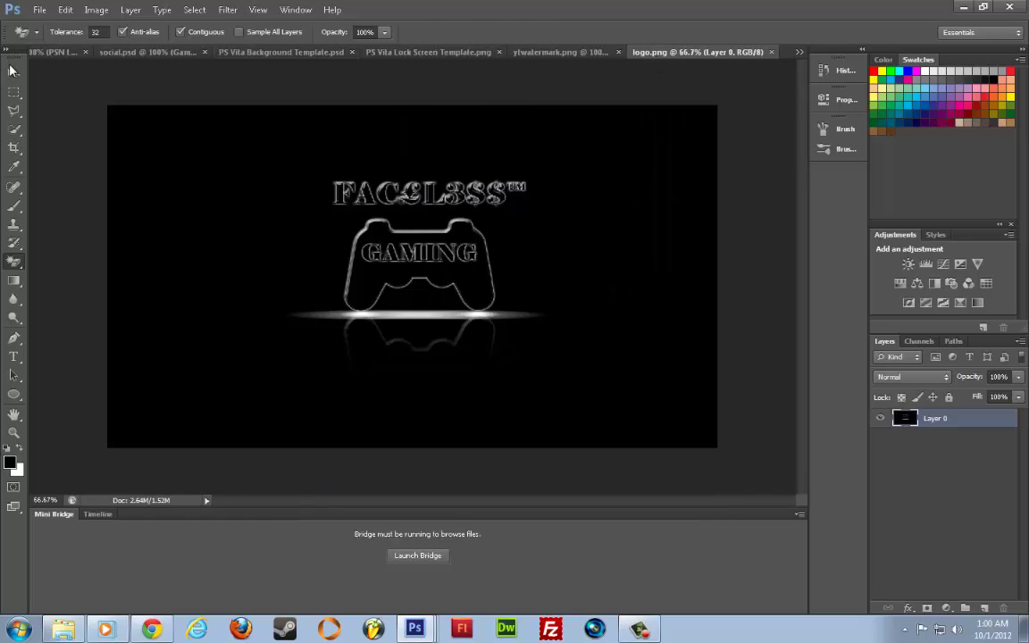
Float the logo document and drag its layer into the PS Vita Lock Screen Template
{"action": "key", "text": "v"}
{"action": "left_click_drag", "start_coordinate": [641, 55], "coordinate": [643, 84]}
{"action": "left_click_drag", "start_coordinate": [720, 78], "coordinate": [303, 126]}
{"action": "left_click", "coordinate": [394, 52]}
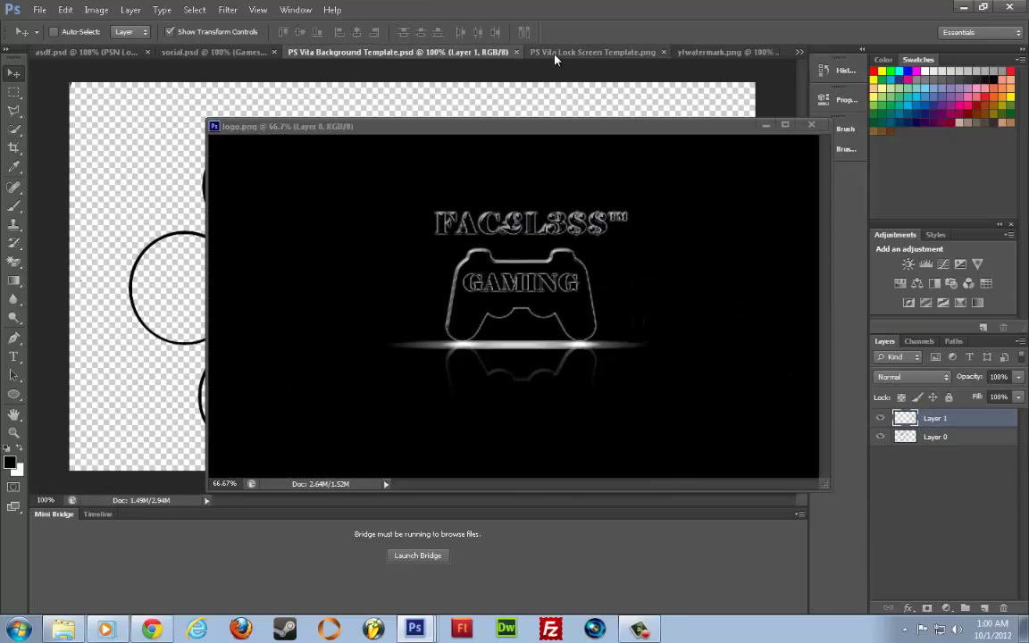
{"action": "left_click", "coordinate": [517, 52]}
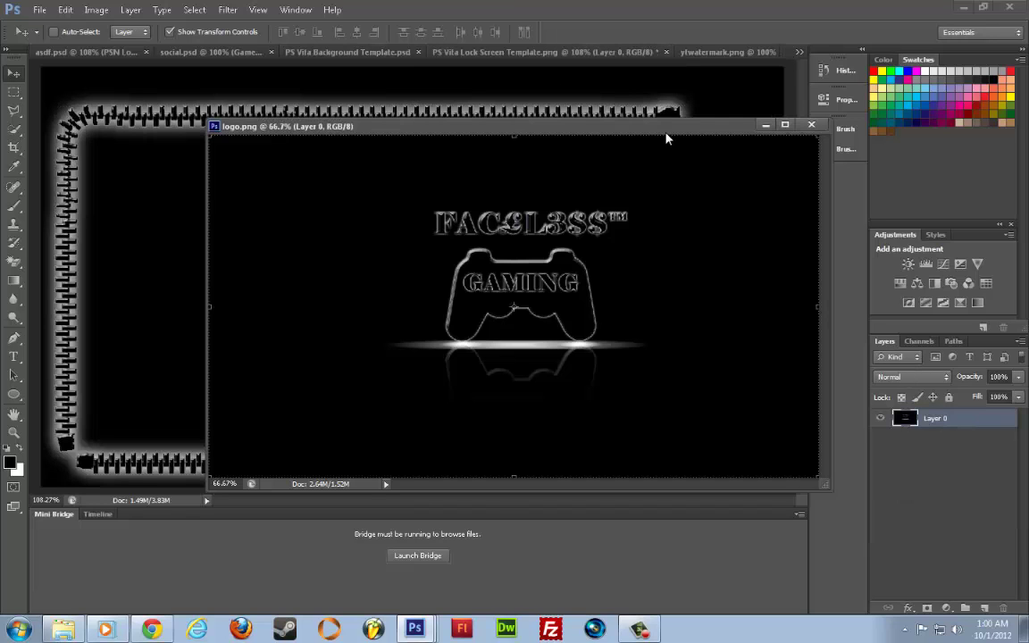
{"action": "left_click_drag", "start_coordinate": [668, 136], "coordinate": [614, 429]}
{"action": "left_click_drag", "start_coordinate": [935, 418], "coordinate": [679, 375]}
Shift the copied logo to the left, then dock and close logo.png
{"action": "left_click_drag", "start_coordinate": [372, 268], "coordinate": [70, 344]}
{"action": "left_click_drag", "start_coordinate": [616, 427], "coordinate": [766, 57]}
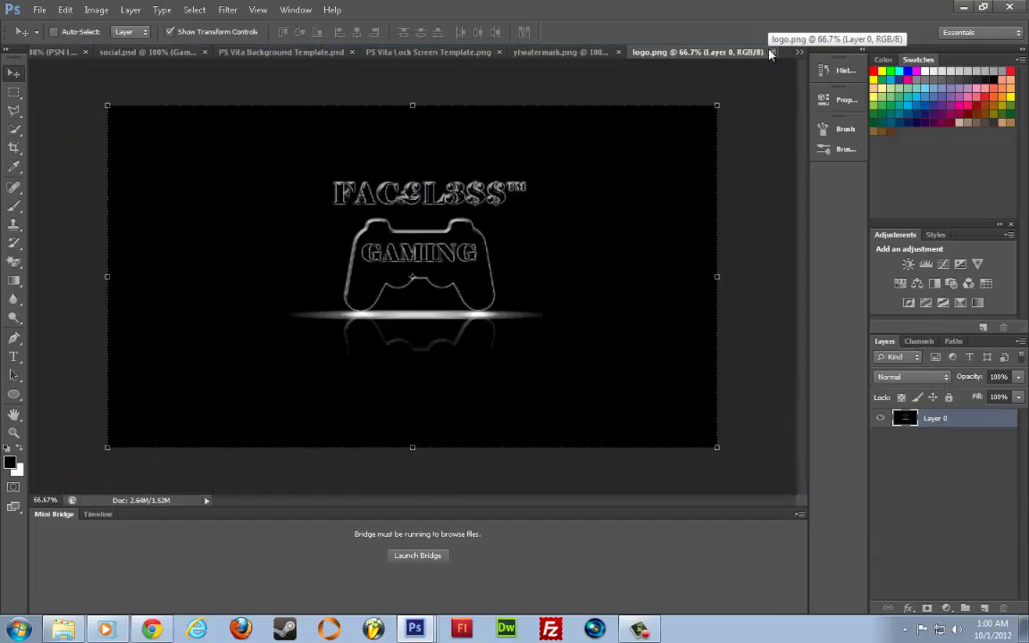
{"action": "left_click", "coordinate": [771, 52]}
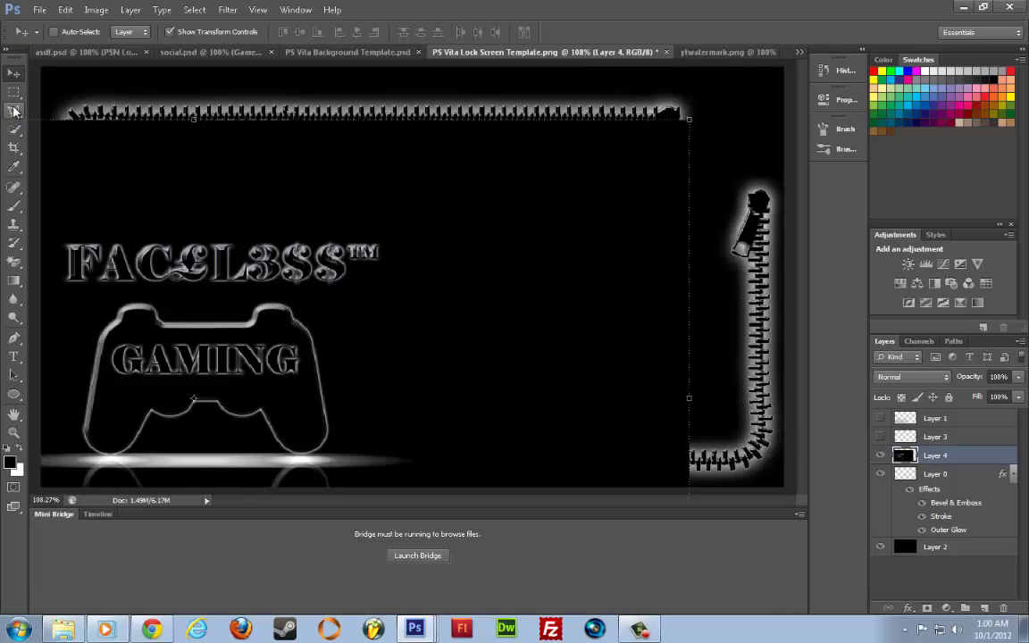
Shrink the controller logo from its corner and apply the resize
{"action": "left_click_drag", "start_coordinate": [13, 110], "coordinate": [40, 160]}
{"action": "left_click_drag", "start_coordinate": [687, 118], "coordinate": [296, 341]}
{"action": "left_click", "coordinate": [14, 73]}
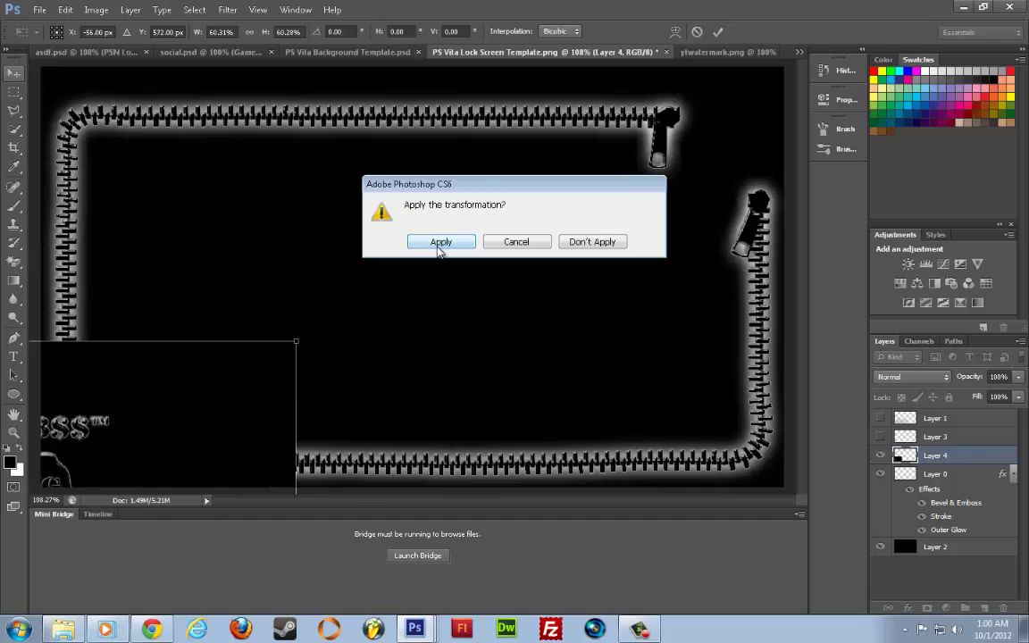
{"action": "left_click", "coordinate": [437, 242]}
Scale the logo to about 70%, centre it inside the zipper frame, and move Layer 4 below Layer 0
{"action": "left_click_drag", "start_coordinate": [212, 386], "coordinate": [605, 172]}
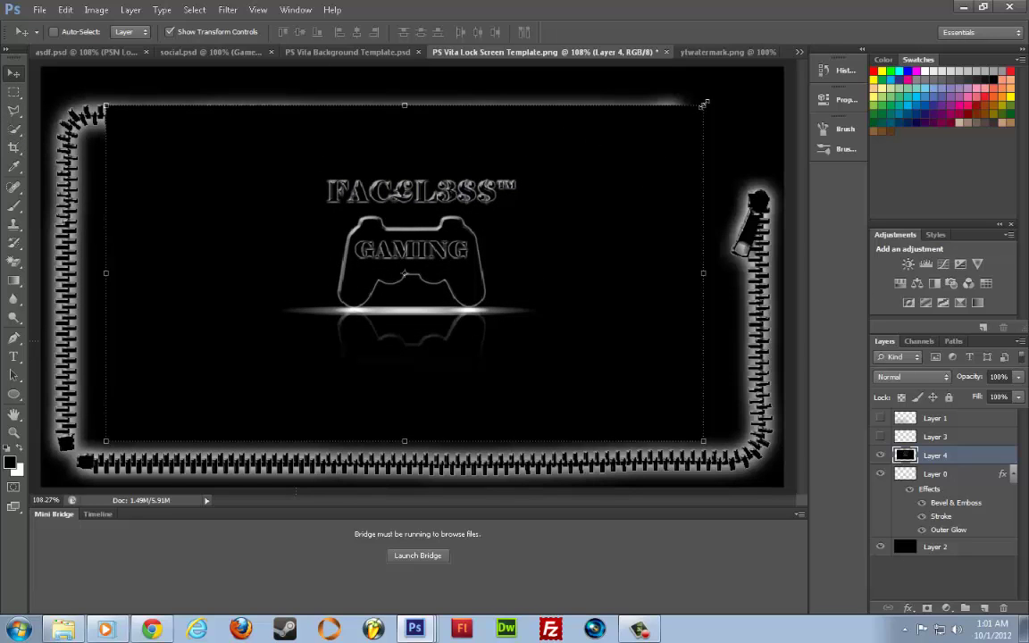
{"action": "left_click_drag", "start_coordinate": [704, 104], "coordinate": [524, 208]}
{"action": "left_click_drag", "start_coordinate": [416, 292], "coordinate": [515, 183]}
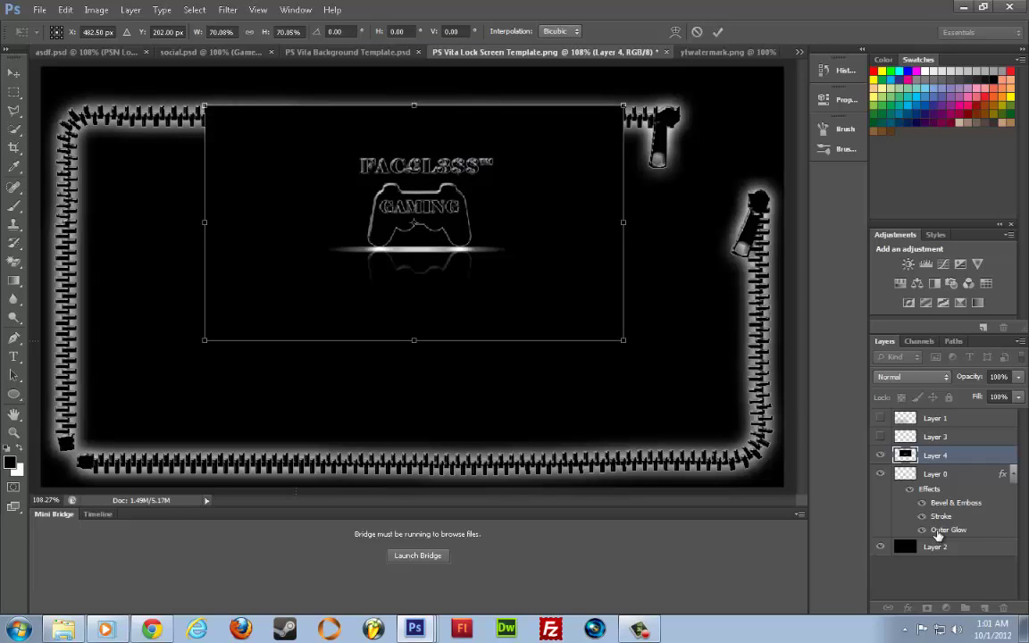
{"action": "left_click", "coordinate": [716, 31]}
{"action": "left_click_drag", "start_coordinate": [942, 516], "coordinate": [949, 528]}
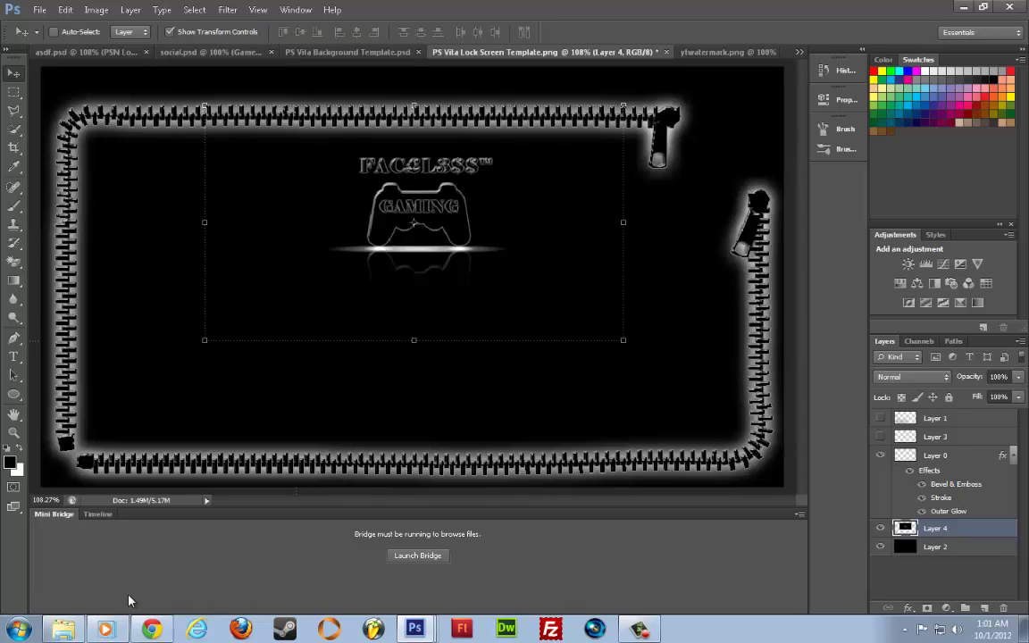
Search Google in Chrome for 'ps logo'
{"action": "mouse_move", "coordinate": [143, 627]}
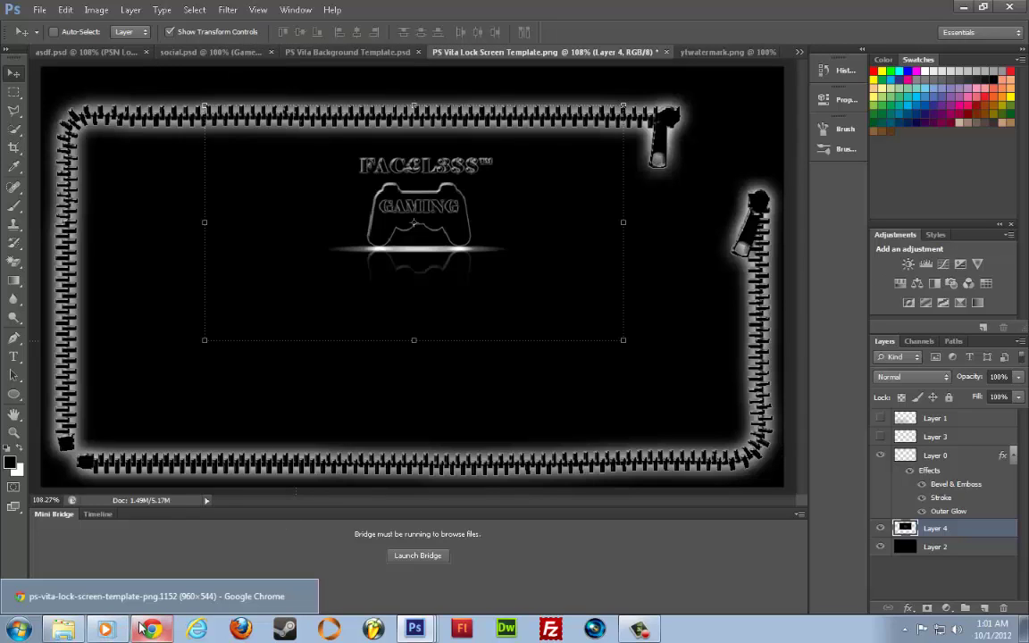
{"action": "left_click", "coordinate": [143, 627]}
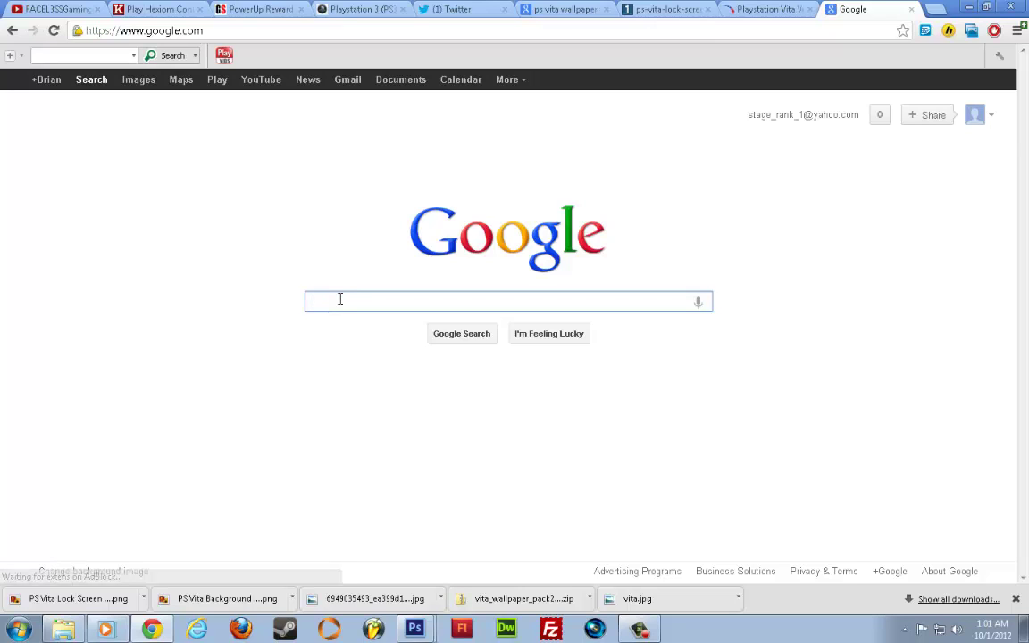
{"action": "type", "text": "ps logo"}
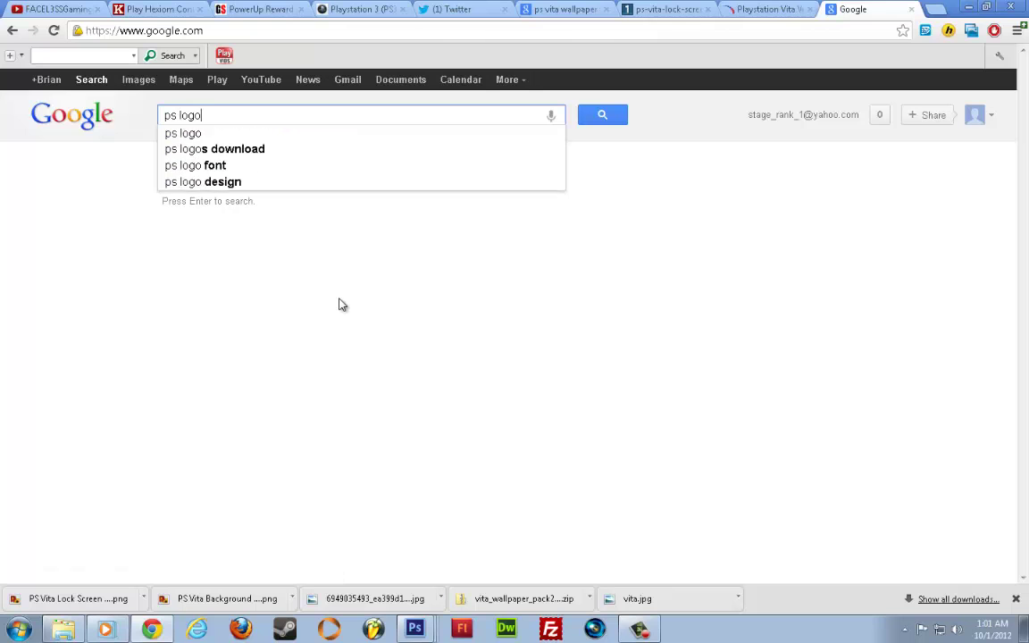
{"action": "key", "text": "Return"}
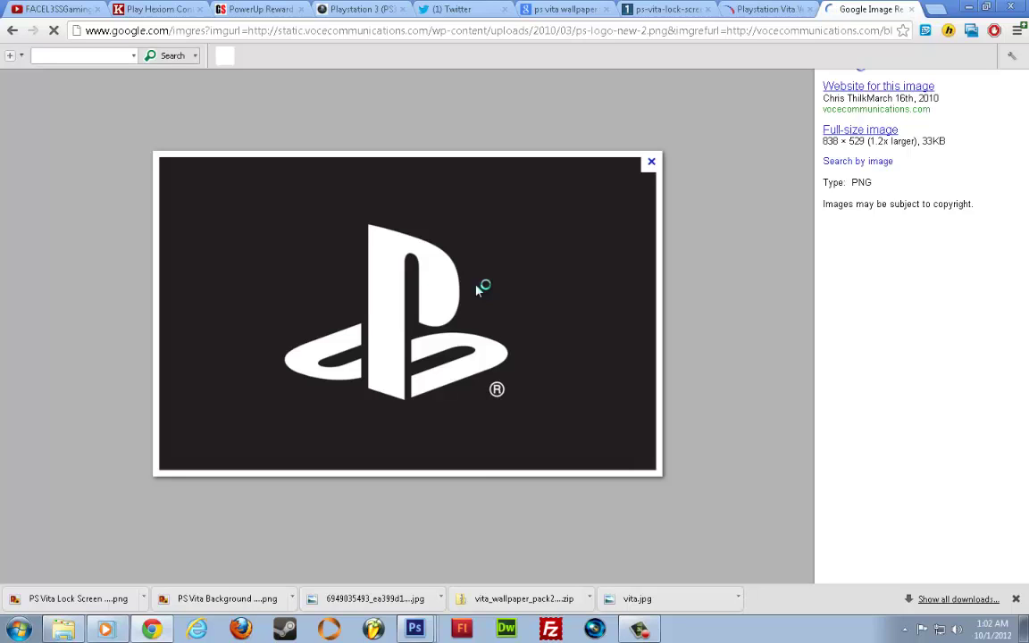
Save the PlayStation logo image as ps-logo-new-2 in the vita folder
{"action": "right_click", "coordinate": [478, 288]}
{"action": "left_click", "coordinate": [522, 296]}
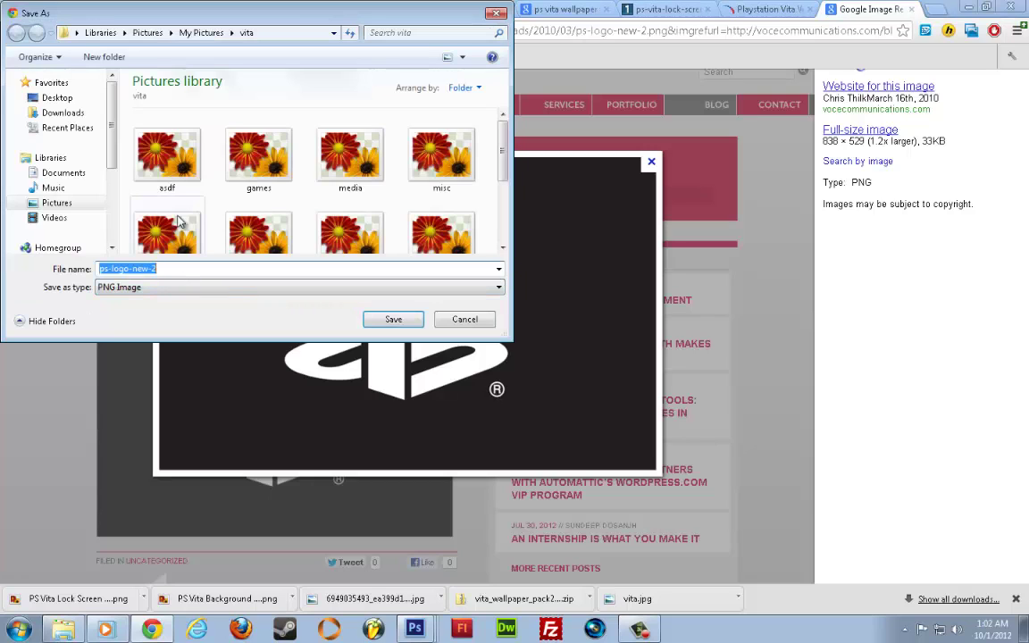
{"action": "left_click_drag", "start_coordinate": [505, 152], "coordinate": [501, 215]}
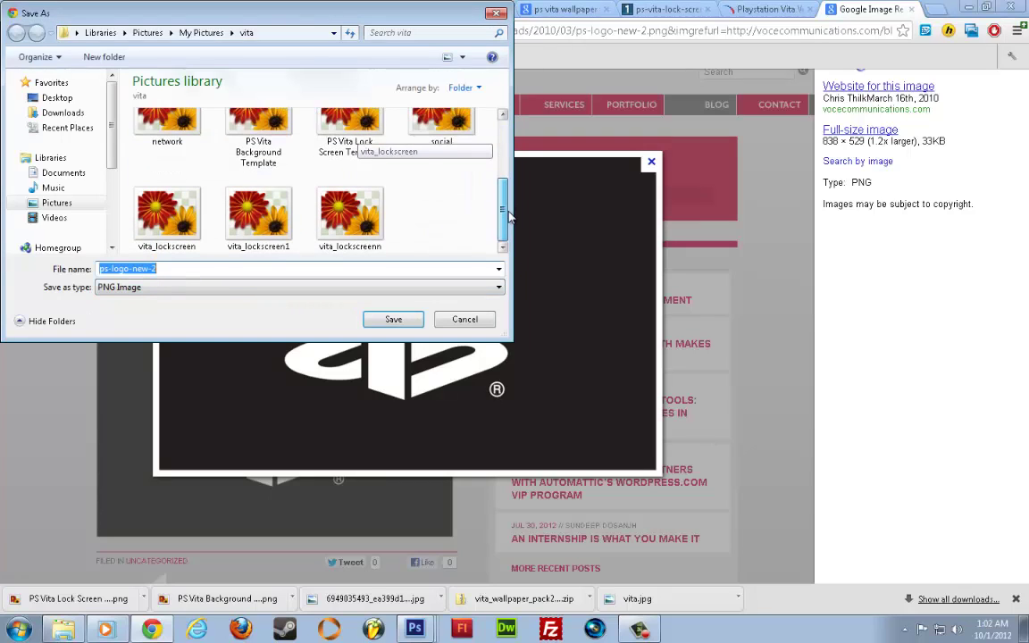
{"action": "left_click", "coordinate": [375, 322]}
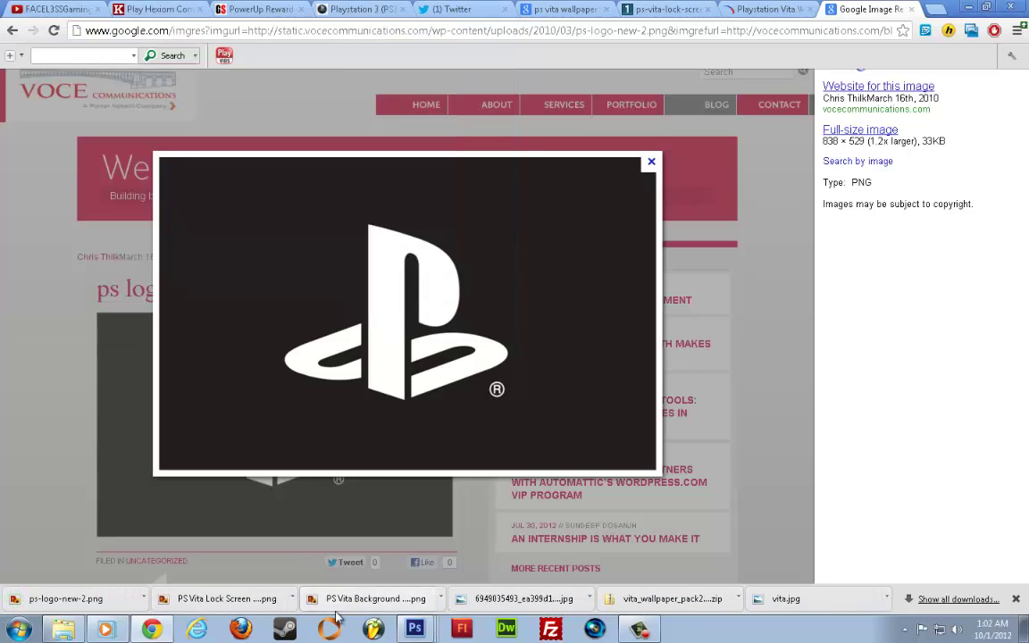
{"action": "mouse_move", "coordinate": [414, 628]}
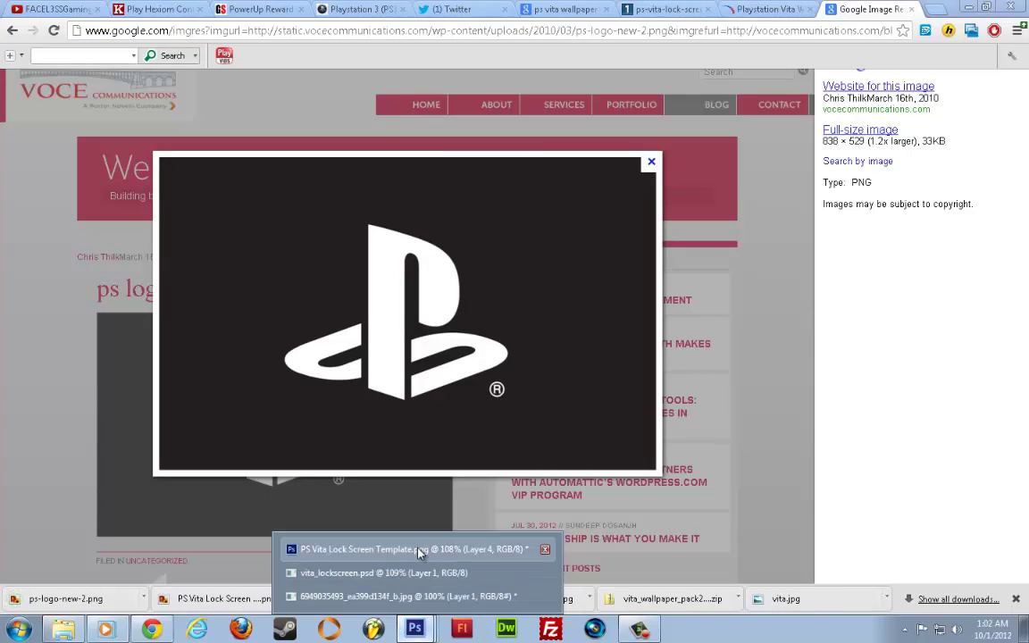
Open ps-logo-new-2 from the vita folder in Photoshop
{"action": "left_click", "coordinate": [419, 550]}
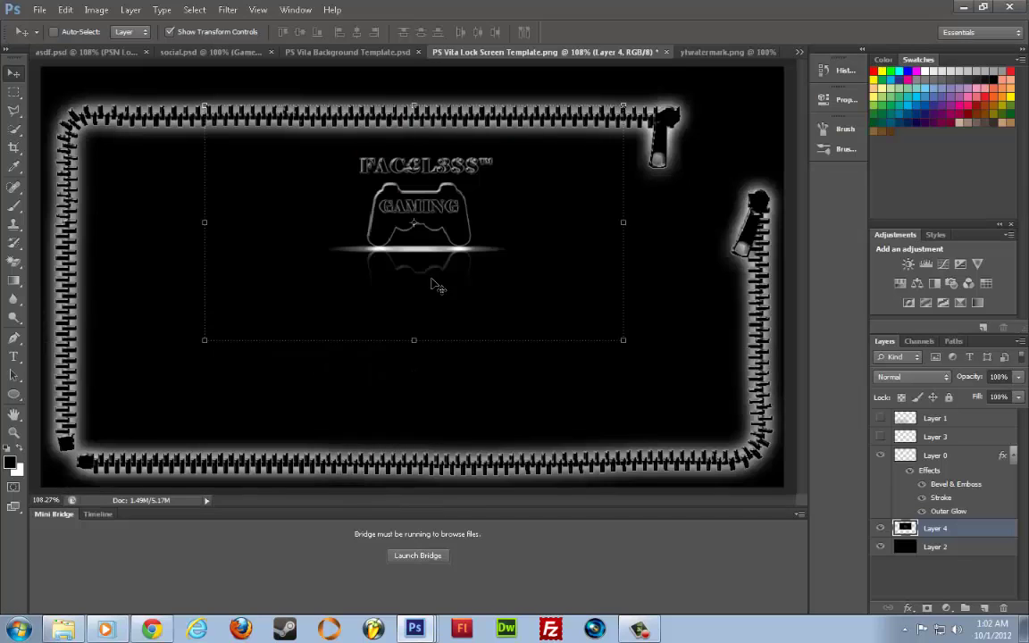
{"action": "left_click", "coordinate": [40, 9]}
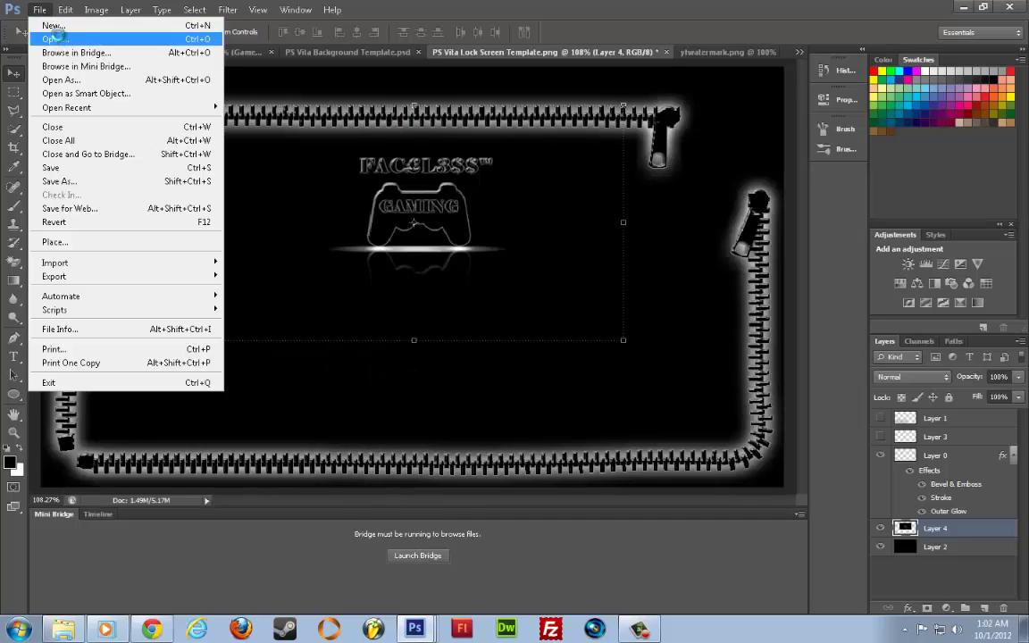
{"action": "left_click", "coordinate": [45, 35]}
{"action": "double_click", "coordinate": [567, 183]}
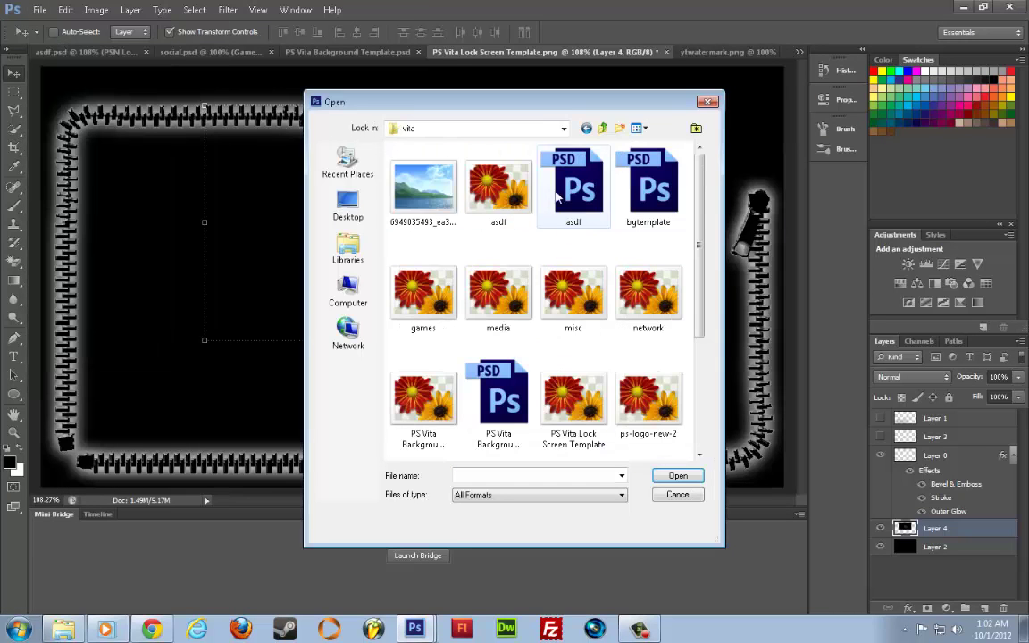
{"action": "left_click", "coordinate": [524, 212]}
{"action": "scroll", "coordinate": [521, 212], "scroll_direction": "down", "scroll_amount": 3}
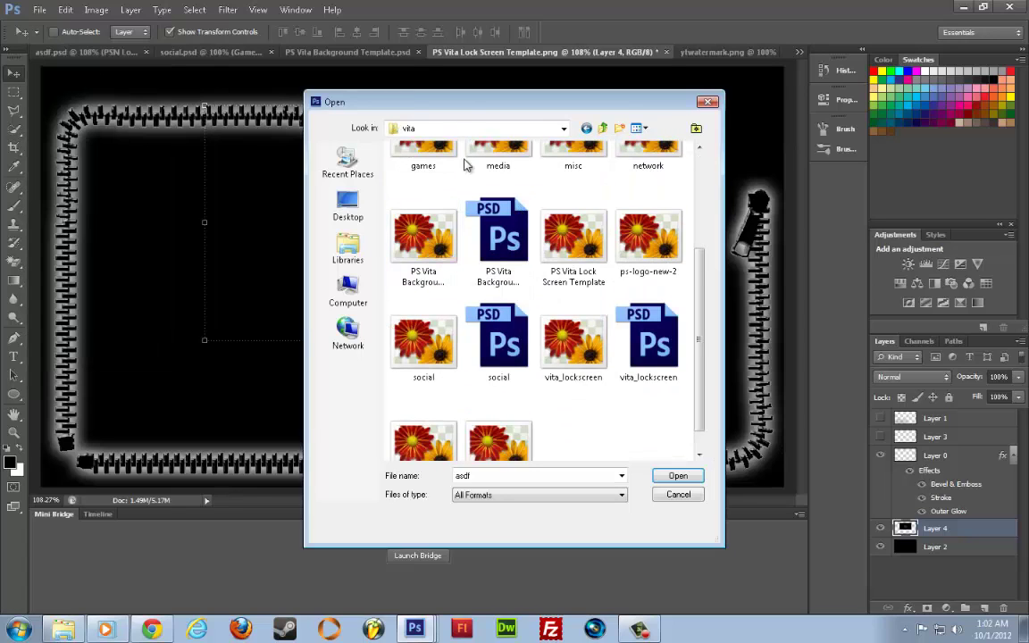
{"action": "left_click", "coordinate": [665, 253]}
{"action": "double_click", "coordinate": [665, 253]}
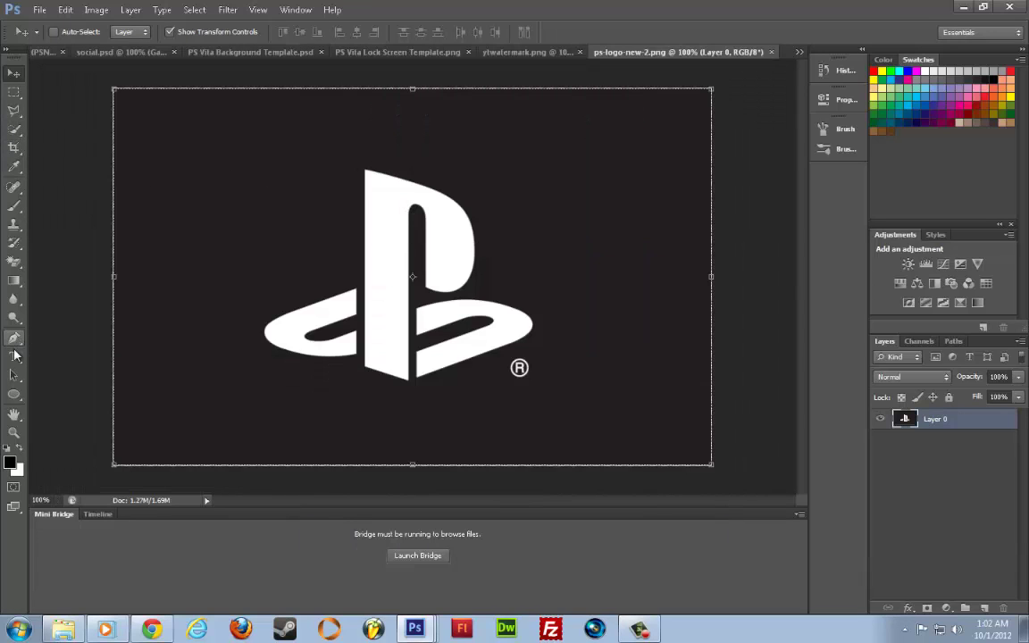
Magic-erase the dark background and select the area around the ® symbol
{"action": "left_click", "coordinate": [13, 262]}
{"action": "left_click", "coordinate": [212, 209]}
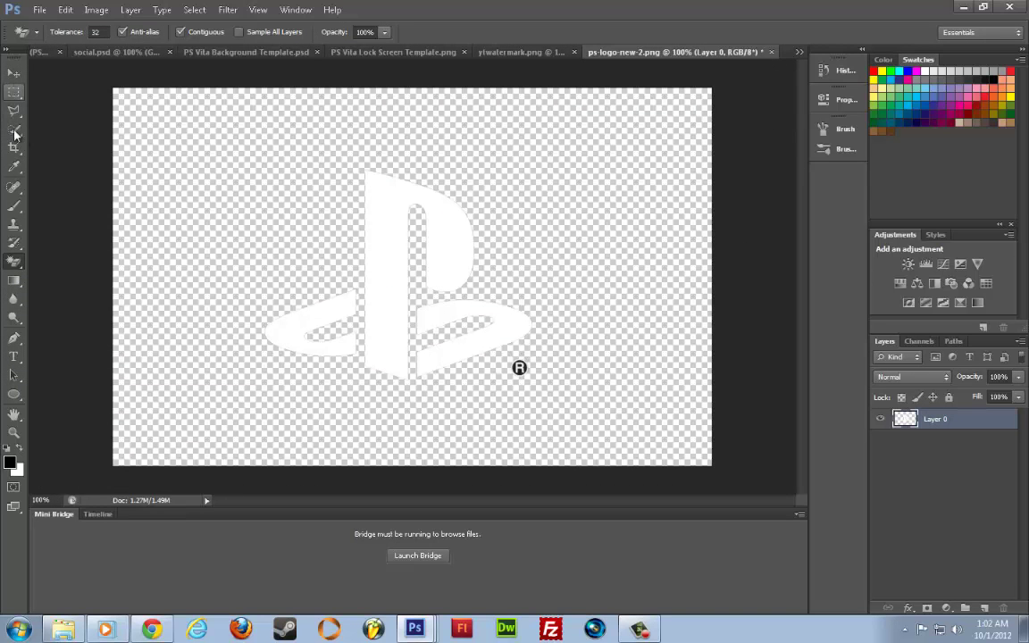
{"action": "left_click", "coordinate": [14, 92]}
{"action": "left_click_drag", "start_coordinate": [504, 352], "coordinate": [552, 395]}
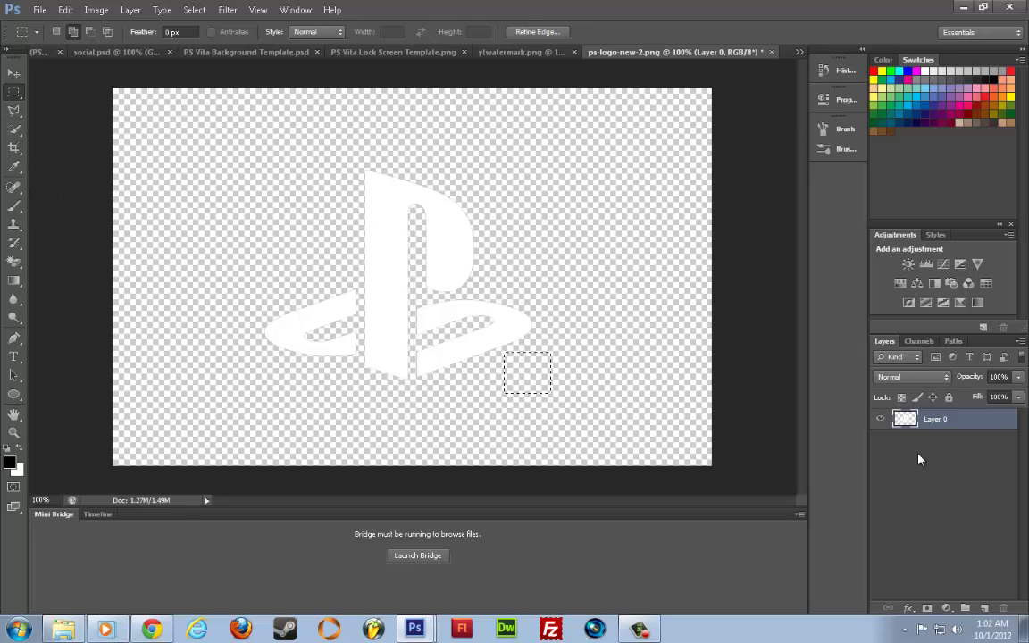
Set Layer 0's fill to 0% and add a new empty layer beneath it
{"action": "left_click", "coordinate": [952, 456]}
{"action": "left_click", "coordinate": [973, 422]}
{"action": "left_click_drag", "start_coordinate": [1017, 399], "coordinate": [900, 422]}
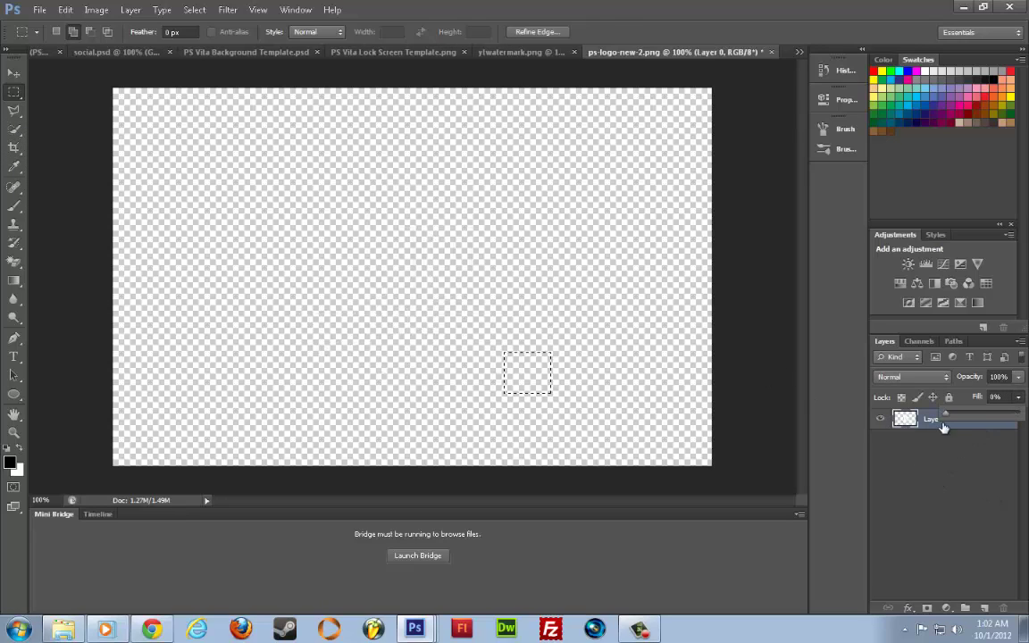
{"action": "right_click", "coordinate": [935, 423]}
{"action": "left_click", "coordinate": [980, 492]}
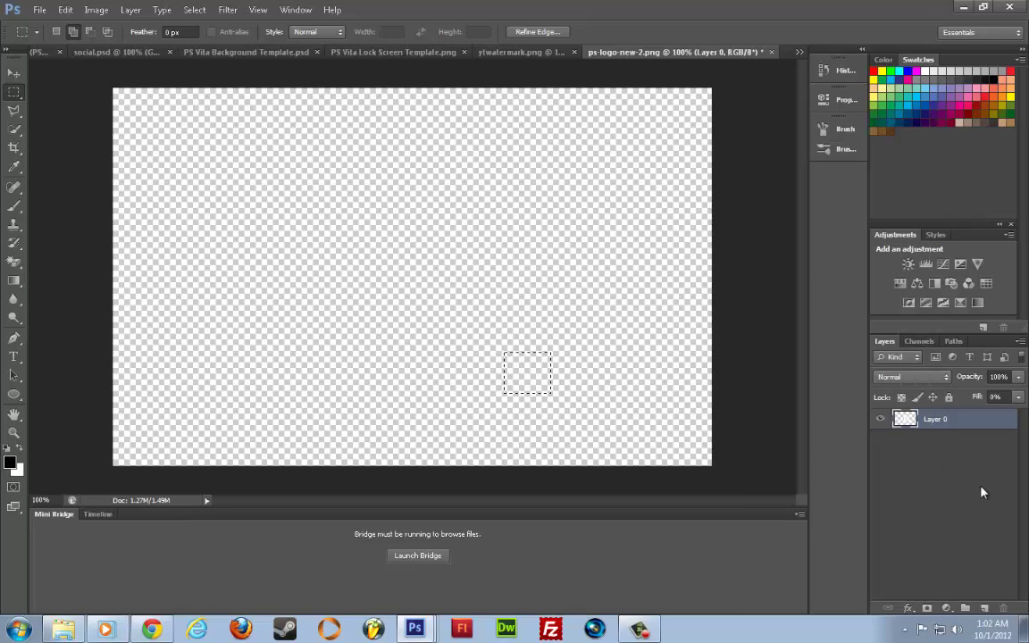
{"action": "left_click", "coordinate": [981, 608]}
{"action": "left_click_drag", "start_coordinate": [933, 419], "coordinate": [954, 482]}
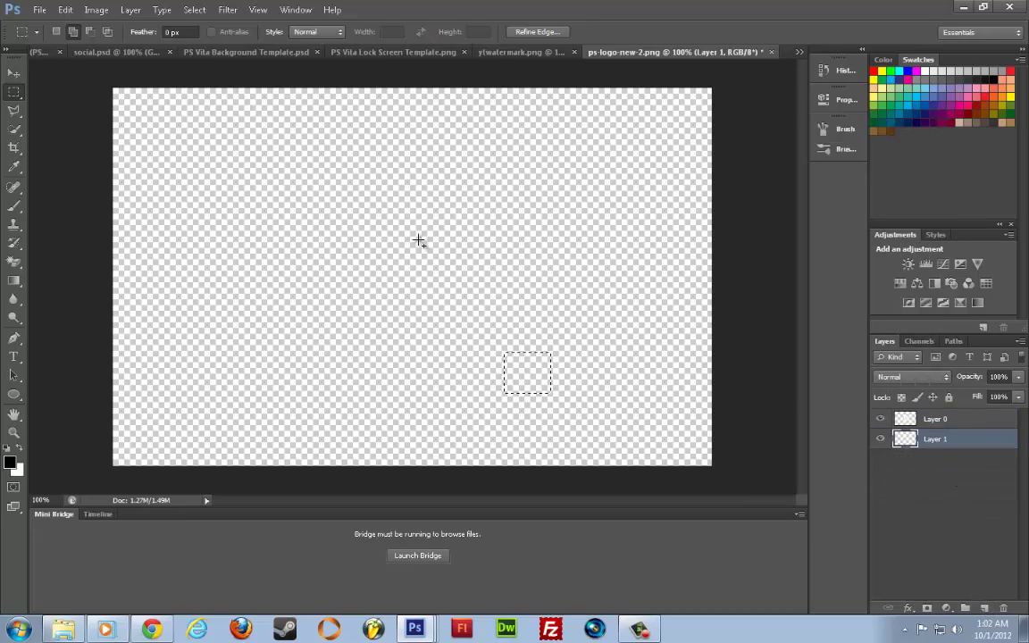
Drop the ® selection and brush black across the canvas on Layer 1
{"action": "left_click", "coordinate": [14, 207]}
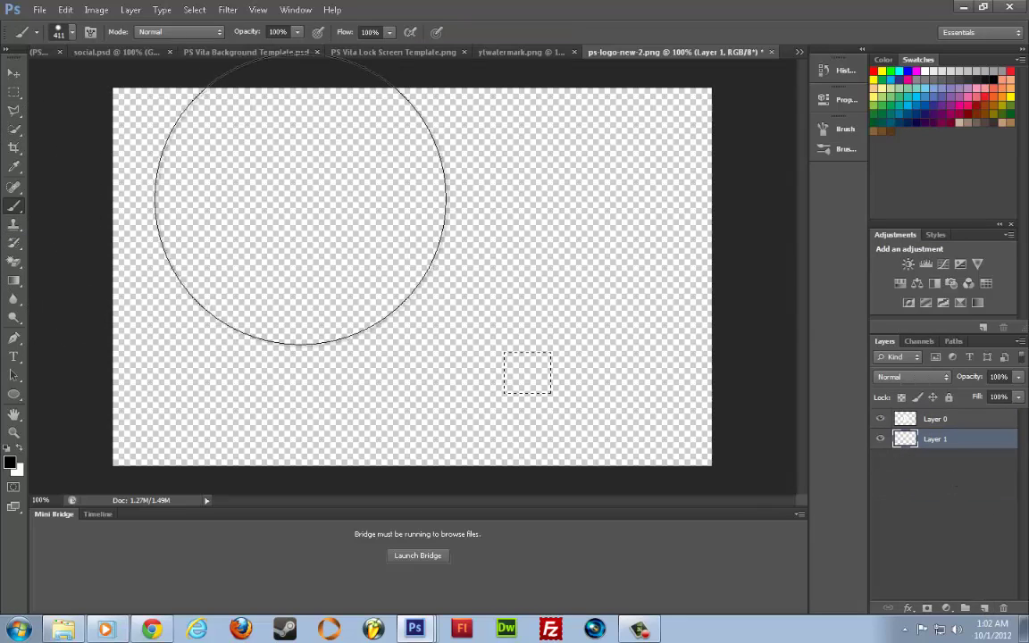
{"action": "left_click", "coordinate": [934, 426]}
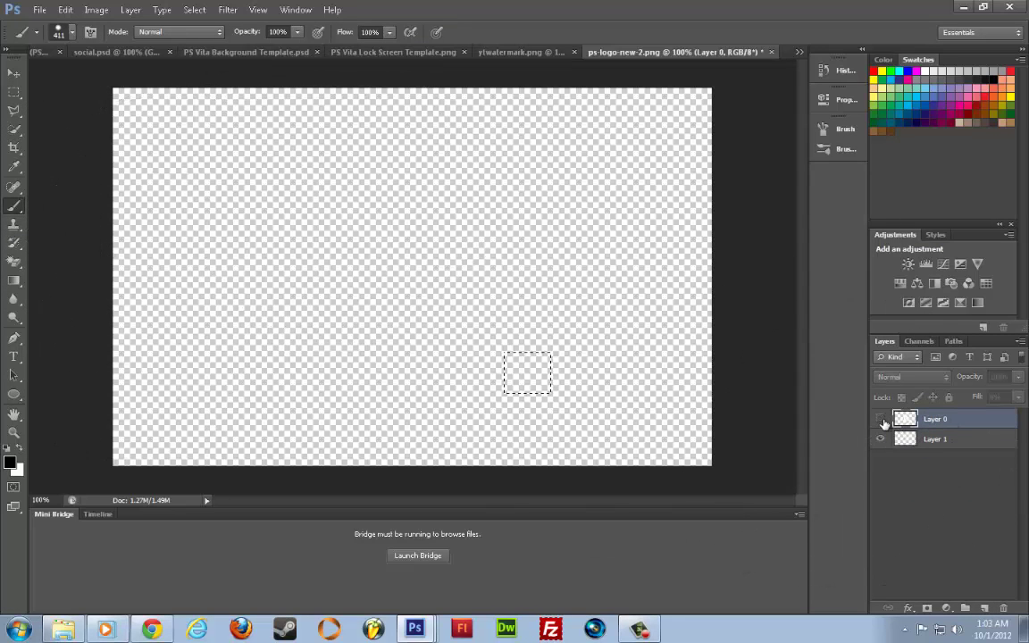
{"action": "key", "text": "ctrl+d"}
{"action": "left_click", "coordinate": [934, 438]}
{"action": "left_click_drag", "start_coordinate": [478, 310], "coordinate": [261, 293]}
Keep the logo layer's fill at 0% and paint black over the remaining transparent areas
{"action": "left_click", "coordinate": [934, 419]}
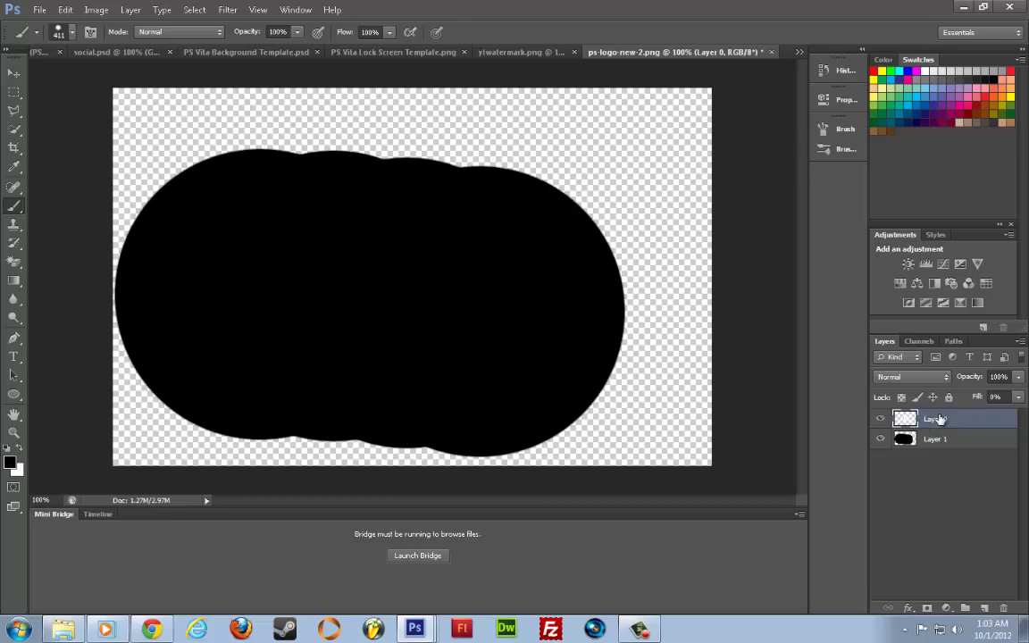
{"action": "left_click", "coordinate": [1018, 397]}
{"action": "mouse_move", "coordinate": [948, 414]}
{"action": "left_mouse_down"}
{"action": "mouse_move", "coordinate": [1002, 420]}
{"action": "mouse_move", "coordinate": [882, 373]}
{"action": "mouse_move", "coordinate": [817, 393]}
{"action": "left_mouse_up"}
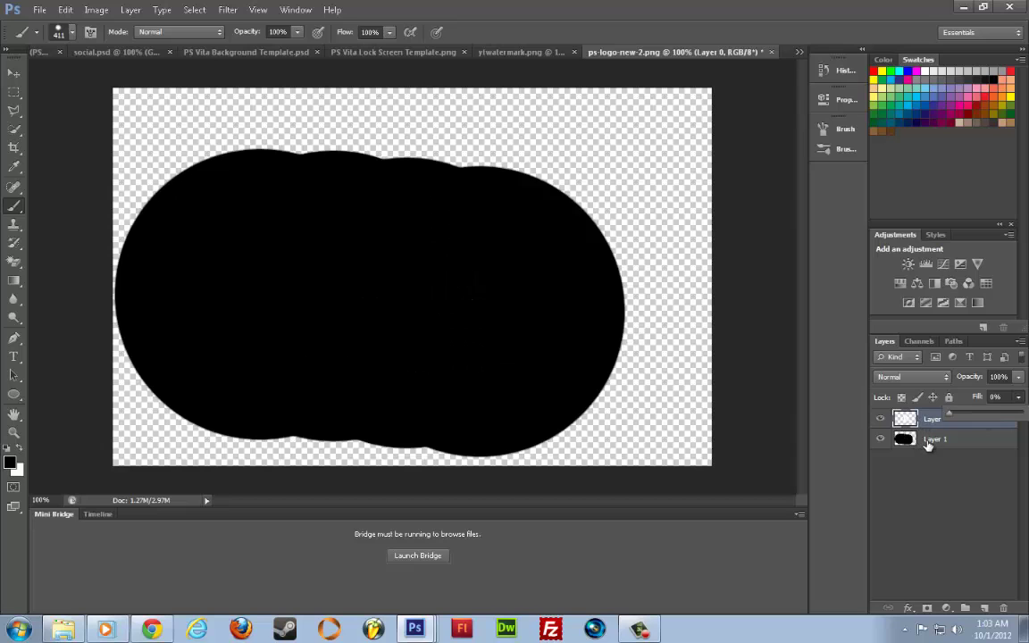
{"action": "left_click", "coordinate": [925, 439]}
{"action": "mouse_move", "coordinate": [550, 253]}
{"action": "left_mouse_down"}
{"action": "mouse_move", "coordinate": [229, 184]}
{"action": "mouse_move", "coordinate": [241, 126]}
{"action": "mouse_move", "coordinate": [602, 173]}
{"action": "mouse_move", "coordinate": [588, 424]}
{"action": "mouse_move", "coordinate": [627, 131]}
{"action": "mouse_move", "coordinate": [237, 413]}
{"action": "mouse_move", "coordinate": [235, 434]}
{"action": "mouse_move", "coordinate": [451, 389]}
{"action": "left_mouse_up"}
Add Bevel & Emboss to Layer 0 with angle 120, depth 1000% and size 2
{"action": "left_click", "coordinate": [942, 418]}
{"action": "right_click", "coordinate": [953, 420]}
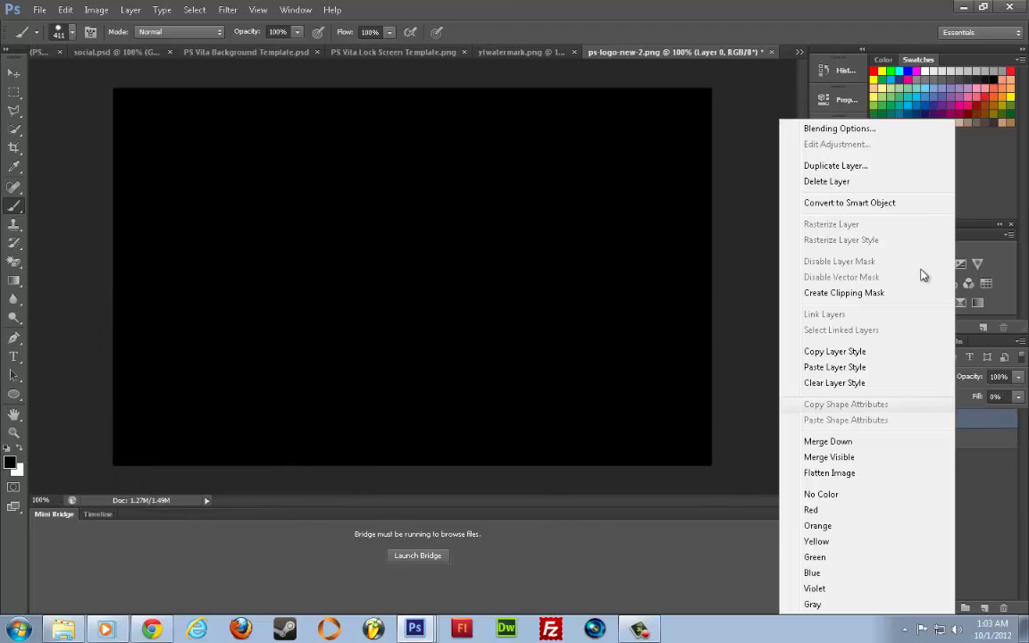
{"action": "left_click", "coordinate": [855, 130]}
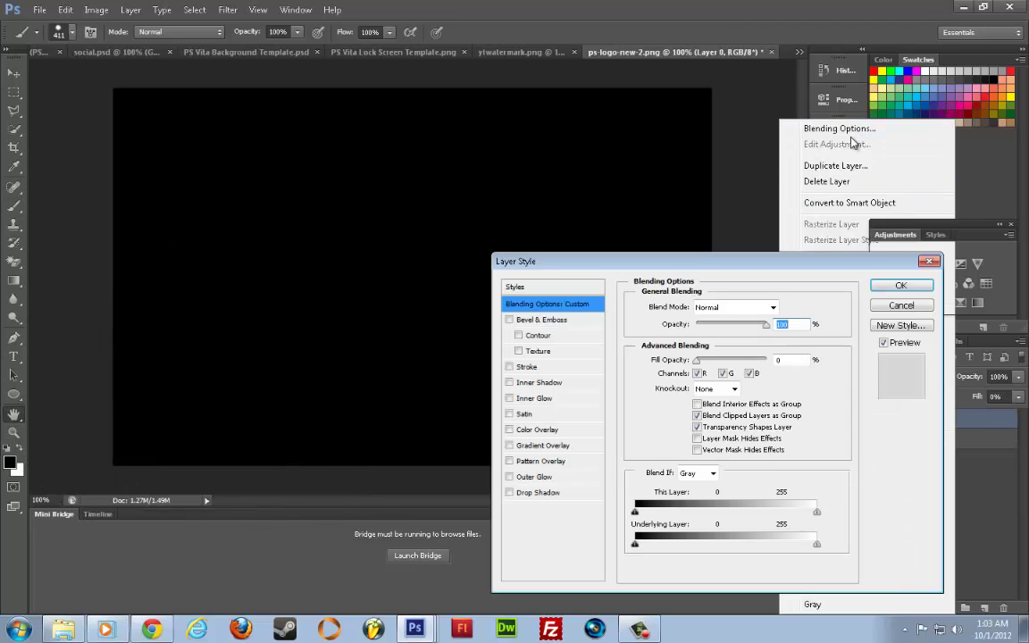
{"action": "left_click", "coordinate": [571, 322]}
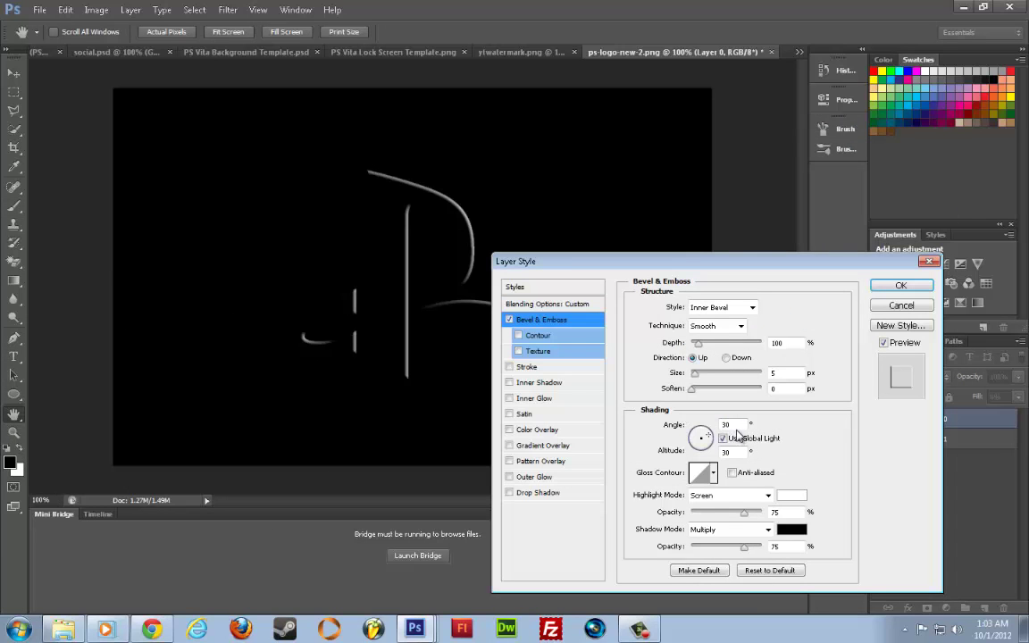
{"action": "type", "text": "120"}
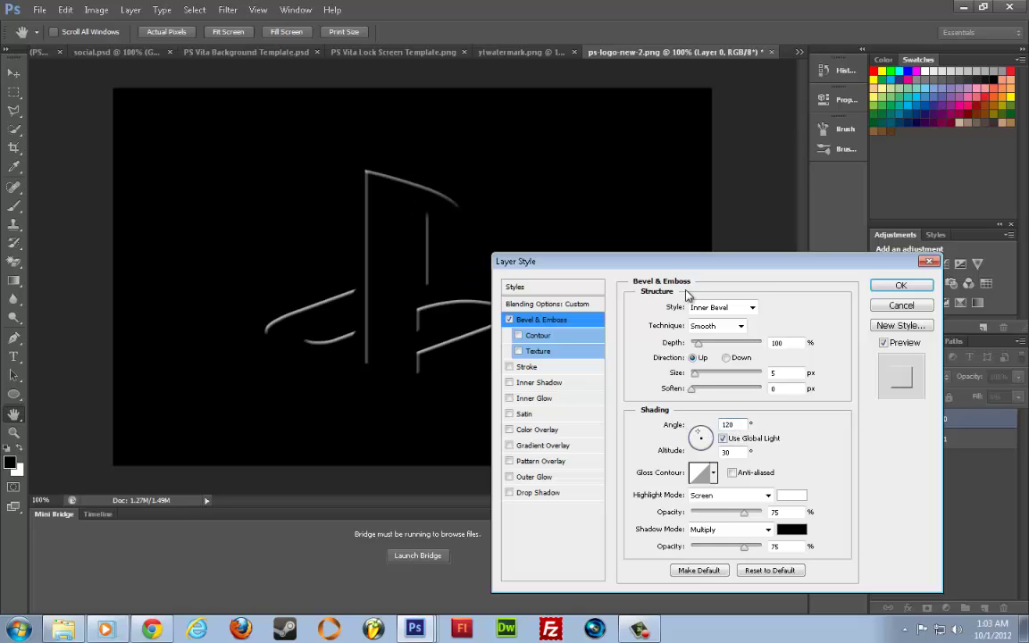
{"action": "left_click", "coordinate": [752, 309]}
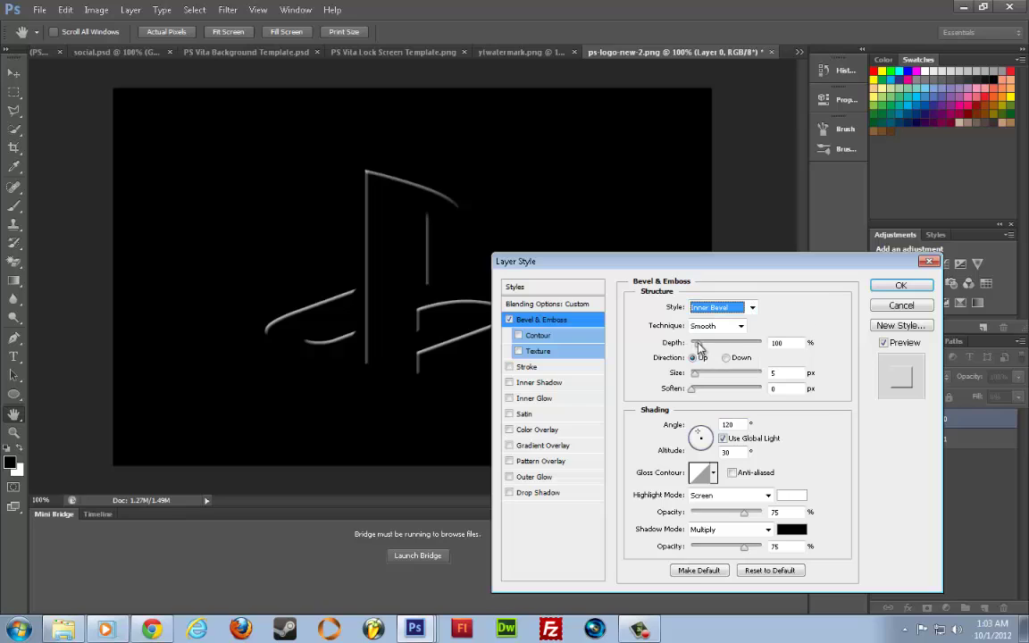
{"action": "left_click_drag", "start_coordinate": [701, 347], "coordinate": [761, 344]}
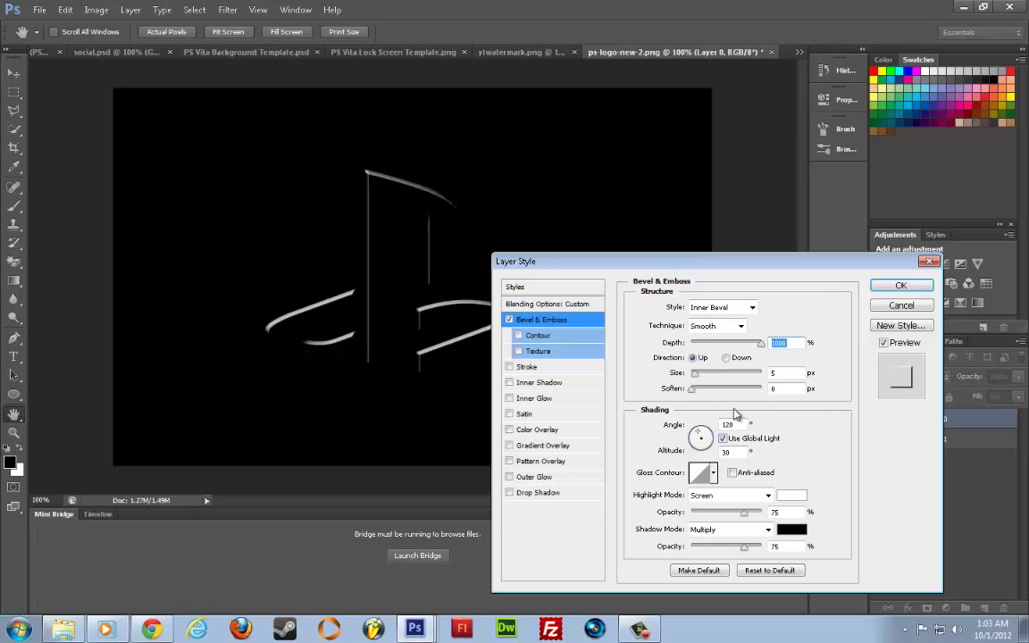
{"action": "left_click", "coordinate": [783, 374]}
{"action": "type", "text": "2"}
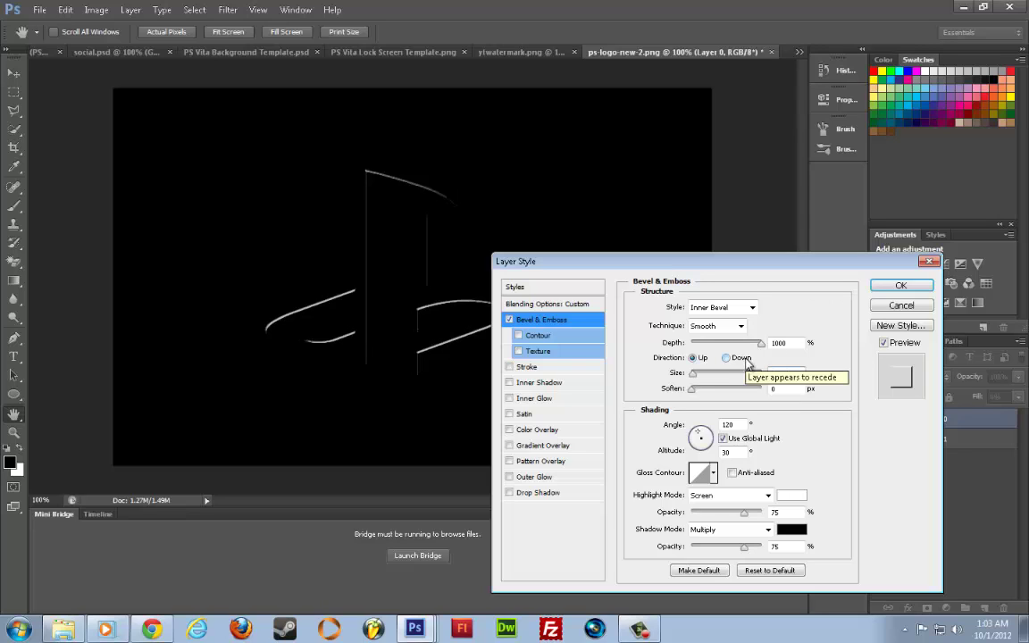
Add a 1 px white Stroke at 50% opacity to the logo
{"action": "left_click", "coordinate": [537, 369]}
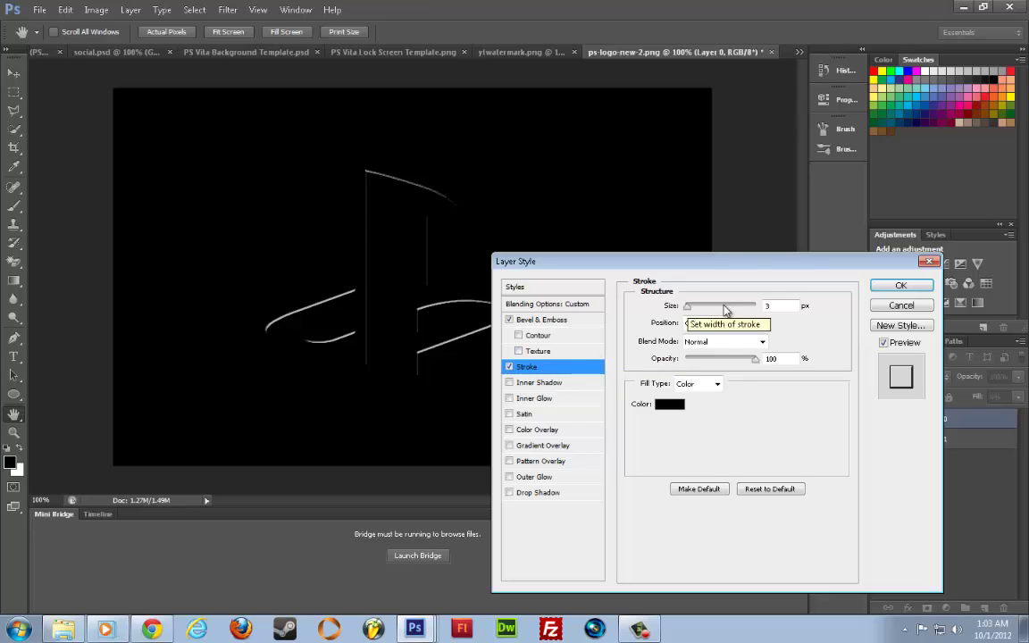
{"action": "double_click", "coordinate": [769, 306]}
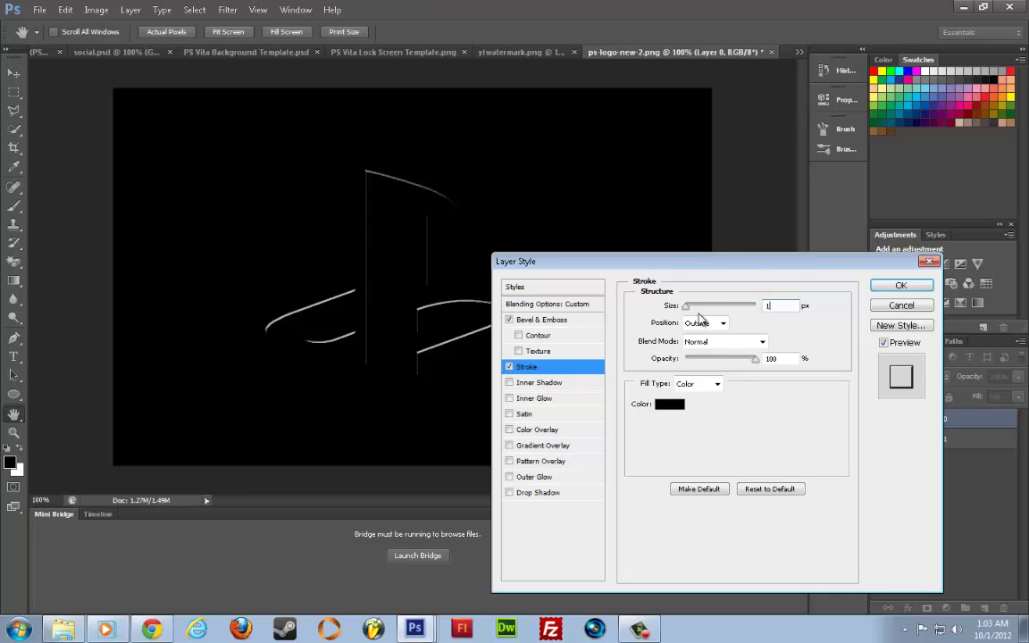
{"action": "left_click", "coordinate": [669, 404]}
{"action": "left_click_drag", "start_coordinate": [546, 362], "coordinate": [369, 229]}
{"action": "left_click", "coordinate": [737, 270]}
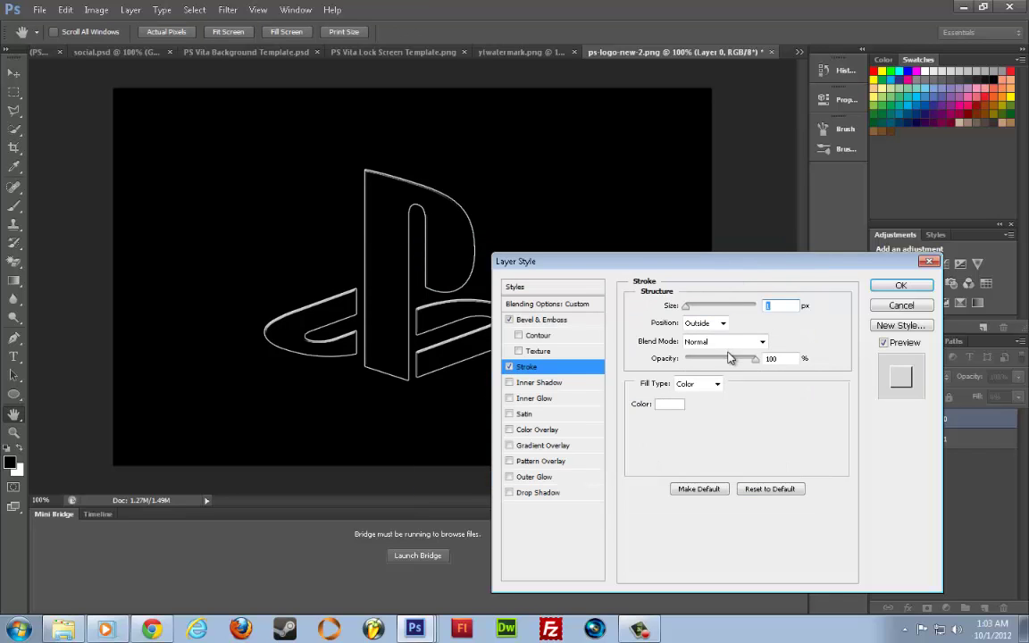
{"action": "key", "text": "Tab"}
{"action": "type", "text": "50"}
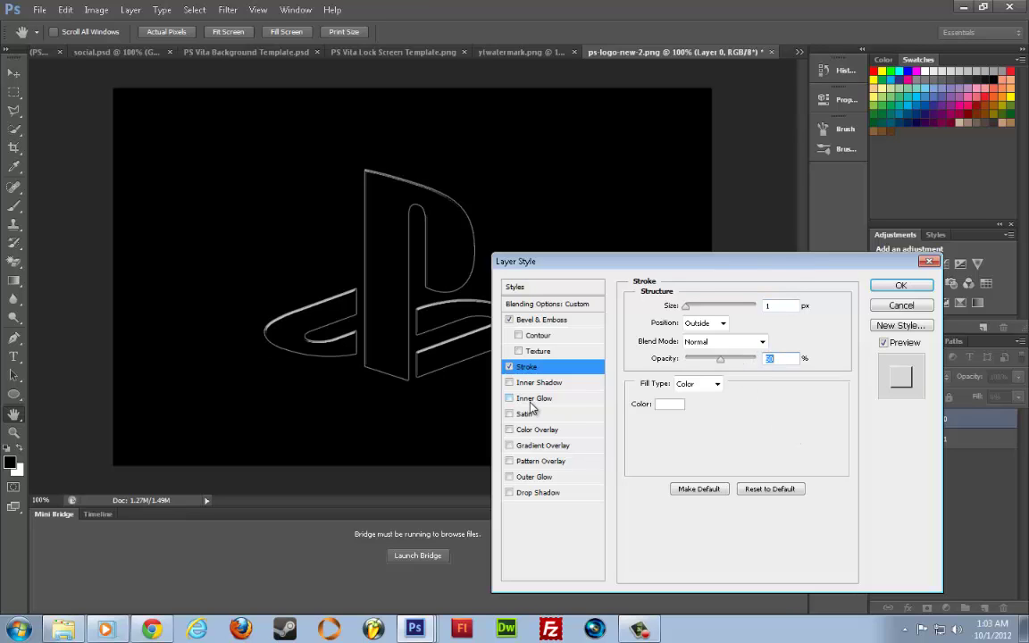
Add a white Inner Glow with size 13 px to the logo
{"action": "left_click", "coordinate": [523, 403]}
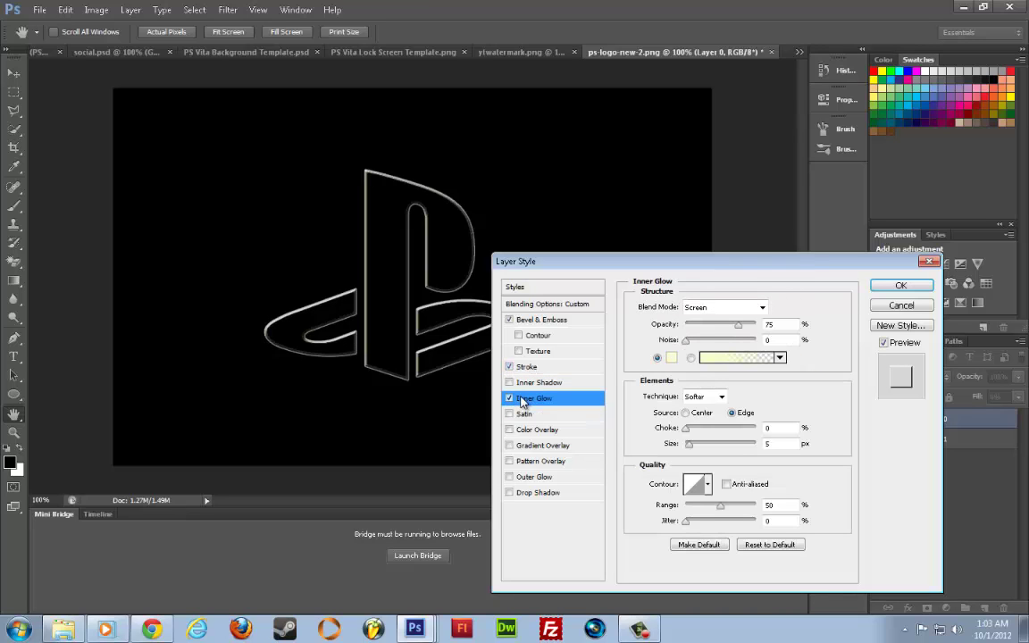
{"action": "left_click", "coordinate": [671, 358]}
{"action": "left_click", "coordinate": [429, 279]}
{"action": "left_click", "coordinate": [766, 269]}
{"action": "left_click_drag", "start_coordinate": [688, 443], "coordinate": [689, 454]}
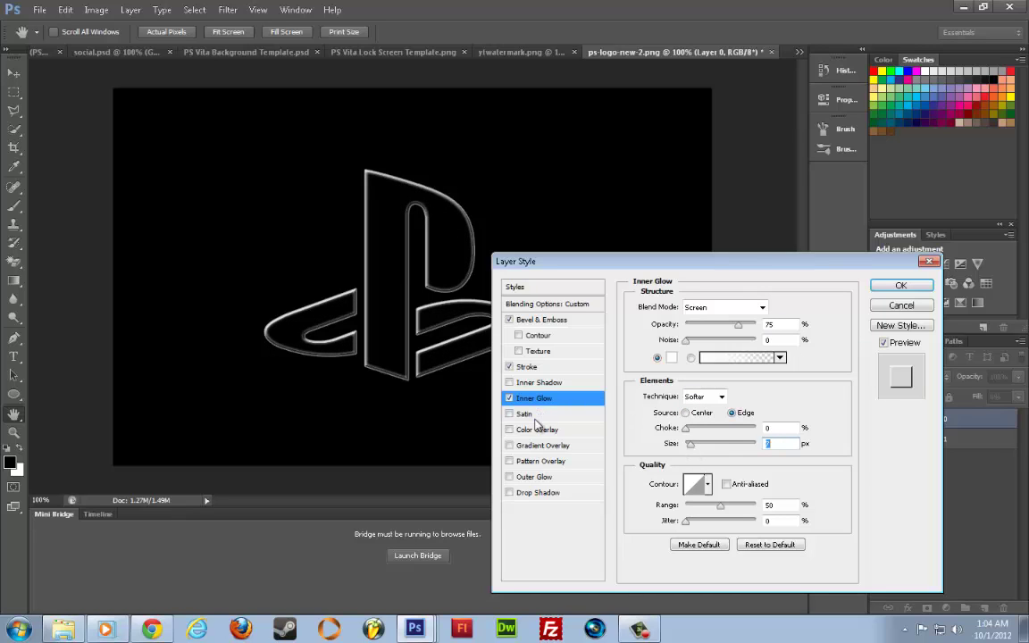
Apply the logo's styles, move it higher, and drag it into the lock screen as Layer 5
{"action": "left_click", "coordinate": [891, 291]}
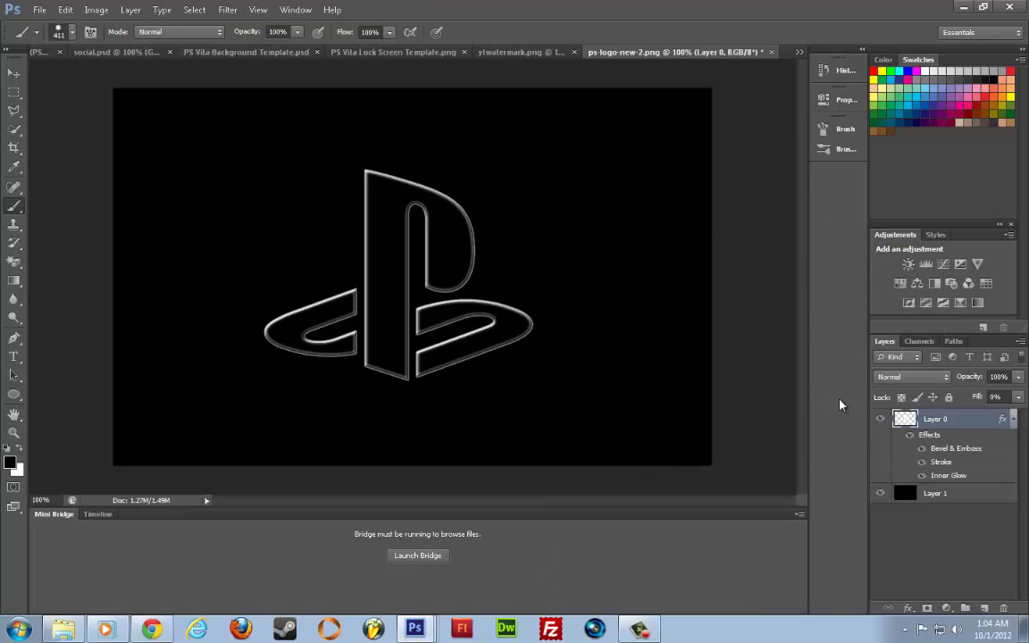
{"action": "left_click", "coordinate": [14, 71]}
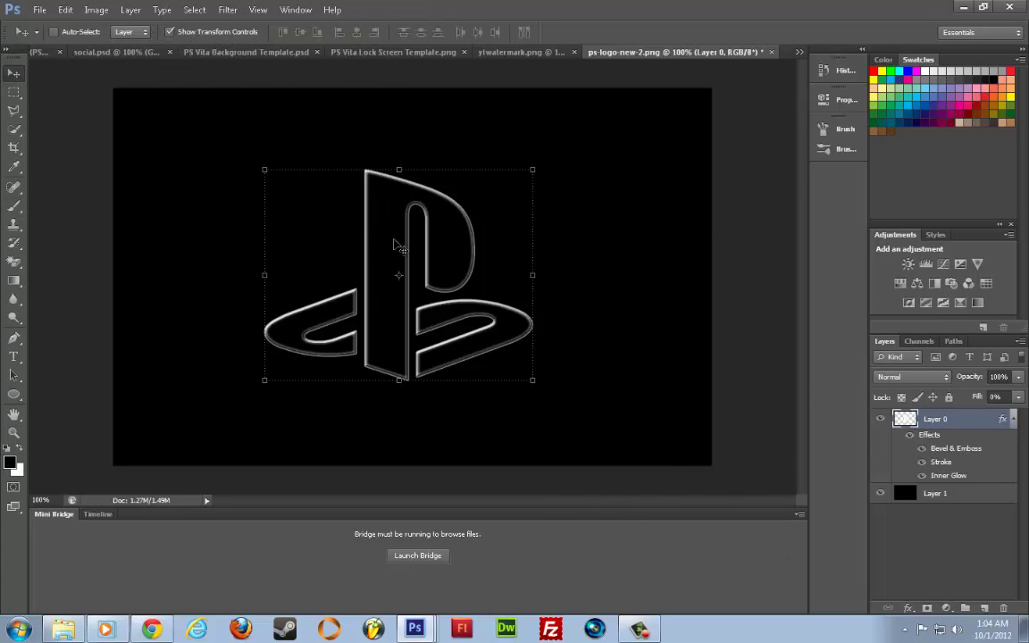
{"action": "left_click_drag", "start_coordinate": [371, 221], "coordinate": [400, 169]}
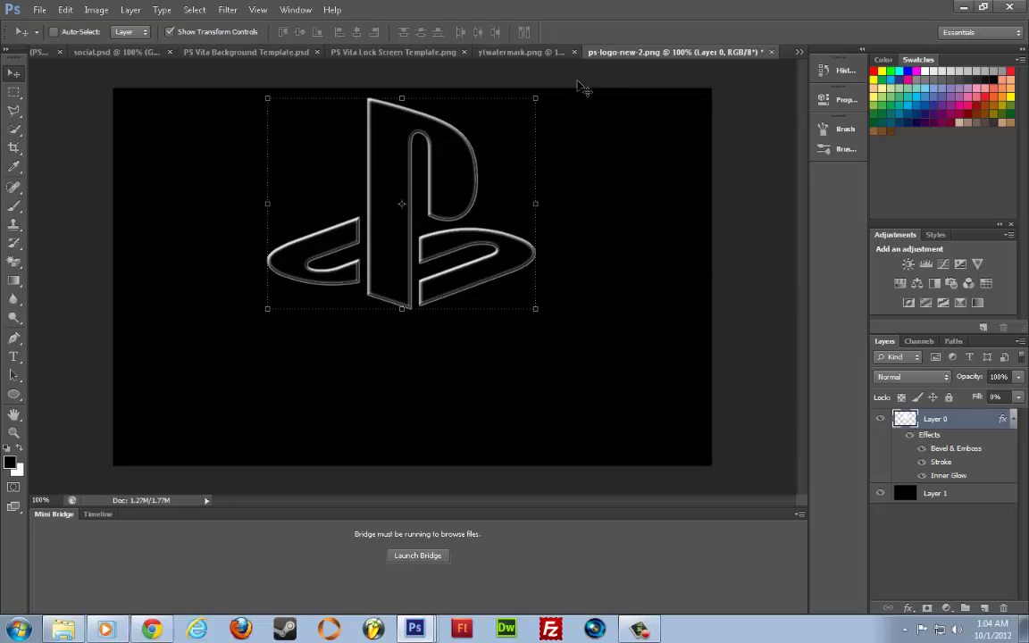
{"action": "left_click_drag", "start_coordinate": [615, 52], "coordinate": [248, 324]}
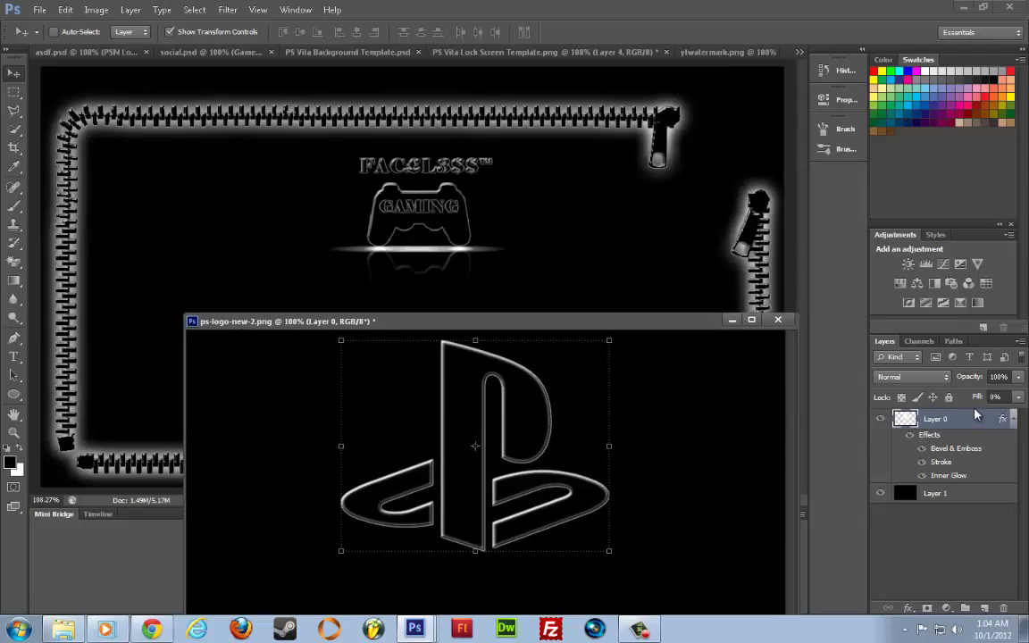
{"action": "left_click_drag", "start_coordinate": [975, 415], "coordinate": [272, 239]}
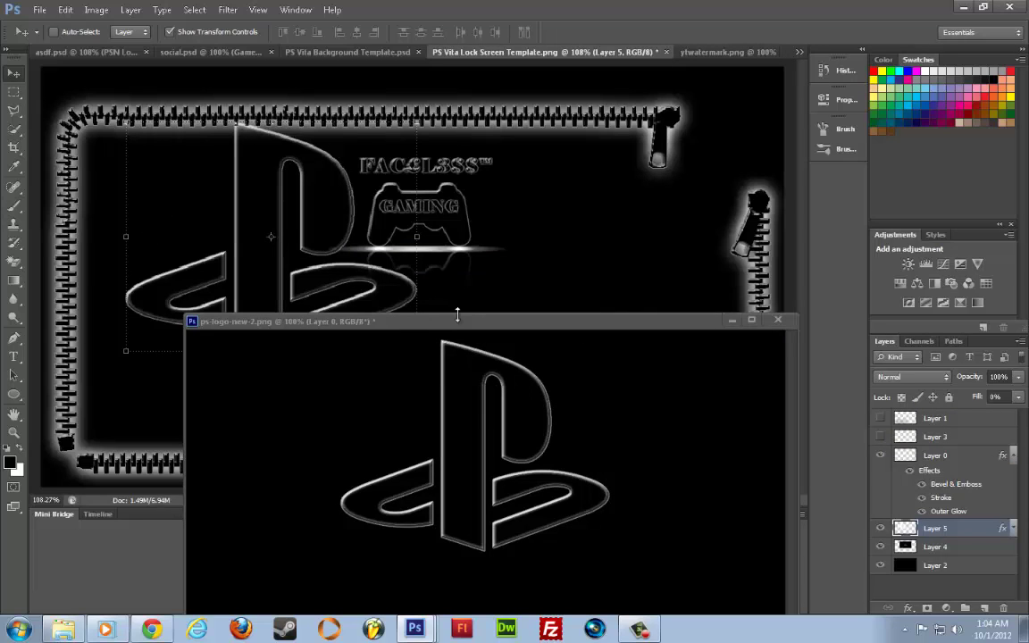
Flip the logo canvas vertically and drag the flipped copy onto the lock screen
{"action": "left_click", "coordinate": [441, 358]}
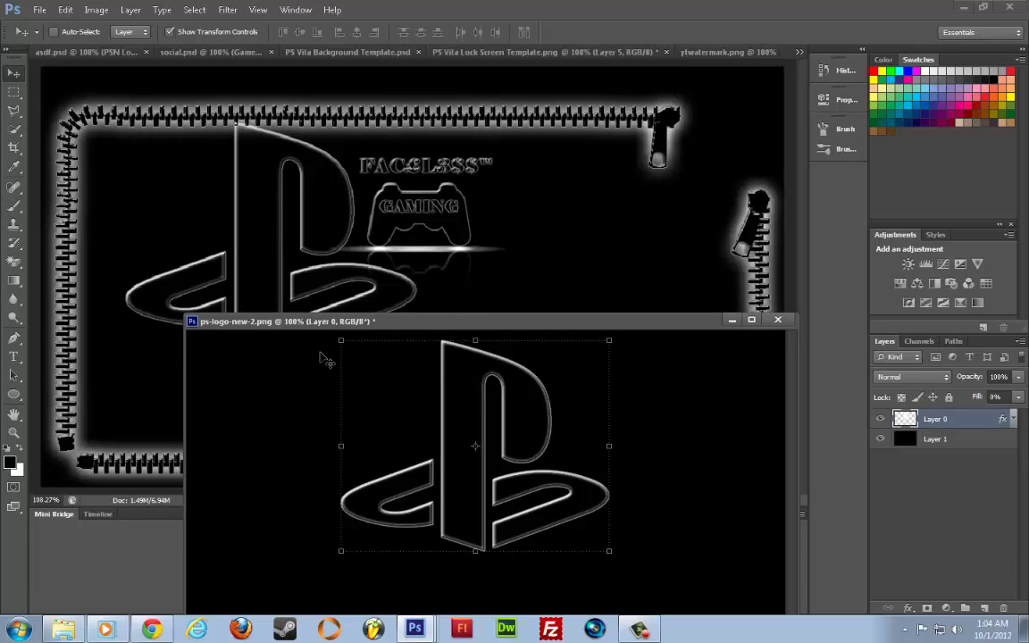
{"action": "left_click", "coordinate": [96, 10]}
{"action": "mouse_move", "coordinate": [228, 141]}
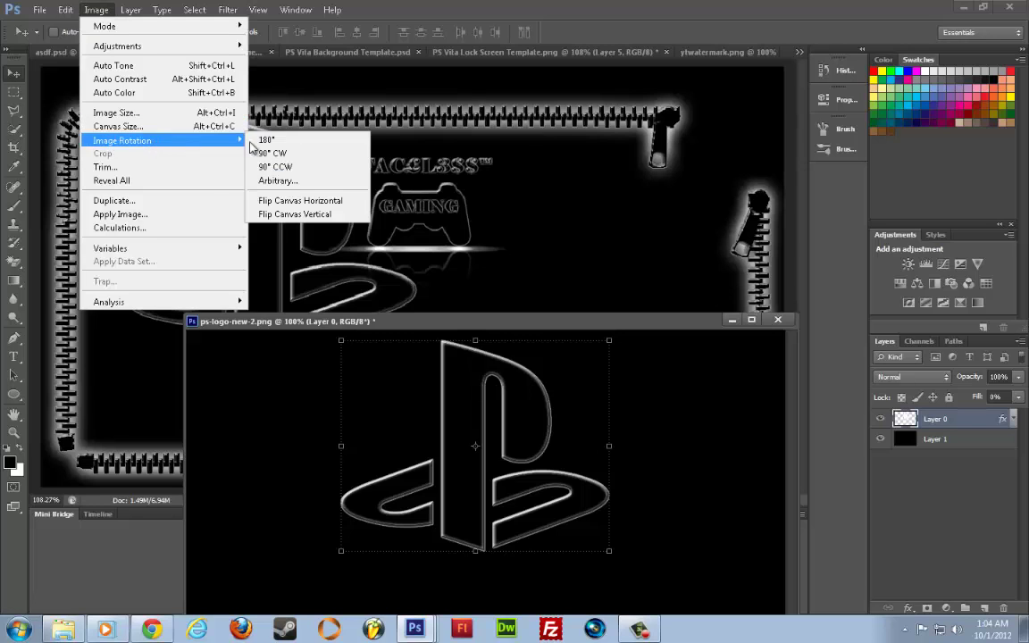
{"action": "left_click", "coordinate": [292, 215]}
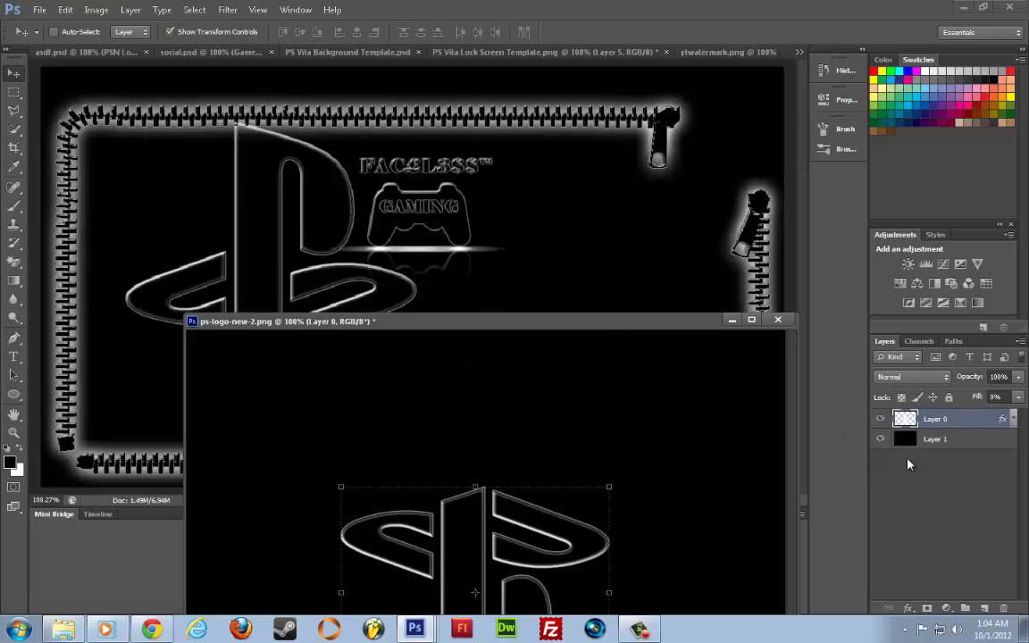
{"action": "left_click_drag", "start_coordinate": [929, 419], "coordinate": [441, 299]}
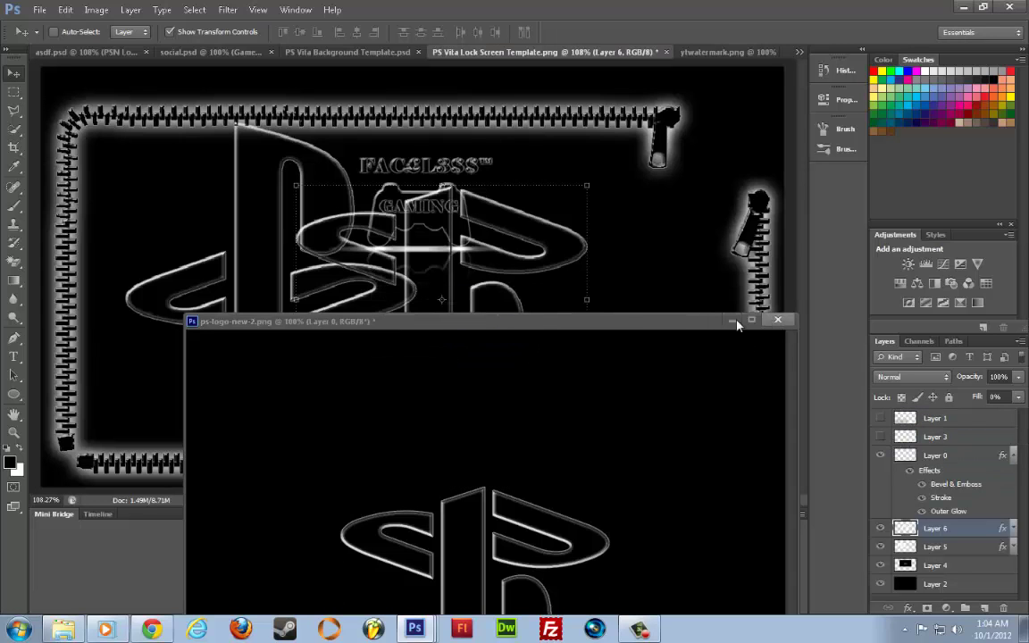
Close the logo document, saving its changes
{"action": "left_click_drag", "start_coordinate": [723, 321], "coordinate": [799, 175]}
{"action": "left_click", "coordinate": [851, 173]}
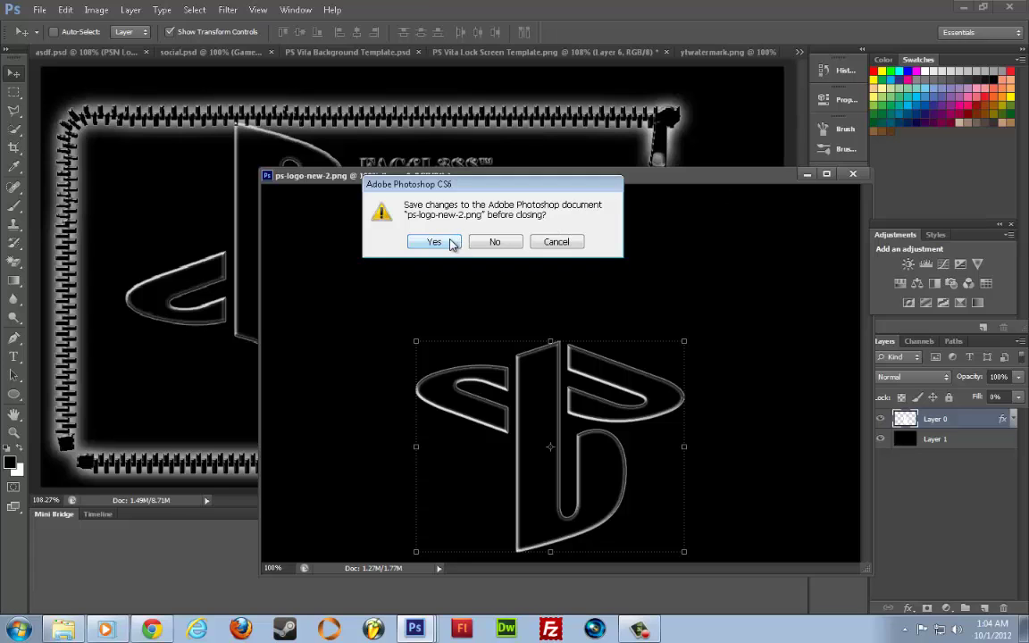
{"action": "left_click", "coordinate": [494, 242]}
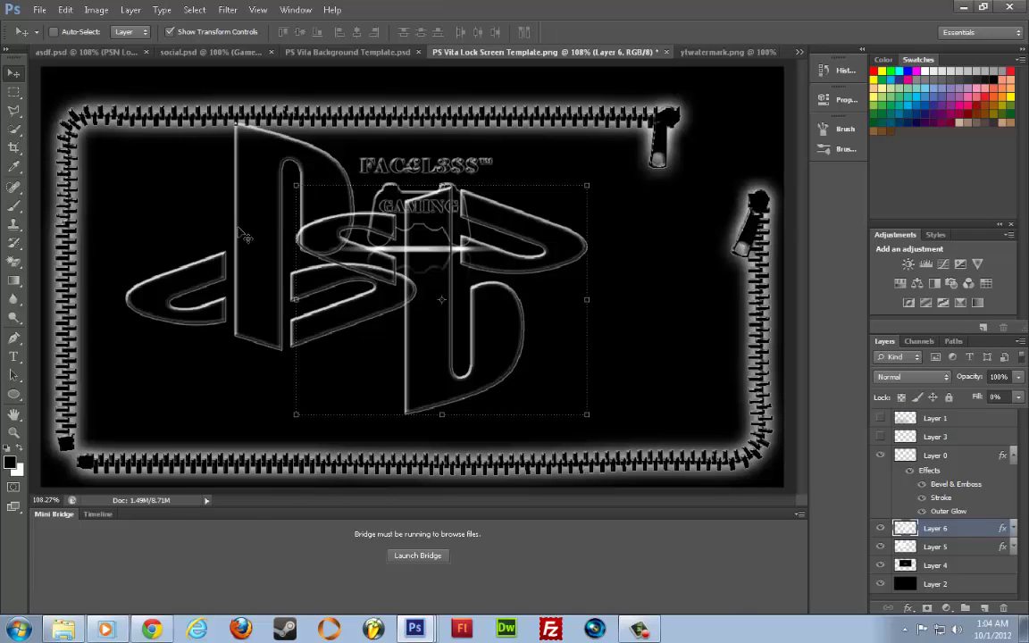
Shrink the flipped logo, move it down to the left, and commit the transform
{"action": "left_click_drag", "start_coordinate": [393, 261], "coordinate": [259, 333]}
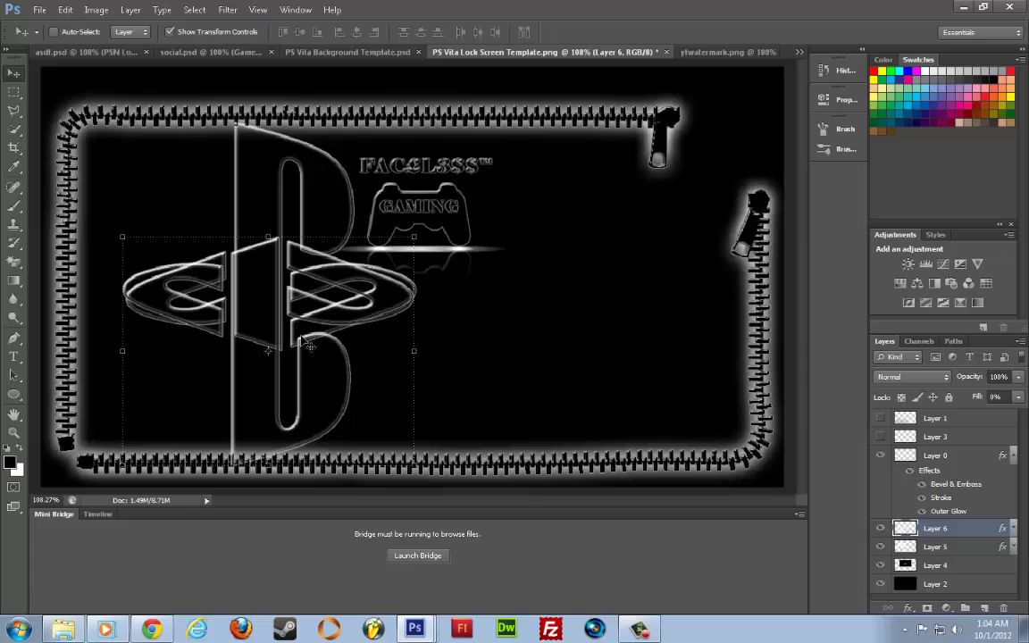
{"action": "left_click_drag", "start_coordinate": [250, 294], "coordinate": [308, 259]}
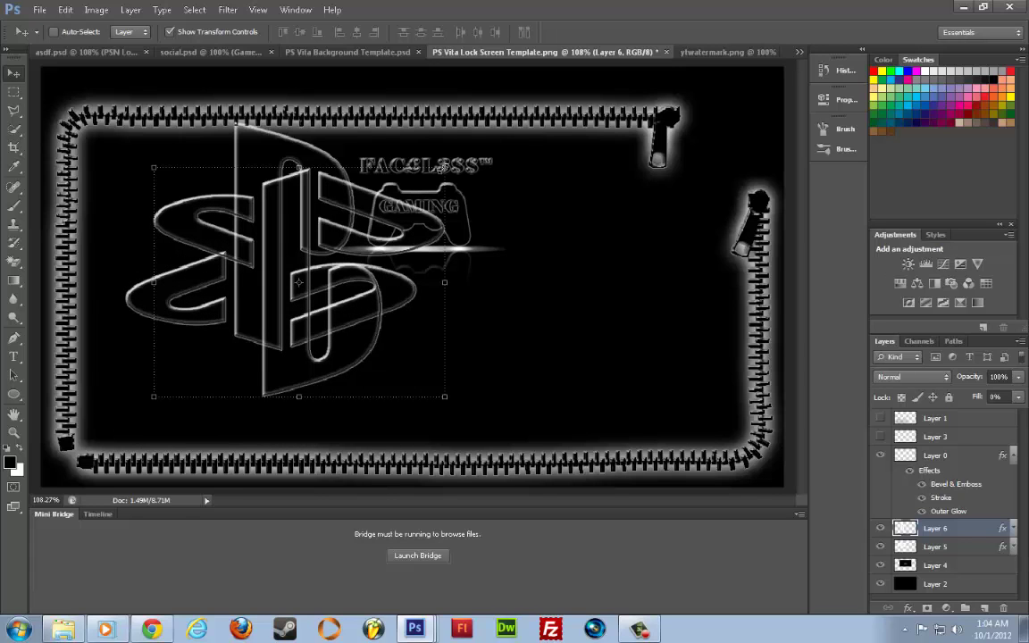
{"action": "left_click_drag", "start_coordinate": [442, 167], "coordinate": [272, 297]}
{"action": "left_click", "coordinate": [14, 78]}
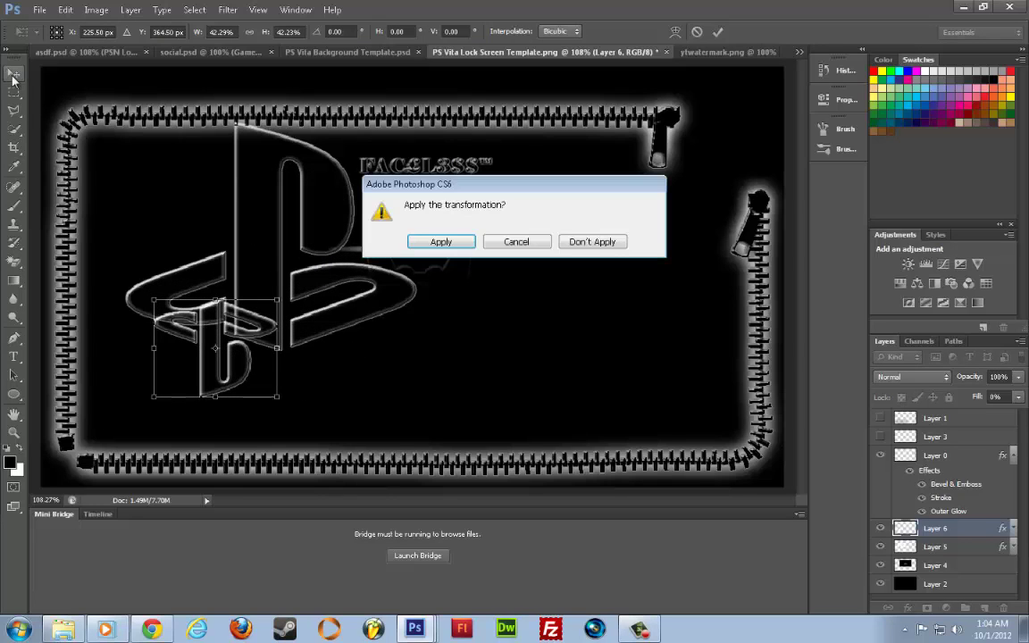
{"action": "left_click", "coordinate": [421, 243]}
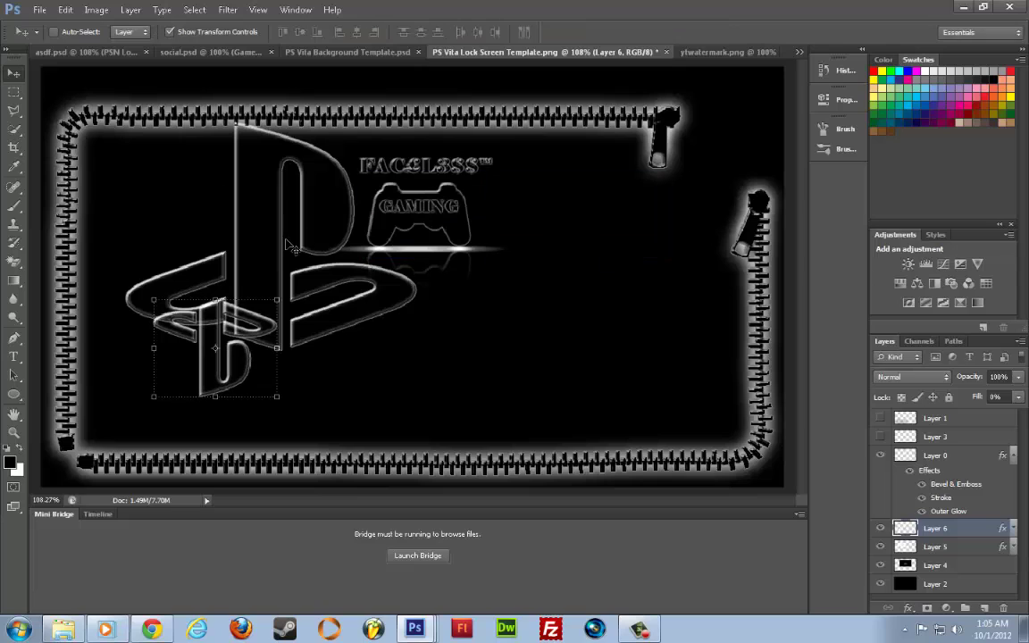
Shrink the upright logo on Layer 5 and move it into place at upper left
{"action": "left_click", "coordinate": [953, 458]}
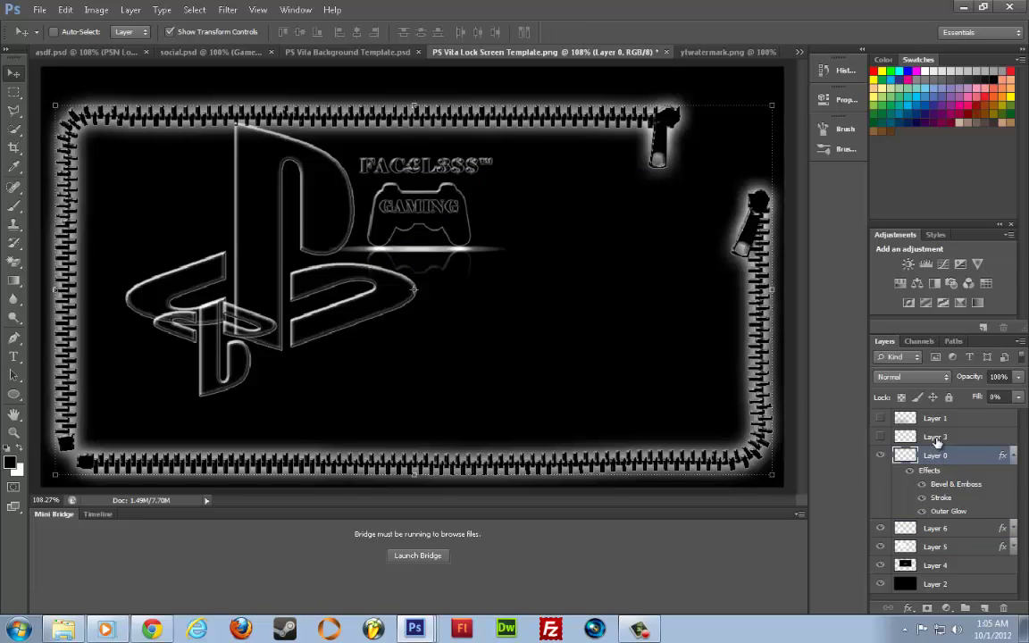
{"action": "left_click", "coordinate": [936, 441]}
{"action": "left_click", "coordinate": [946, 549]}
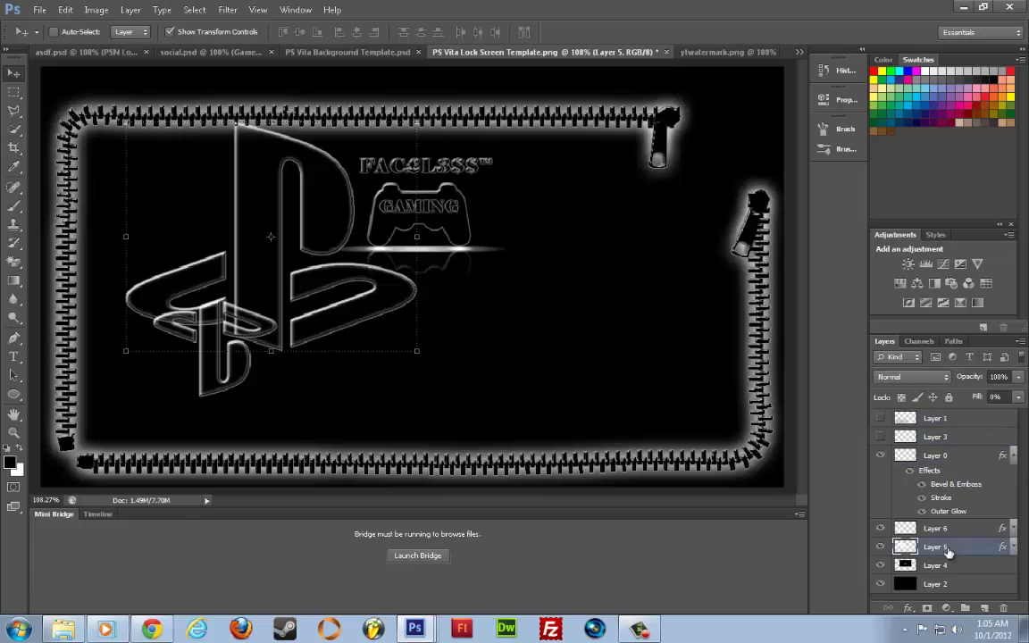
{"action": "left_click_drag", "start_coordinate": [417, 121], "coordinate": [239, 241]}
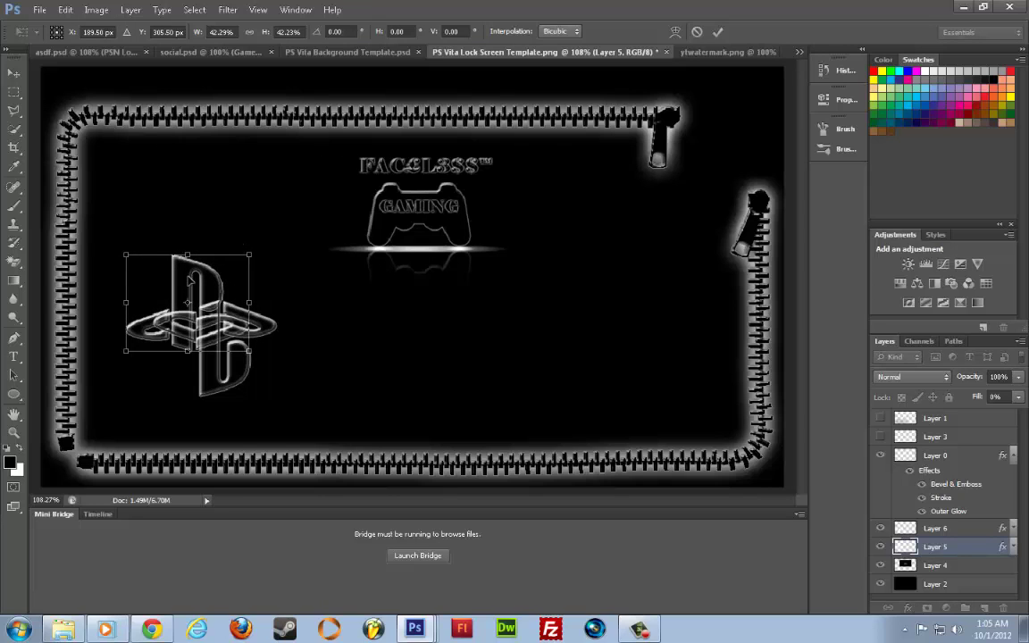
{"action": "left_click_drag", "start_coordinate": [190, 279], "coordinate": [216, 174]}
{"action": "key", "text": "Left"}
{"action": "key", "text": "Left"}
{"action": "key", "text": "Left"}
{"action": "key", "text": "Left"}
{"action": "key", "text": "Left"}
{"action": "key", "text": "Left"}
{"action": "key", "text": "Left"}
{"action": "key", "text": "Left"}
{"action": "key", "text": "Left"}
{"action": "key", "text": "Left"}
{"action": "key", "text": "Left"}
{"action": "key", "text": "Left"}
{"action": "key", "text": "Left"}
{"action": "key", "text": "Left"}
{"action": "key", "text": "Left"}
{"action": "key", "text": "Left"}
{"action": "key", "text": "Left"}
{"action": "key", "text": "Left"}
{"action": "key", "text": "Left"}
{"action": "key", "text": "Left"}
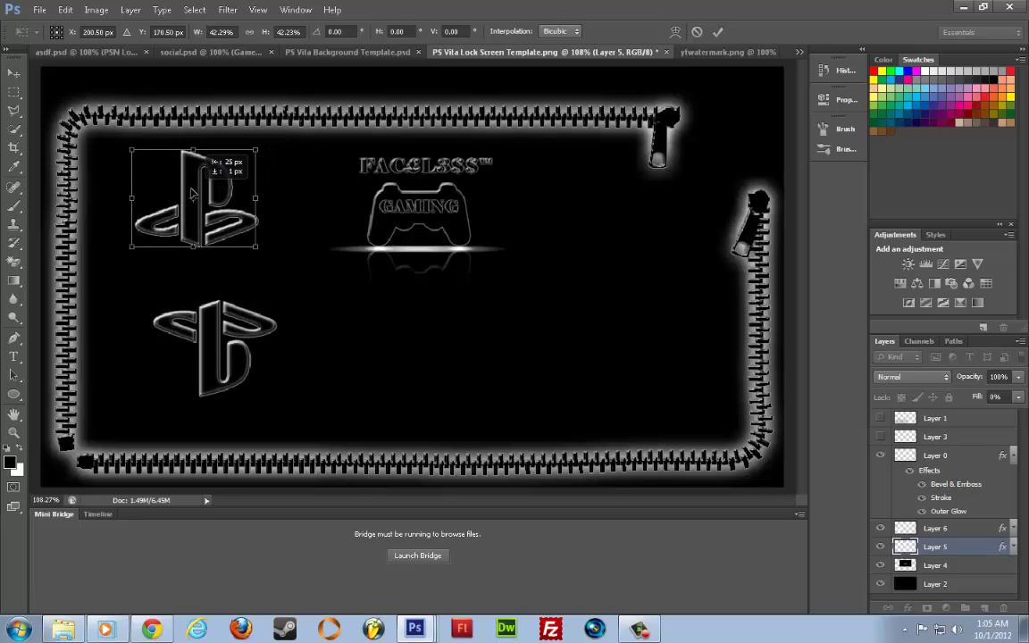
{"action": "left_click", "coordinate": [14, 73]}
{"action": "left_click", "coordinate": [459, 243]}
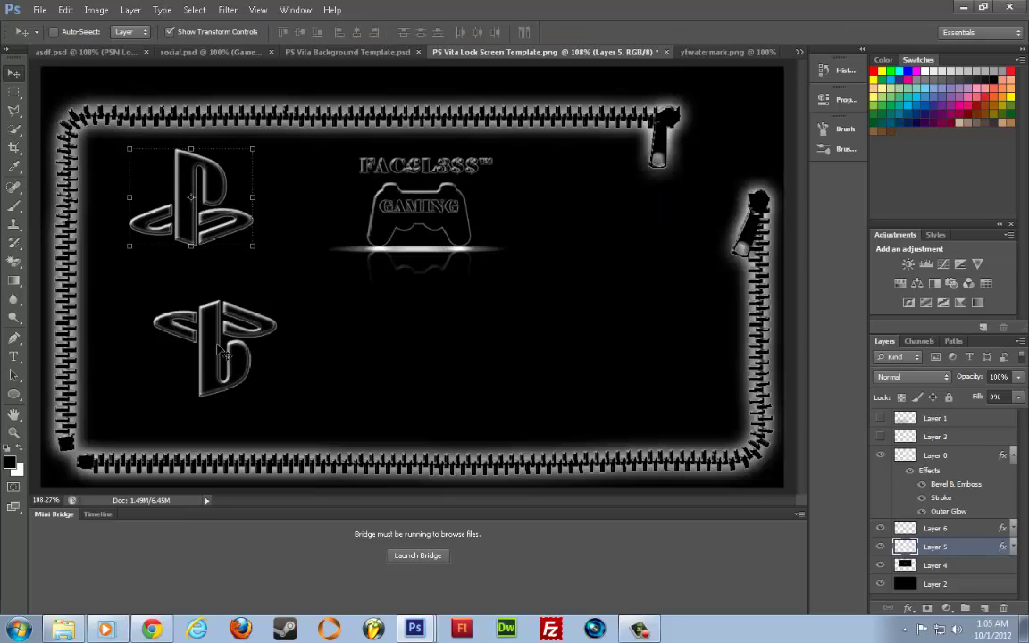
Fine-tune the top logo's position with arrow-key nudges
{"action": "key", "text": "Left"}
{"action": "key", "text": "Up"}
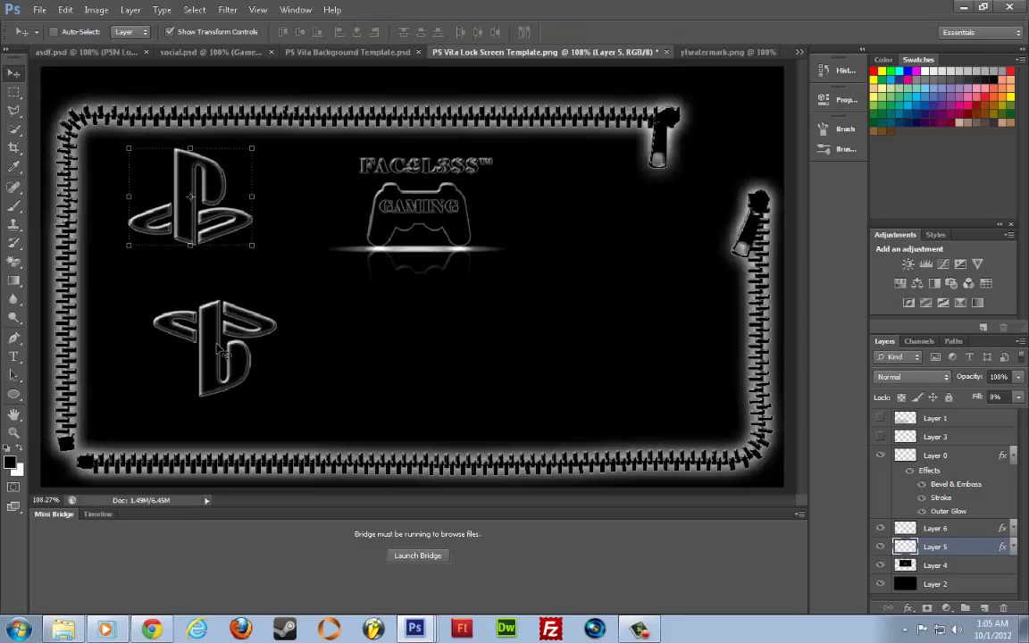
{"action": "key", "text": "Right"}
{"action": "key", "text": "Down"}
Move Layer 6's lower logo up directly beneath the top logo
{"action": "left_click", "coordinate": [957, 457]}
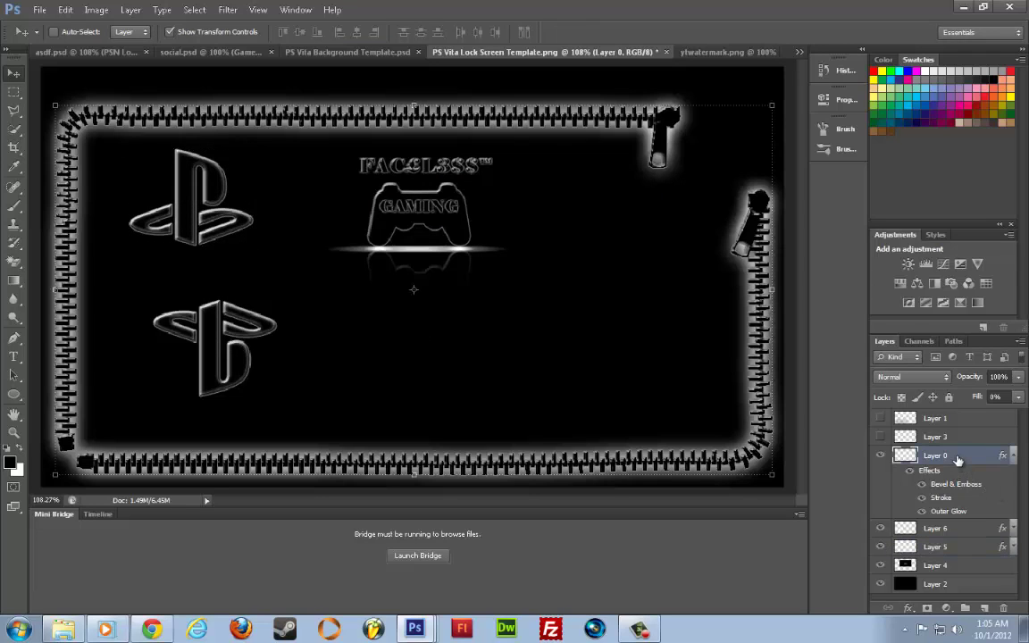
{"action": "left_click", "coordinate": [934, 527]}
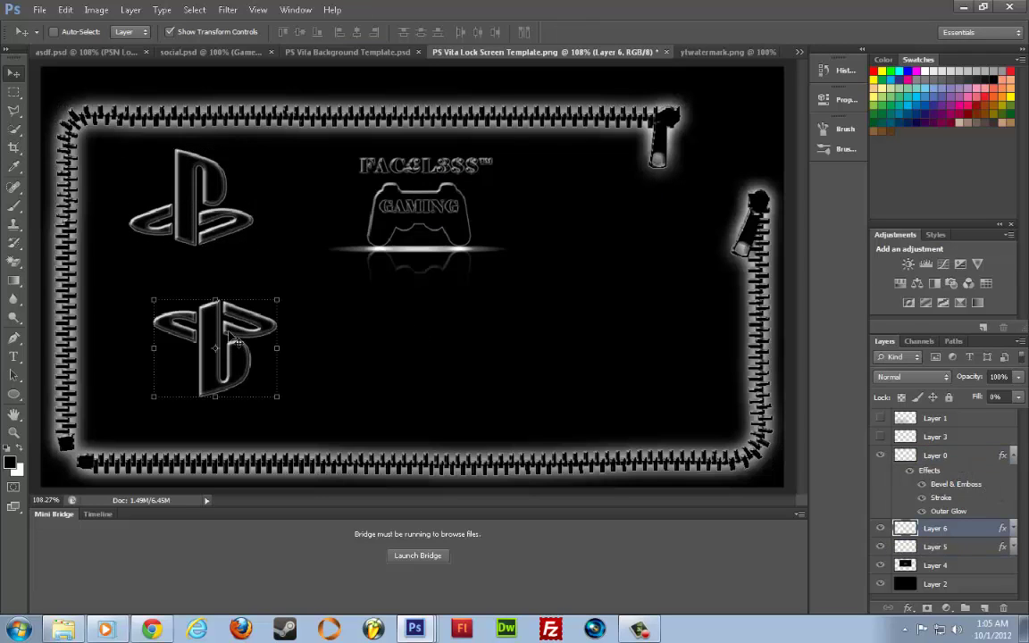
{"action": "left_click_drag", "start_coordinate": [219, 375], "coordinate": [189, 327]}
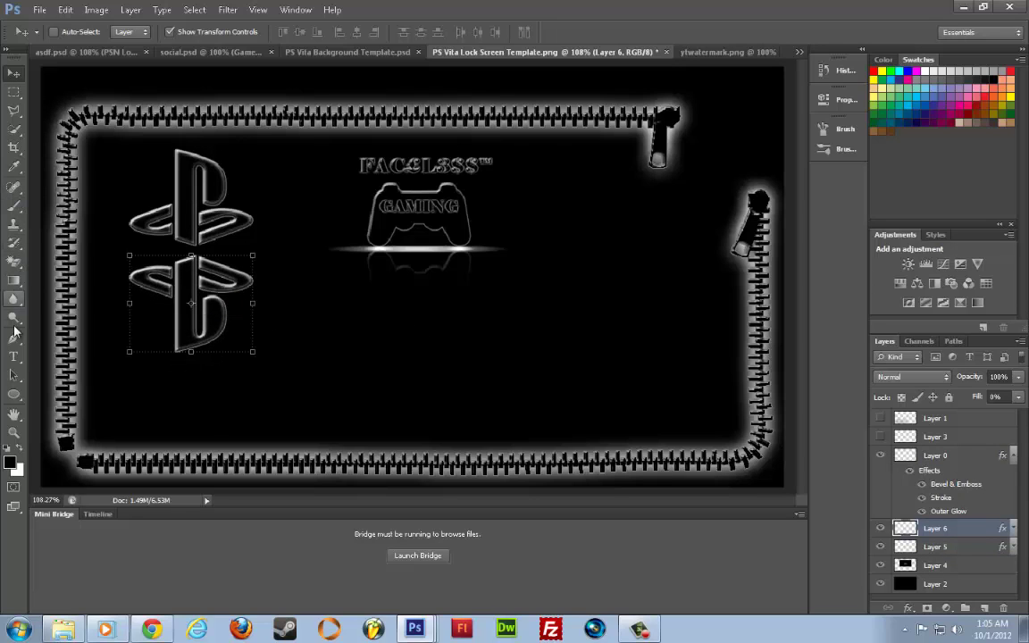
Draw a thin white ellipse across the gap between the two logos
{"action": "left_click", "coordinate": [13, 432]}
{"action": "left_click_drag", "start_coordinate": [149, 203], "coordinate": [212, 271]}
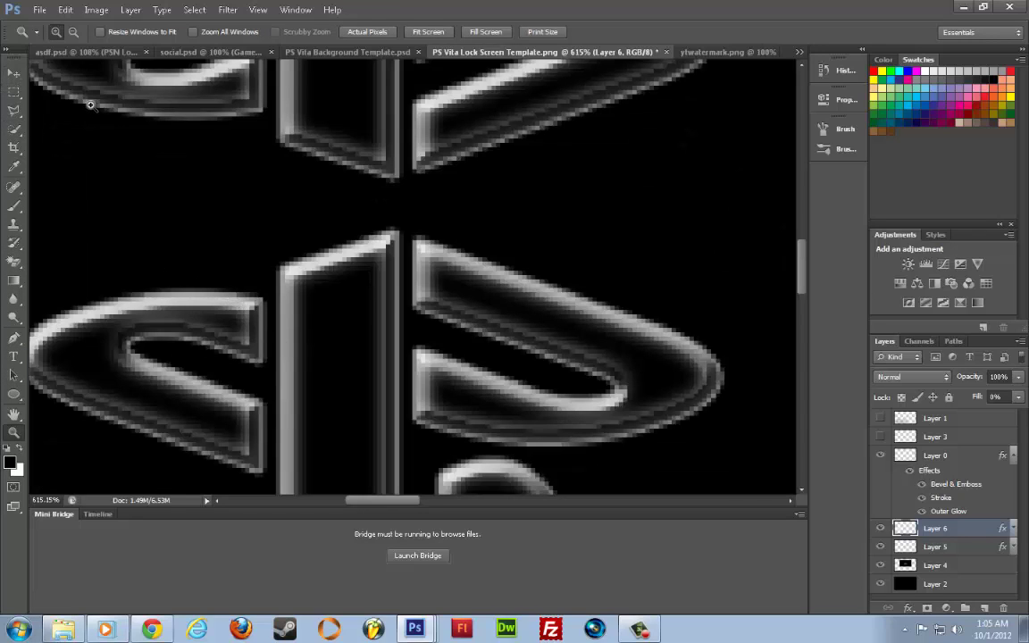
{"action": "key", "text": "u"}
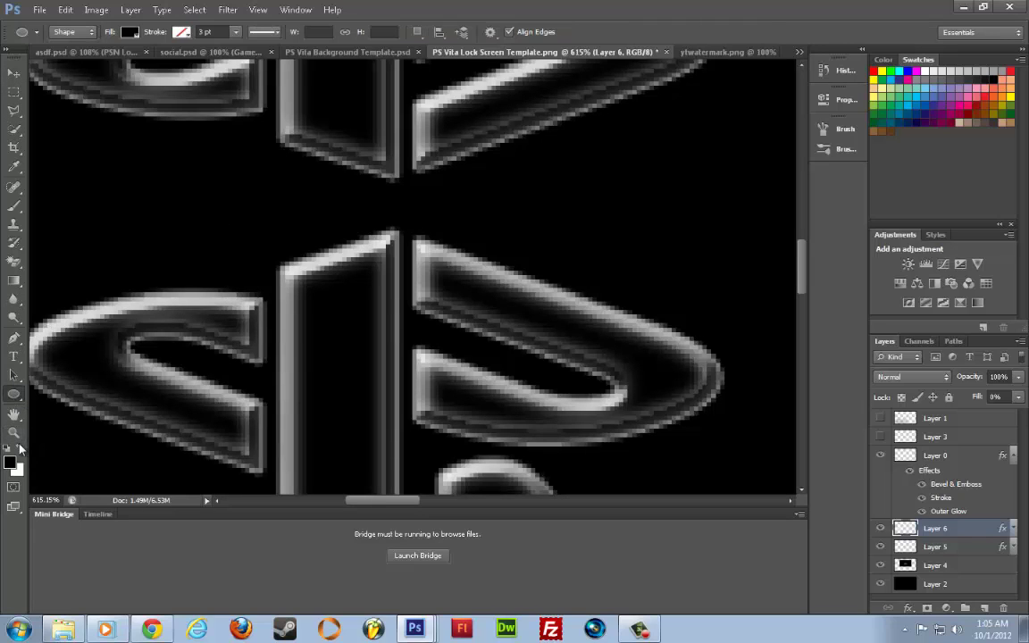
{"action": "key", "text": "x"}
{"action": "left_click_drag", "start_coordinate": [180, 182], "coordinate": [575, 221]}
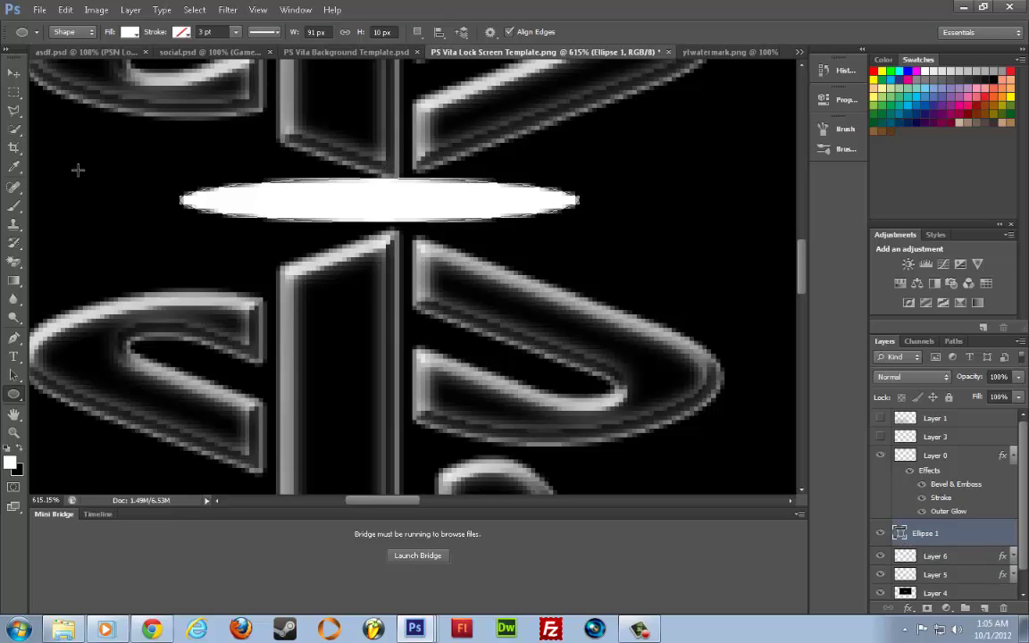
{"action": "key", "text": "ctrl+0"}
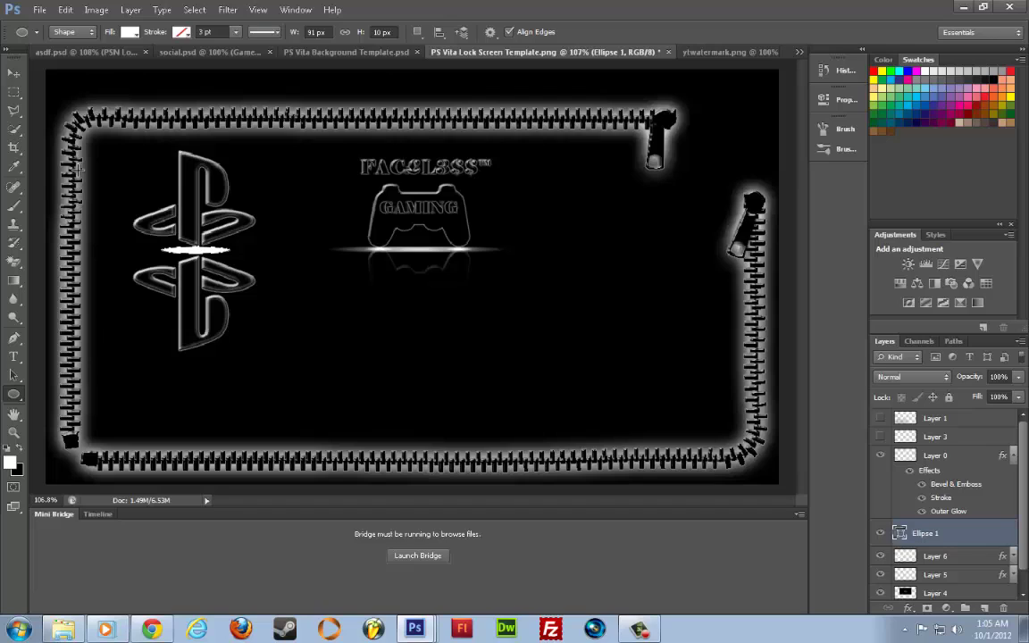
{"action": "key", "text": "ctrl+z"}
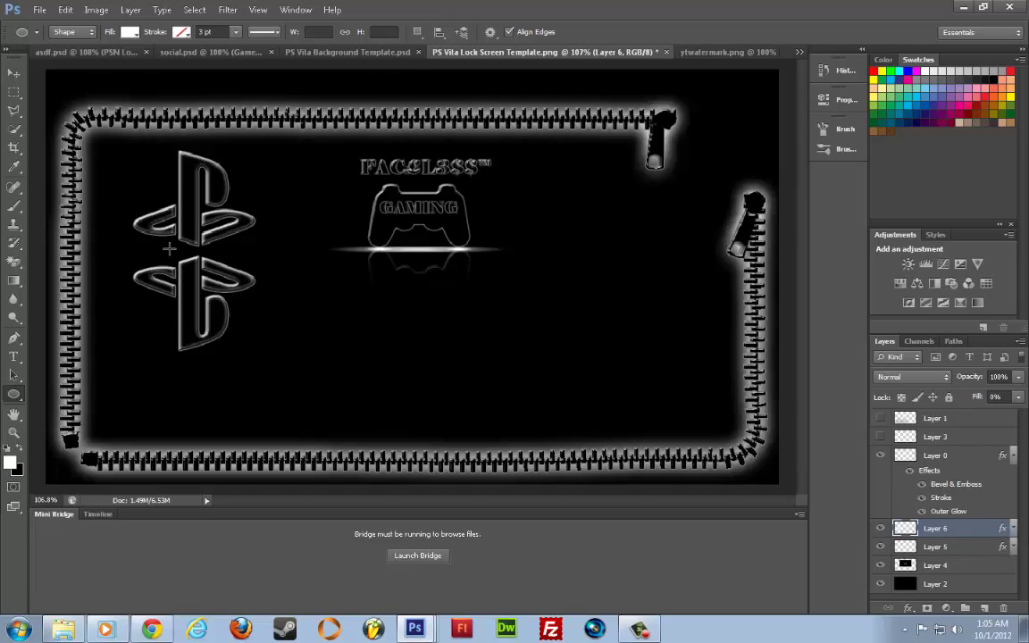
{"action": "left_click_drag", "start_coordinate": [168, 249], "coordinate": [234, 253]}
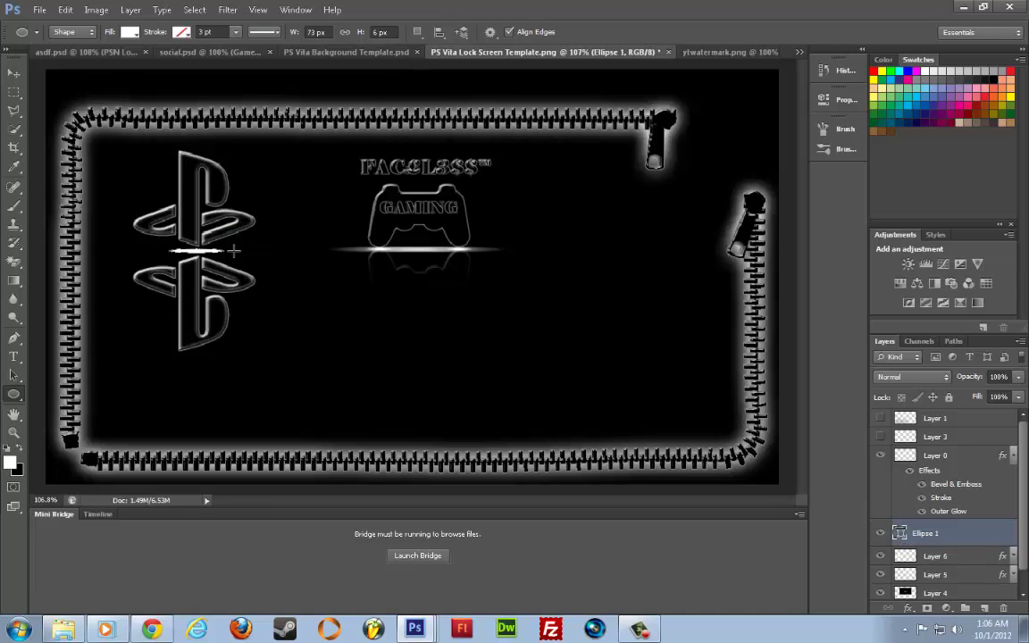
Rasterize the ellipse and apply Motion Blur at 0° angle, 125-pixel distance
{"action": "left_click", "coordinate": [227, 10]}
{"action": "mouse_move", "coordinate": [317, 176]}
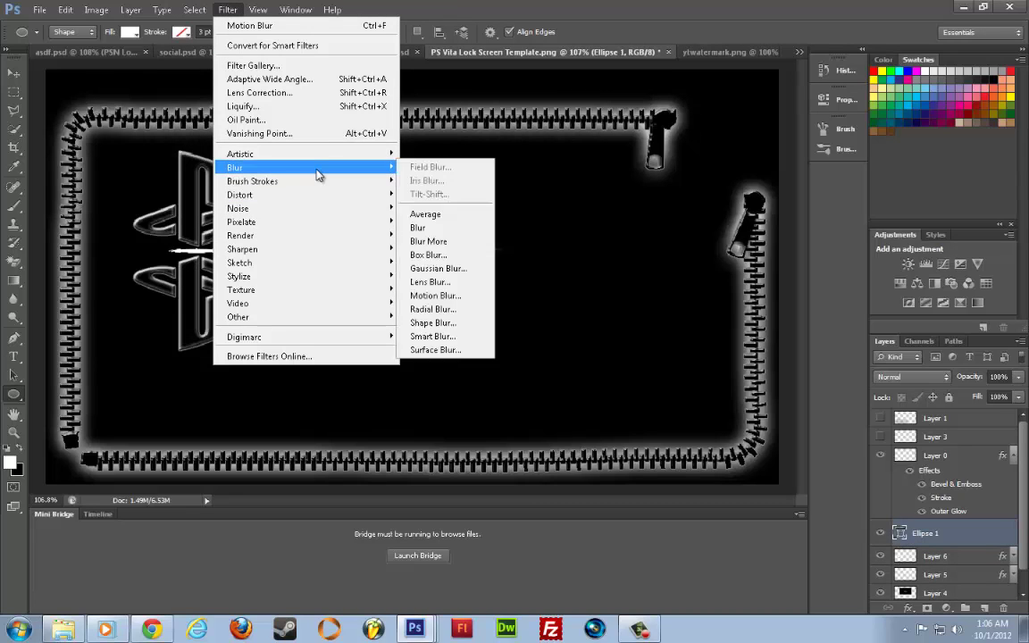
{"action": "left_click", "coordinate": [435, 294]}
{"action": "left_click", "coordinate": [442, 243]}
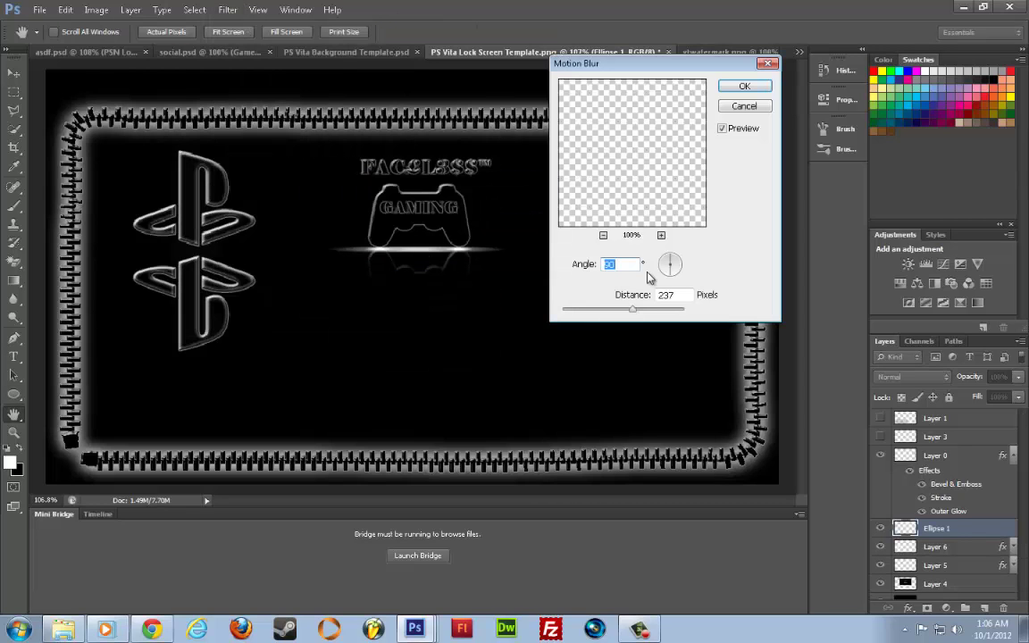
{"action": "type", "text": "0"}
{"action": "key", "text": "Tab"}
{"action": "type", "text": "12"}
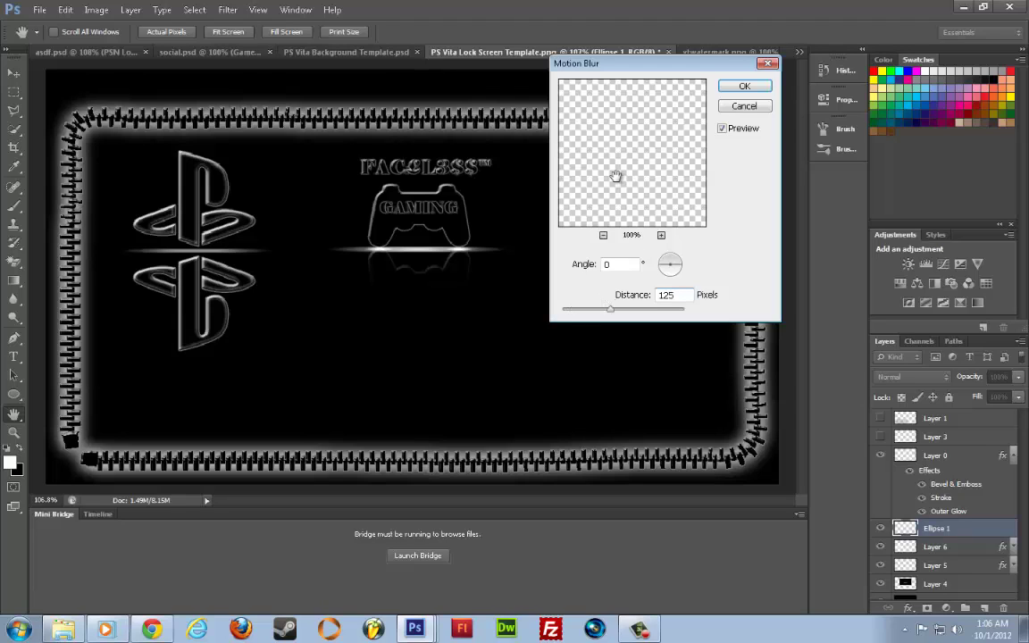
{"action": "left_click", "coordinate": [743, 86]}
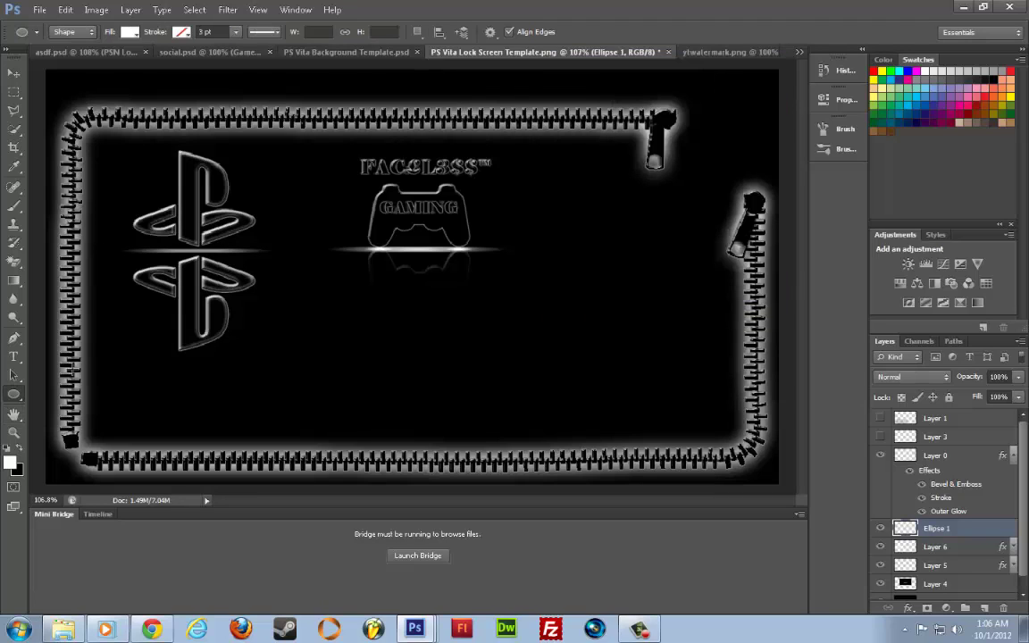
Zoom in and draw a small white ellipse on the blurred streak
{"action": "left_click", "coordinate": [13, 432]}
{"action": "left_click_drag", "start_coordinate": [198, 255], "coordinate": [251, 289]}
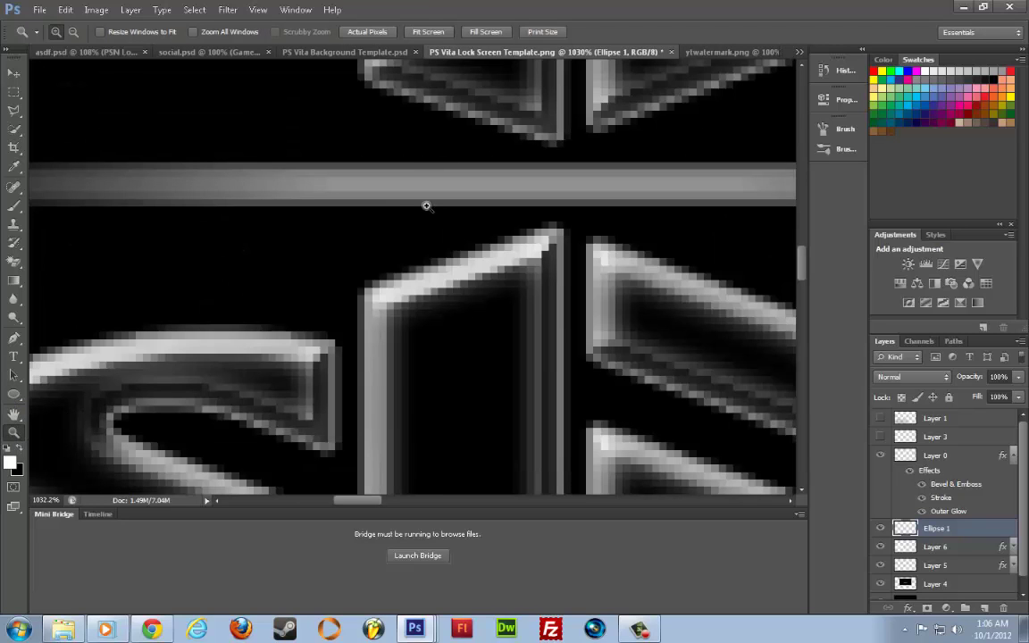
{"action": "left_click_drag", "start_coordinate": [357, 502], "coordinate": [369, 505]}
{"action": "left_click", "coordinate": [14, 394]}
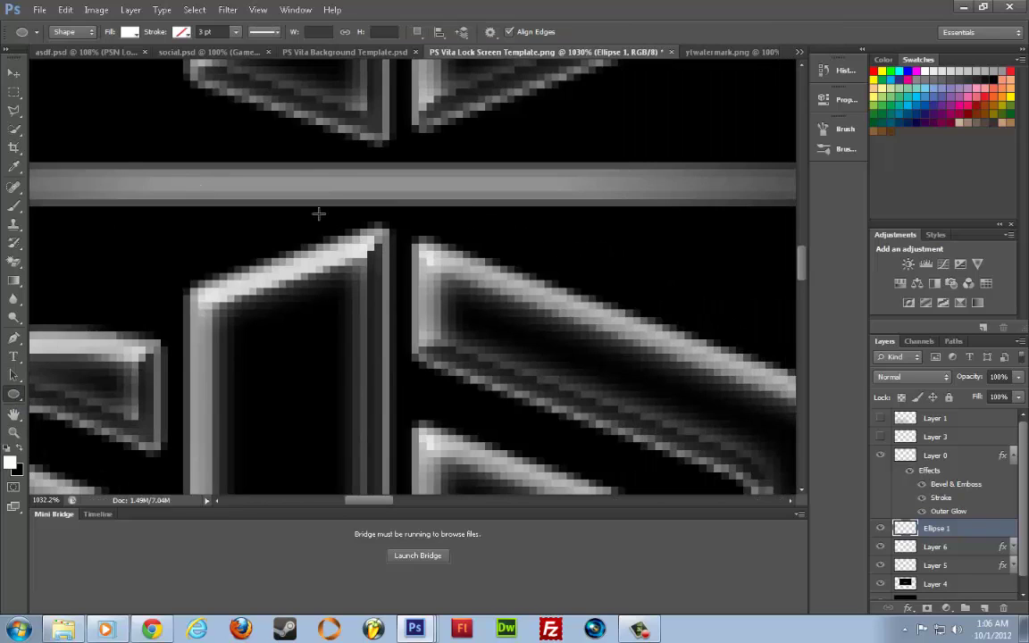
{"action": "left_click_drag", "start_coordinate": [258, 164], "coordinate": [596, 195]}
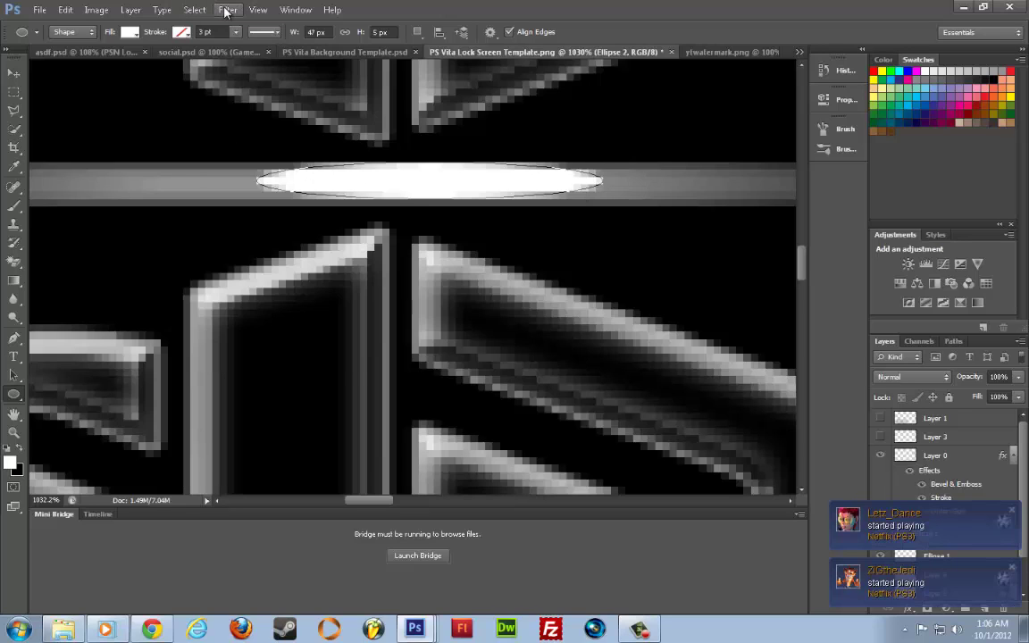
{"action": "left_click", "coordinate": [227, 11]}
{"action": "left_click", "coordinate": [235, 28]}
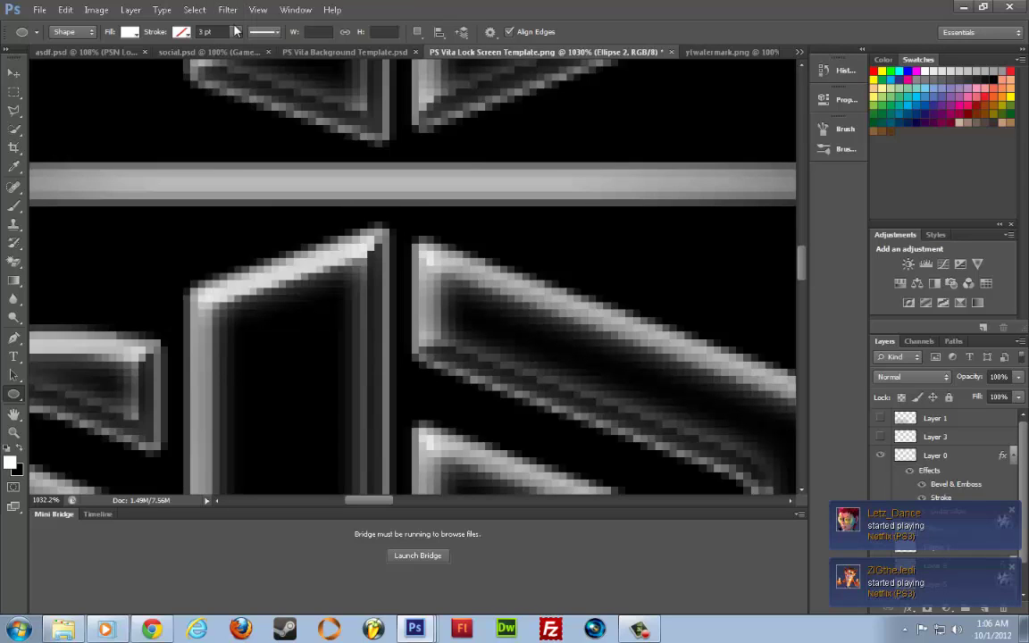
{"action": "key", "text": "ctrl+z"}
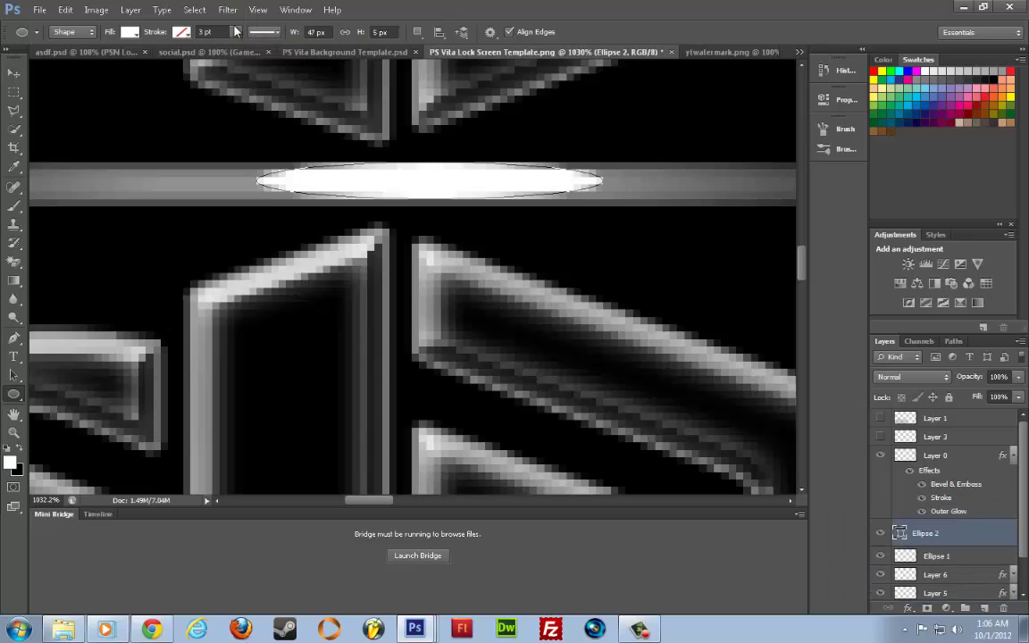
{"action": "left_click", "coordinate": [224, 10]}
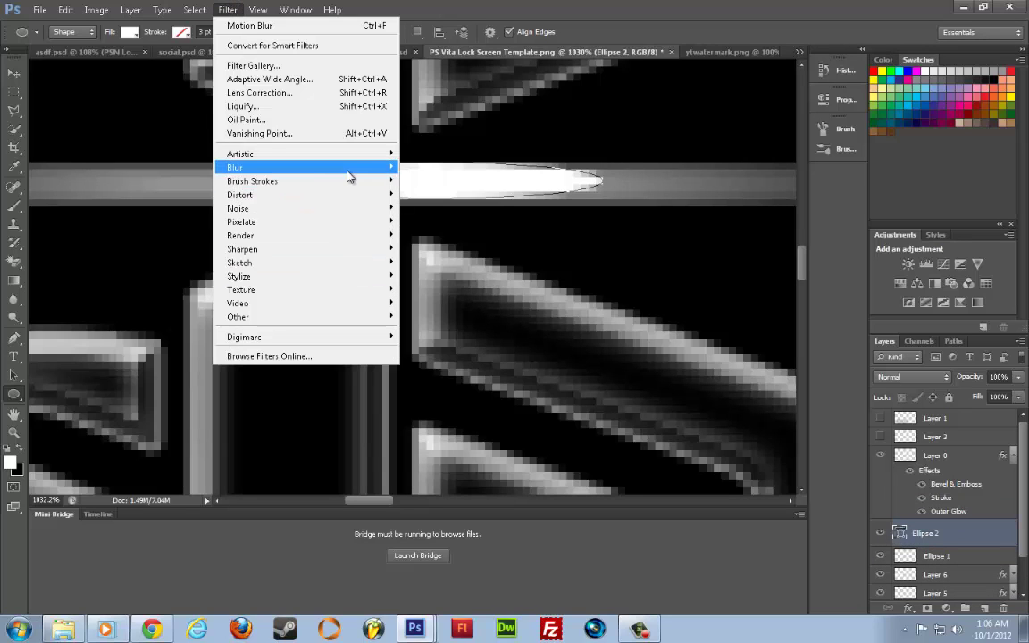
{"action": "left_click", "coordinate": [544, 8]}
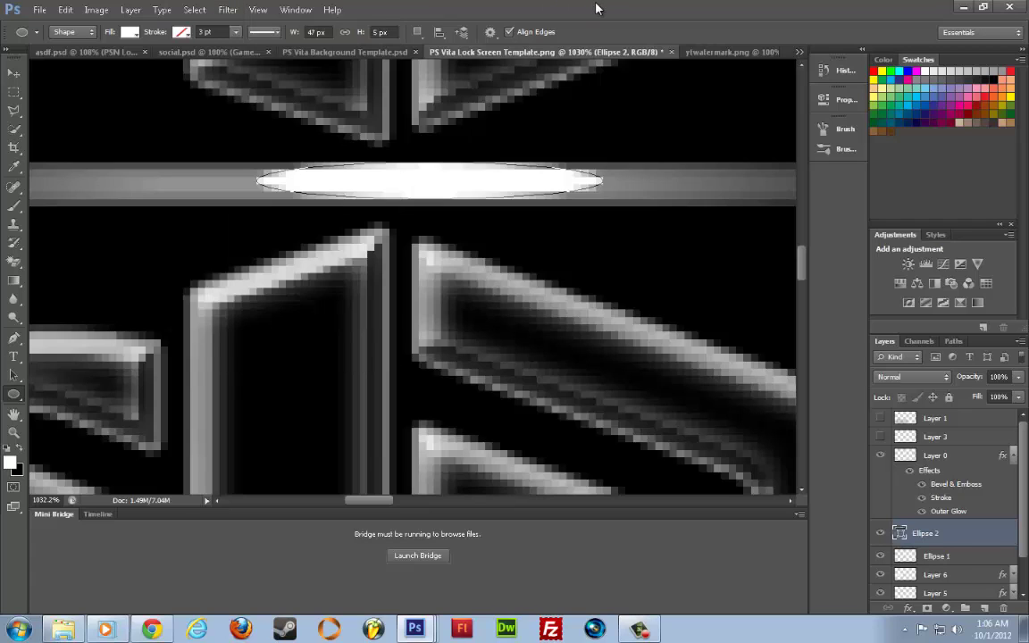
{"action": "key", "text": "ctrl+0"}
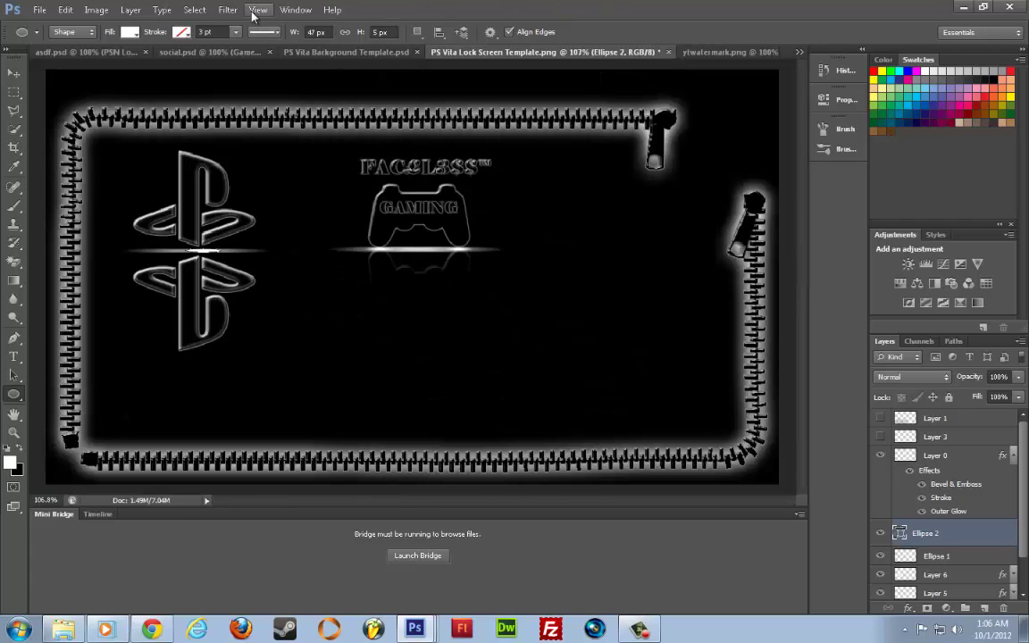
Rasterize the second ellipse and motion-blur it at 0° with 50-pixel distance
{"action": "left_click", "coordinate": [228, 10]}
{"action": "mouse_move", "coordinate": [275, 168]}
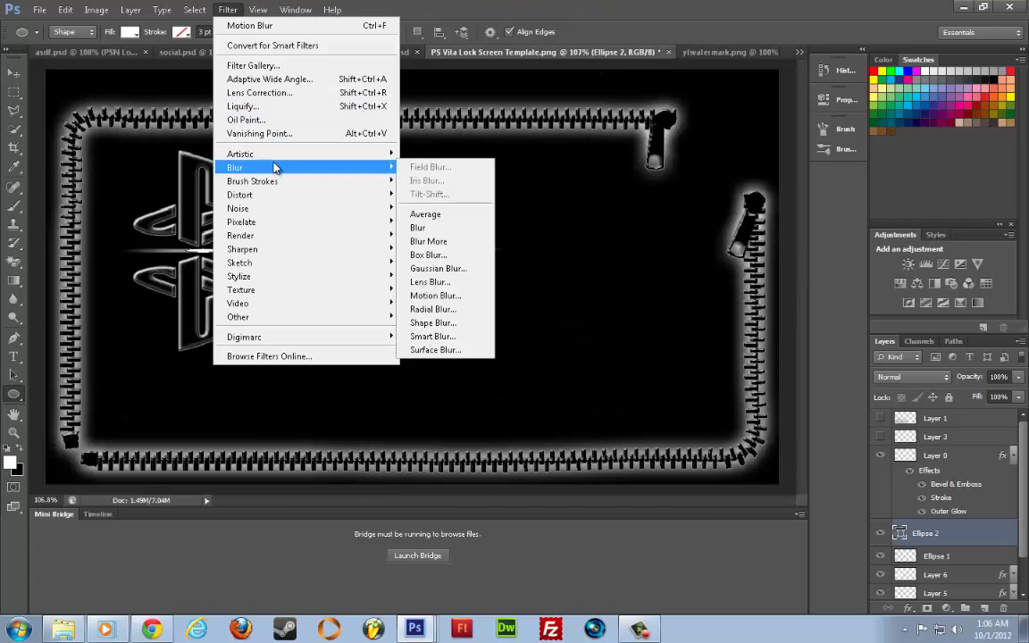
{"action": "left_click", "coordinate": [420, 268]}
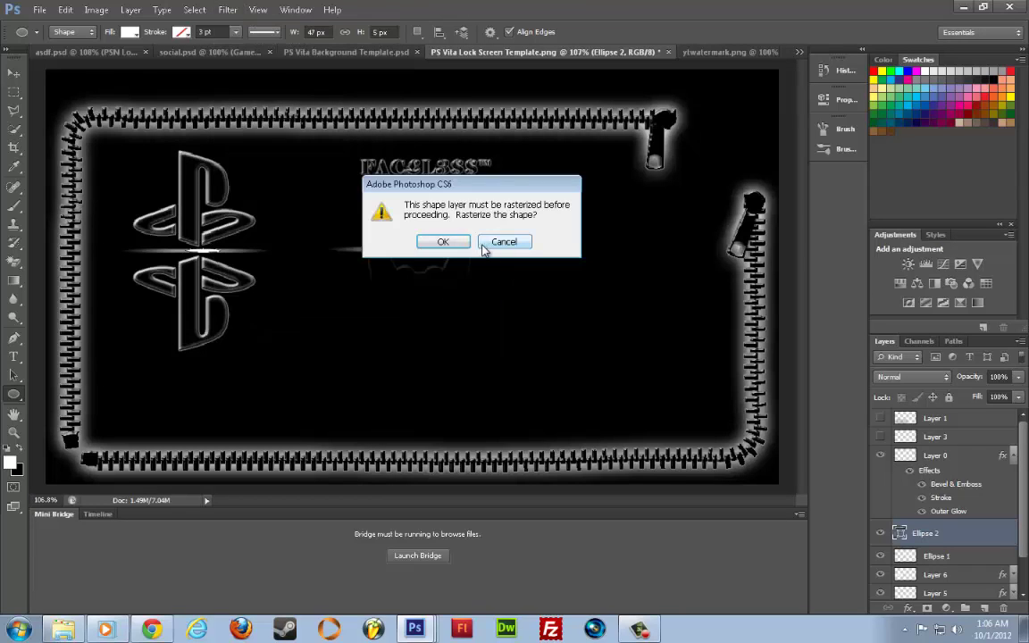
{"action": "left_click", "coordinate": [441, 240]}
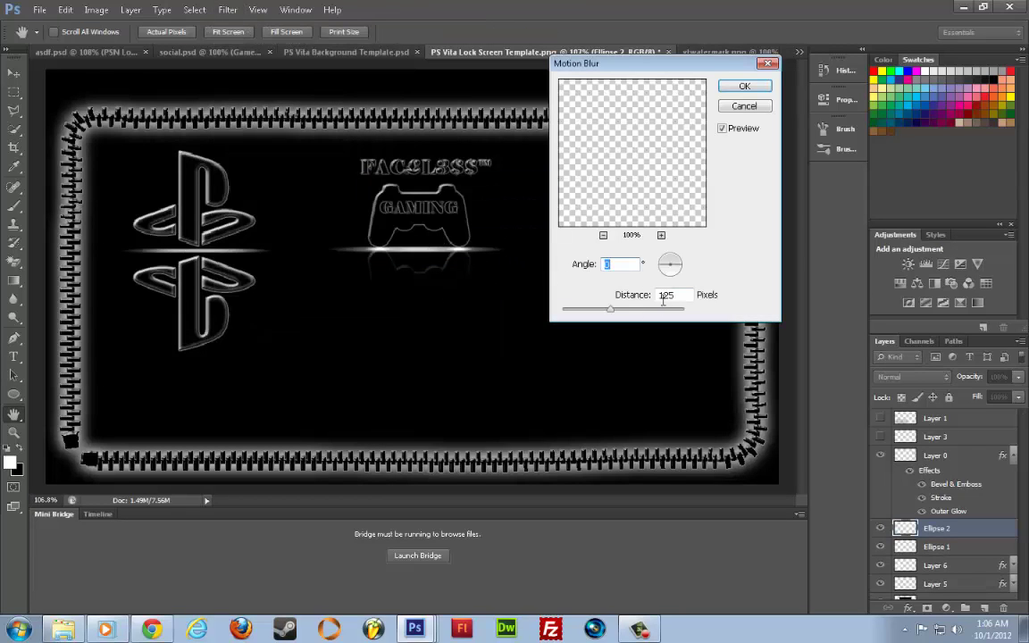
{"action": "key", "text": "Tab"}
{"action": "type", "text": "80"}
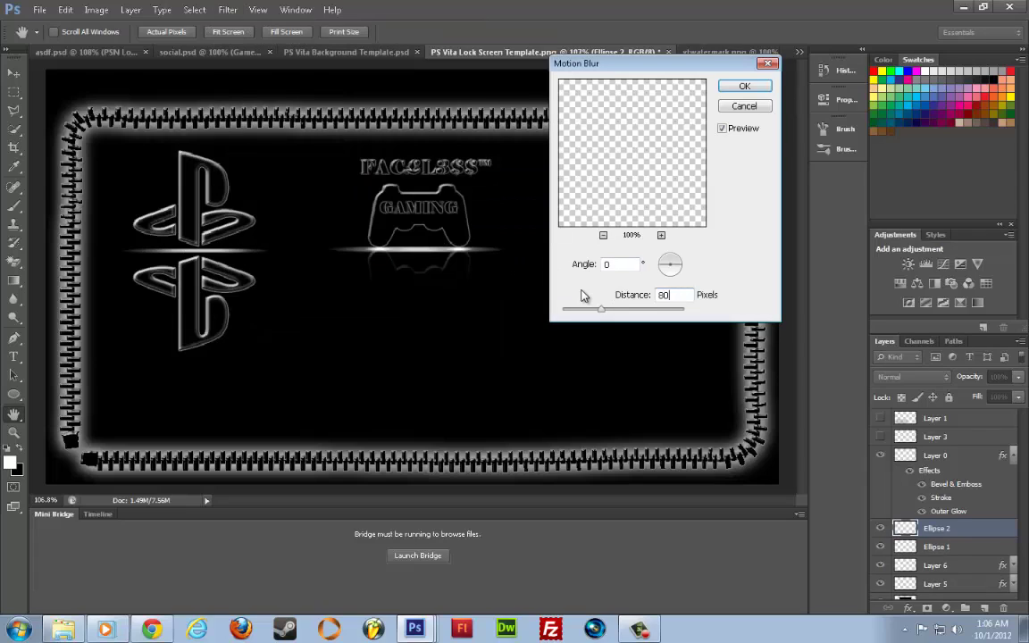
{"action": "left_click", "coordinate": [611, 297]}
{"action": "type", "text": "50"}
{"action": "left_click", "coordinate": [741, 85]}
{"action": "key", "text": "v"}
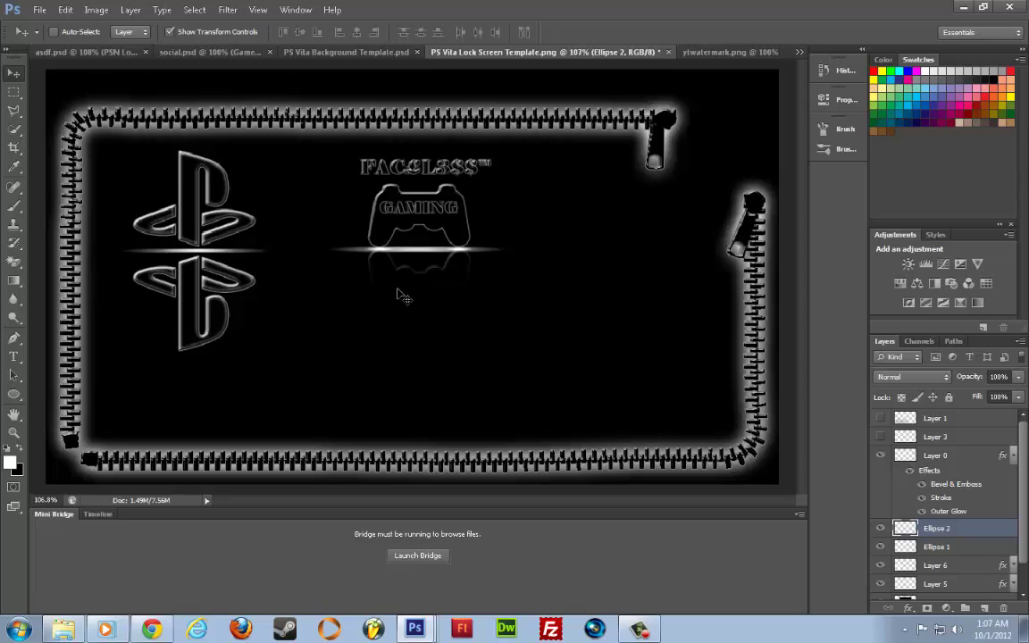
Add a layer mask to Layer 6, then undo the trial fade gradient on it
{"action": "left_click", "coordinate": [951, 455]}
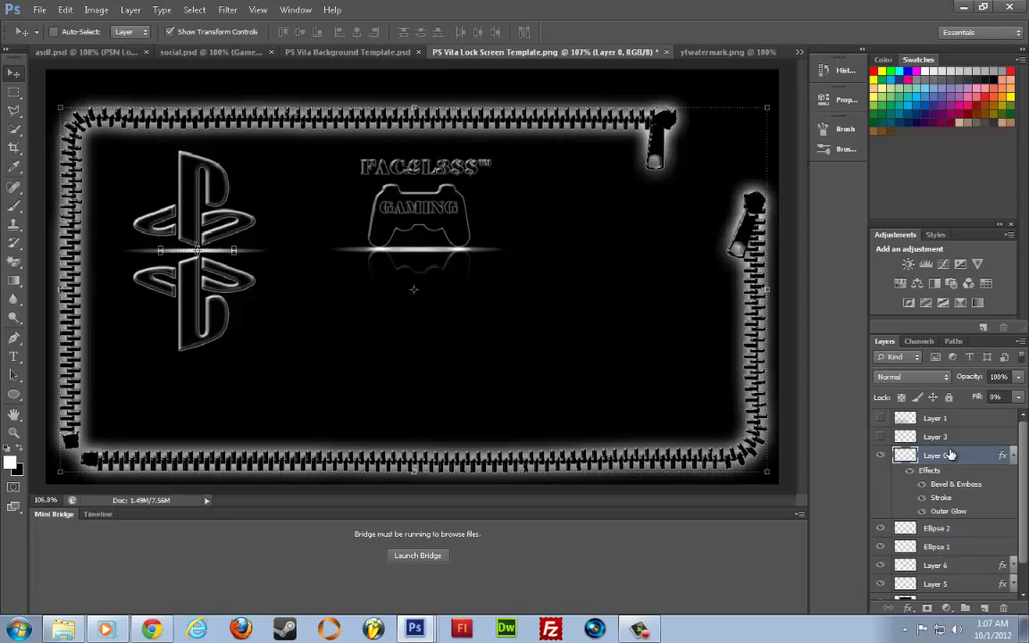
{"action": "left_click", "coordinate": [1012, 456]}
{"action": "left_click", "coordinate": [947, 511]}
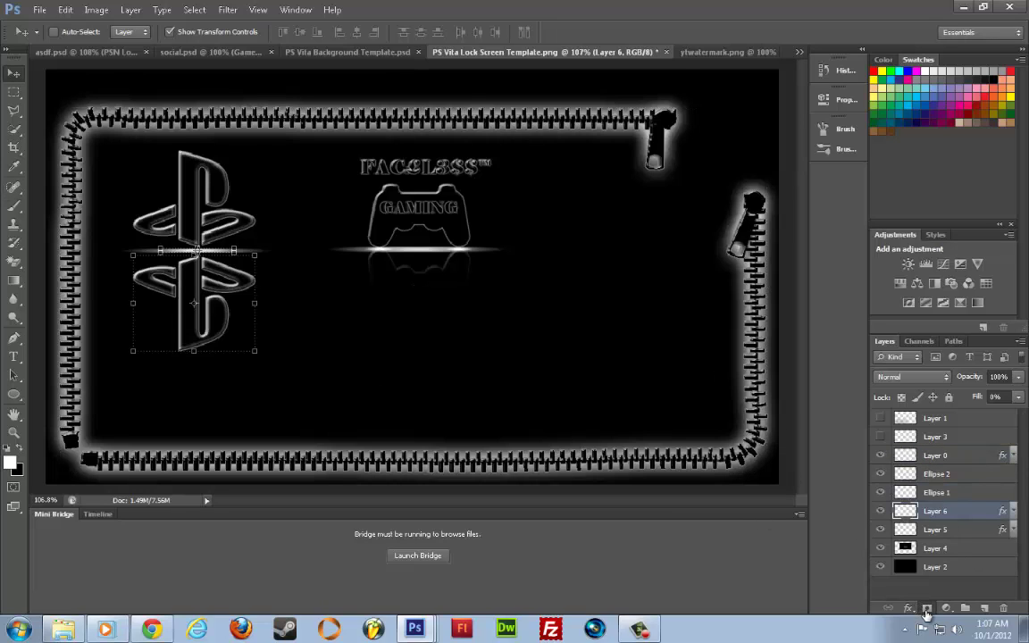
{"action": "left_click", "coordinate": [925, 608]}
{"action": "left_click", "coordinate": [13, 283]}
{"action": "left_click_drag", "start_coordinate": [192, 316], "coordinate": [175, 198]}
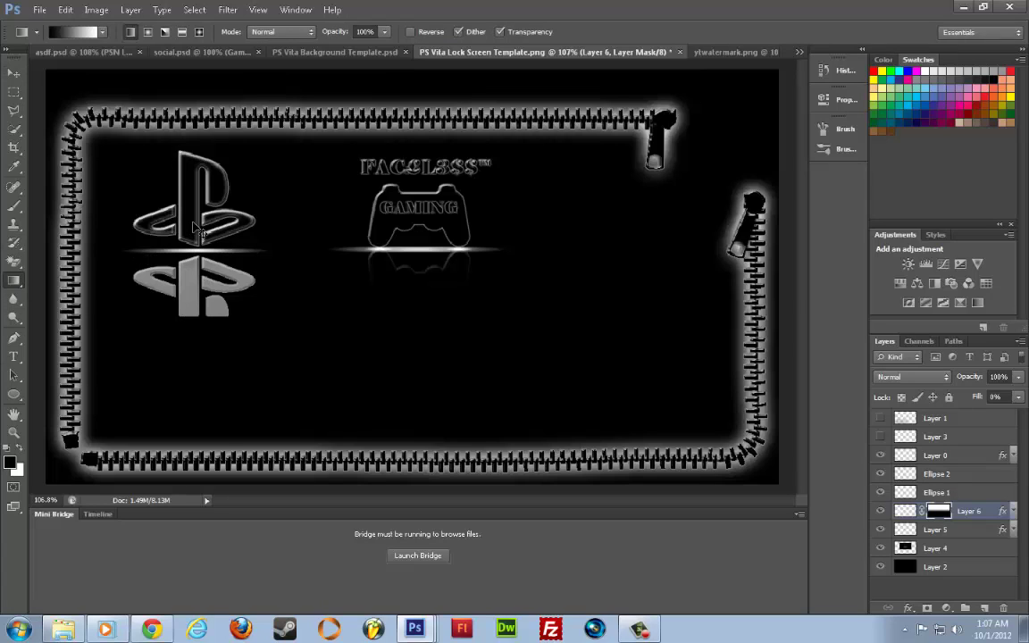
{"action": "key", "text": "ctrl+z"}
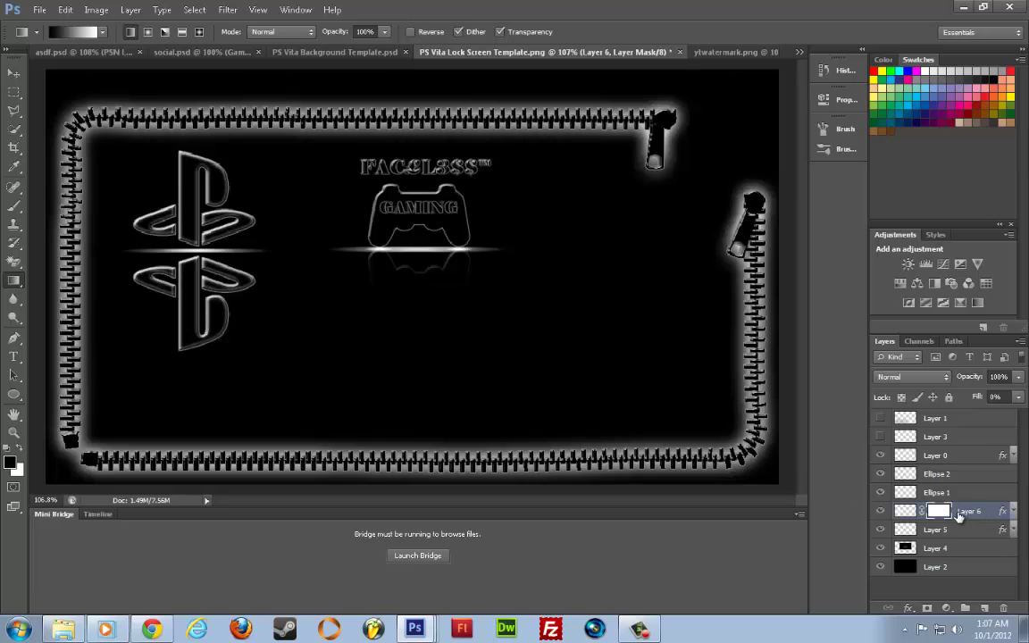
{"action": "left_click", "coordinate": [904, 510]}
Apply Layer 6's mask permanently to its pixels
{"action": "right_click", "coordinate": [904, 510]}
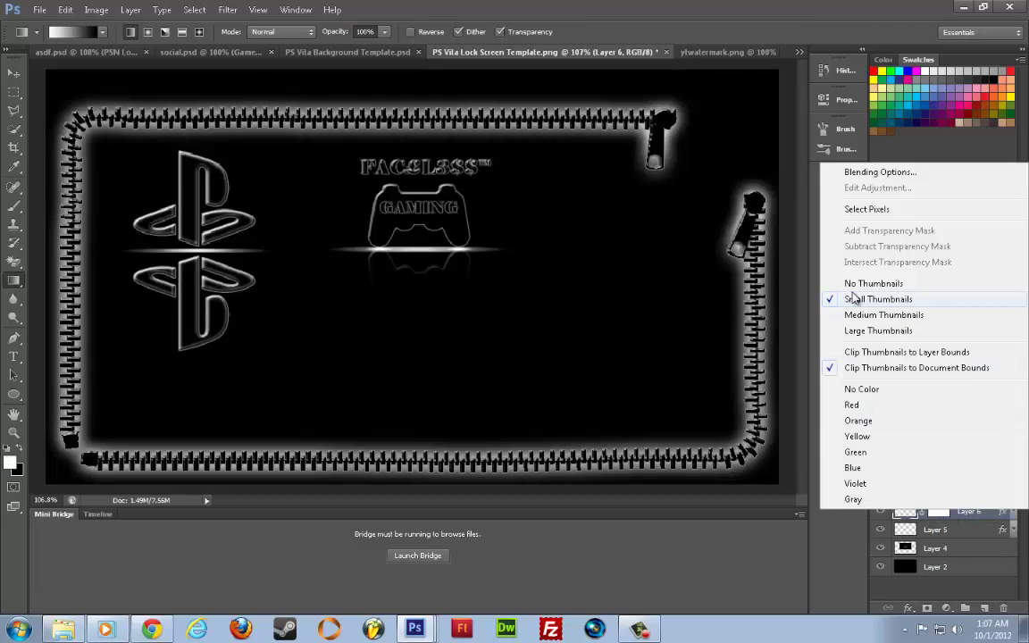
{"action": "right_click", "coordinate": [927, 515]}
{"action": "left_click", "coordinate": [795, 361]}
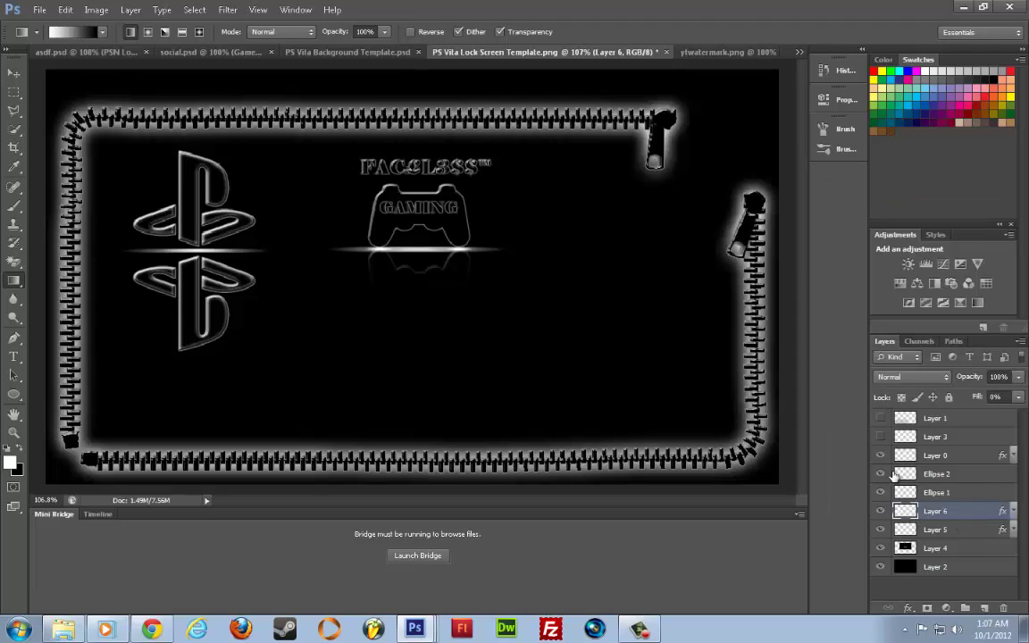
{"action": "right_click", "coordinate": [905, 507]}
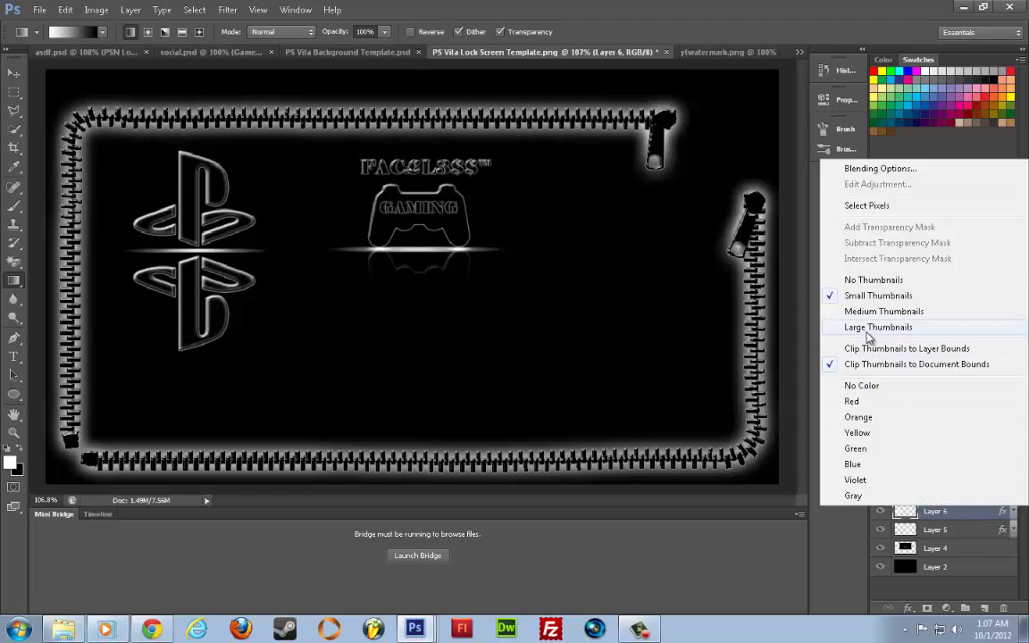
{"action": "left_click", "coordinate": [948, 517]}
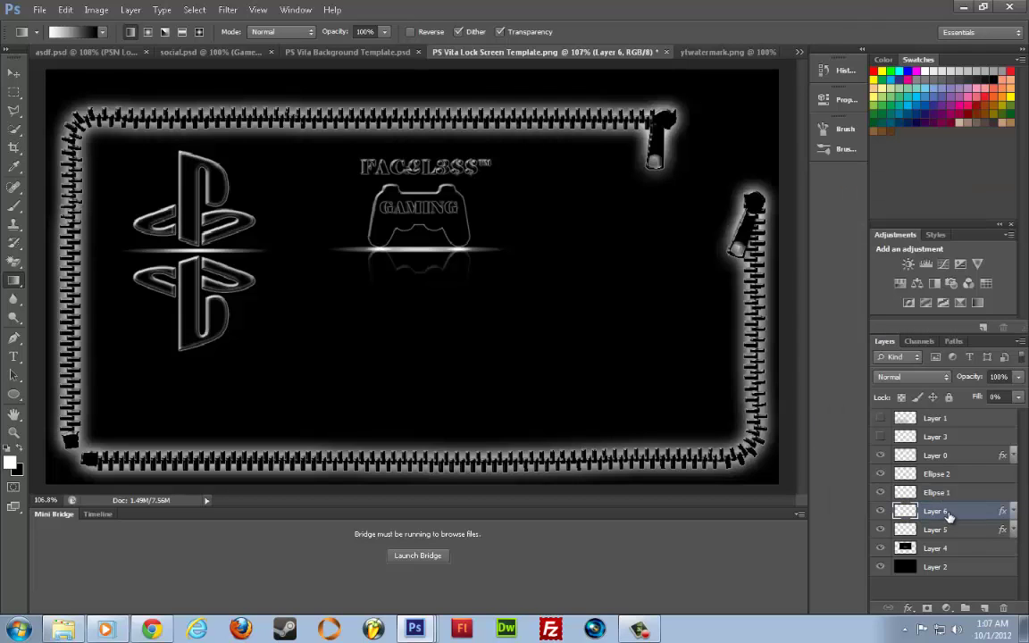
Rasterize Layer 6's layer style into plain pixels
{"action": "right_click", "coordinate": [948, 516]}
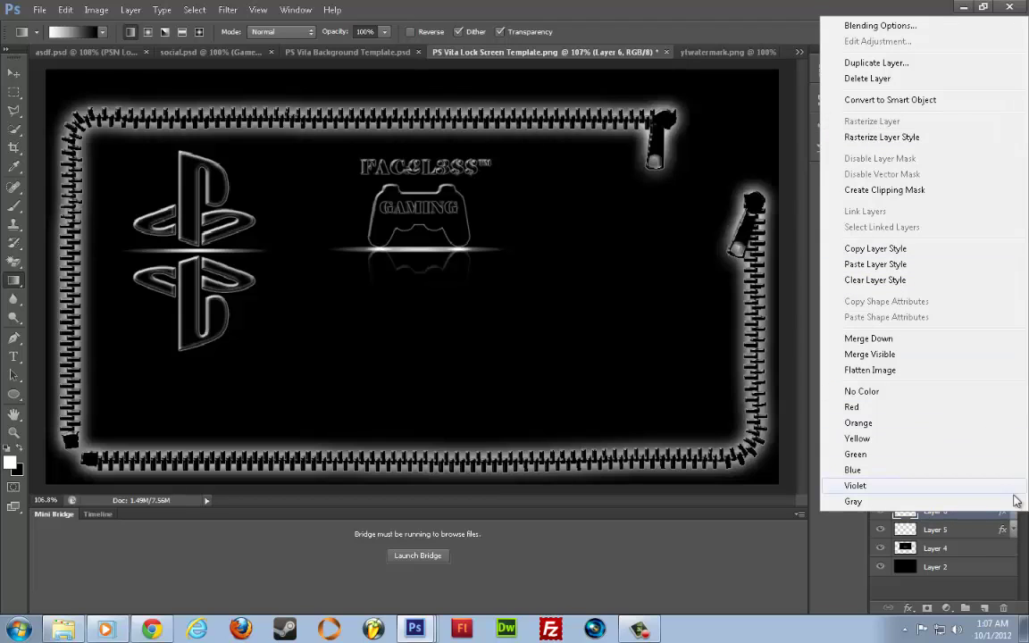
{"action": "left_click", "coordinate": [977, 521]}
{"action": "right_click", "coordinate": [973, 517]}
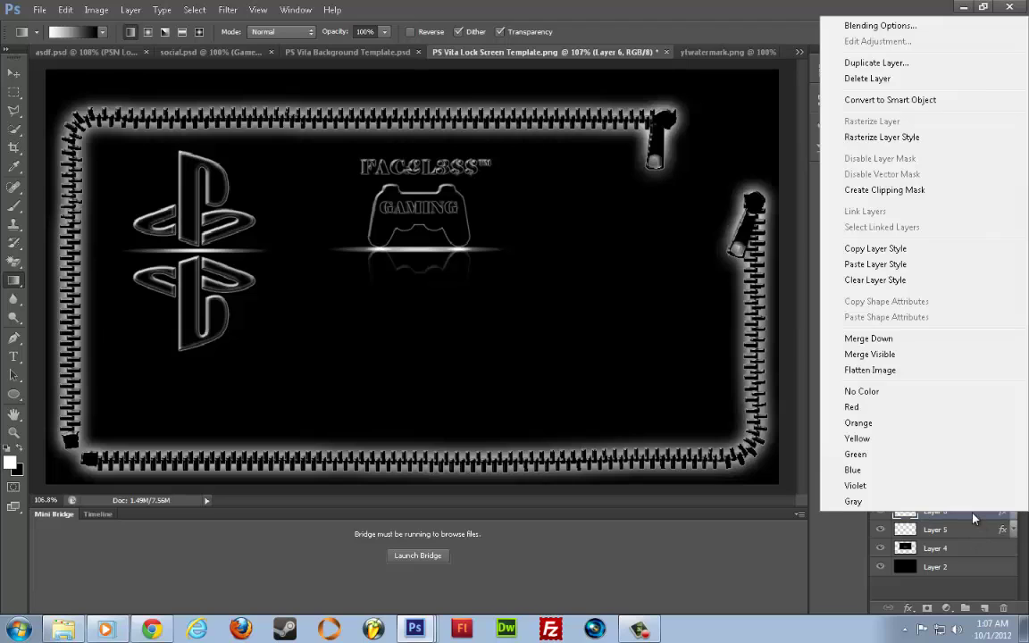
{"action": "left_click", "coordinate": [835, 138]}
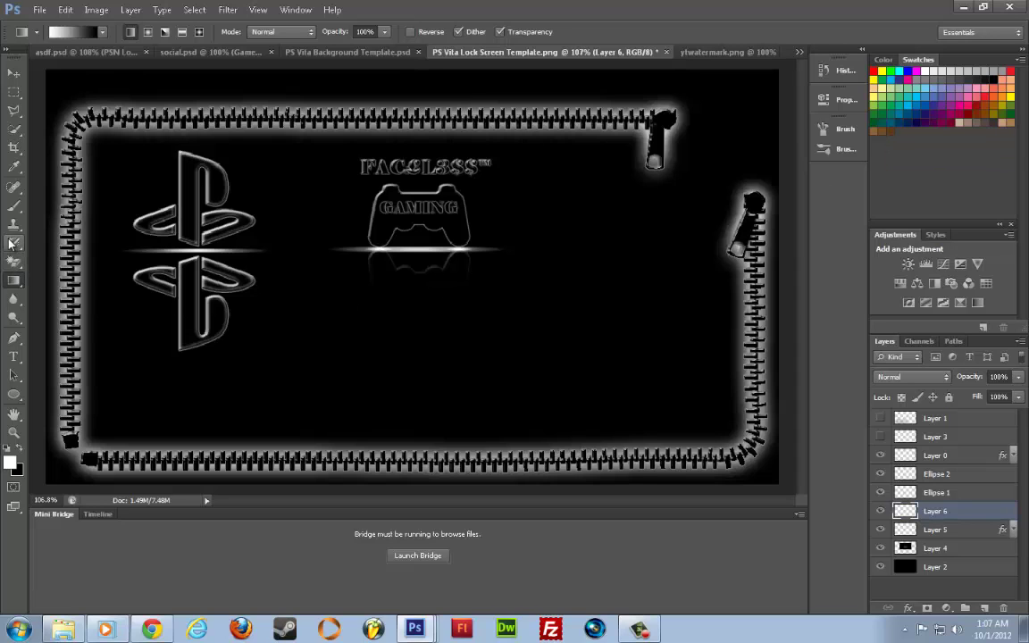
{"action": "left_click", "coordinate": [13, 205]}
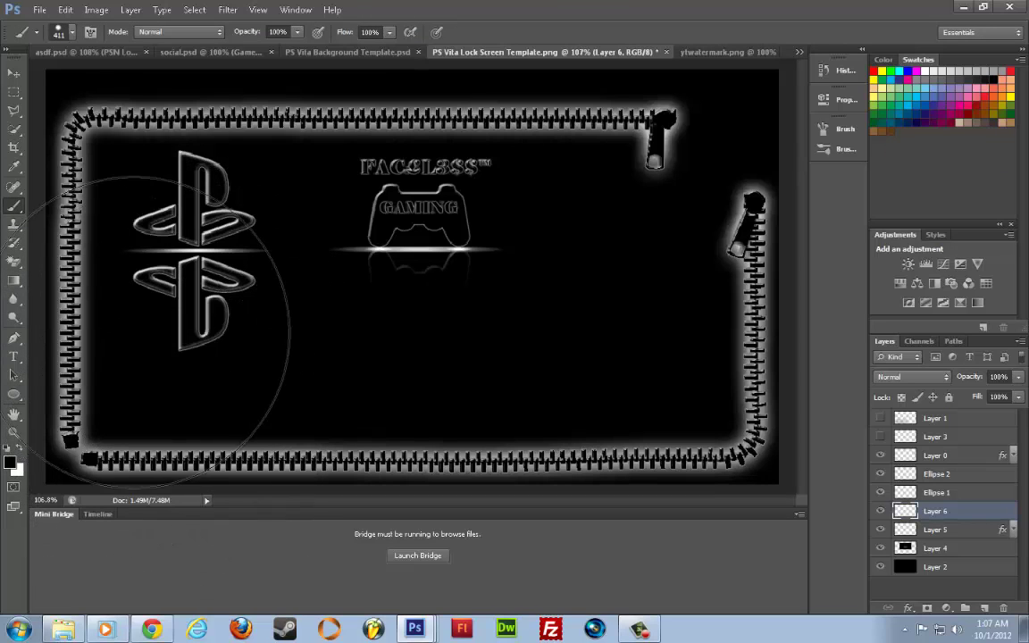
Set the brush to 80 px at 0% hardness, then undo a trial stroke on the reflection
{"action": "right_click", "coordinate": [143, 339]}
{"action": "left_click", "coordinate": [248, 401]}
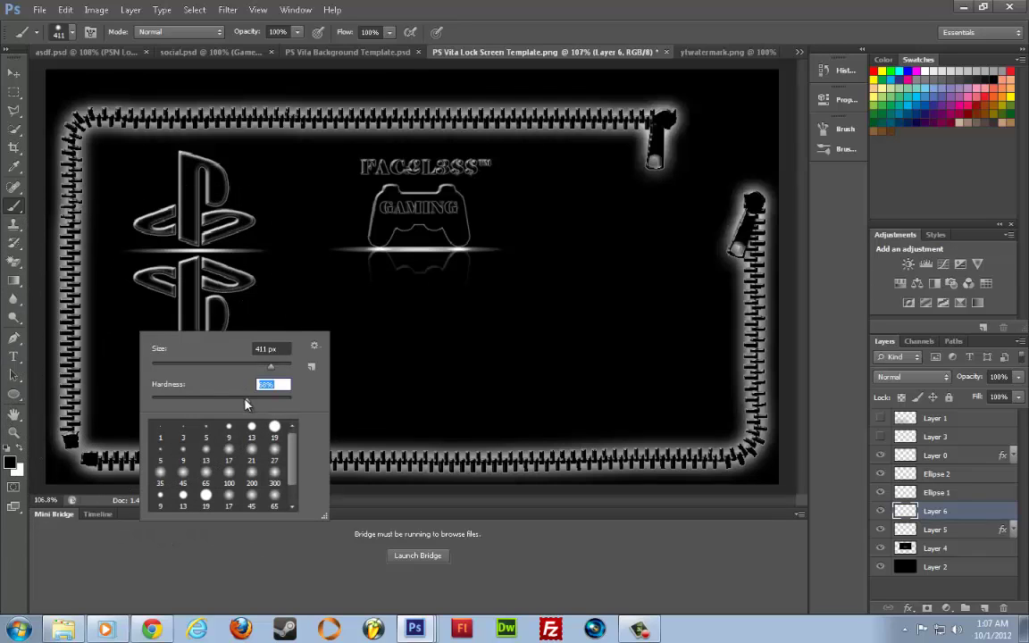
{"action": "left_click_drag", "start_coordinate": [173, 397], "coordinate": [150, 399]}
{"action": "left_click", "coordinate": [232, 366]}
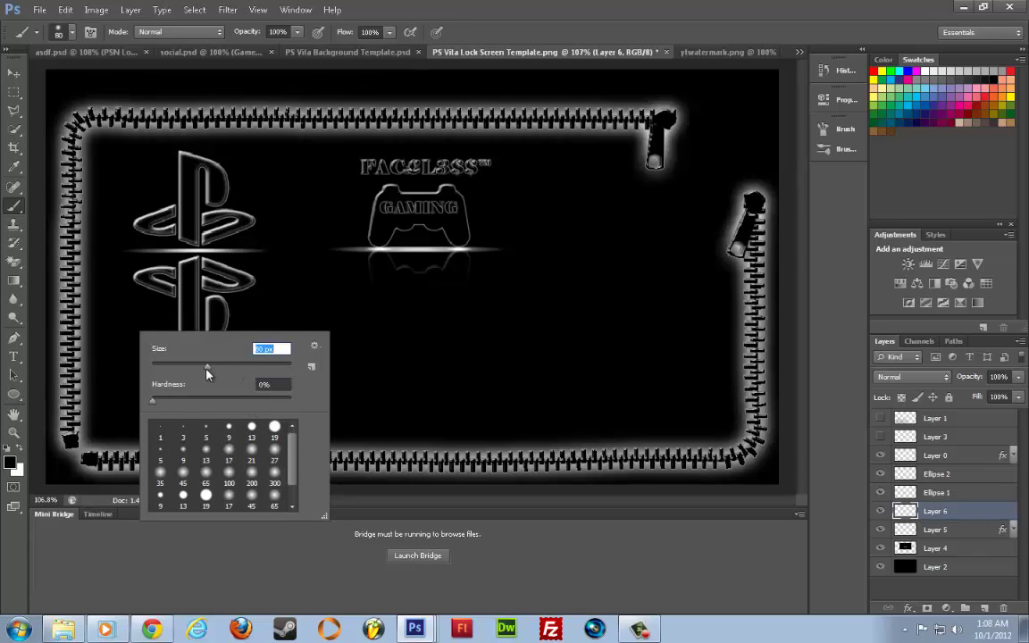
{"action": "left_click", "coordinate": [370, 332]}
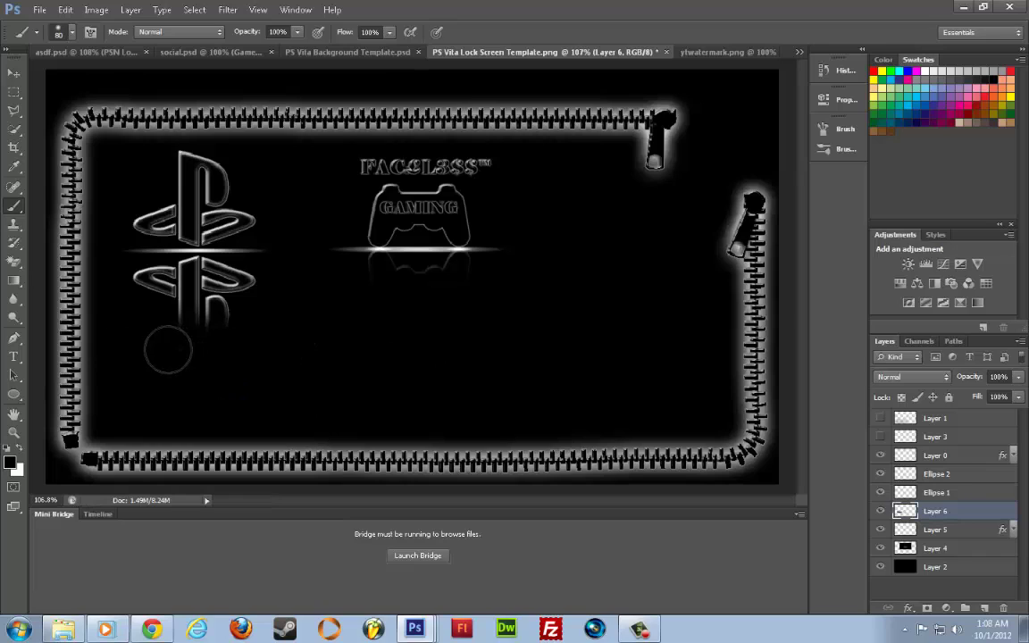
{"action": "mouse_move", "coordinate": [167, 350]}
{"action": "left_mouse_down"}
{"action": "mouse_move", "coordinate": [217, 359]}
{"action": "mouse_move", "coordinate": [156, 343]}
{"action": "mouse_move", "coordinate": [134, 299]}
{"action": "mouse_move", "coordinate": [150, 313]}
{"action": "mouse_move", "coordinate": [223, 306]}
{"action": "mouse_move", "coordinate": [168, 327]}
{"action": "mouse_move", "coordinate": [235, 326]}
{"action": "left_mouse_up"}
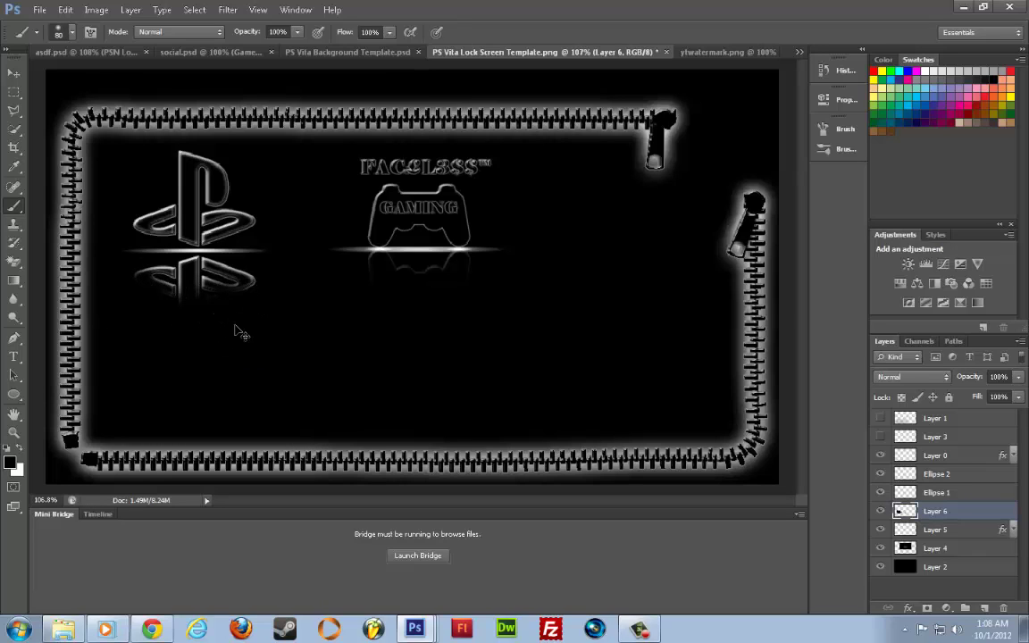
{"action": "key", "text": "ctrl+z"}
{"action": "key", "text": "ctrl+alt+z"}
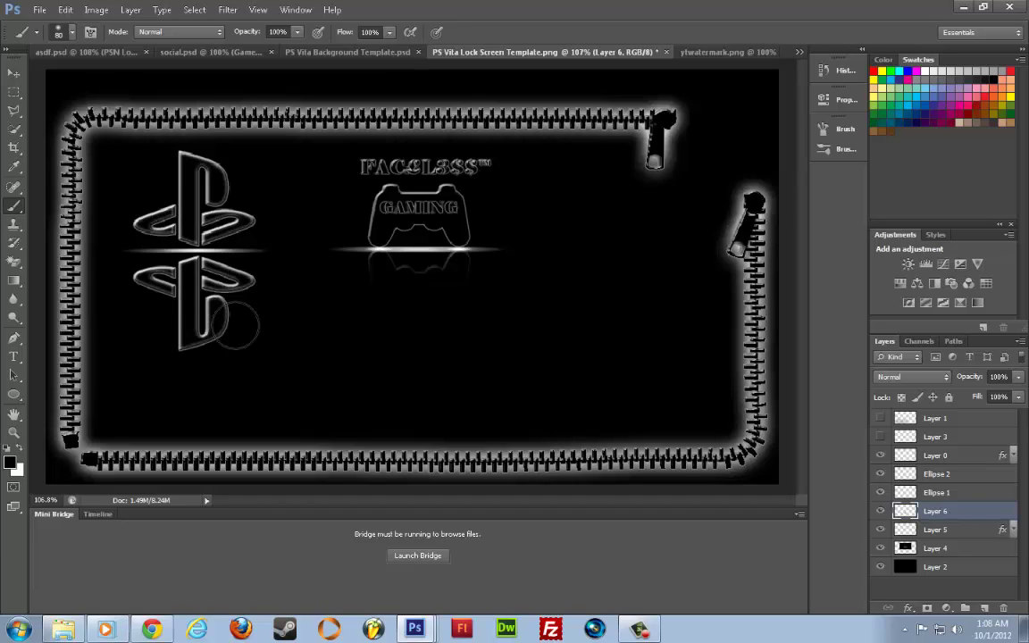
Mask Layer 6 and drag an upward black-to-white gradient to fade the reflected logo
{"action": "left_click", "coordinate": [13, 280]}
{"action": "left_click_drag", "start_coordinate": [165, 225], "coordinate": [173, 295]}
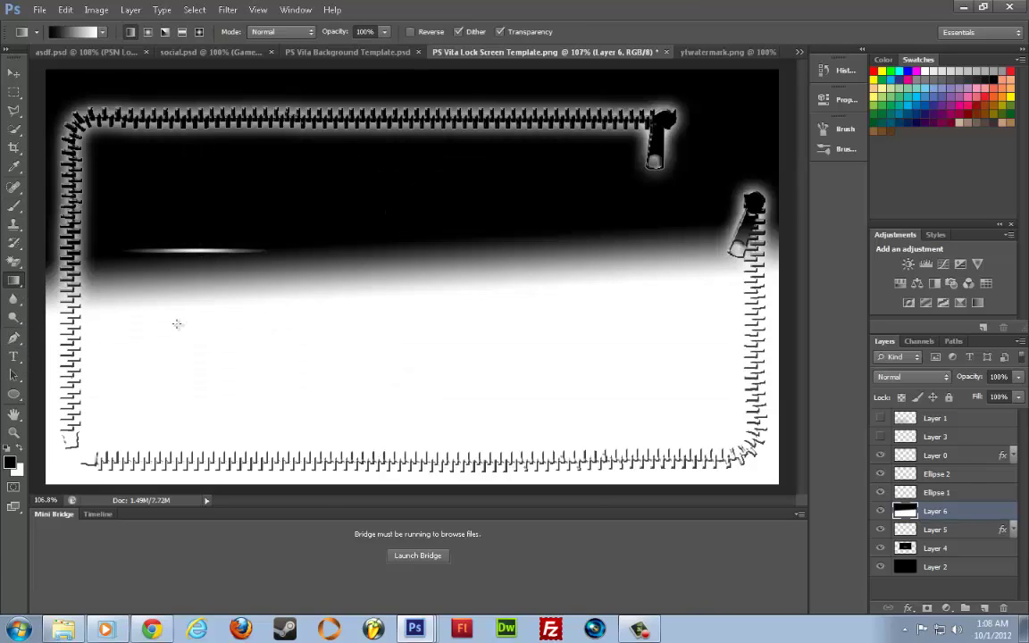
{"action": "key", "text": "ctrl+z"}
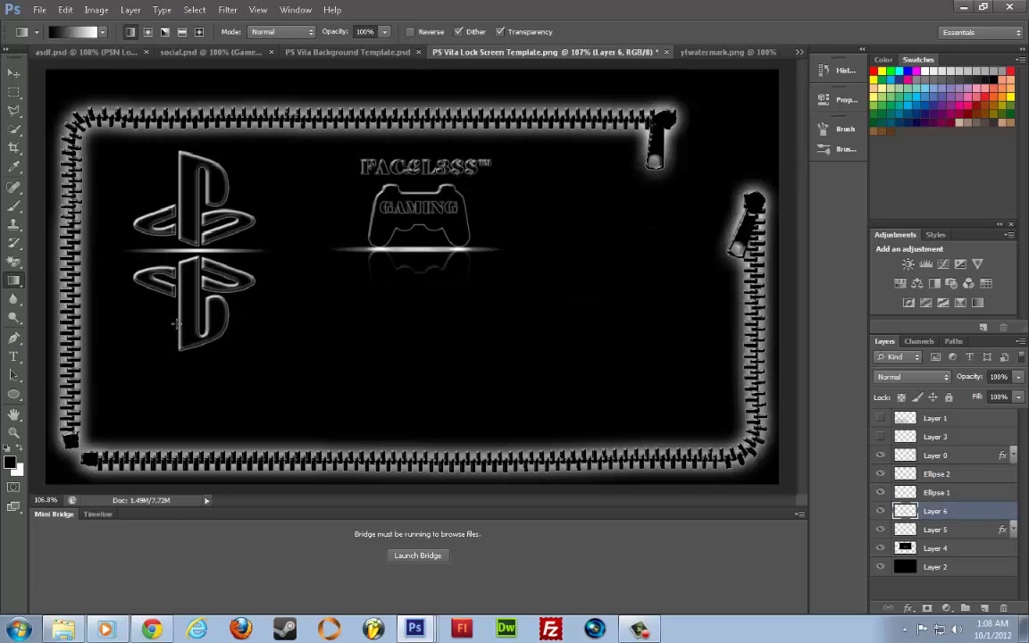
{"action": "left_click", "coordinate": [927, 607]}
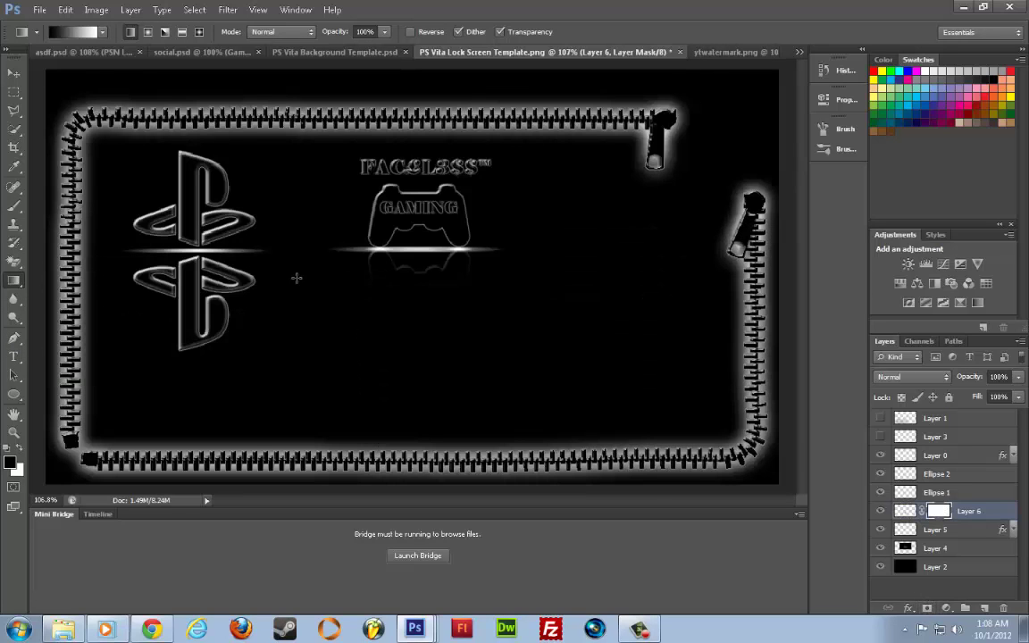
{"action": "left_click_drag", "start_coordinate": [208, 252], "coordinate": [205, 311]}
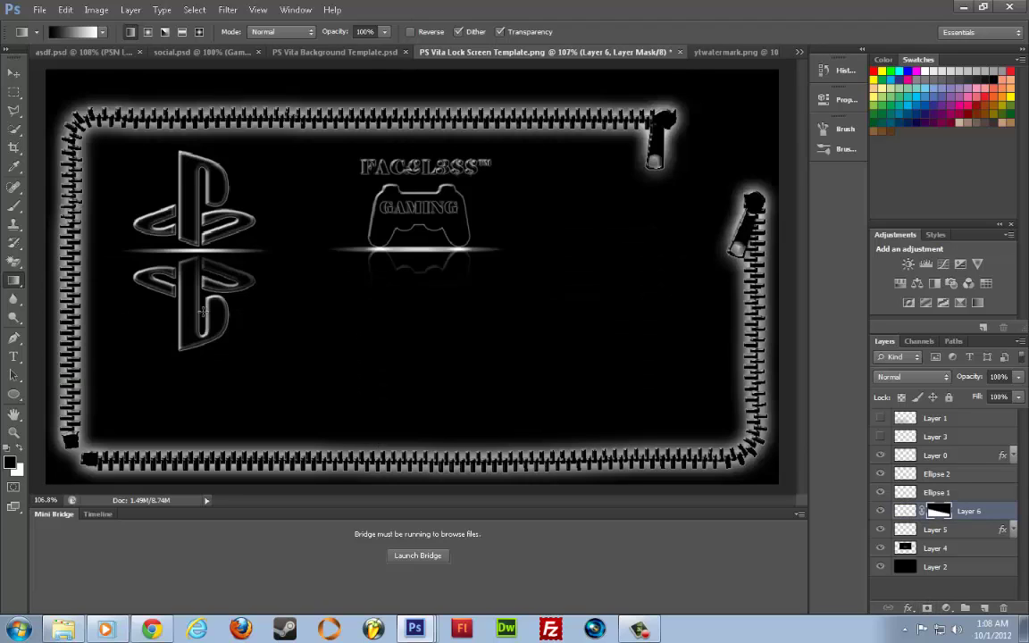
{"action": "key", "text": "ctrl+z"}
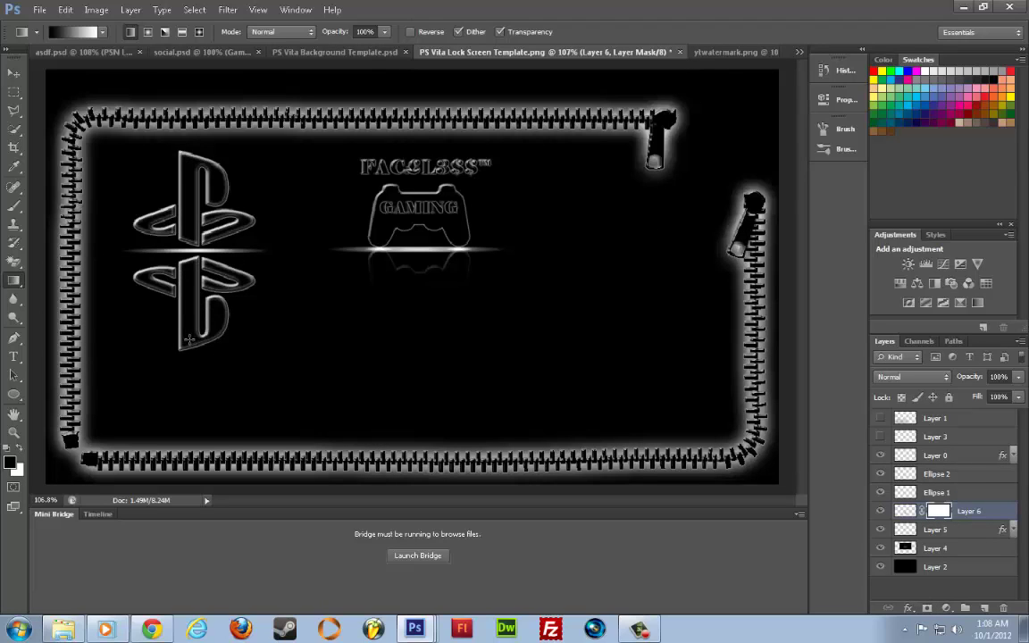
{"action": "left_click_drag", "start_coordinate": [189, 334], "coordinate": [190, 237]}
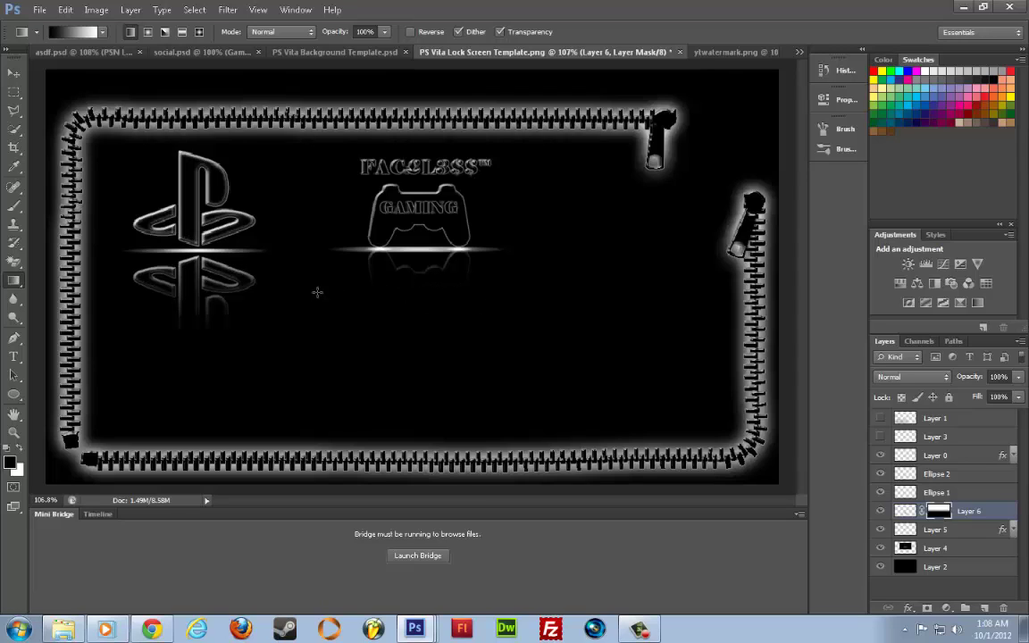
{"action": "left_click_drag", "start_coordinate": [183, 310], "coordinate": [184, 216]}
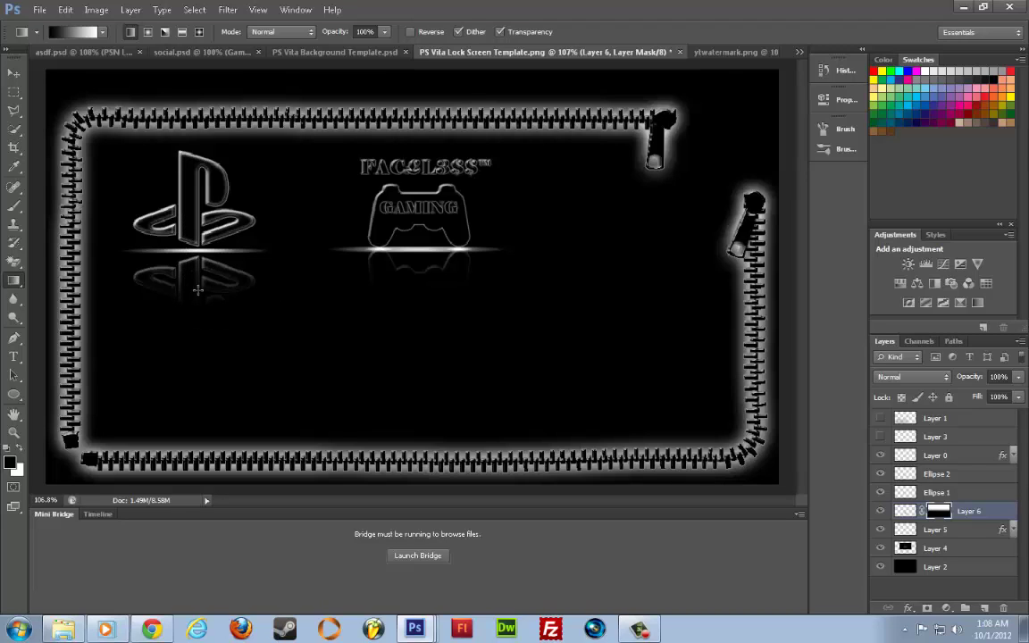
{"action": "left_click_drag", "start_coordinate": [190, 297], "coordinate": [191, 203]}
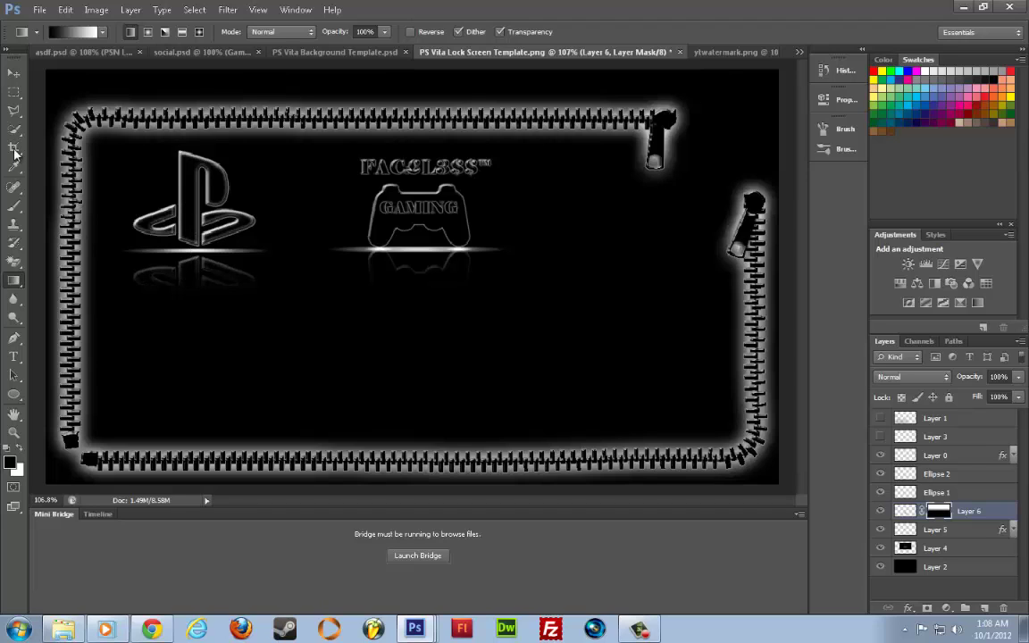
{"action": "left_click", "coordinate": [14, 72]}
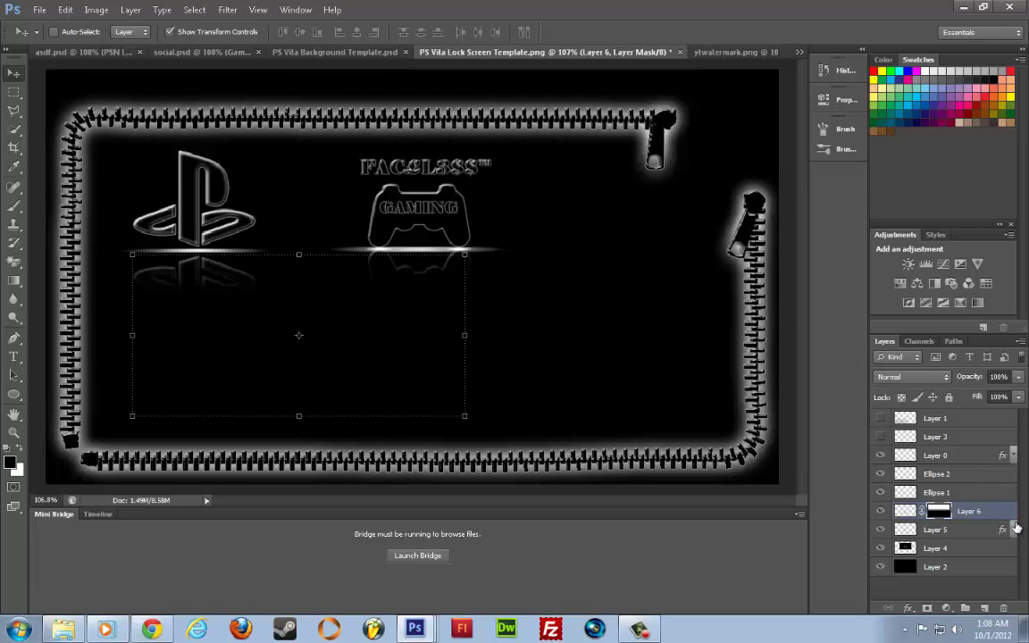
Merge the Ellipse 1 and Ellipse 2 layers into a single glow bar
{"action": "left_click", "coordinate": [943, 475]}
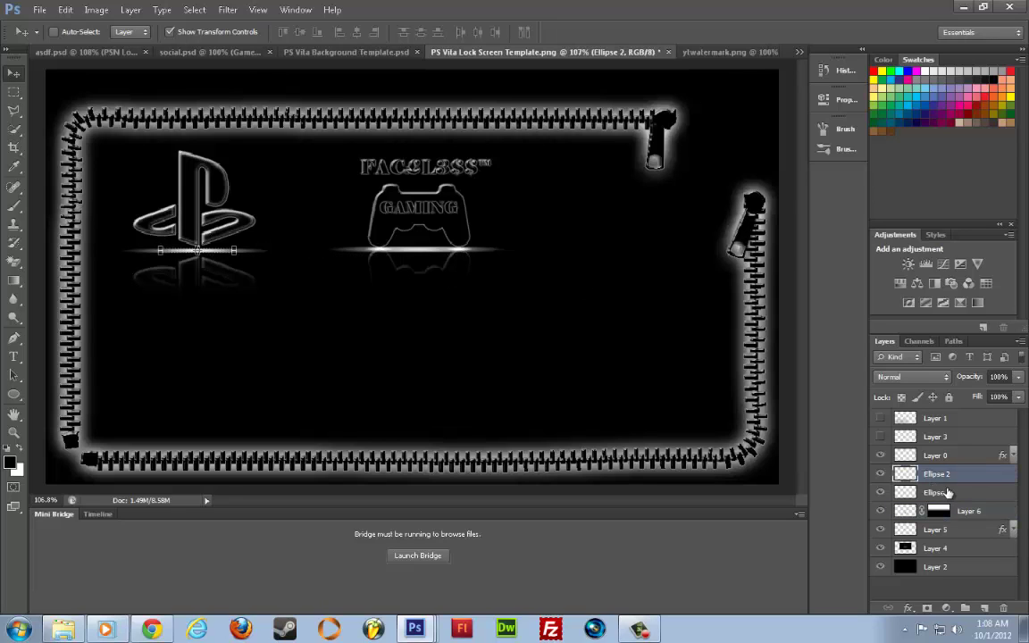
{"action": "left_click", "coordinate": [949, 493], "text": "shift"}
{"action": "right_click", "coordinate": [949, 493]}
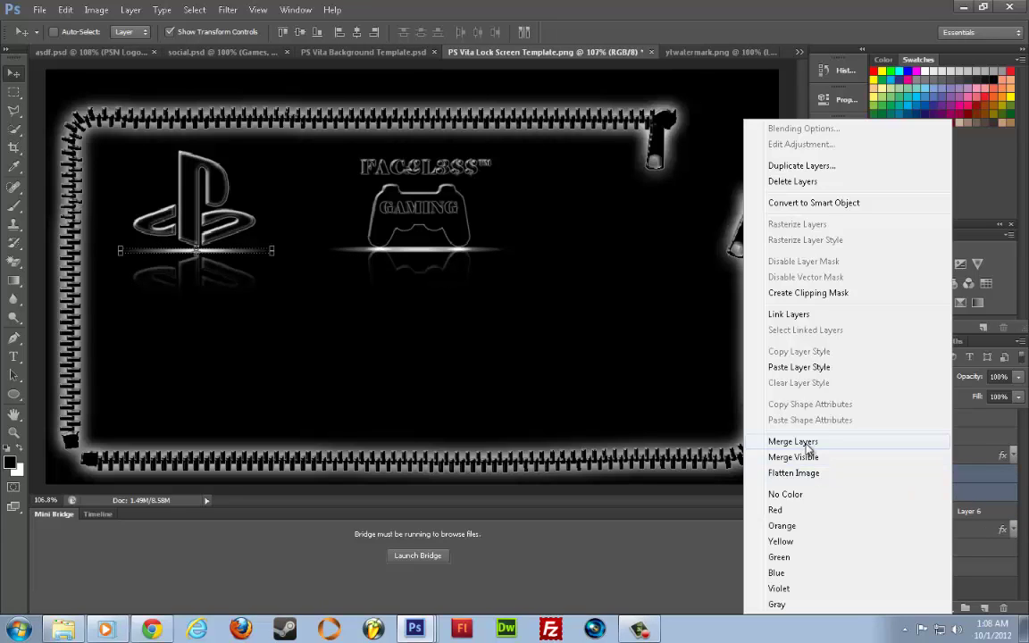
{"action": "left_click", "coordinate": [808, 443]}
Nudge the merged glow bar up two pixels and clear the selection
{"action": "key", "text": "Up"}
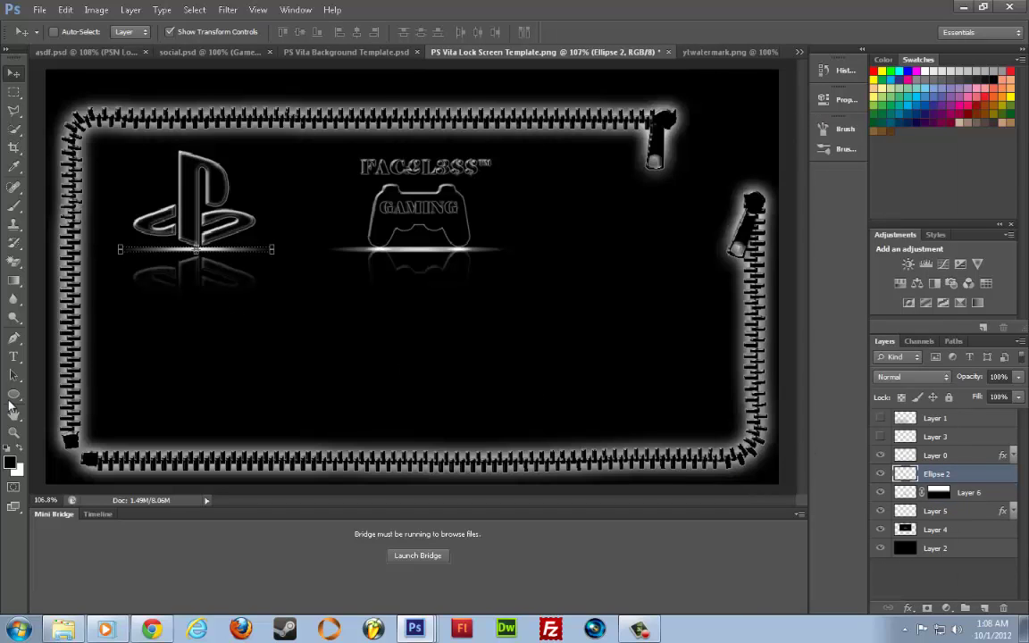
{"action": "key", "text": "z"}
{"action": "left_click_drag", "start_coordinate": [231, 212], "coordinate": [366, 287]}
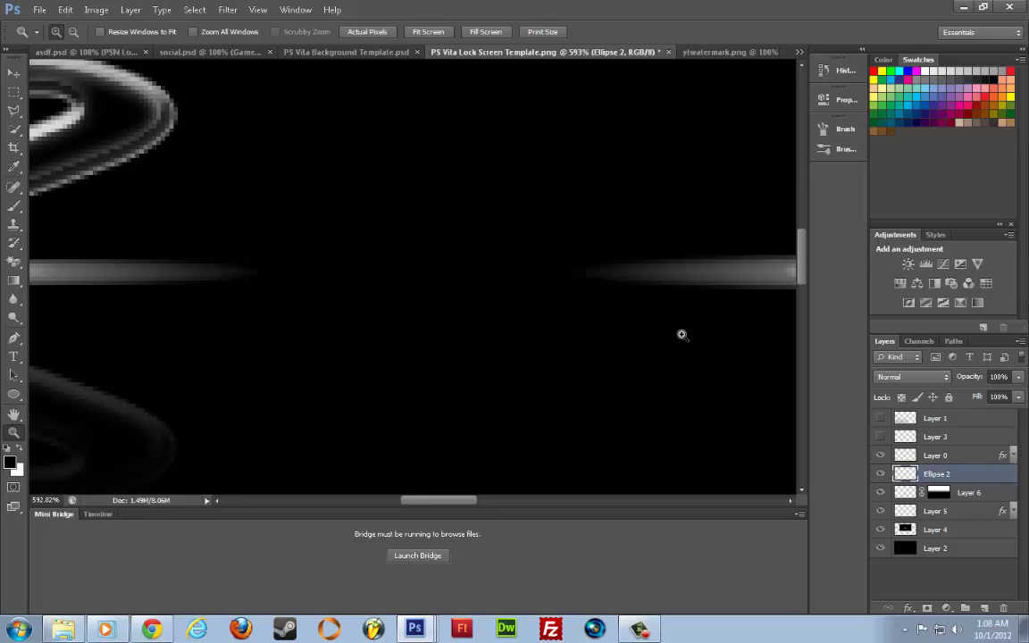
{"action": "left_click", "coordinate": [15, 71]}
{"action": "key", "text": "Up"}
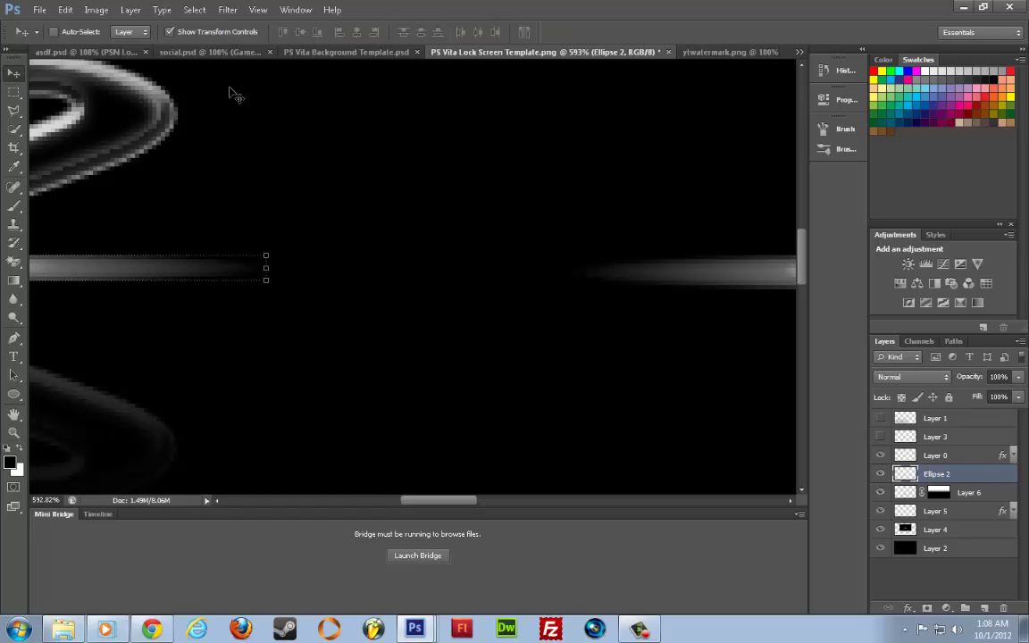
{"action": "left_click_drag", "start_coordinate": [478, 502], "coordinate": [358, 502]}
{"action": "scroll", "coordinate": [471, 415], "scroll_direction": "down", "scroll_amount": 3}
{"action": "scroll", "coordinate": [471, 415], "scroll_direction": "left", "scroll_amount": 1}
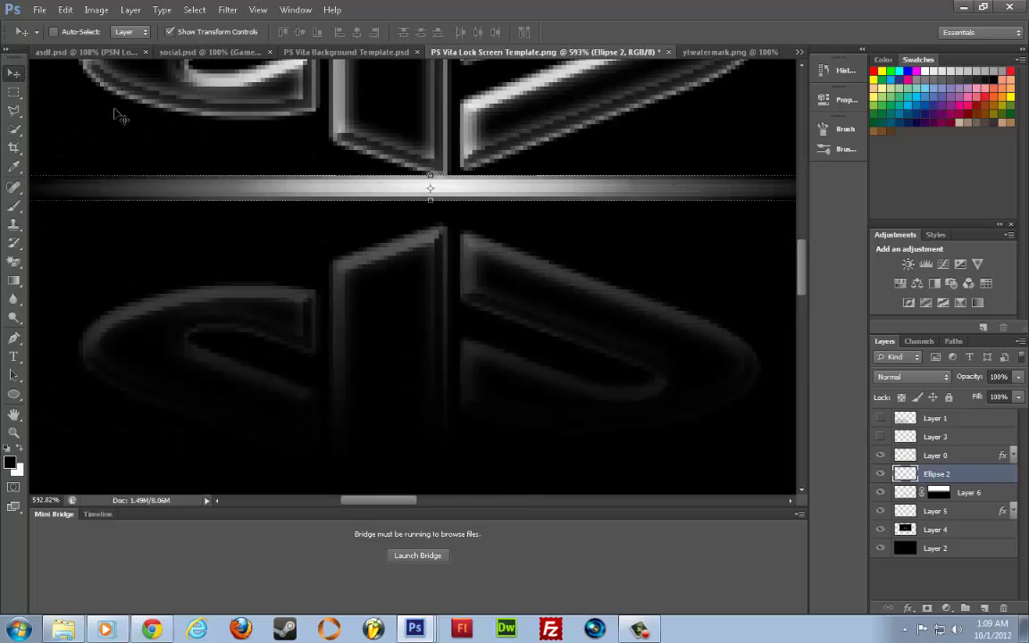
{"action": "key", "text": "ctrl+d"}
Nudge Layer 6's reflection up and right and Layer 5's logo up, then fit the view
{"action": "left_click", "coordinate": [929, 492]}
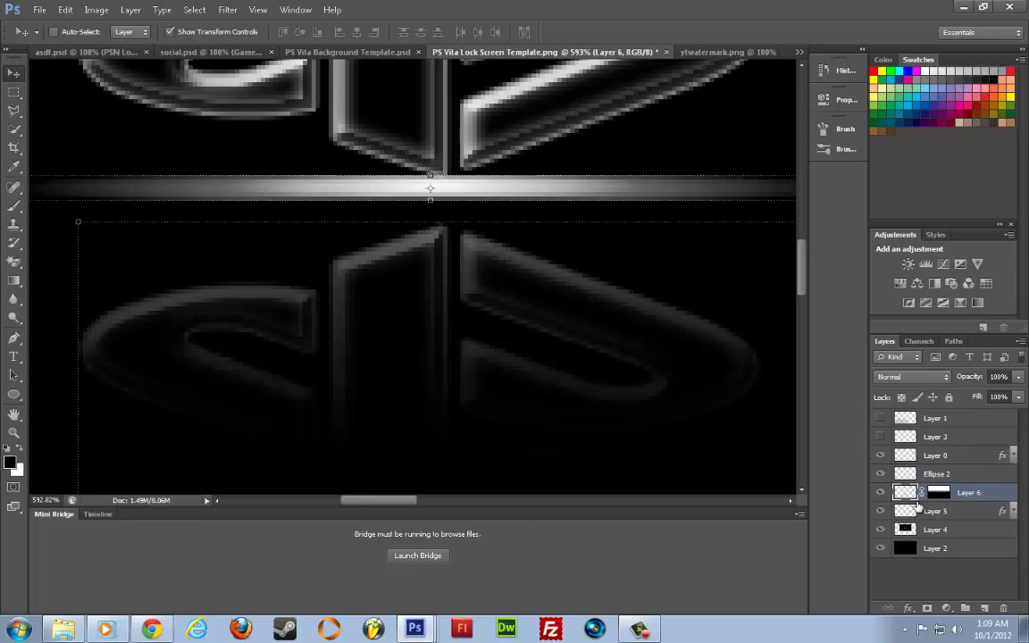
{"action": "key", "text": "Up"}
{"action": "key", "text": "Up"}
{"action": "key", "text": "Up"}
{"action": "key", "text": "Up"}
{"action": "key", "text": "Up"}
{"action": "key", "text": "Up"}
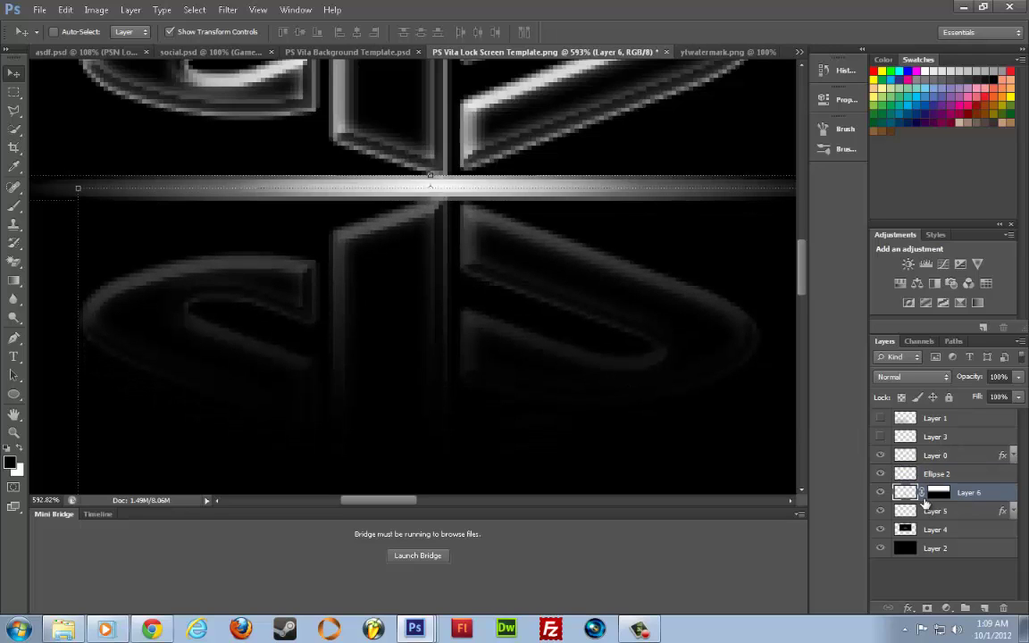
{"action": "key", "text": "Right"}
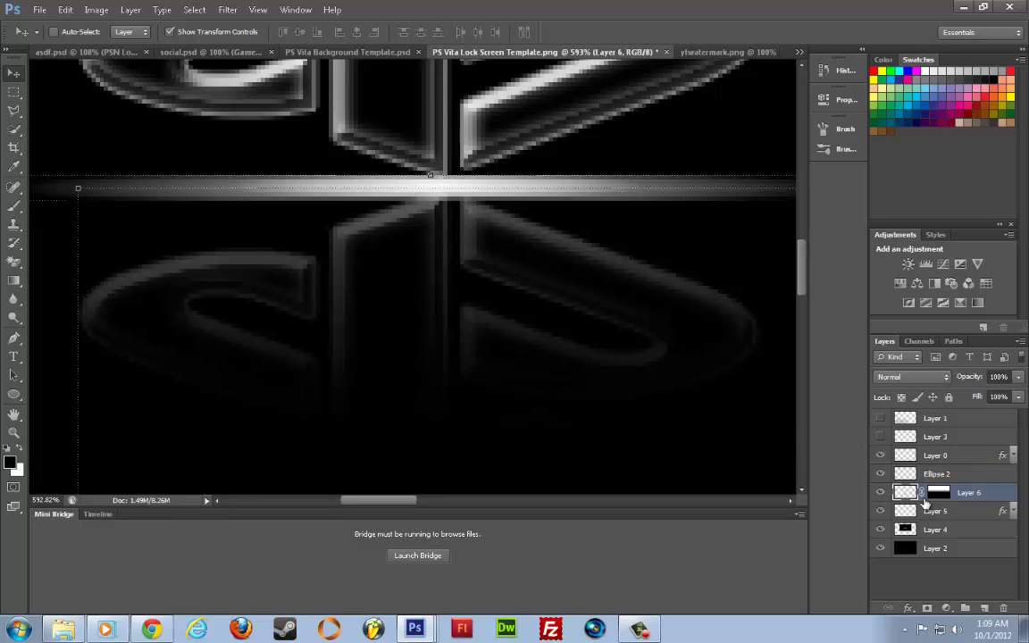
{"action": "left_click", "coordinate": [936, 513]}
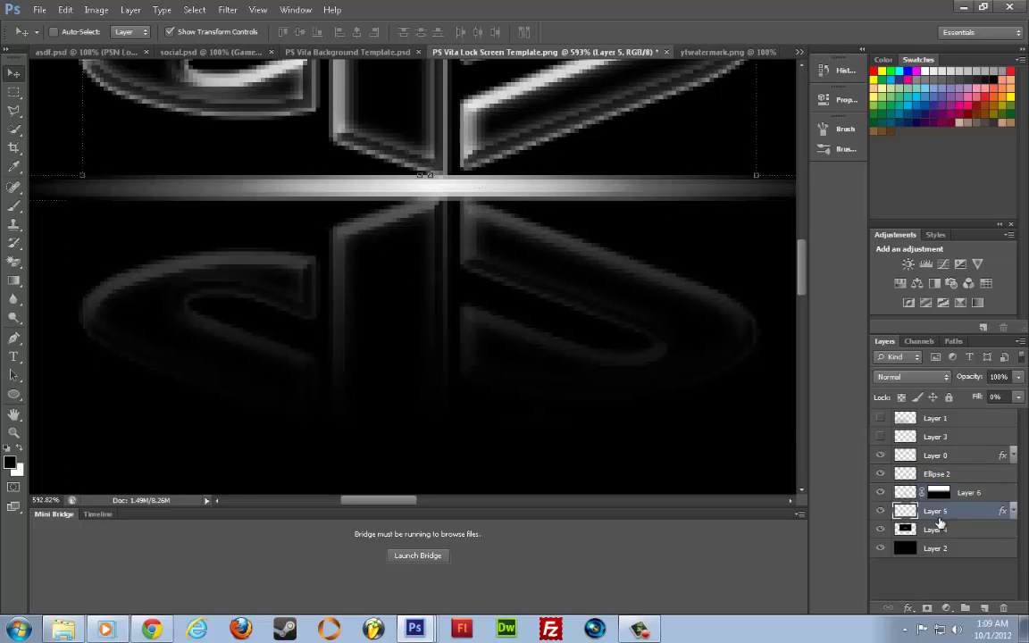
{"action": "key", "text": "Up"}
{"action": "key", "text": "Up"}
{"action": "key", "text": "Up"}
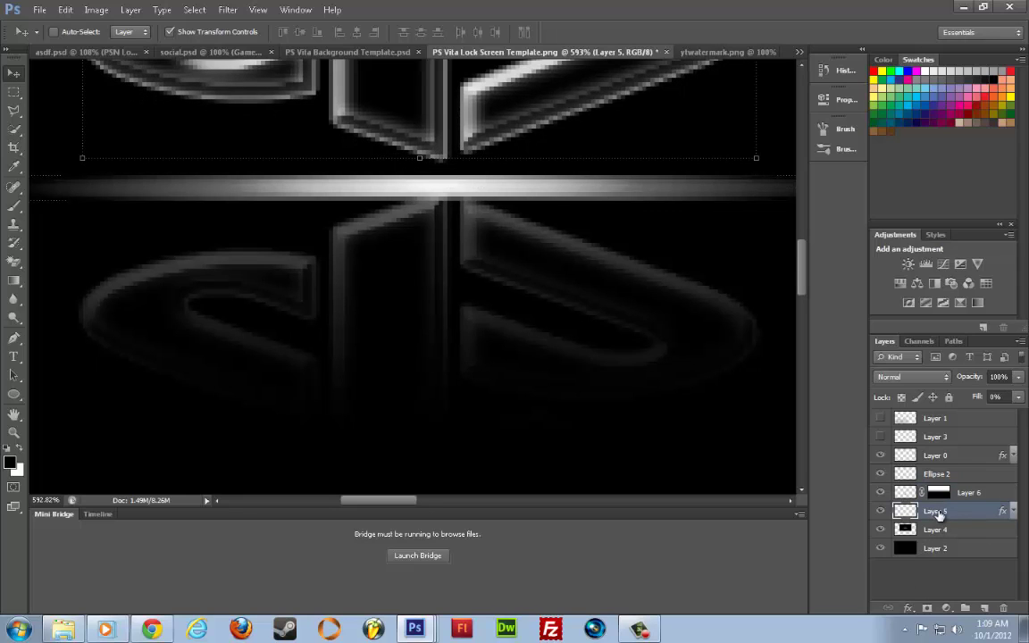
{"action": "key", "text": "ctrl+0"}
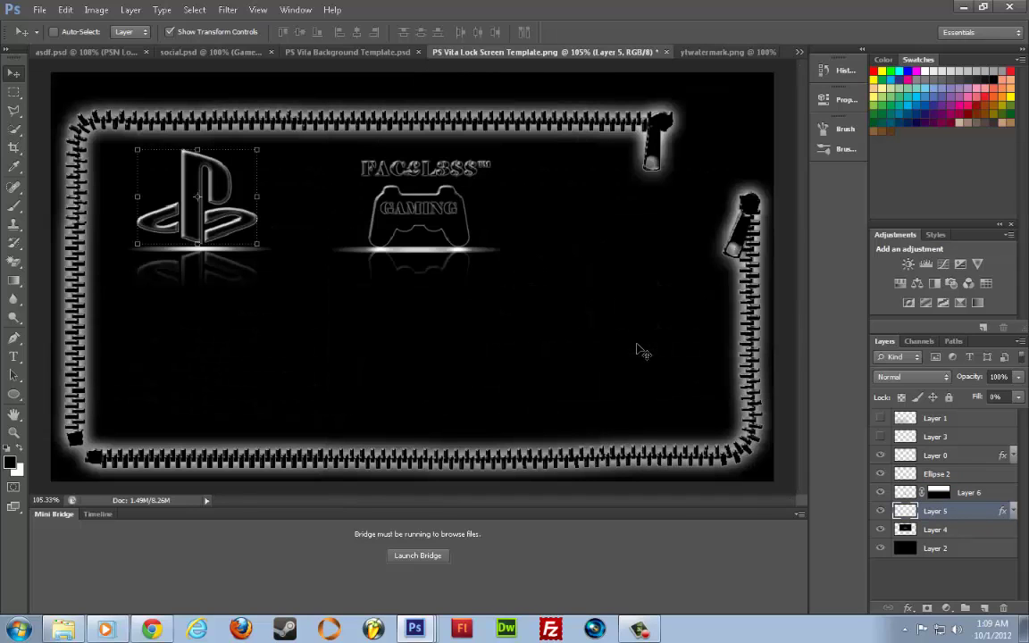
{"action": "key", "text": "ctrl+h"}
Show Layer 3's slanted text and Layer 1's panel, lowering the panel's opacity and setting fill to 0%
{"action": "left_click", "coordinate": [880, 436]}
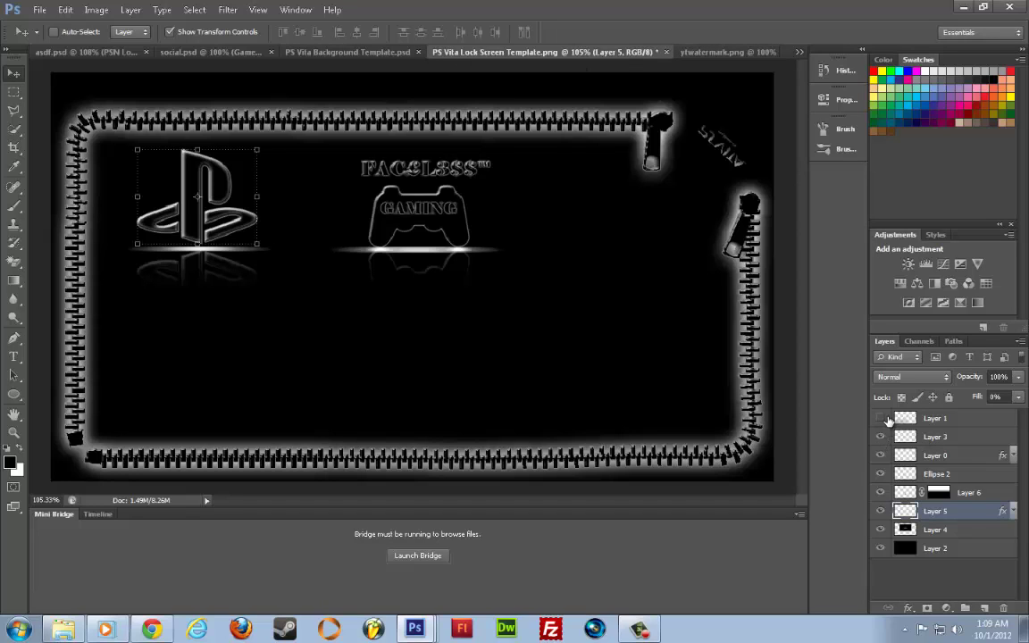
{"action": "left_click", "coordinate": [881, 419]}
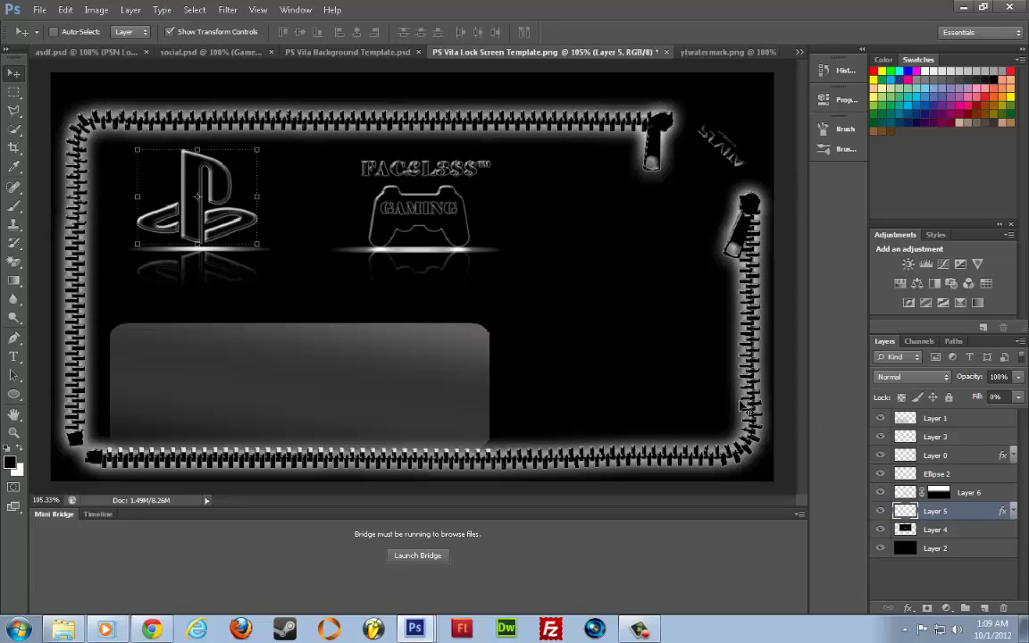
{"action": "left_click", "coordinate": [1000, 418]}
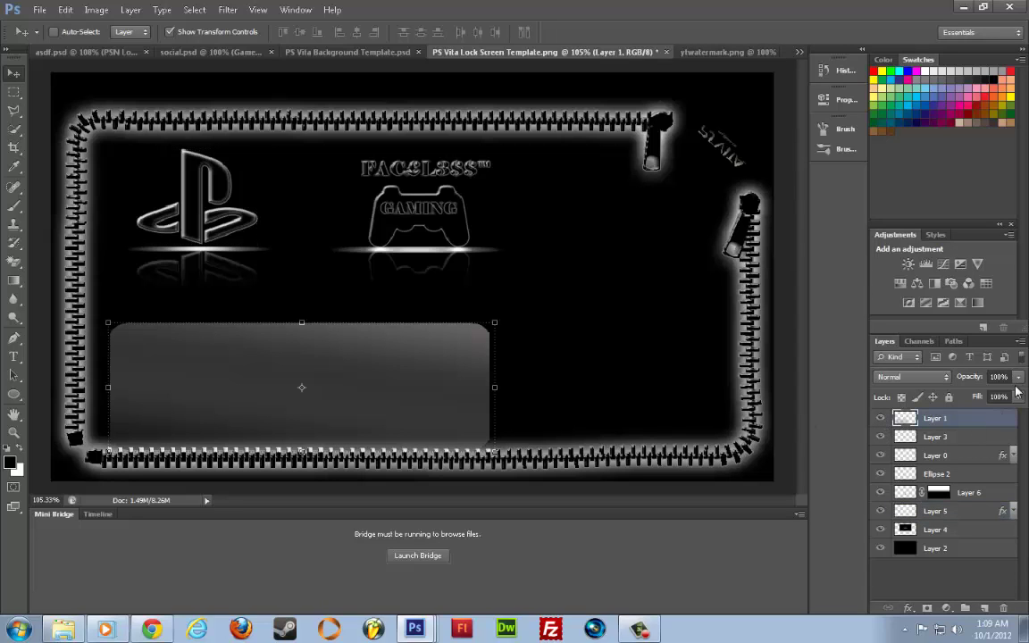
{"action": "left_click", "coordinate": [1017, 375]}
{"action": "left_click_drag", "start_coordinate": [1015, 394], "coordinate": [969, 398]}
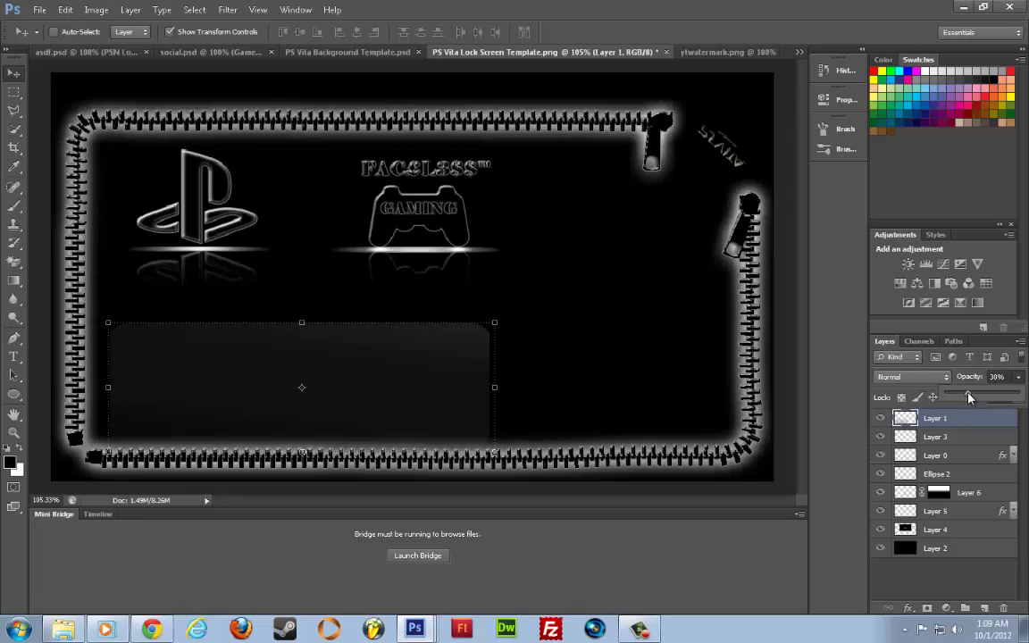
{"action": "left_click", "coordinate": [1021, 378]}
{"action": "left_click_drag", "start_coordinate": [1021, 378], "coordinate": [896, 417]}
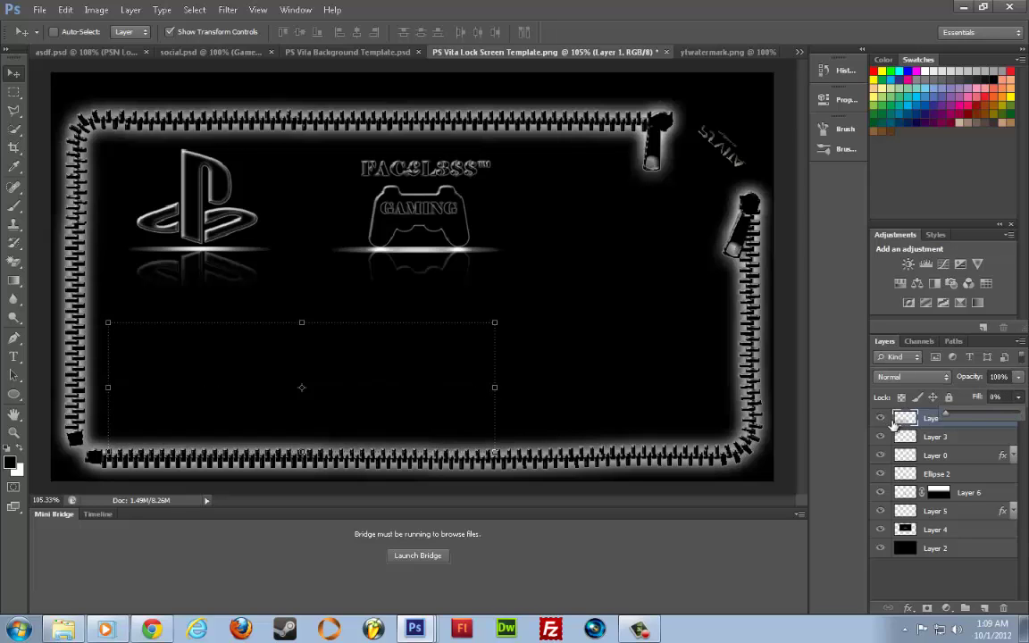
{"action": "right_click", "coordinate": [920, 418]}
{"action": "left_click", "coordinate": [727, 132]}
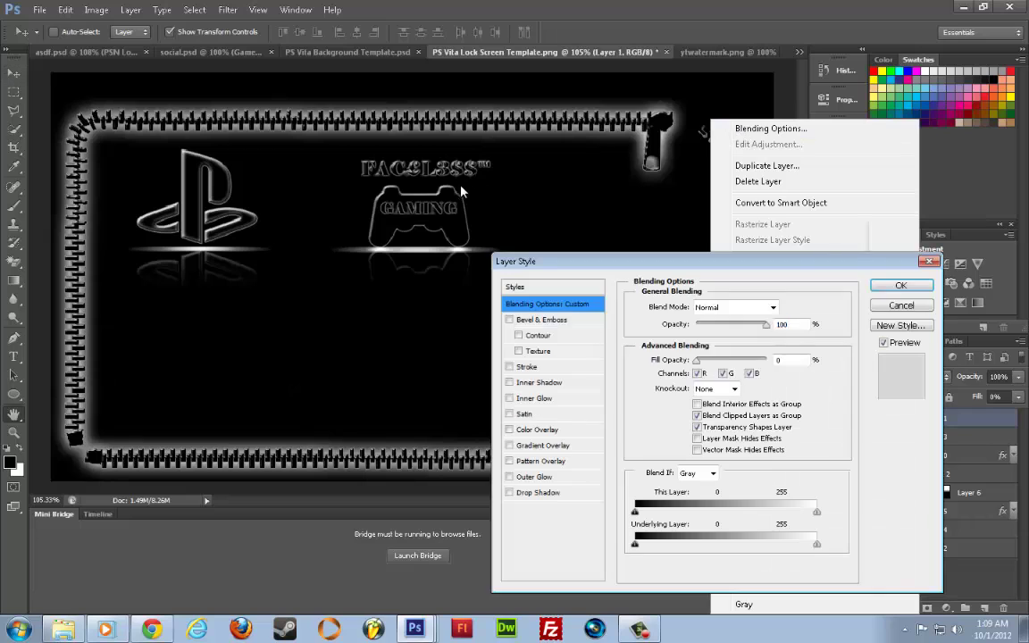
{"action": "left_click", "coordinate": [529, 322]}
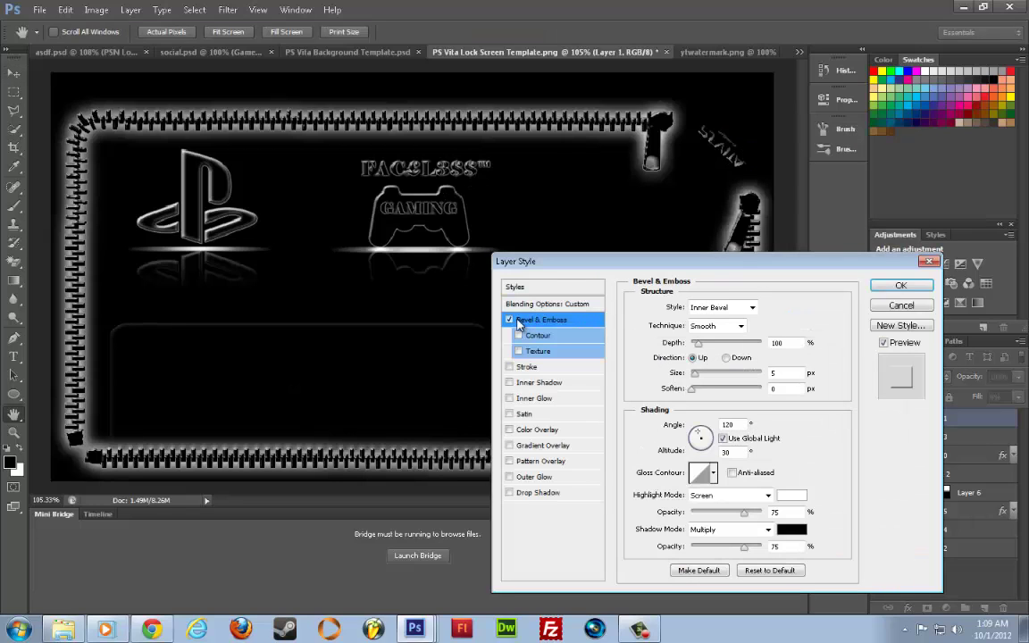
{"action": "left_click", "coordinate": [740, 328]}
{"action": "left_click", "coordinate": [715, 340]}
{"action": "left_click_drag", "start_coordinate": [698, 343], "coordinate": [761, 343]}
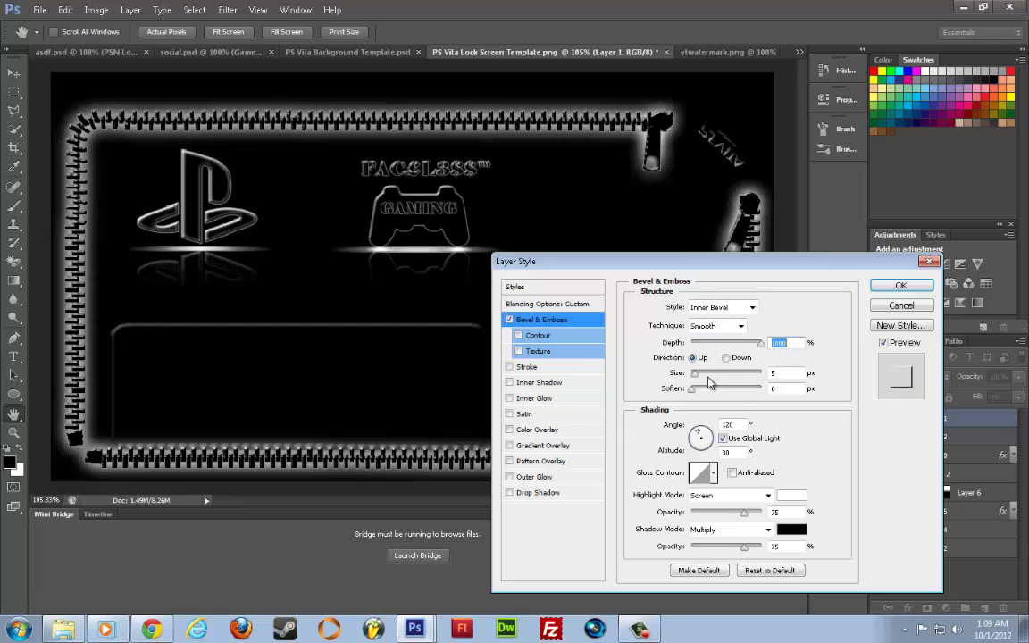
{"action": "key", "text": "Tab"}
{"action": "type", "text": "2"}
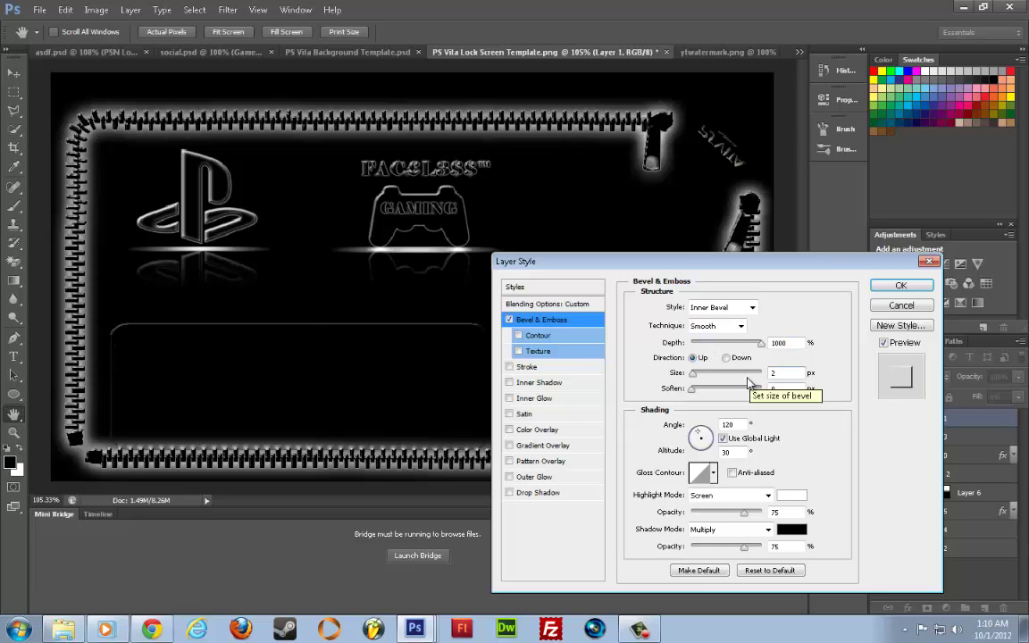
{"action": "left_click", "coordinate": [526, 366]}
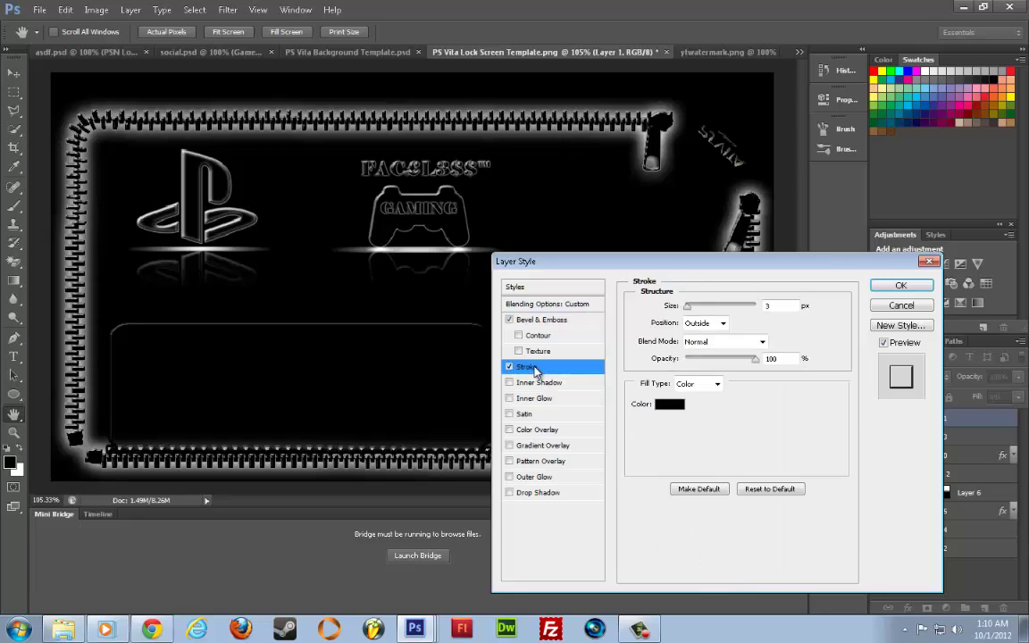
{"action": "left_click", "coordinate": [668, 403]}
{"action": "left_click_drag", "start_coordinate": [439, 298], "coordinate": [429, 282]}
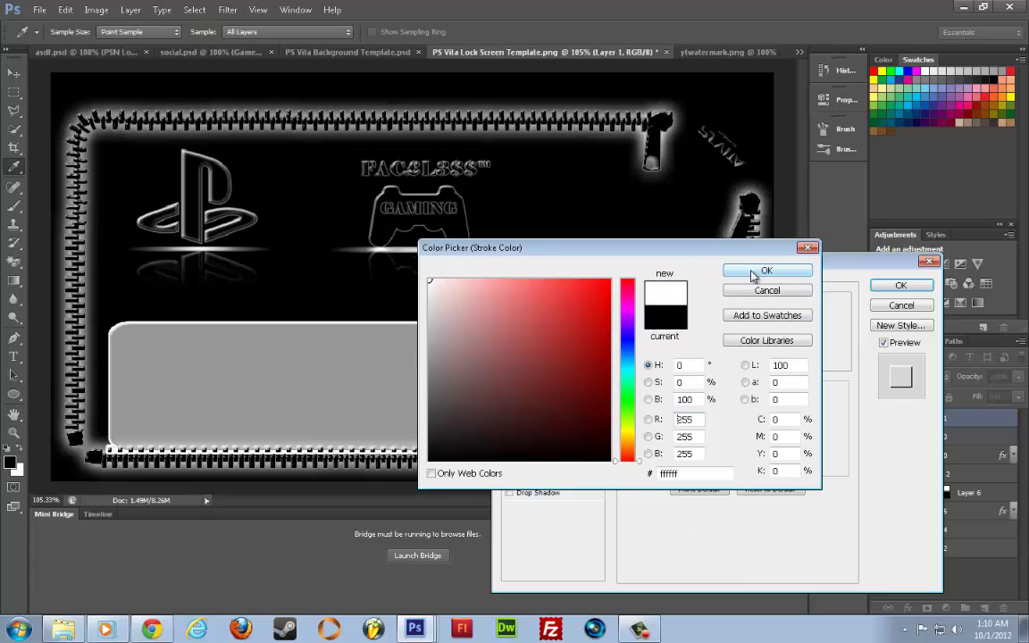
{"action": "left_click", "coordinate": [761, 272]}
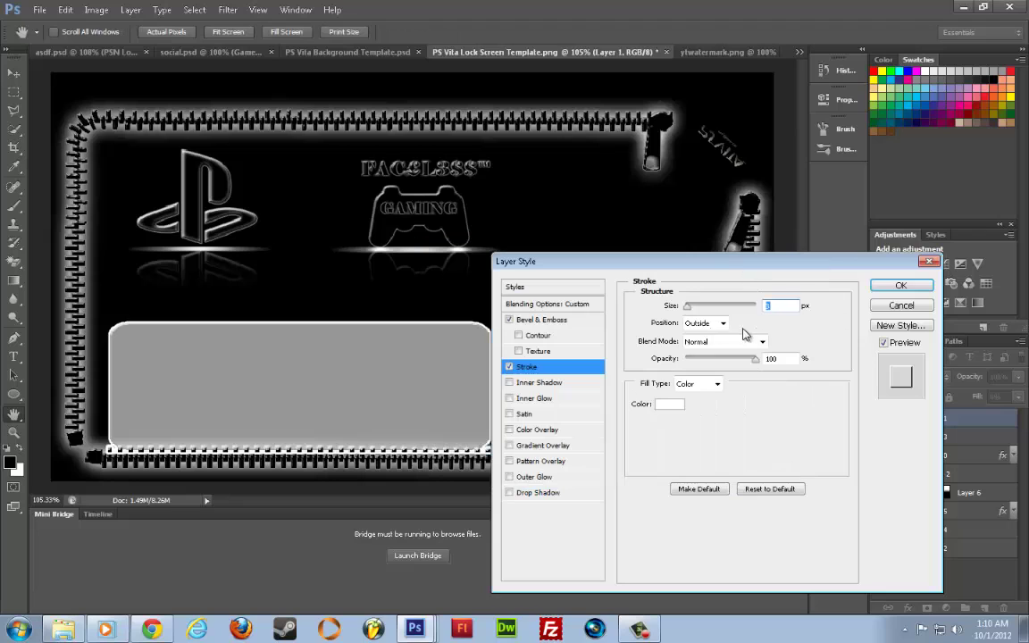
{"action": "left_click", "coordinate": [510, 367]}
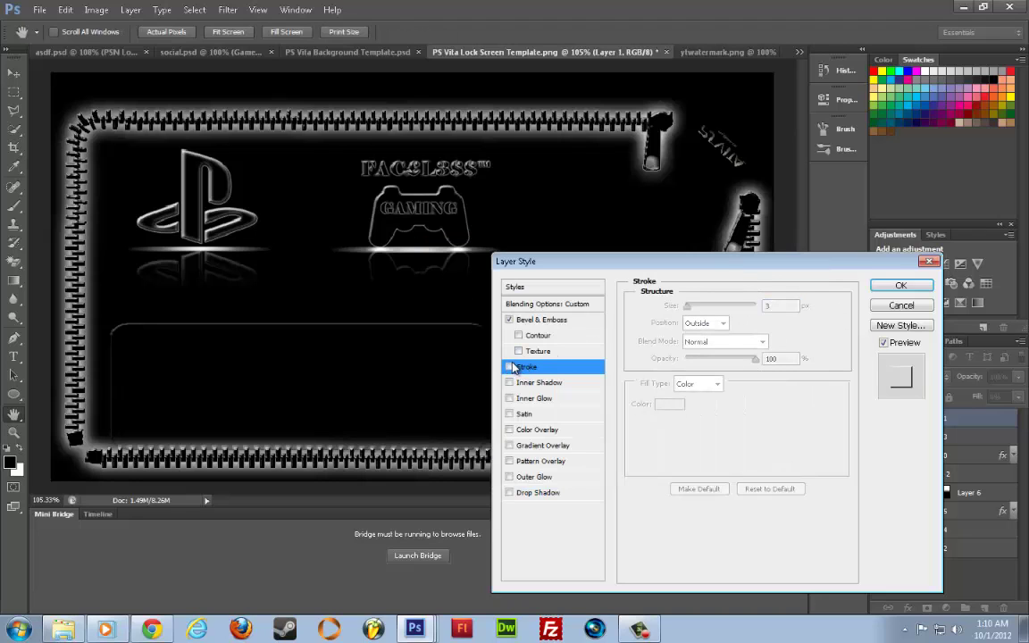
{"action": "left_click", "coordinate": [513, 399]}
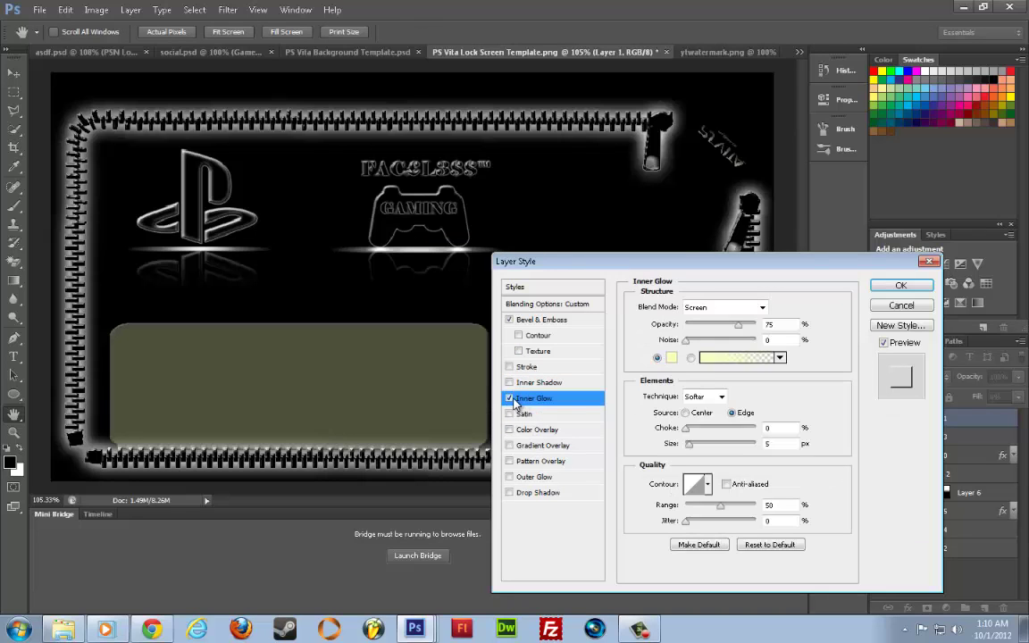
{"action": "left_click", "coordinate": [671, 357]}
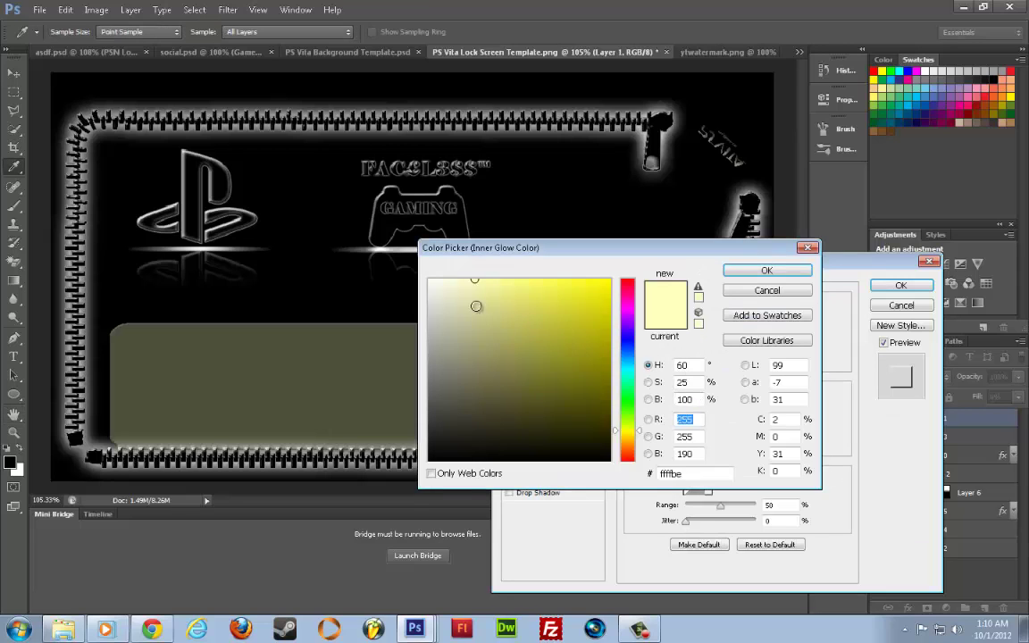
{"action": "left_click", "coordinate": [741, 270]}
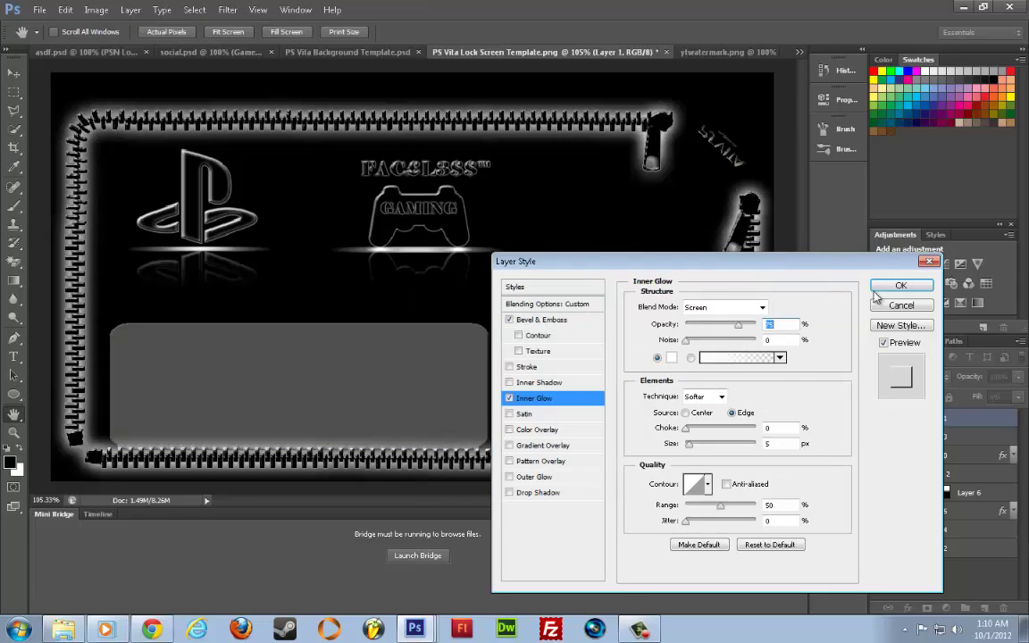
{"action": "left_click", "coordinate": [899, 307]}
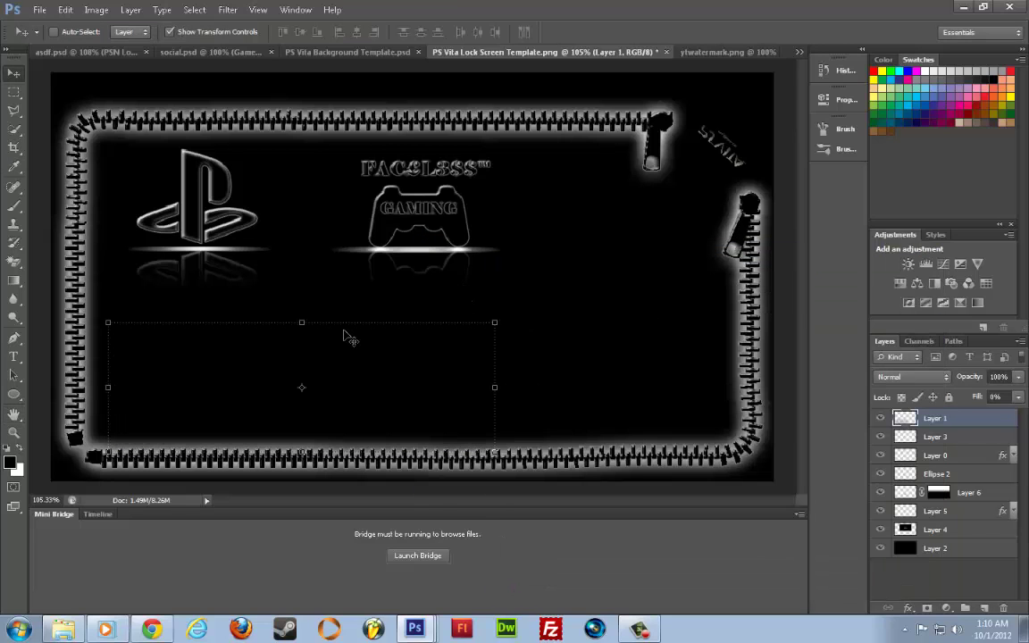
Keep Layer 1's Fill at 100% and lower its Opacity to 20% for a faint grey panel
{"action": "left_click", "coordinate": [1017, 378]}
{"action": "left_click", "coordinate": [1017, 396]}
{"action": "left_click_drag", "start_coordinate": [1014, 413], "coordinate": [948, 413]}
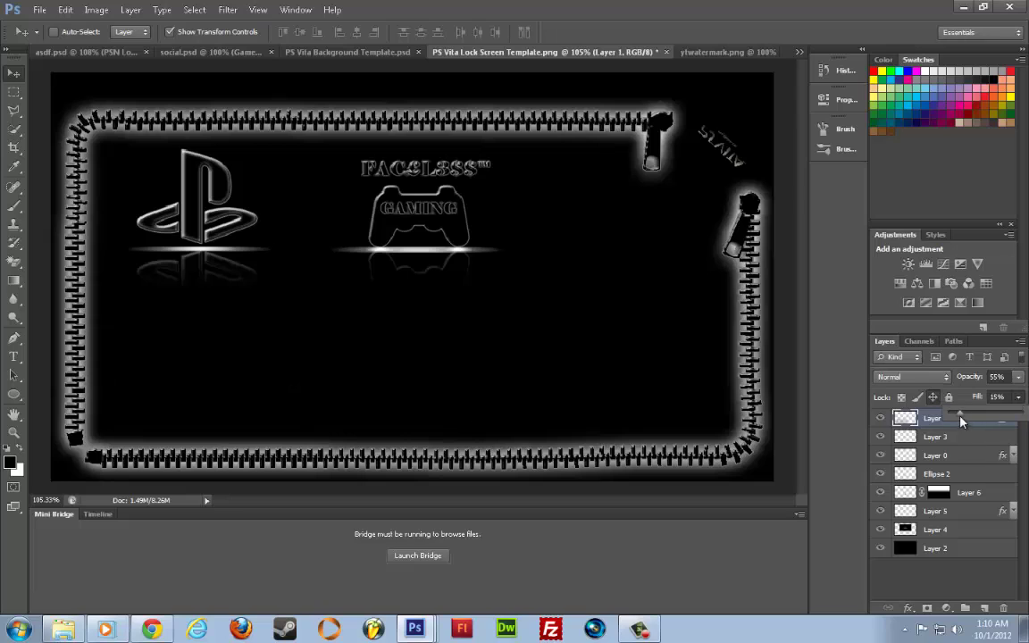
{"action": "key", "text": "ctrl+z"}
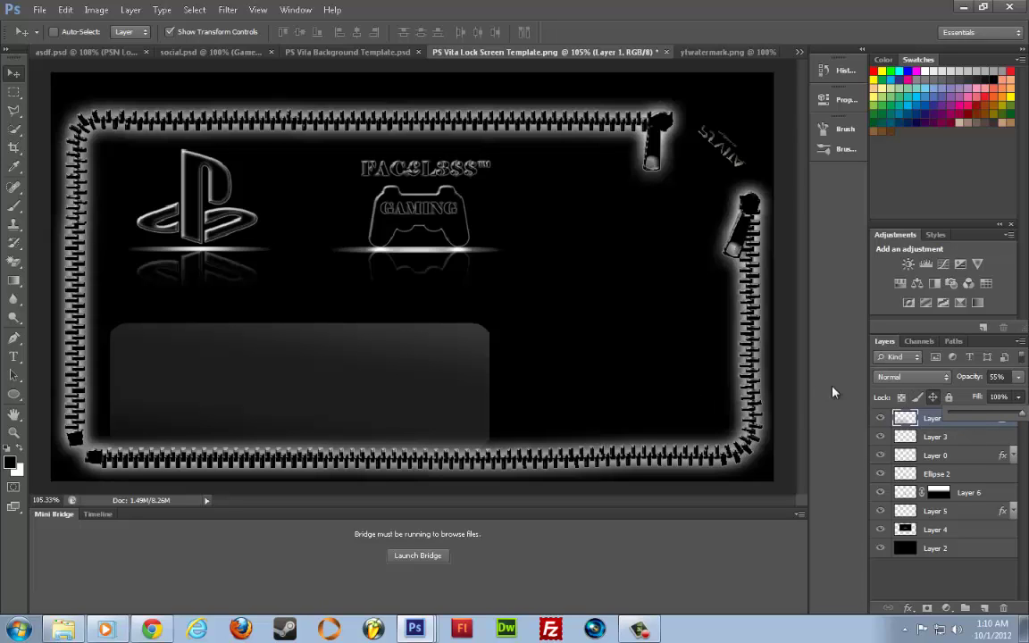
{"action": "left_click", "coordinate": [1017, 378]}
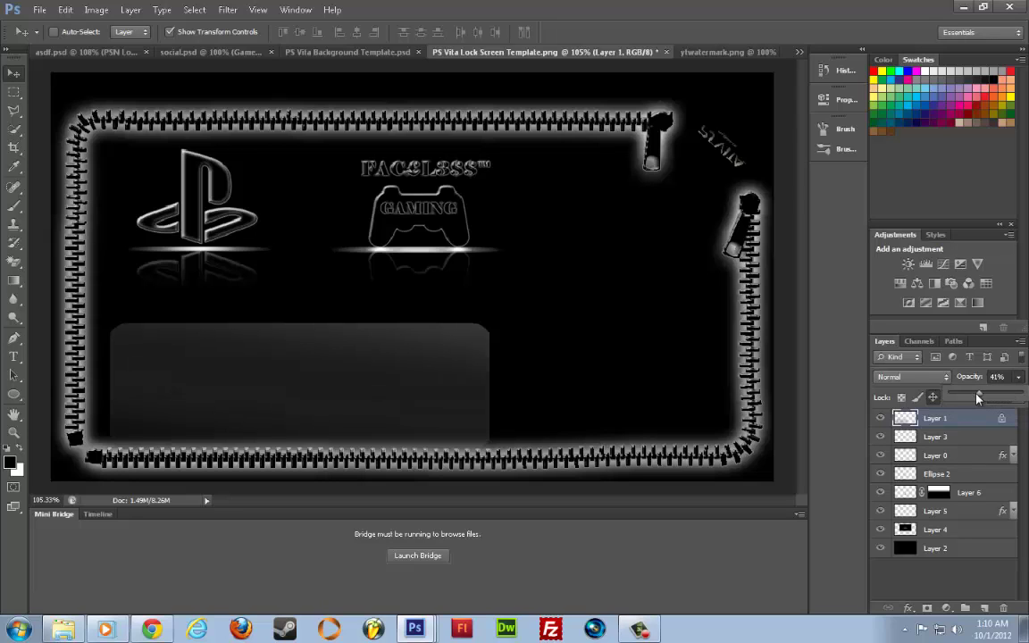
{"action": "left_click_drag", "start_coordinate": [974, 398], "coordinate": [967, 401]}
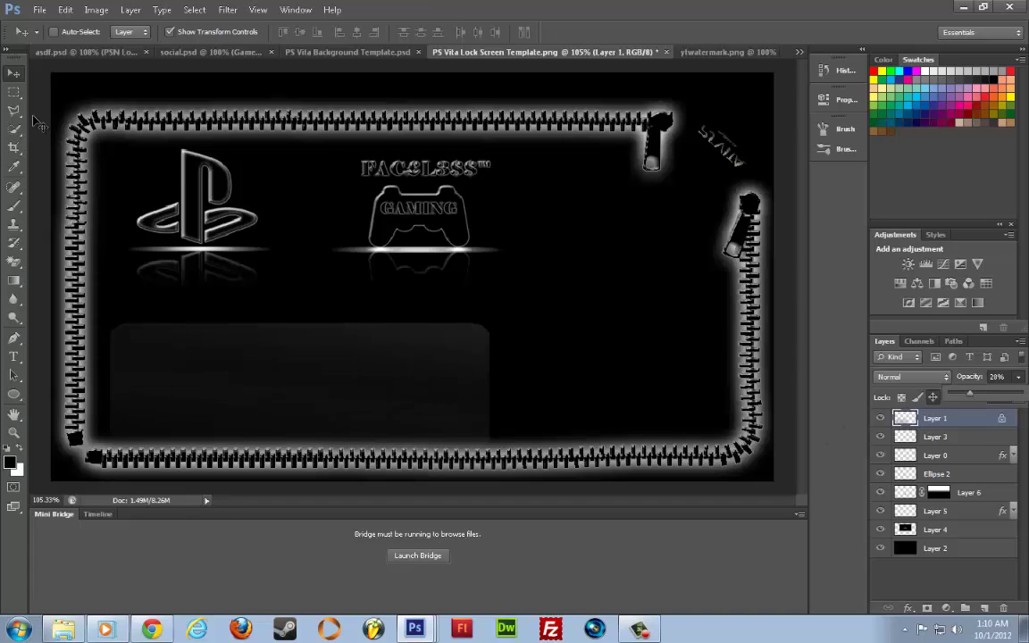
Open PSN_logo_color_trans from the My Pictures folder through File > Open
{"action": "left_click", "coordinate": [39, 10]}
{"action": "left_click", "coordinate": [46, 39]}
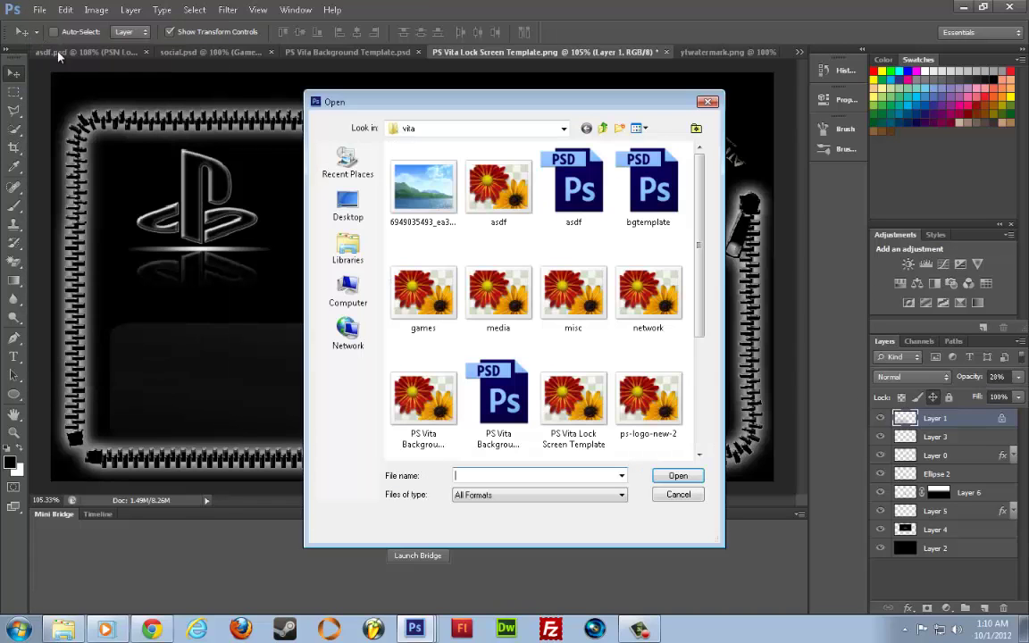
{"action": "left_click", "coordinate": [423, 192]}
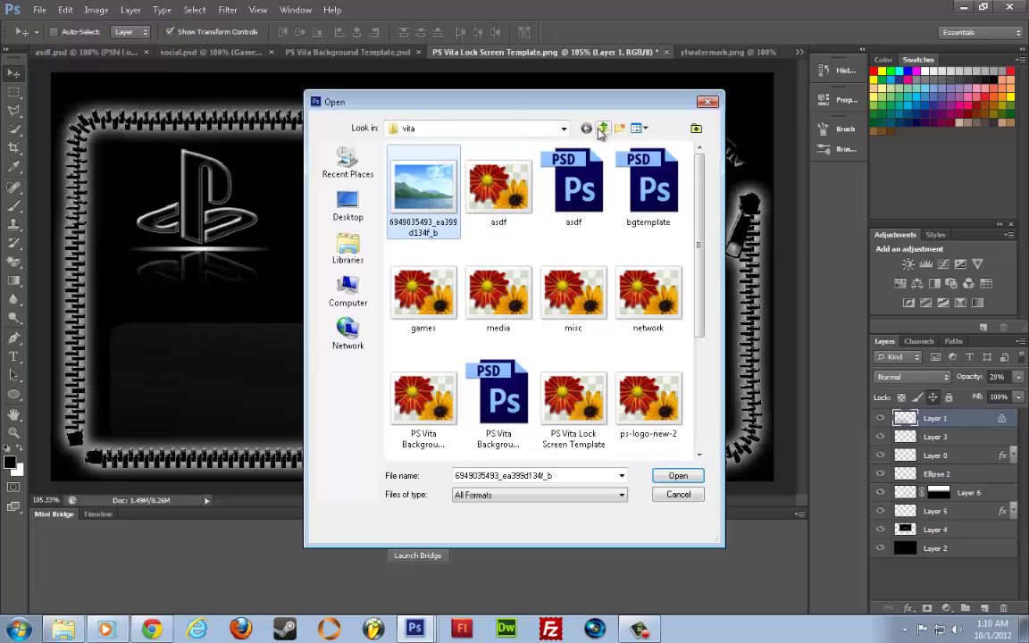
{"action": "key", "text": "BackSpace"}
{"action": "scroll", "coordinate": [540, 228], "scroll_direction": "down", "scroll_amount": 3}
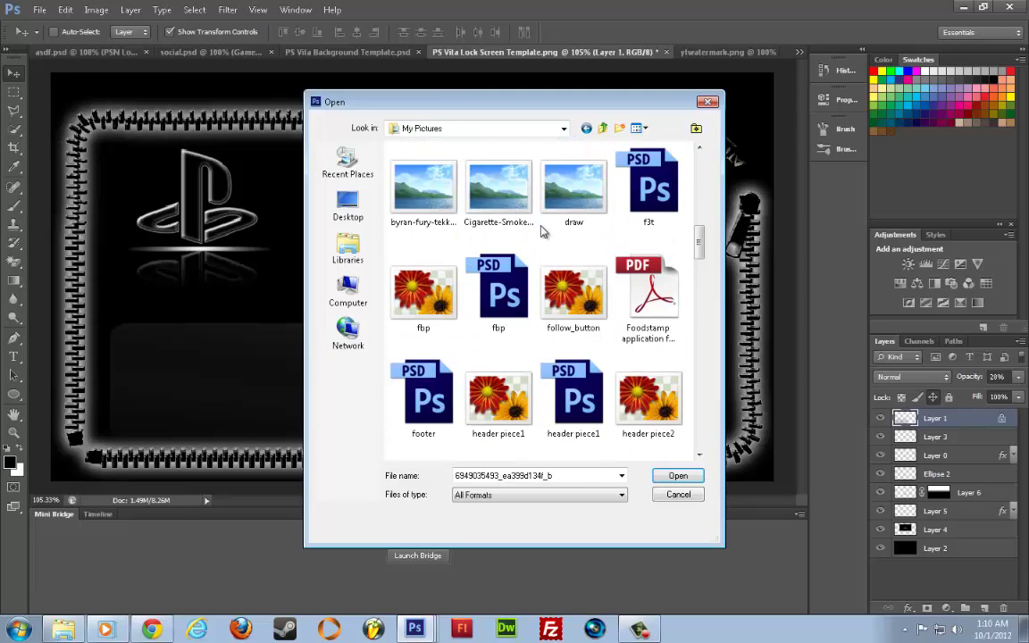
{"action": "scroll", "coordinate": [541, 231], "scroll_direction": "down", "scroll_amount": 3}
{"action": "left_click", "coordinate": [542, 231]}
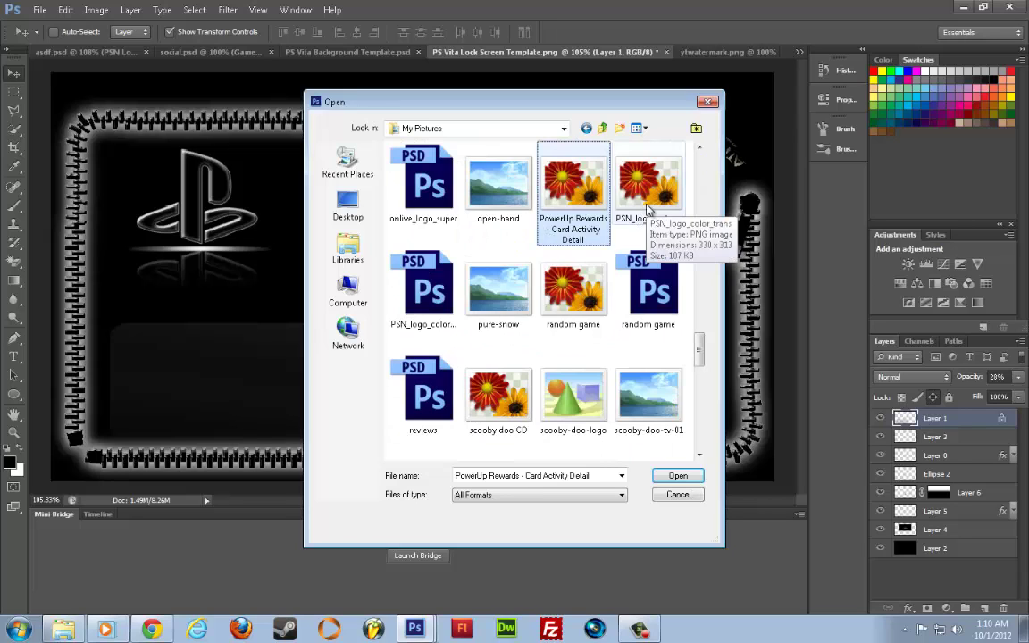
{"action": "left_click", "coordinate": [425, 295]}
{"action": "double_click", "coordinate": [422, 292]}
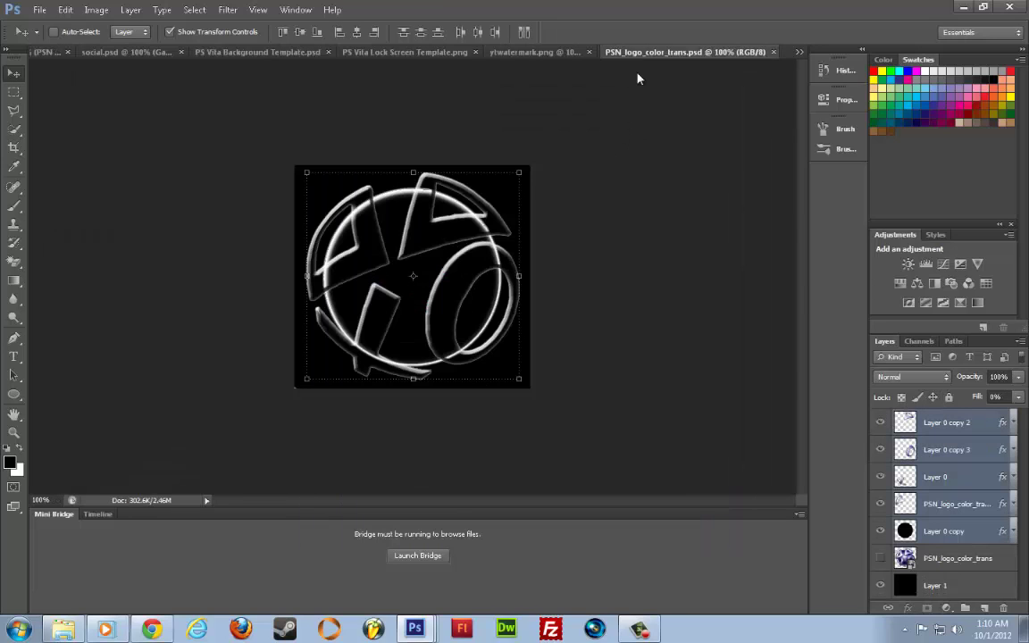
Float the PSN logo document and copy its layers into the lock screen
{"action": "left_click_drag", "start_coordinate": [636, 52], "coordinate": [502, 382]}
{"action": "left_click_drag", "start_coordinate": [561, 366], "coordinate": [515, 415]}
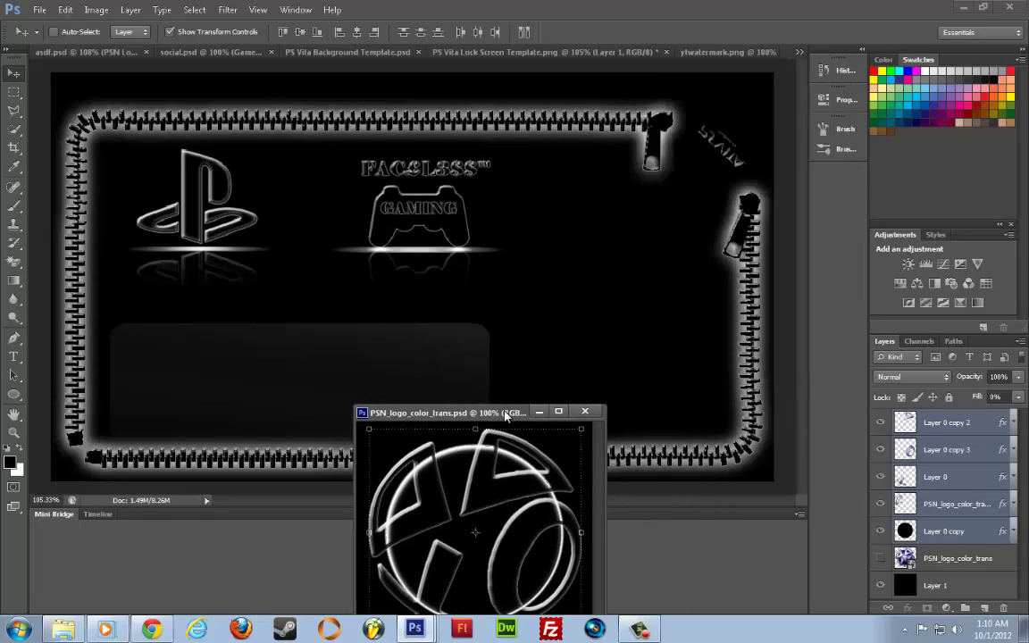
{"action": "left_click_drag", "start_coordinate": [890, 425], "coordinate": [596, 317]}
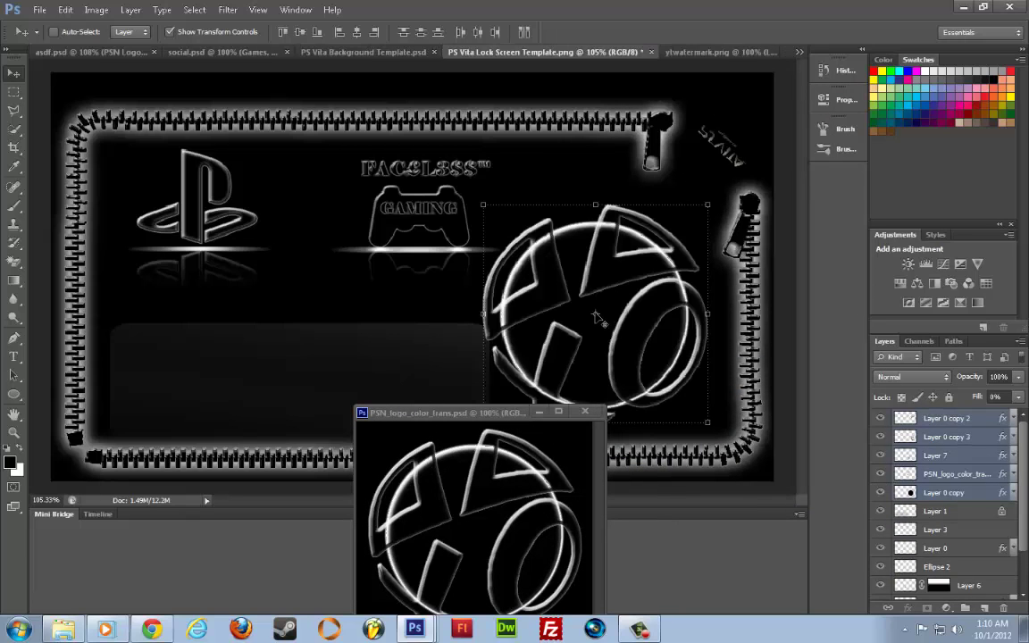
Scale the PSN logo to about 67% and place it lower right inside the zipper frame
{"action": "left_click_drag", "start_coordinate": [701, 197], "coordinate": [586, 300]}
{"action": "left_click_drag", "start_coordinate": [536, 340], "coordinate": [604, 336]}
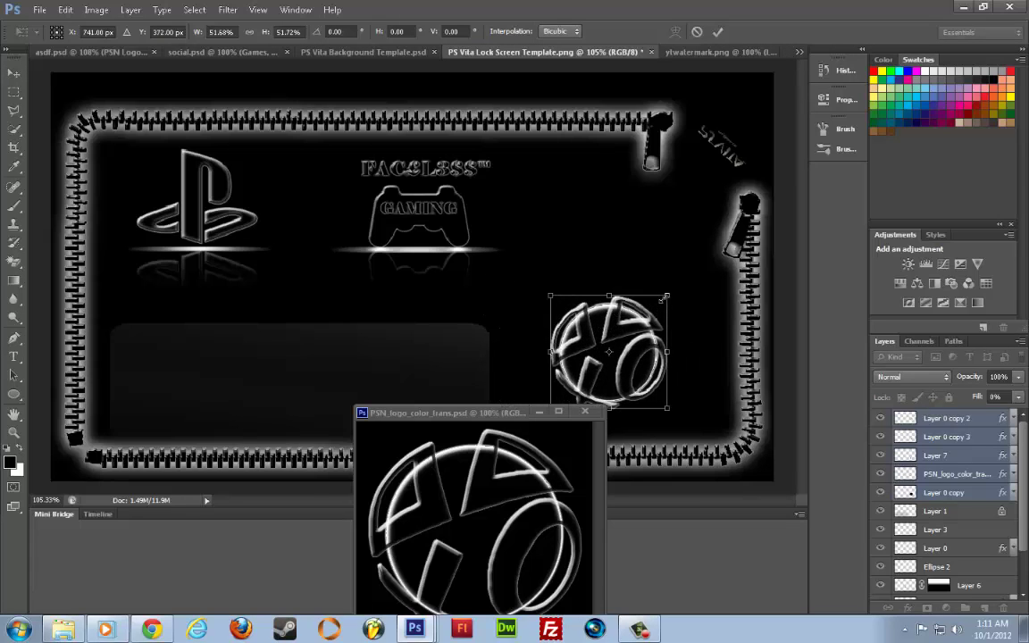
{"action": "left_click_drag", "start_coordinate": [664, 297], "coordinate": [691, 268]}
{"action": "left_click_drag", "start_coordinate": [619, 309], "coordinate": [648, 333]}
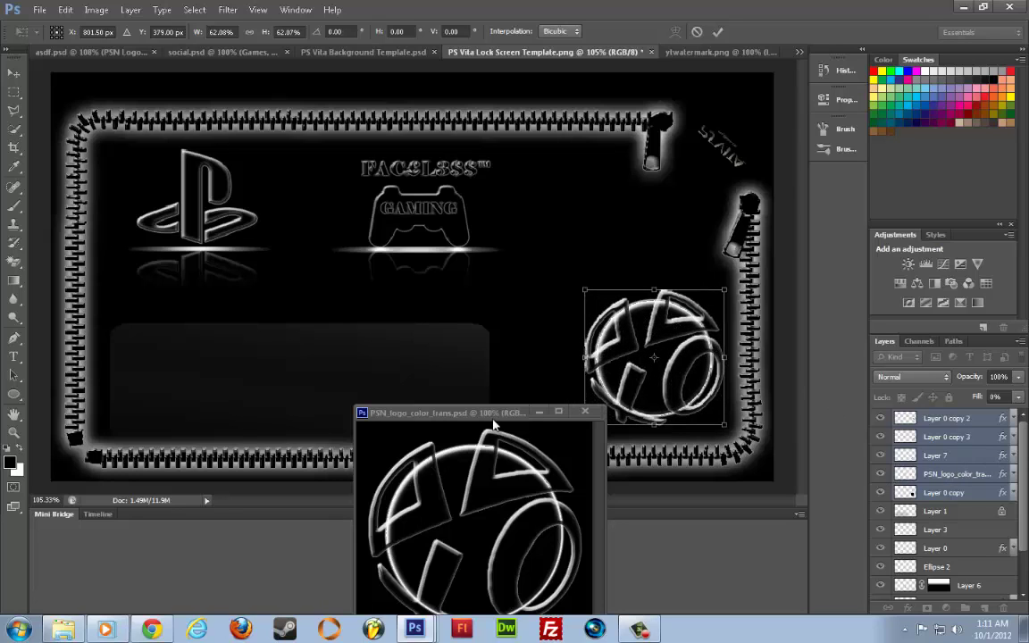
{"action": "left_click", "coordinate": [585, 411]}
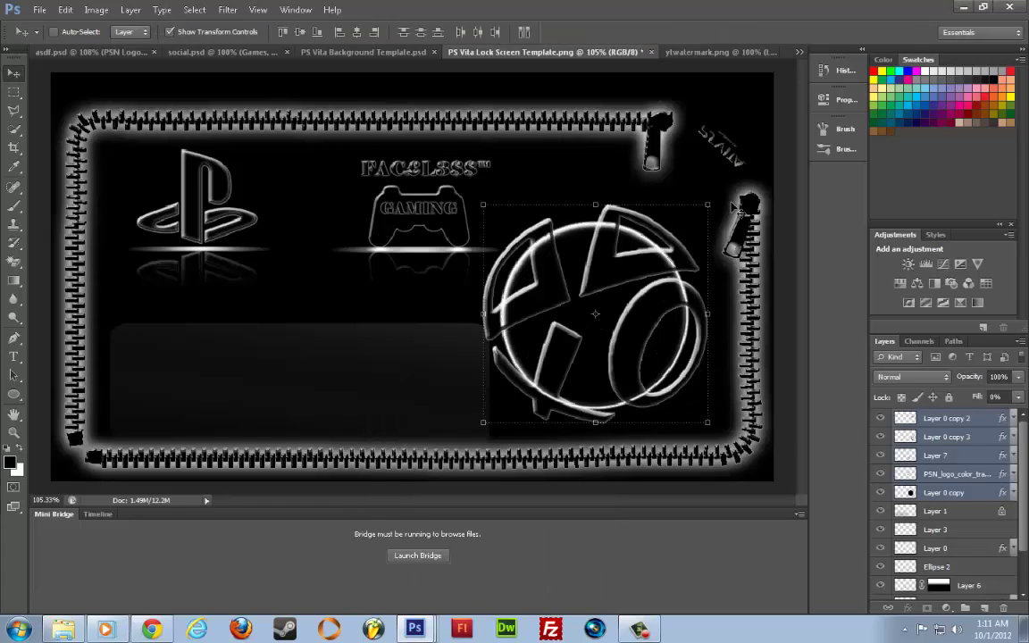
{"action": "left_click_drag", "start_coordinate": [483, 205], "coordinate": [556, 276]}
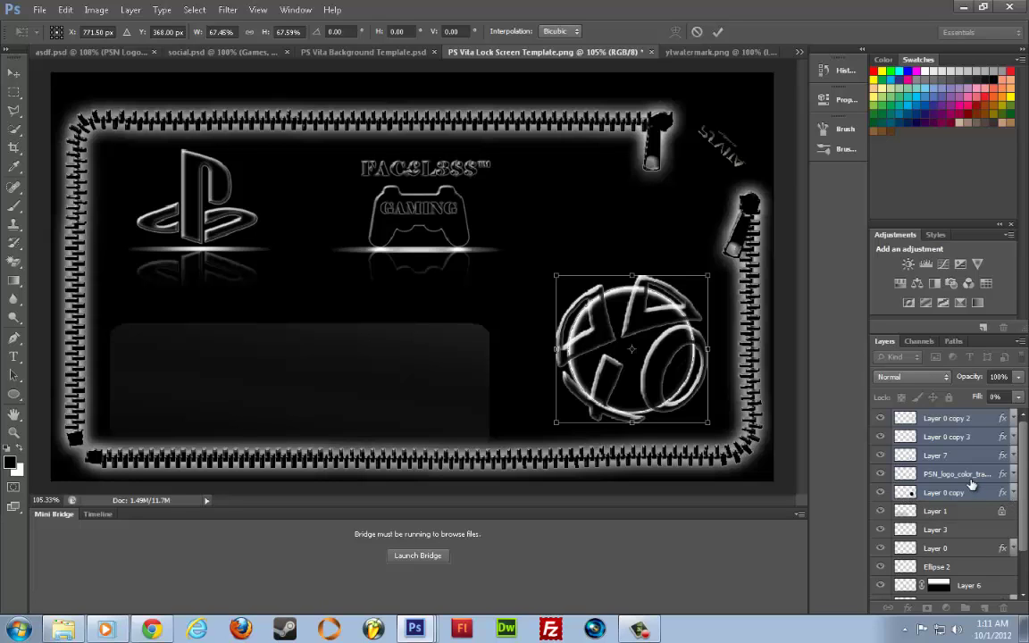
{"action": "key", "text": "Return"}
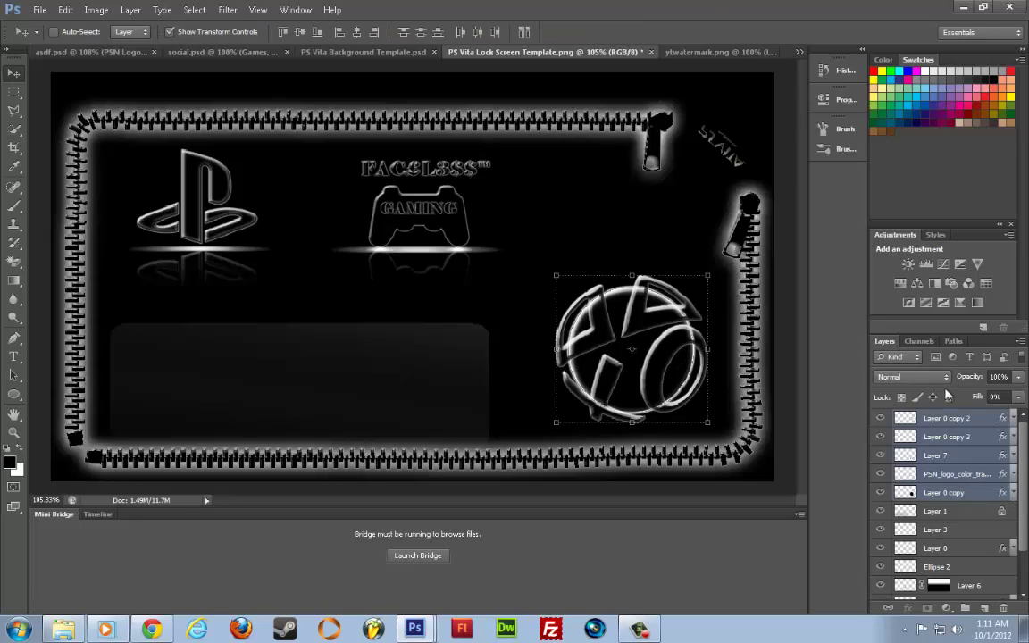
Show all layers' effects lists and bring up the layer menu for Layer 0 copy
{"action": "left_click", "coordinate": [1013, 456], "text": "alt"}
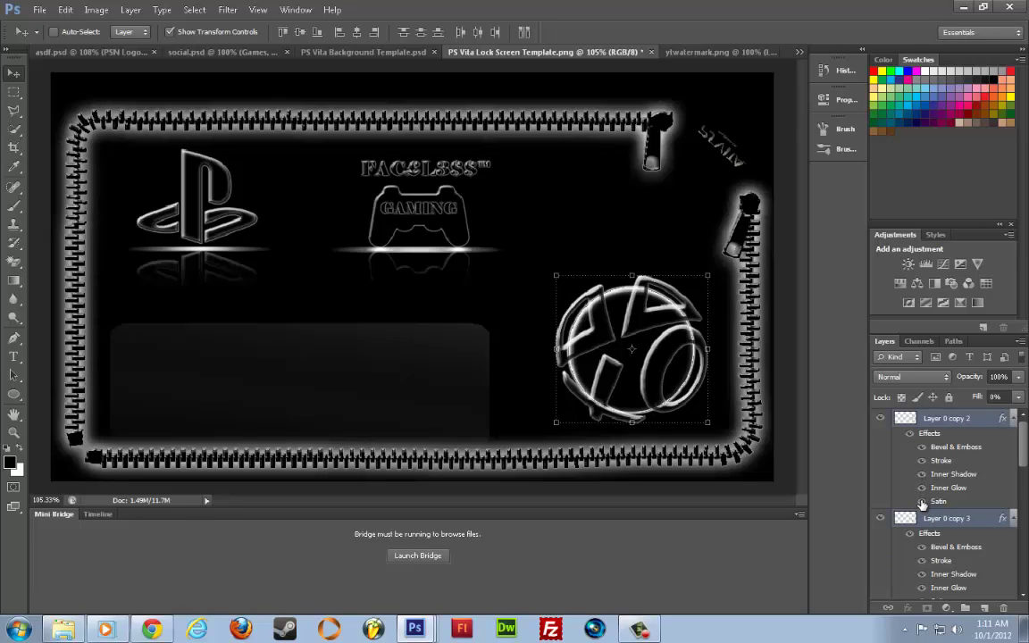
{"action": "scroll", "coordinate": [929, 509], "scroll_direction": "down", "scroll_amount": 2}
{"action": "left_click", "coordinate": [930, 502]}
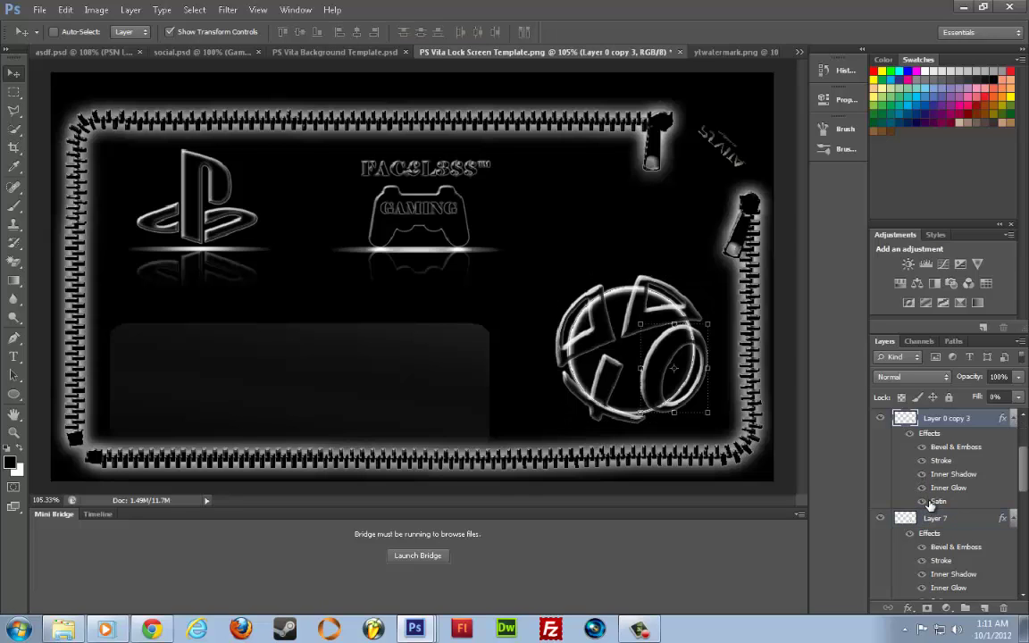
{"action": "scroll", "coordinate": [921, 563], "scroll_direction": "down", "scroll_amount": 2}
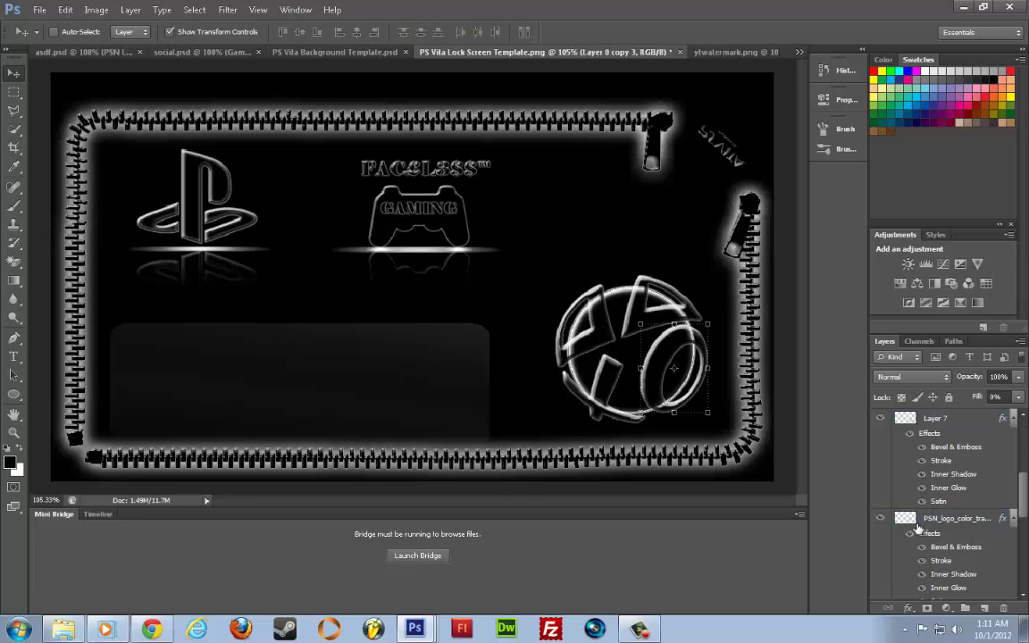
{"action": "scroll", "coordinate": [923, 503], "scroll_direction": "down", "scroll_amount": 2}
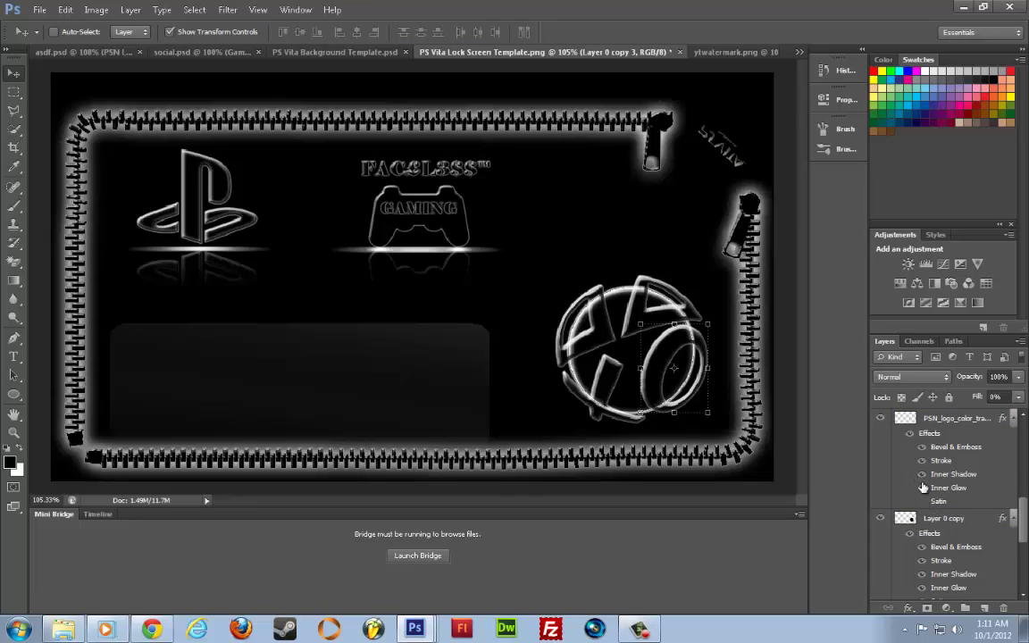
{"action": "scroll", "coordinate": [924, 503], "scroll_direction": "down", "scroll_amount": 2}
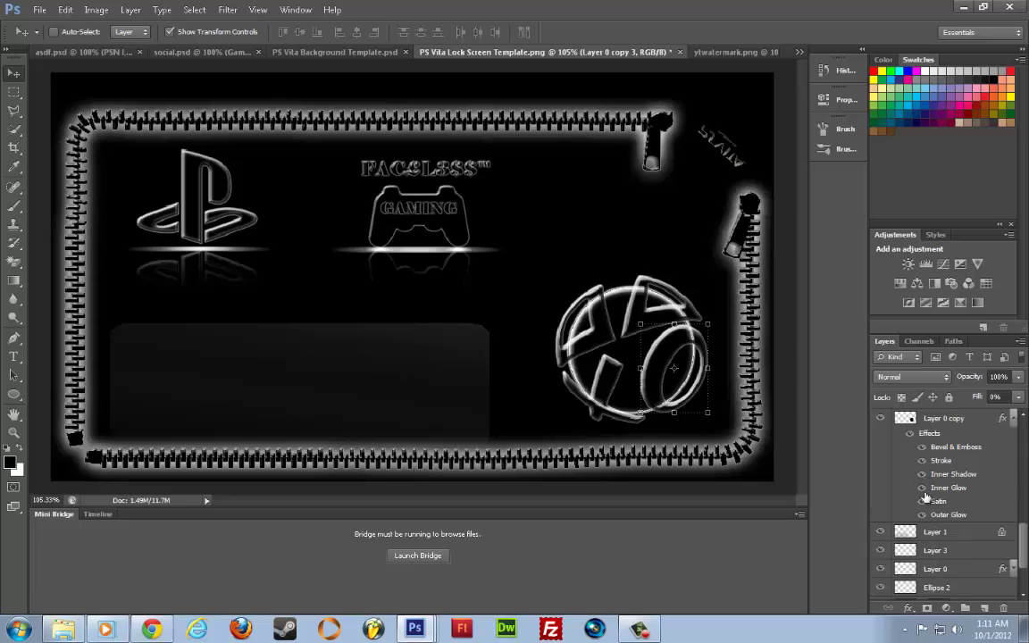
{"action": "left_click", "coordinate": [965, 421]}
{"action": "right_click", "coordinate": [952, 419]}
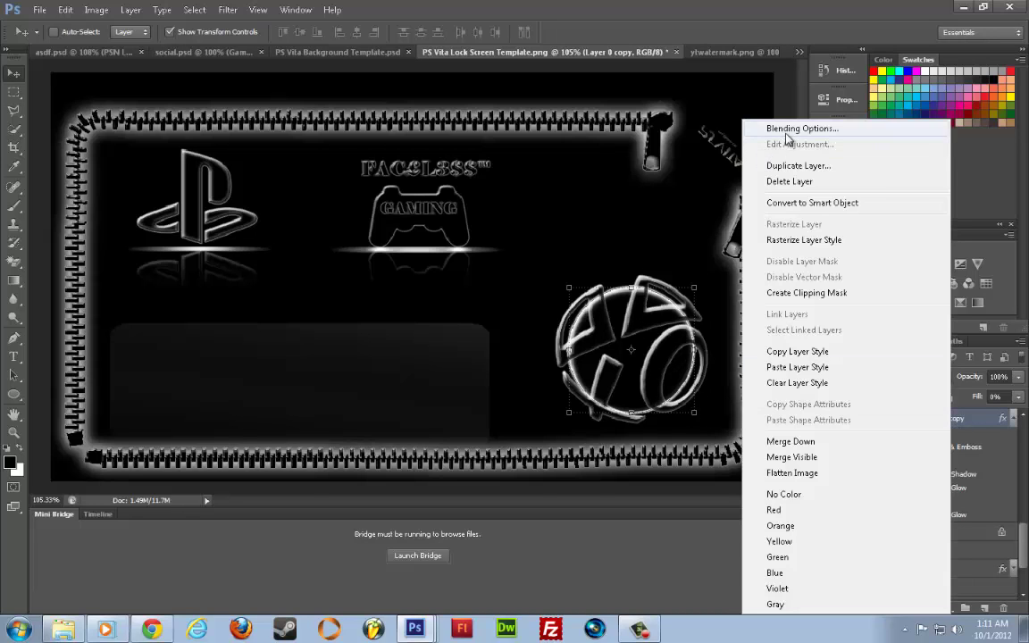
In Layer 0 copy's Blending Options, set Bevel & Emboss size 2 and Inner Glow size 1
{"action": "left_click", "coordinate": [789, 129]}
{"action": "left_click", "coordinate": [543, 319]}
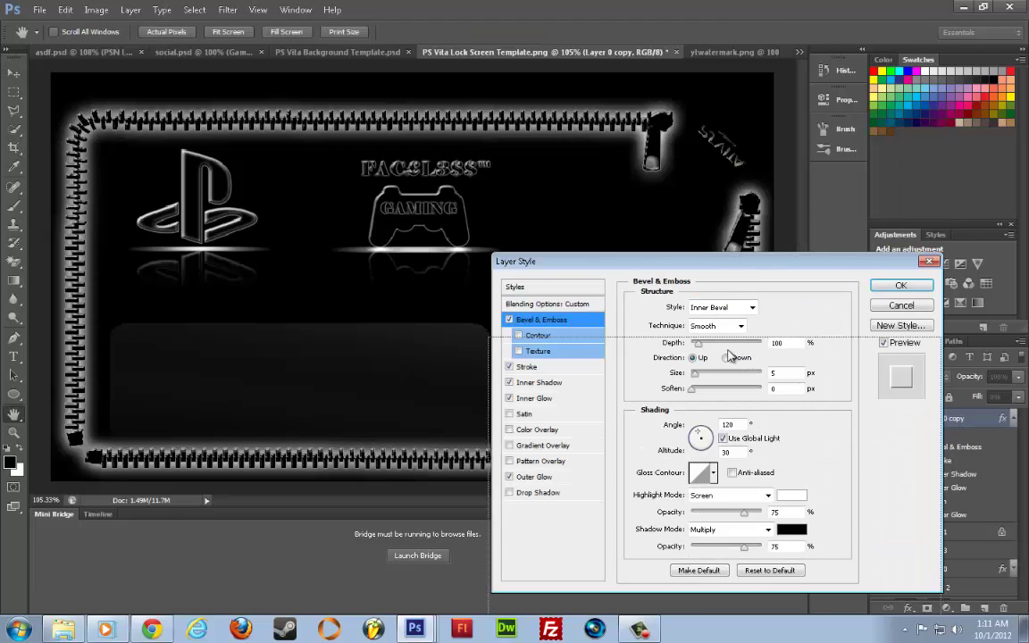
{"action": "left_click_drag", "start_coordinate": [732, 269], "coordinate": [724, 387]}
{"action": "left_click_drag", "start_coordinate": [697, 485], "coordinate": [683, 497]}
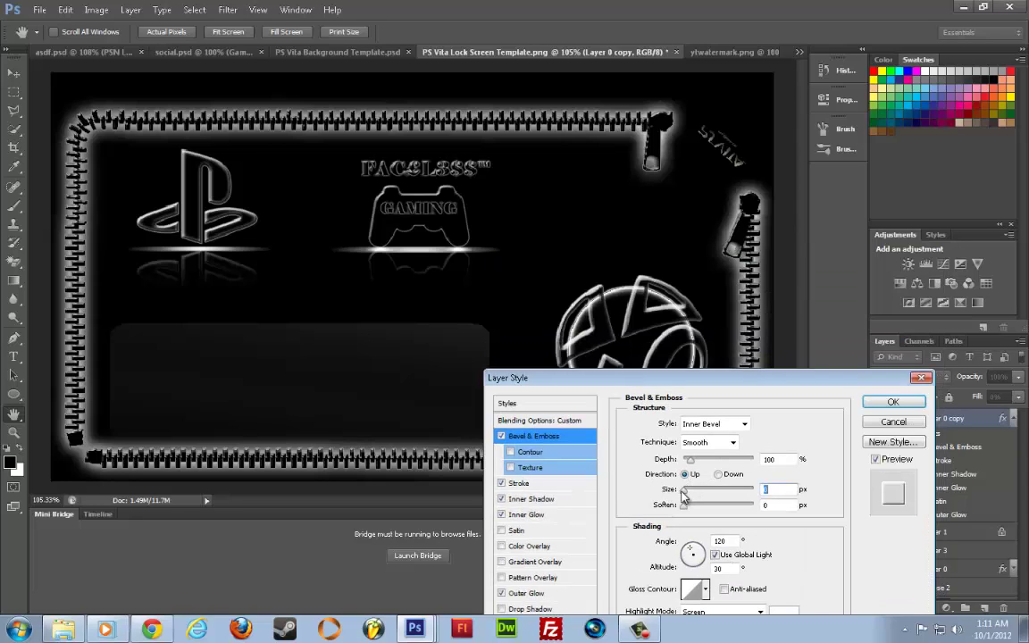
{"action": "type", "text": "2"}
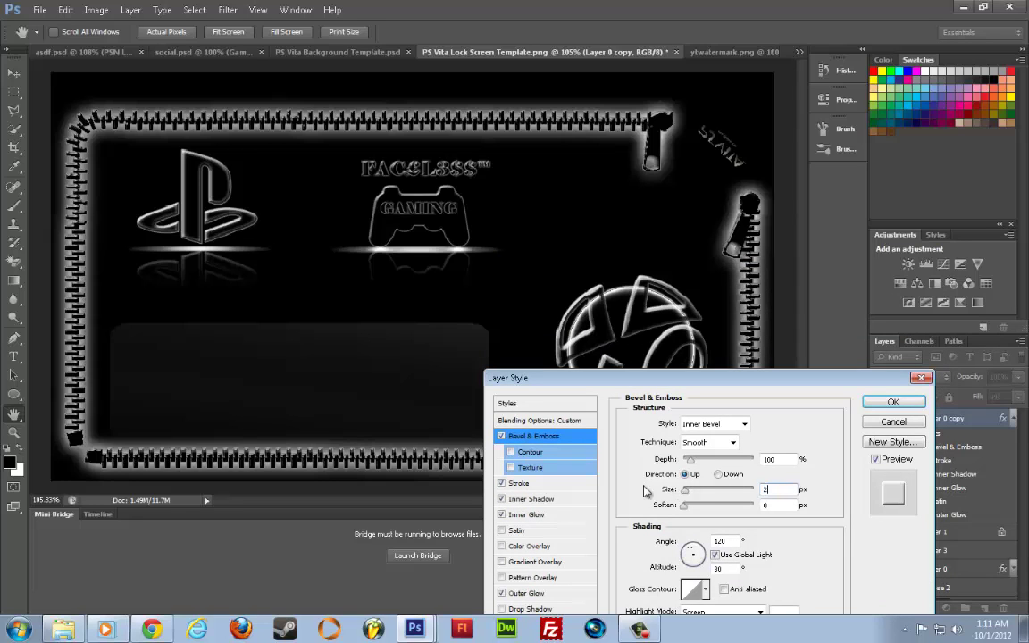
{"action": "left_click", "coordinate": [547, 514]}
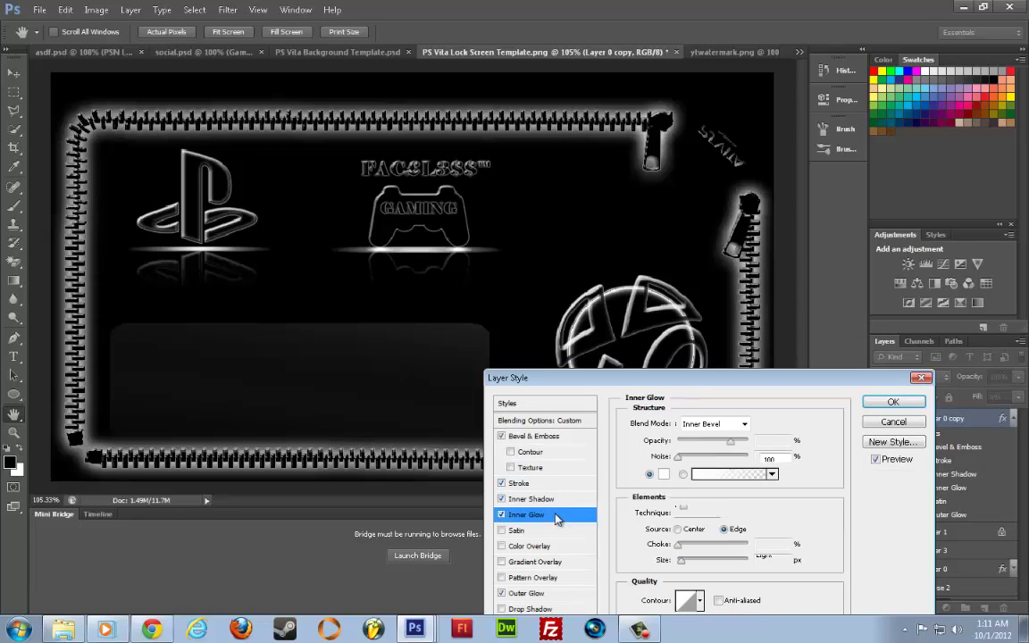
{"action": "left_click", "coordinate": [690, 561]}
{"action": "type", "text": "3"}
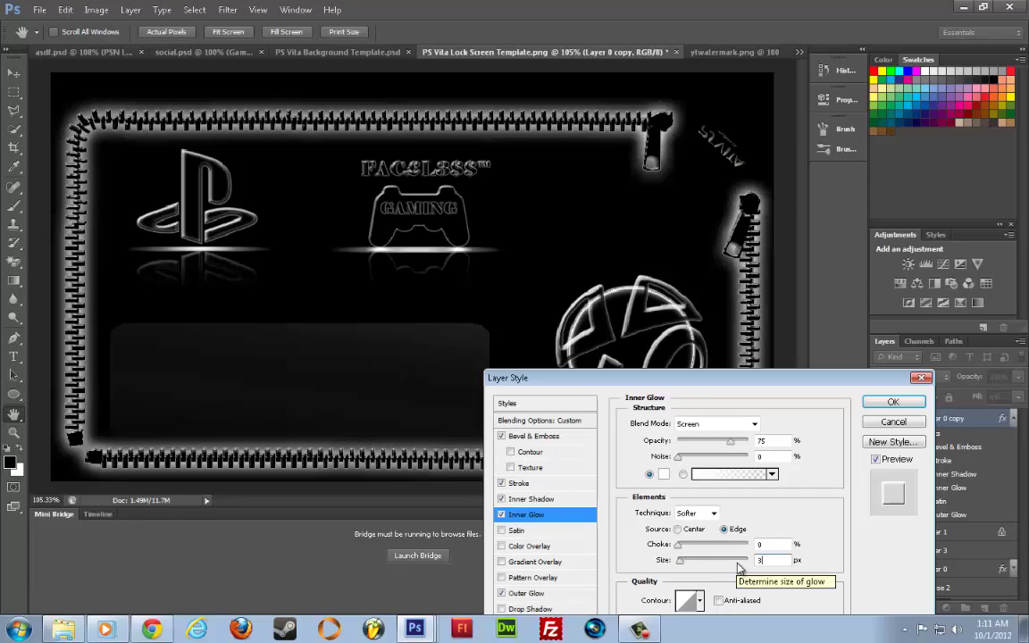
{"action": "key", "text": "BackSpace"}
{"action": "type", "text": "1"}
Turn off Outer Glow, reduce Inner Shadow size to about 1, and apply the style
{"action": "left_click", "coordinate": [526, 592]}
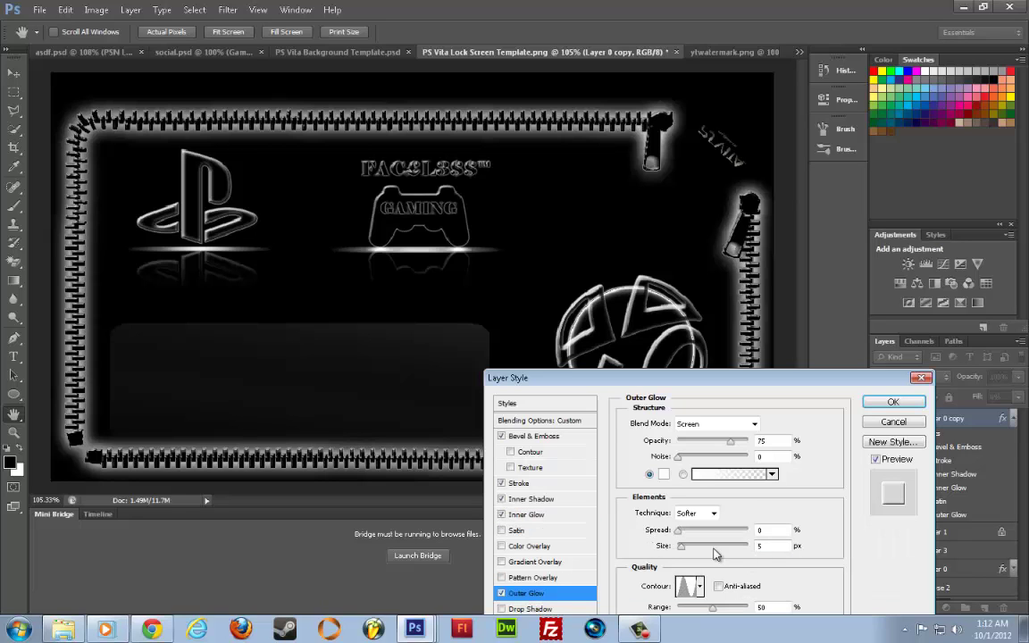
{"action": "left_click_drag", "start_coordinate": [681, 553], "coordinate": [656, 555]}
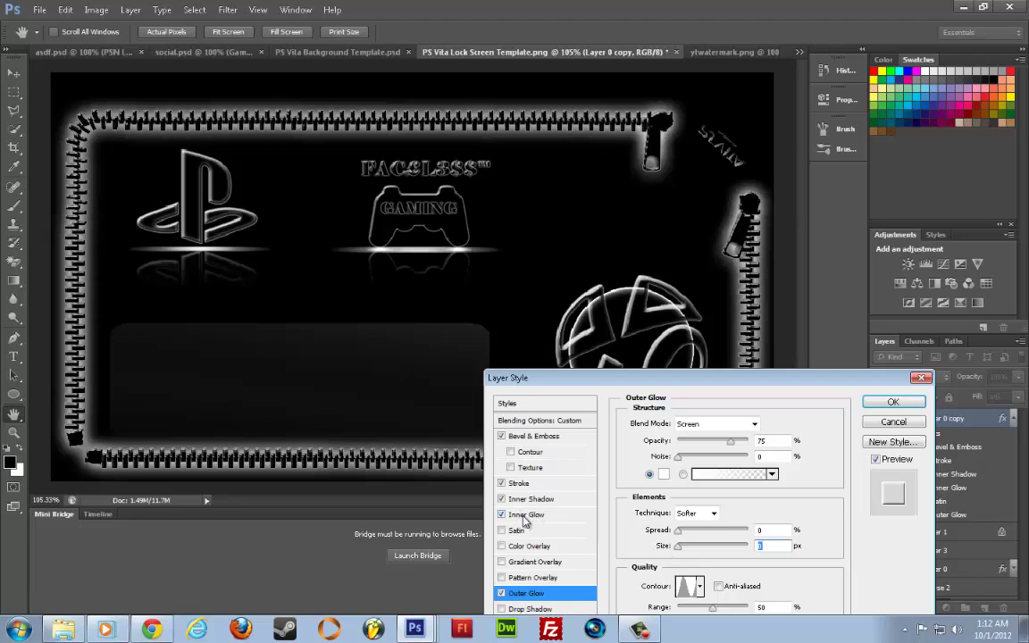
{"action": "left_click", "coordinate": [501, 593]}
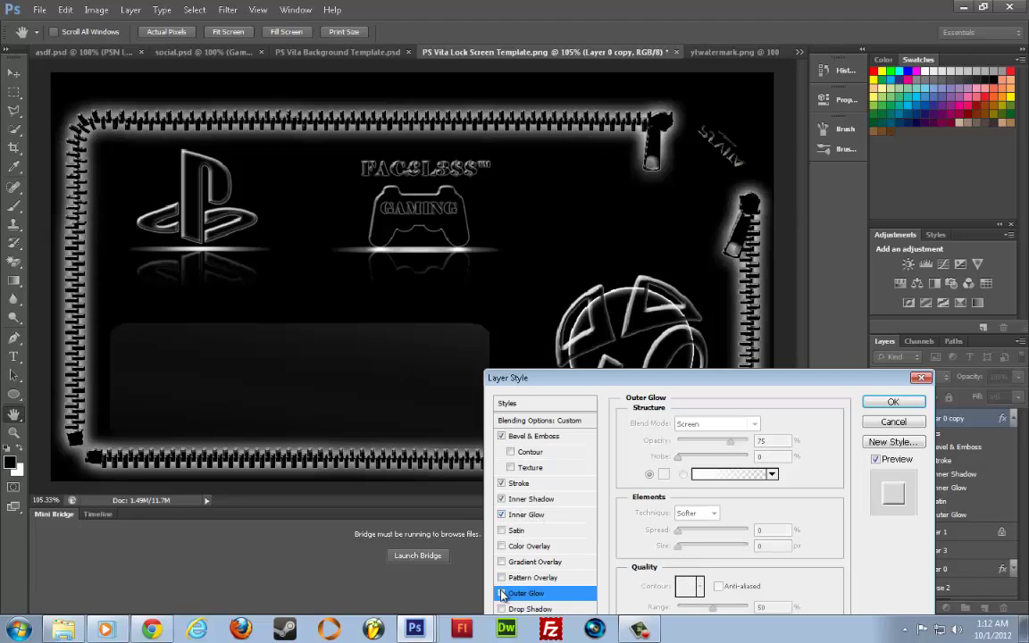
{"action": "left_click", "coordinate": [531, 499]}
{"action": "mouse_move", "coordinate": [688, 524]}
{"action": "left_mouse_down"}
{"action": "mouse_move", "coordinate": [675, 525]}
{"action": "mouse_move", "coordinate": [687, 527]}
{"action": "left_mouse_up"}
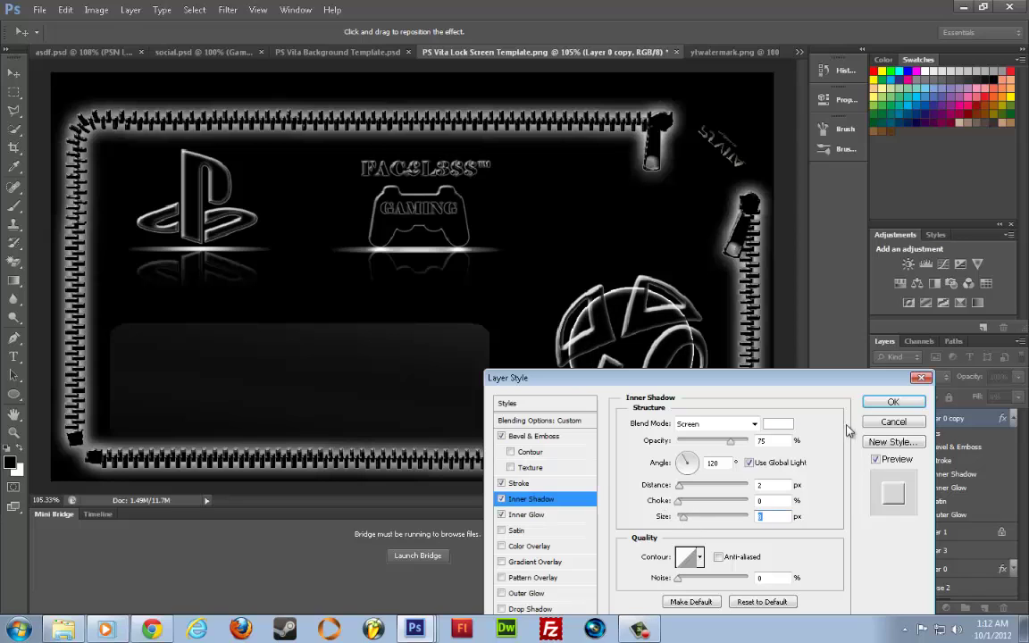
{"action": "left_click", "coordinate": [893, 402]}
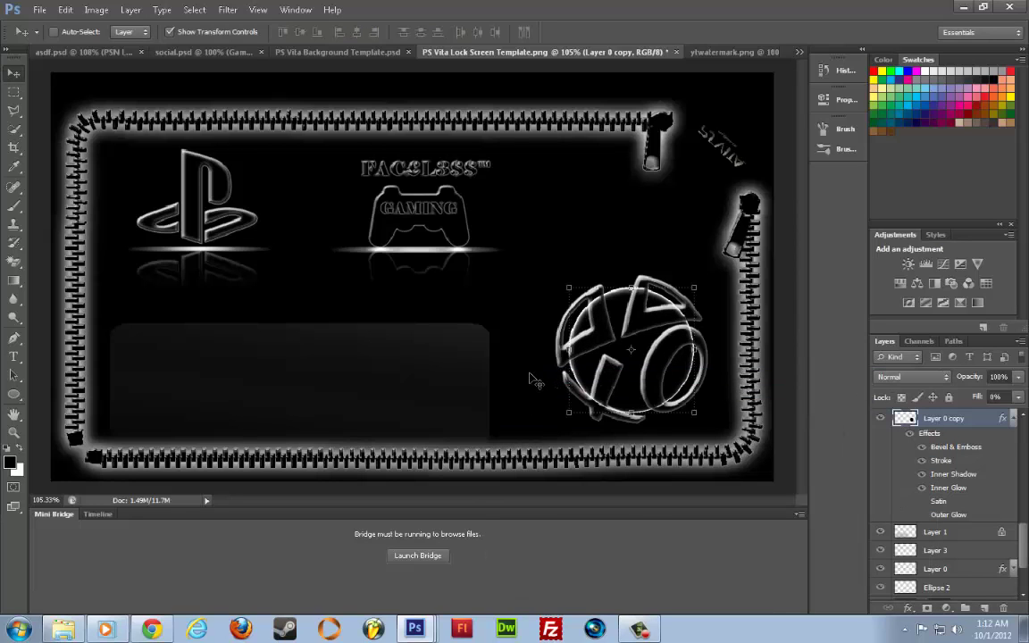
Collapse the effects lists of Layer 0 copy 2, Layer 0 copy 3, Layer 7 and the PSN logo layer
{"action": "scroll", "coordinate": [1019, 435], "scroll_direction": "down", "scroll_amount": 2}
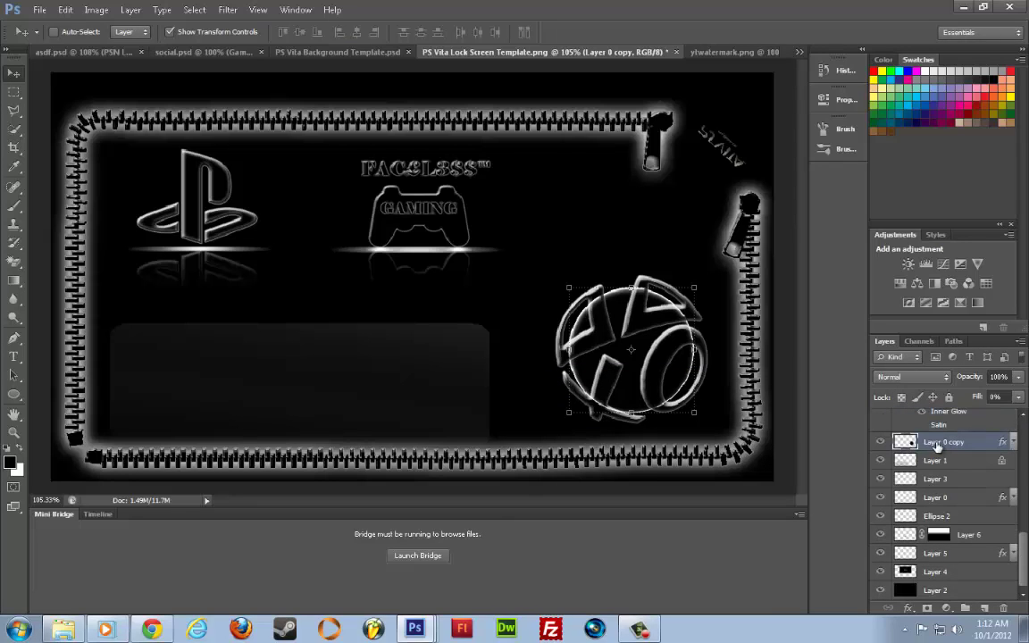
{"action": "left_click_drag", "start_coordinate": [1019, 555], "coordinate": [1013, 422]}
{"action": "left_click", "coordinate": [1013, 418]}
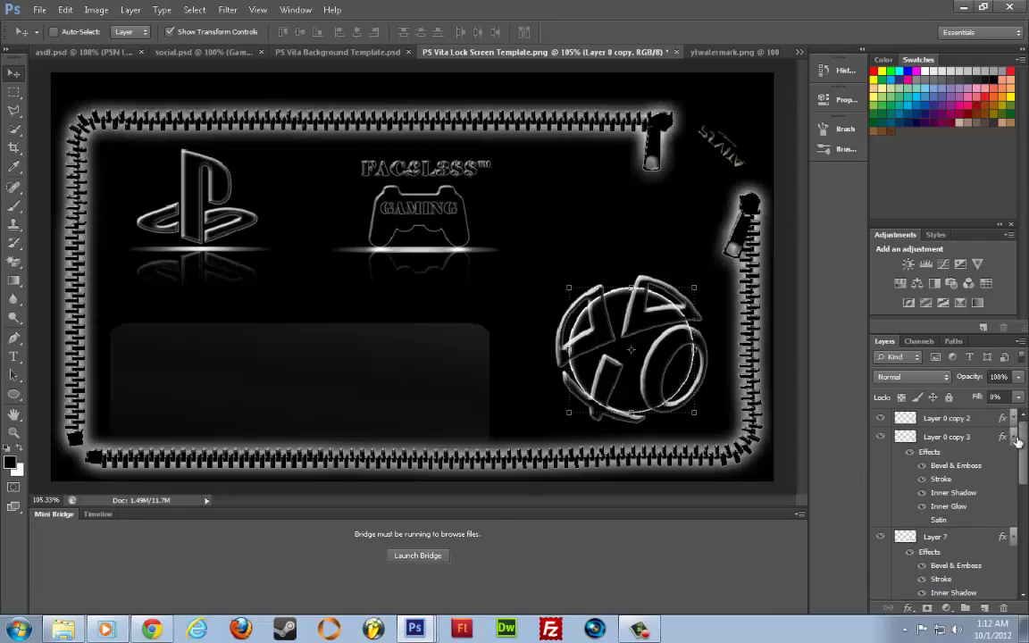
{"action": "left_click", "coordinate": [1012, 437]}
{"action": "left_click", "coordinate": [1012, 455]}
{"action": "left_click", "coordinate": [1013, 474]}
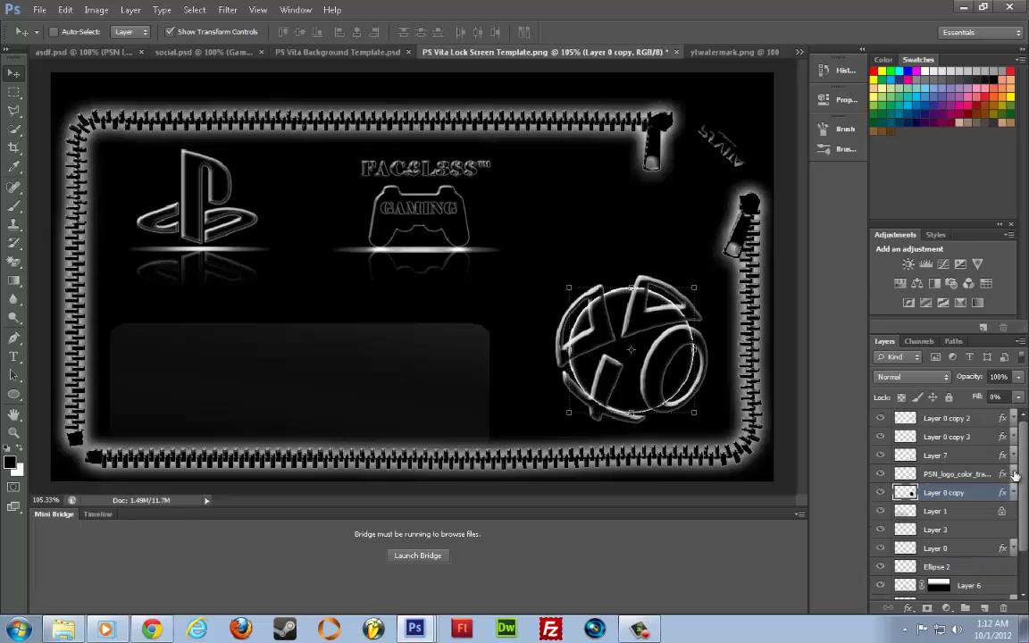
Select the five PSN logo layers and merge them into one layer
{"action": "right_click", "coordinate": [948, 424]}
{"action": "left_click", "coordinate": [957, 432]}
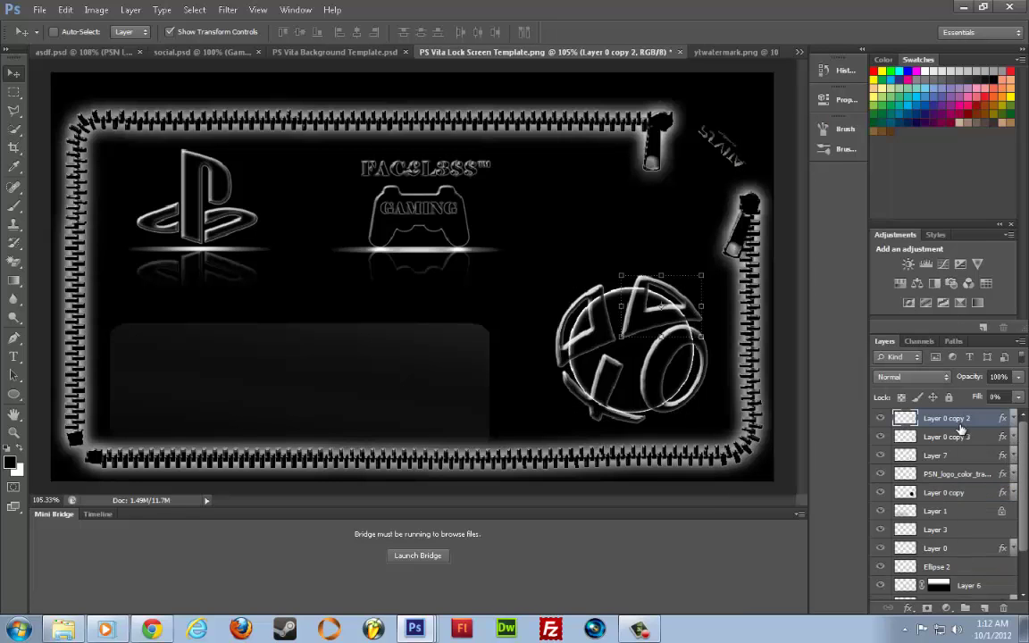
{"action": "left_click", "coordinate": [938, 456], "text": "shift"}
{"action": "left_click", "coordinate": [948, 496], "text": "shift"}
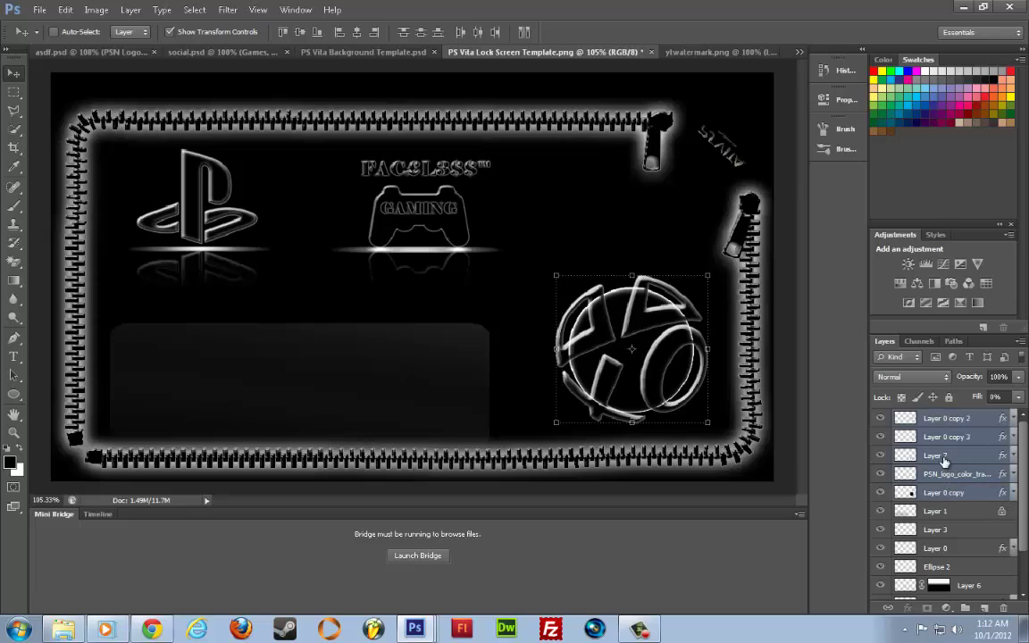
{"action": "right_click", "coordinate": [948, 496]}
{"action": "left_click", "coordinate": [779, 441]}
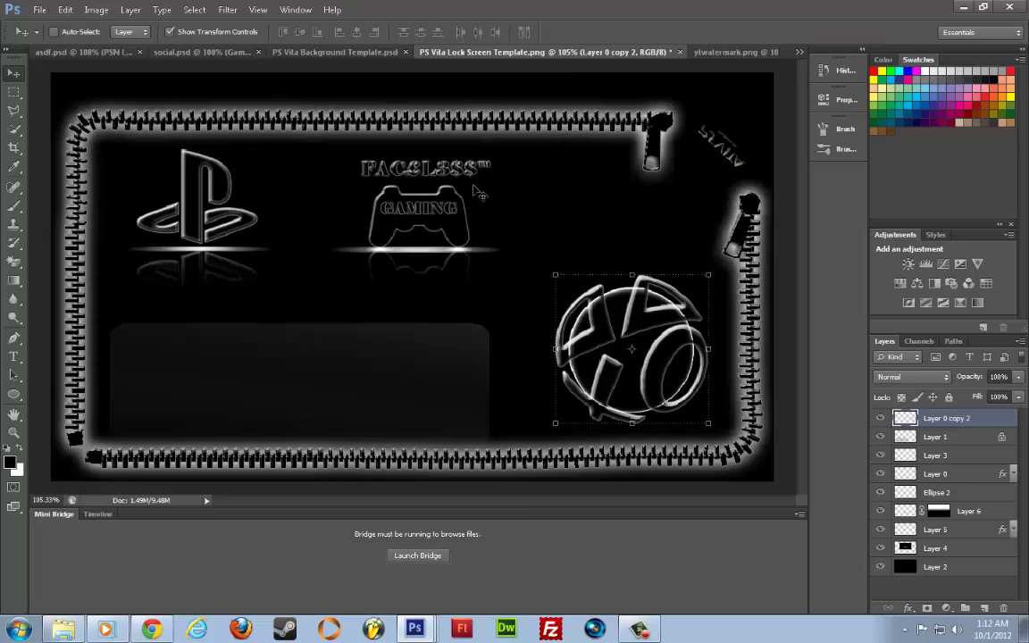
In the PS Vita Background Template, nudge the right-hand circles slightly left and save
{"action": "left_click", "coordinate": [324, 52]}
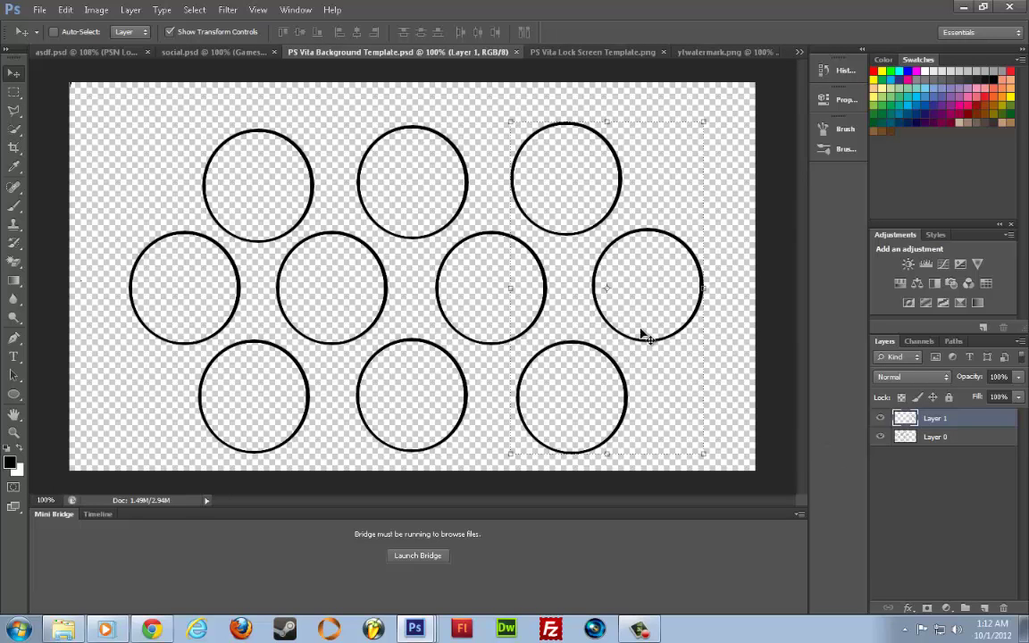
{"action": "key", "text": "Left"}
{"action": "key", "text": "Left"}
{"action": "key", "text": "Left"}
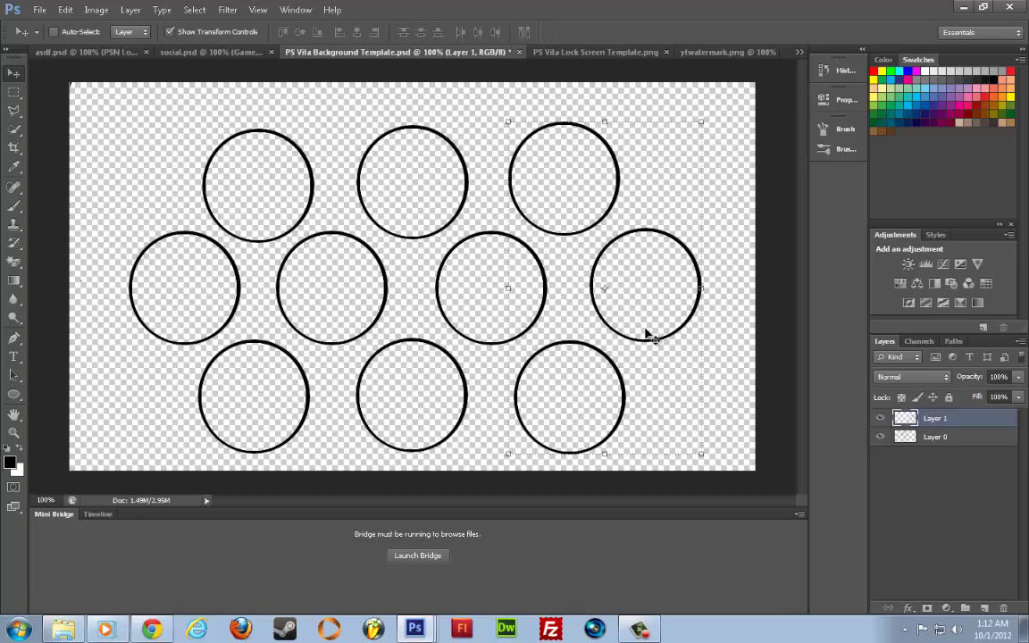
{"action": "key", "text": "Left"}
{"action": "key", "text": "Left"}
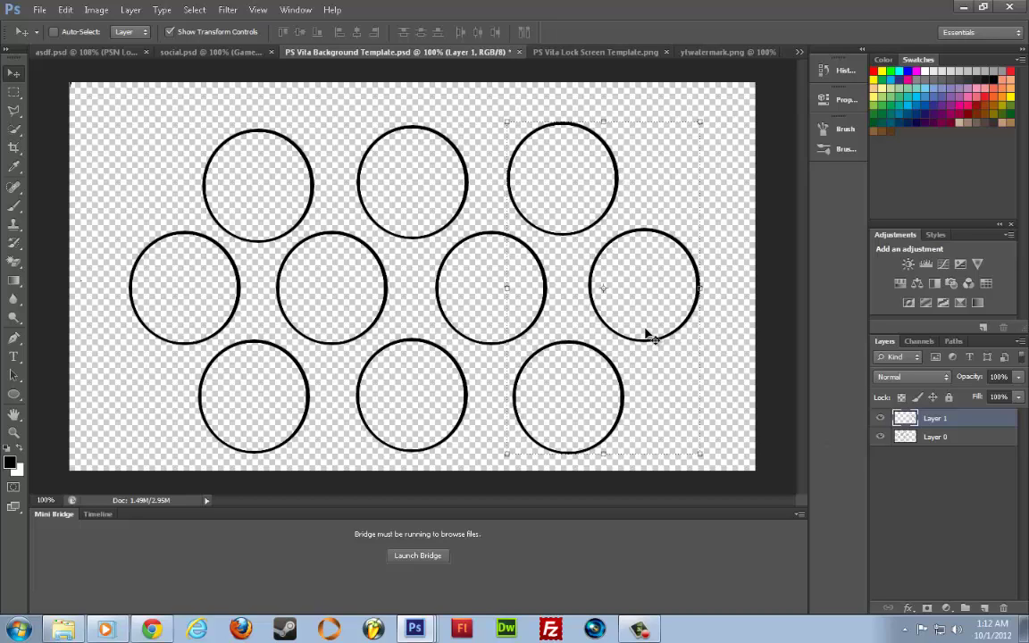
{"action": "left_click", "coordinate": [40, 8]}
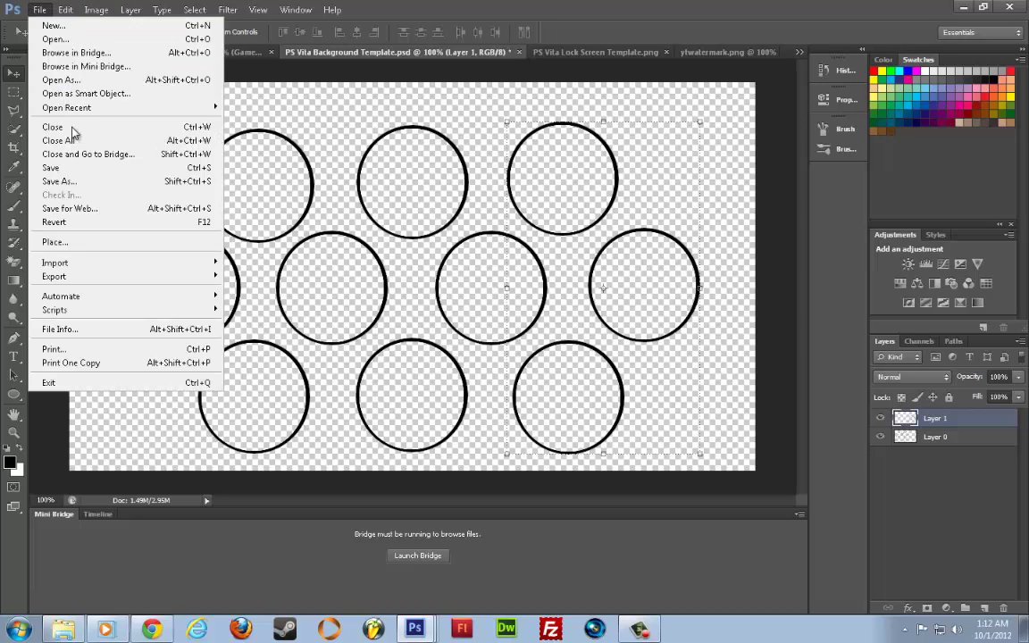
{"action": "left_click", "coordinate": [73, 167]}
Save a PNG copy as PS Vita Background Template.png, replacing the existing file
{"action": "left_click", "coordinate": [40, 10]}
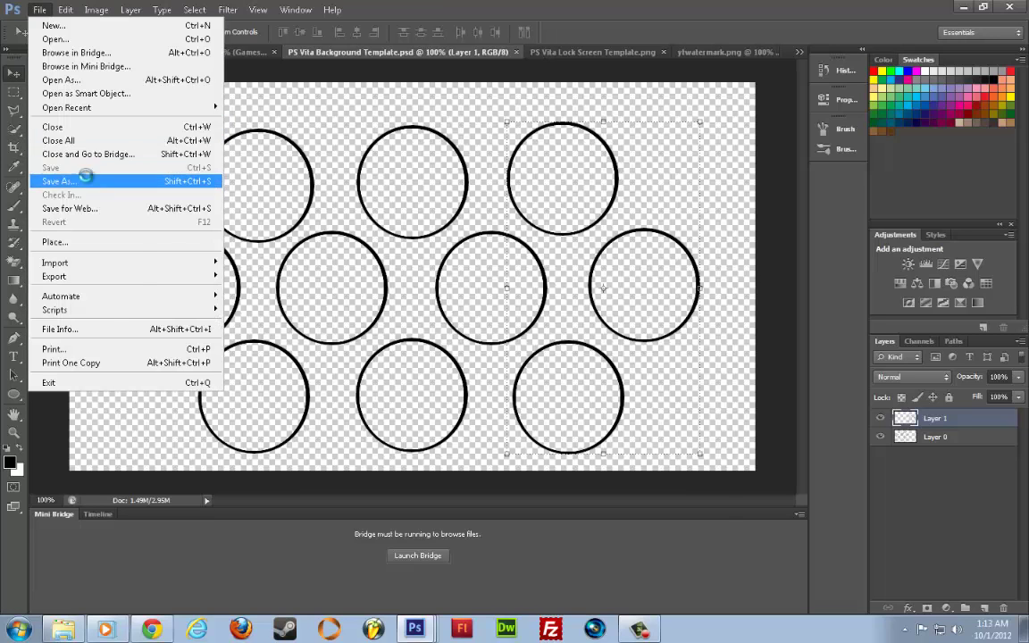
{"action": "left_click", "coordinate": [77, 157]}
{"action": "left_click", "coordinate": [517, 371]}
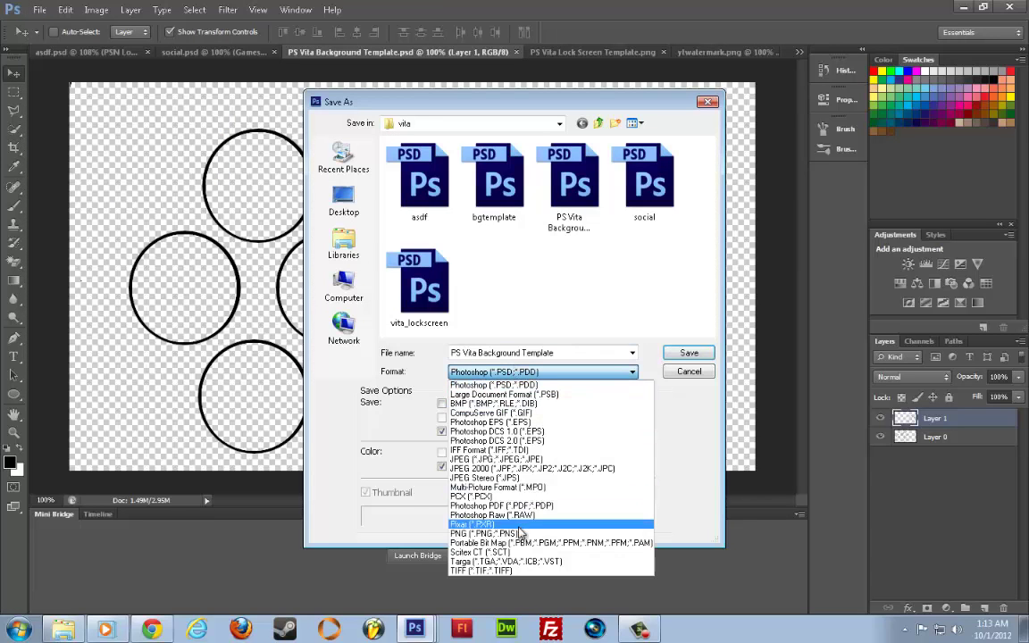
{"action": "left_click", "coordinate": [518, 512]}
{"action": "left_click", "coordinate": [687, 355]}
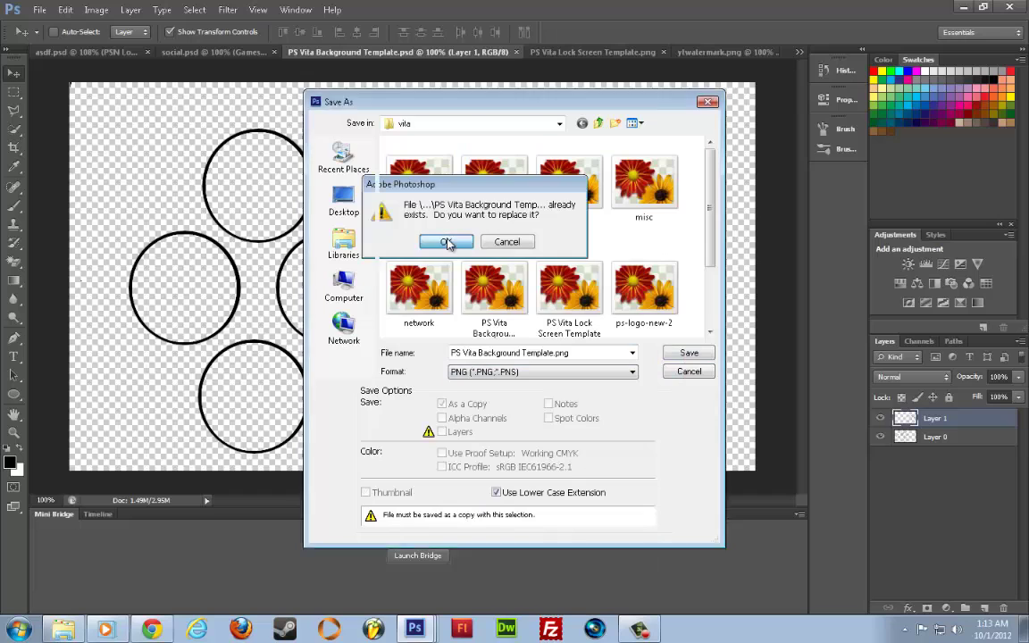
{"action": "left_click", "coordinate": [404, 214]}
{"action": "left_click", "coordinate": [506, 178]}
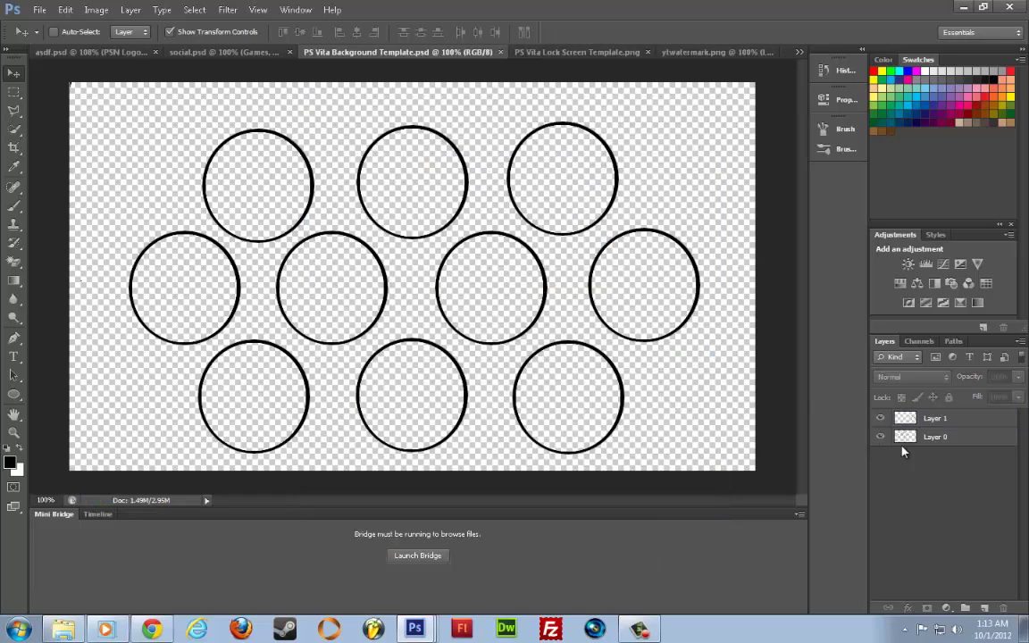
Merge the two circle layers and add a new Layer 2 beneath them
{"action": "left_click", "coordinate": [934, 438], "text": "shift"}
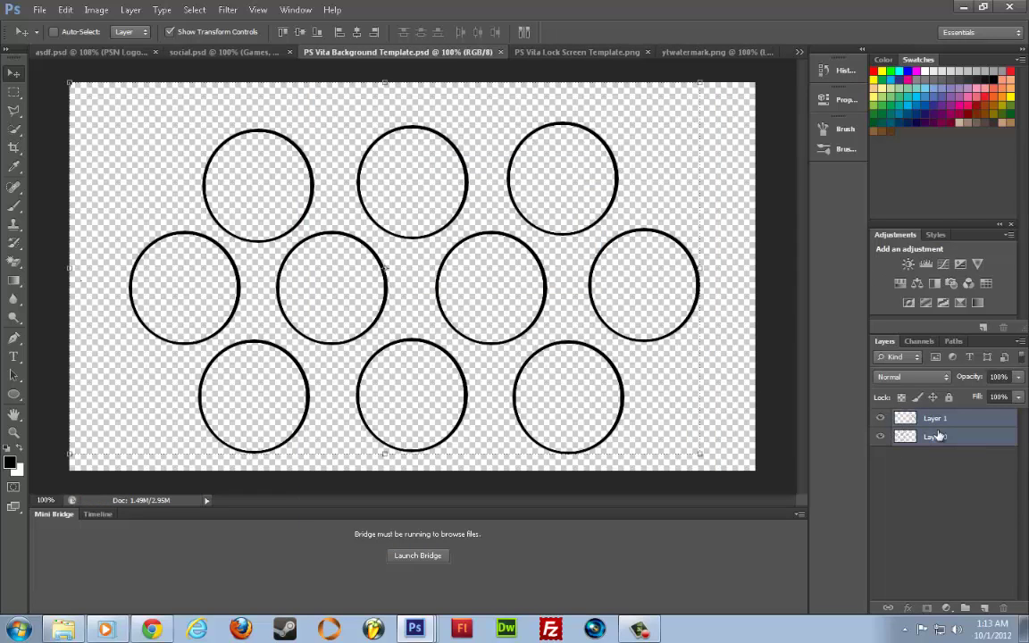
{"action": "right_click", "coordinate": [933, 437]}
{"action": "left_click", "coordinate": [793, 443]}
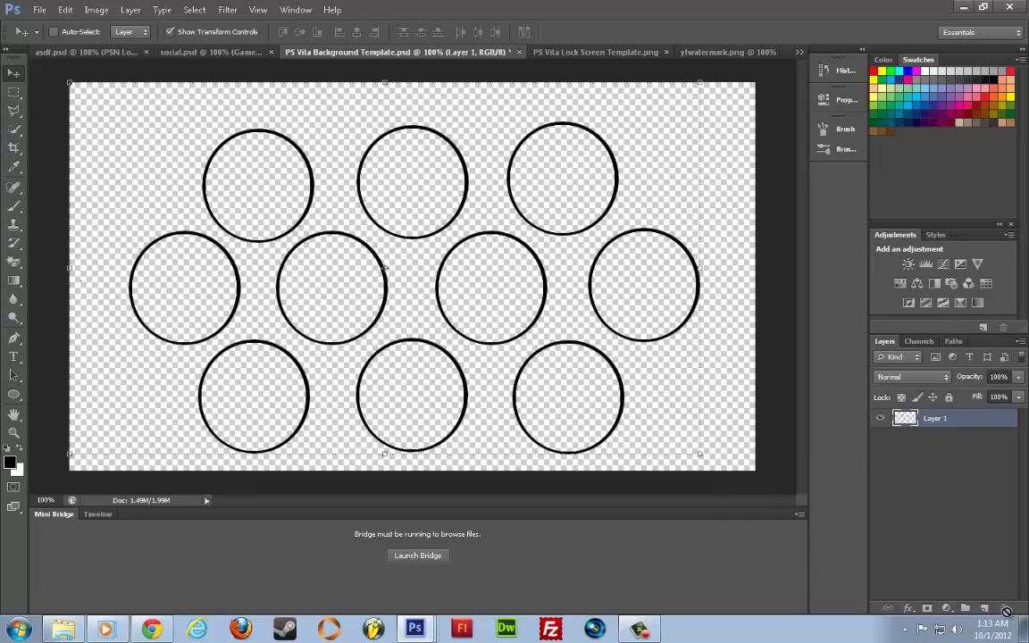
{"action": "left_click", "coordinate": [983, 608]}
{"action": "mouse_move", "coordinate": [935, 430]}
{"action": "left_mouse_down"}
{"action": "mouse_move", "coordinate": [940, 462]}
{"action": "mouse_move", "coordinate": [938, 448]}
{"action": "left_mouse_up"}
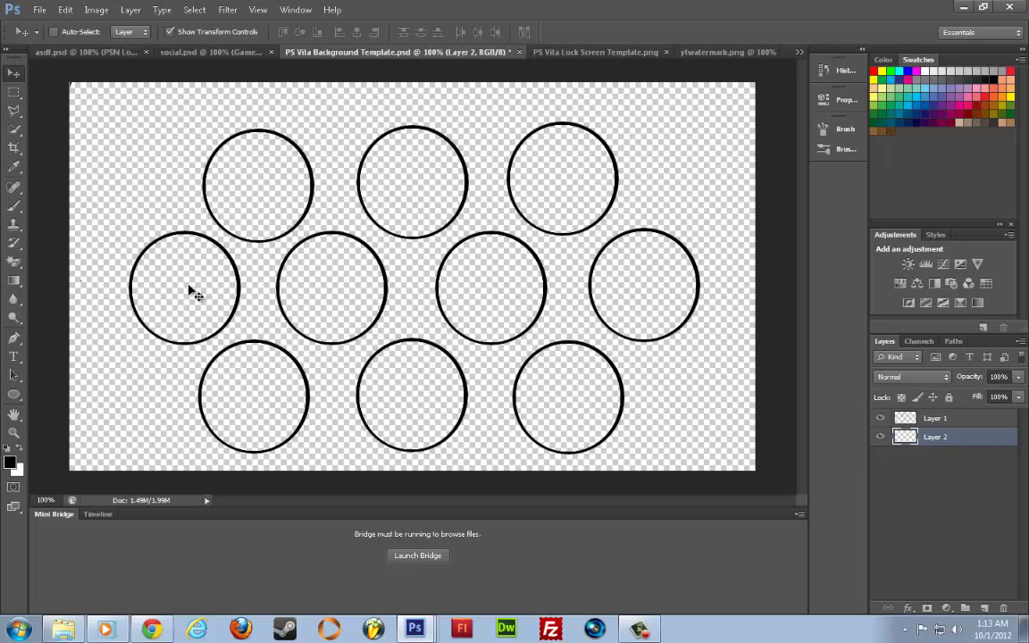
Paint Layer 2 solid black across the canvas with a 473 px, 100%-hardness brush
{"action": "left_click", "coordinate": [13, 205]}
{"action": "right_click", "coordinate": [169, 183]}
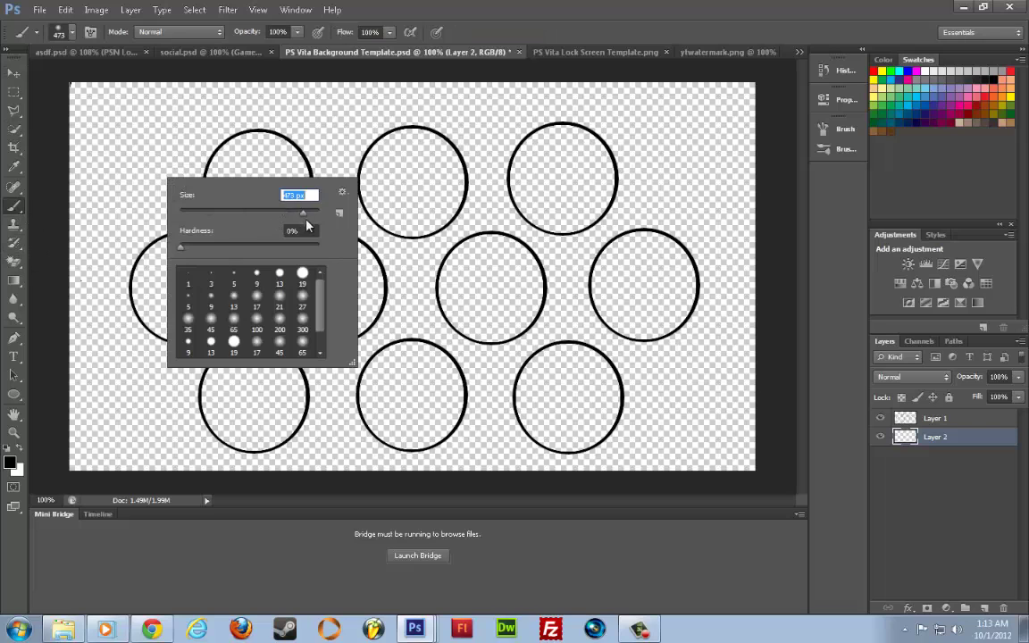
{"action": "mouse_move", "coordinate": [419, 183]}
{"action": "left_mouse_down"}
{"action": "mouse_move", "coordinate": [92, 183]}
{"action": "mouse_move", "coordinate": [35, 172]}
{"action": "left_mouse_up"}
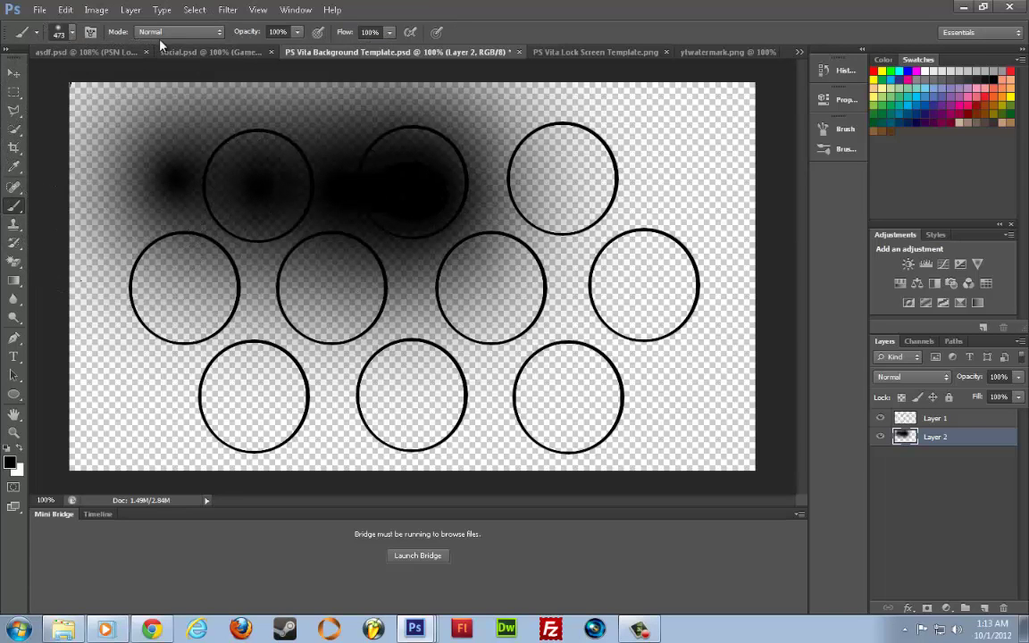
{"action": "left_click", "coordinate": [71, 34]}
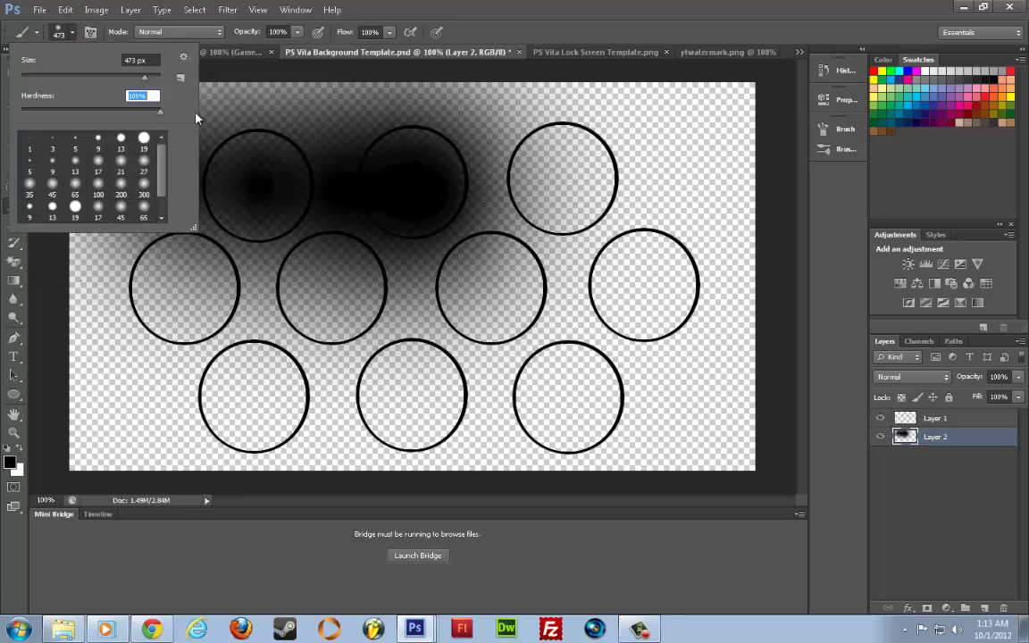
{"action": "left_click", "coordinate": [295, 202]}
{"action": "mouse_move", "coordinate": [296, 201]}
{"action": "left_mouse_down"}
{"action": "mouse_move", "coordinate": [115, 283]}
{"action": "mouse_move", "coordinate": [80, 141]}
{"action": "mouse_move", "coordinate": [108, 174]}
{"action": "mouse_move", "coordinate": [366, 299]}
{"action": "mouse_move", "coordinate": [381, 329]}
{"action": "mouse_move", "coordinate": [222, 367]}
{"action": "left_mouse_up"}
{"action": "mouse_move", "coordinate": [150, 372]}
{"action": "left_mouse_down"}
{"action": "mouse_move", "coordinate": [36, 465]}
{"action": "mouse_move", "coordinate": [528, 402]}
{"action": "mouse_move", "coordinate": [682, 414]}
{"action": "mouse_move", "coordinate": [677, 264]}
{"action": "mouse_move", "coordinate": [574, 194]}
{"action": "mouse_move", "coordinate": [464, 179]}
{"action": "mouse_move", "coordinate": [749, 319]}
{"action": "left_mouse_up"}
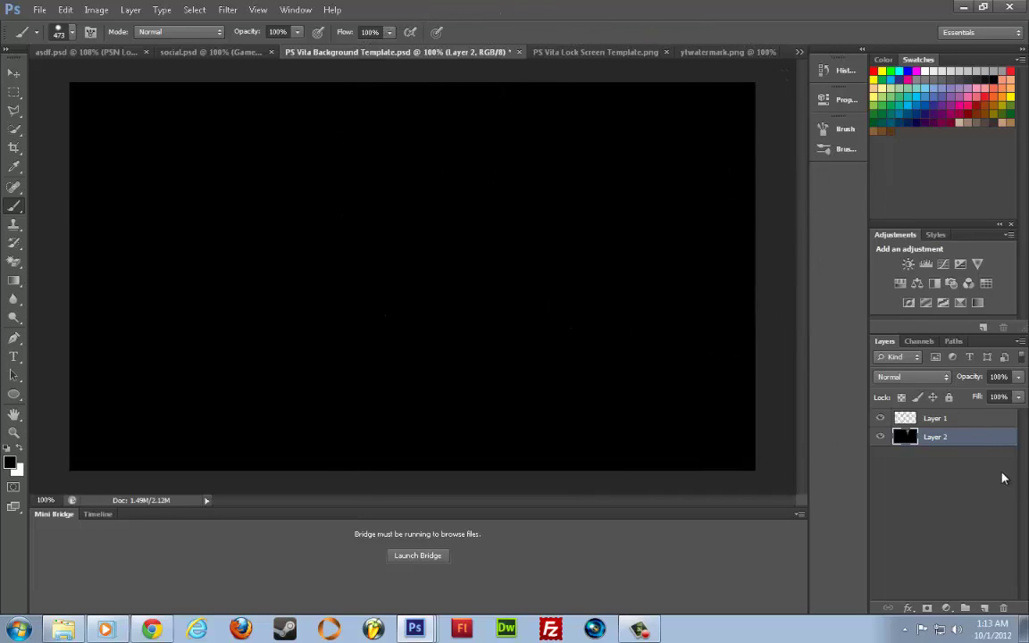
{"action": "left_click_drag", "start_coordinate": [981, 422], "coordinate": [902, 413]}
Give the circles layer a Bevel & Emboss style and rasterize that layer style
{"action": "right_click", "coordinate": [929, 418]}
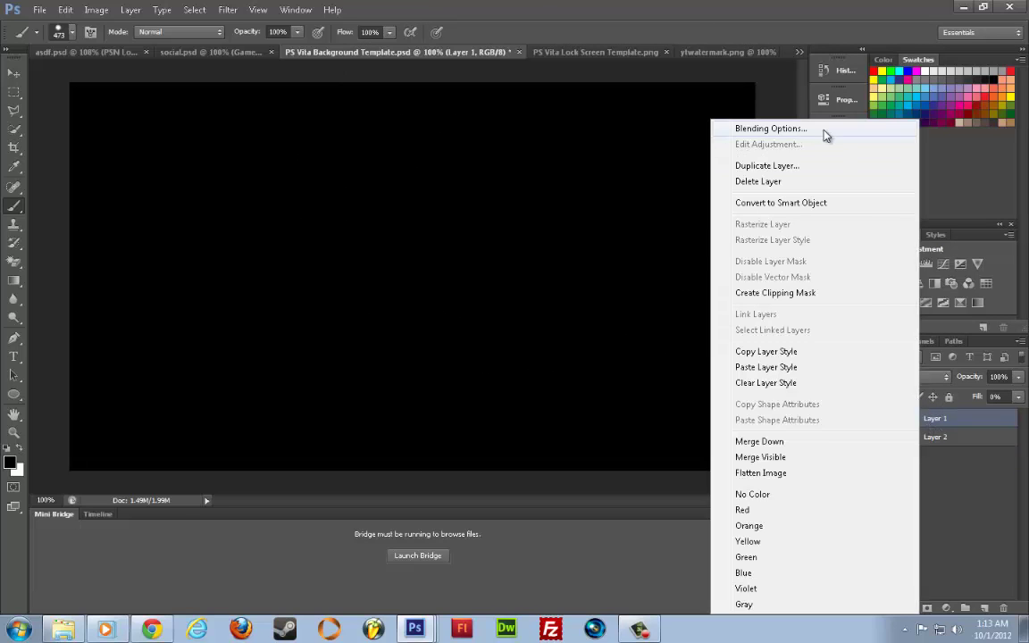
{"action": "left_click", "coordinate": [826, 135]}
{"action": "left_click", "coordinate": [500, 436]}
{"action": "left_click", "coordinate": [890, 402]}
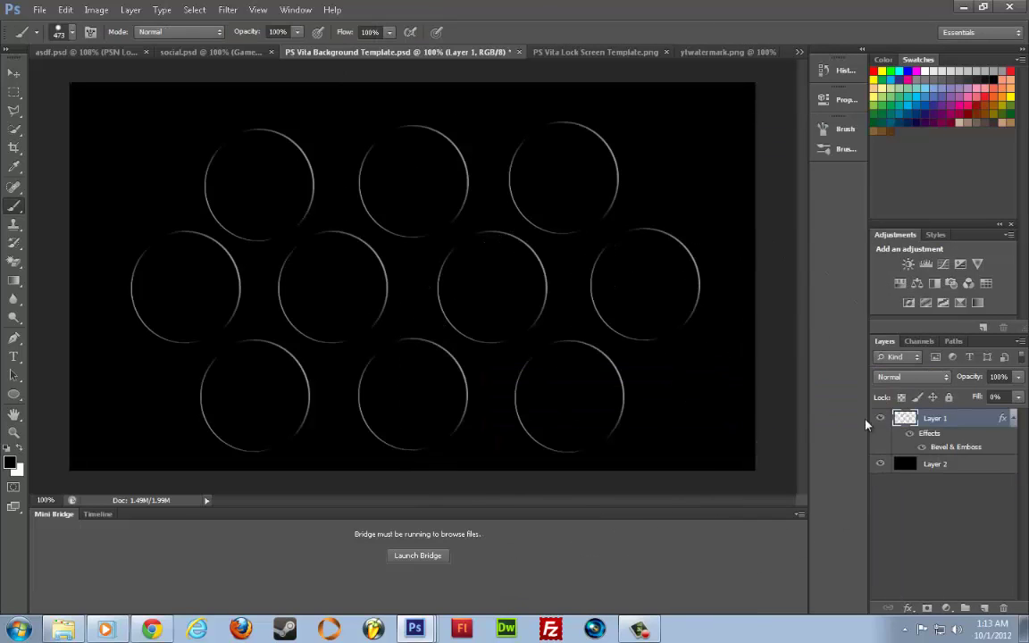
{"action": "left_click", "coordinate": [1013, 420]}
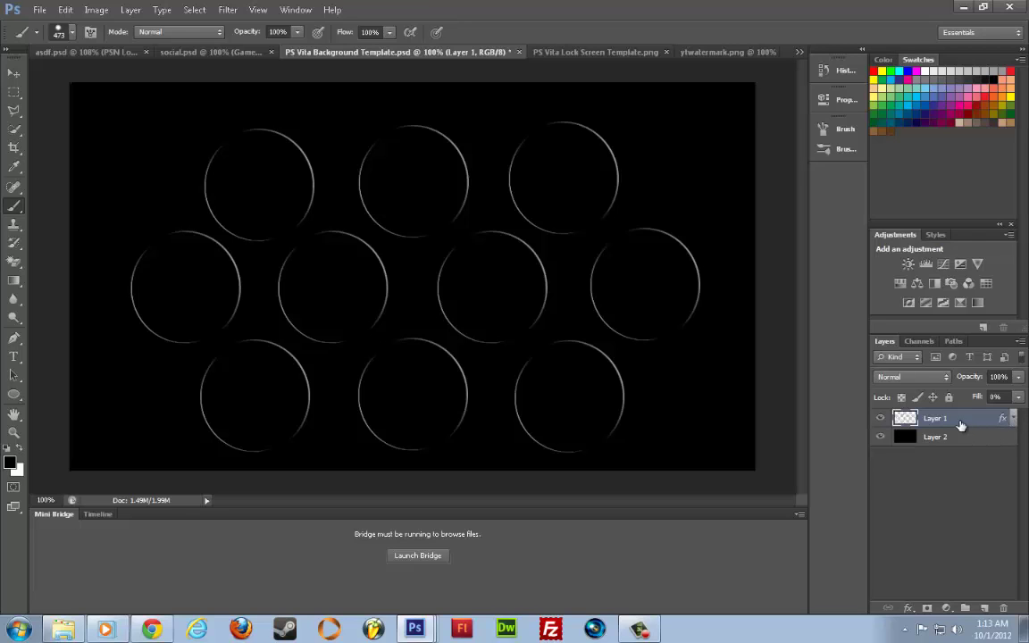
{"action": "right_click", "coordinate": [958, 417]}
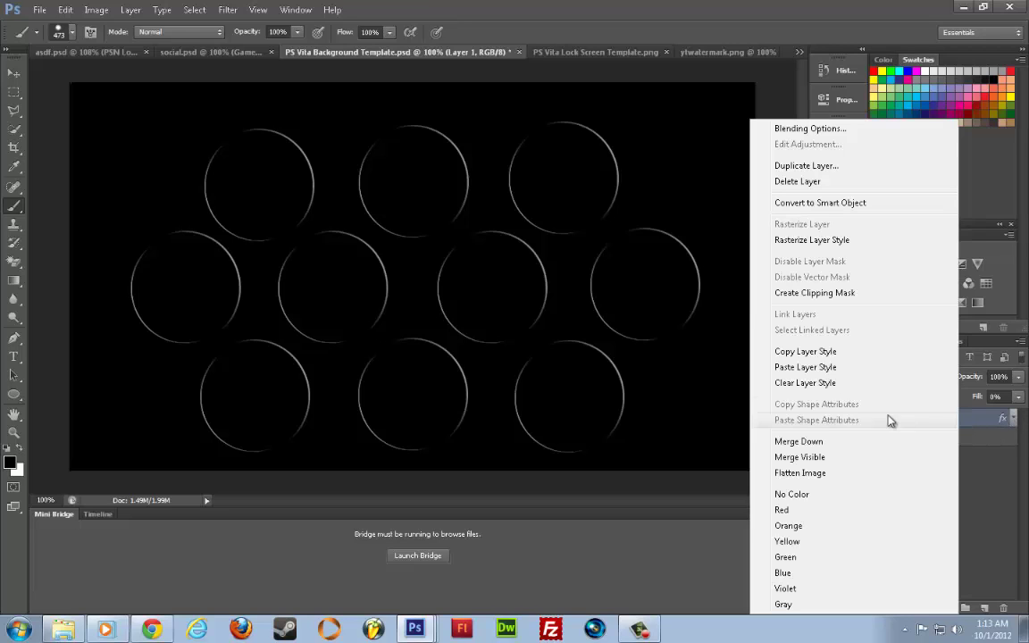
{"action": "left_click", "coordinate": [785, 239]}
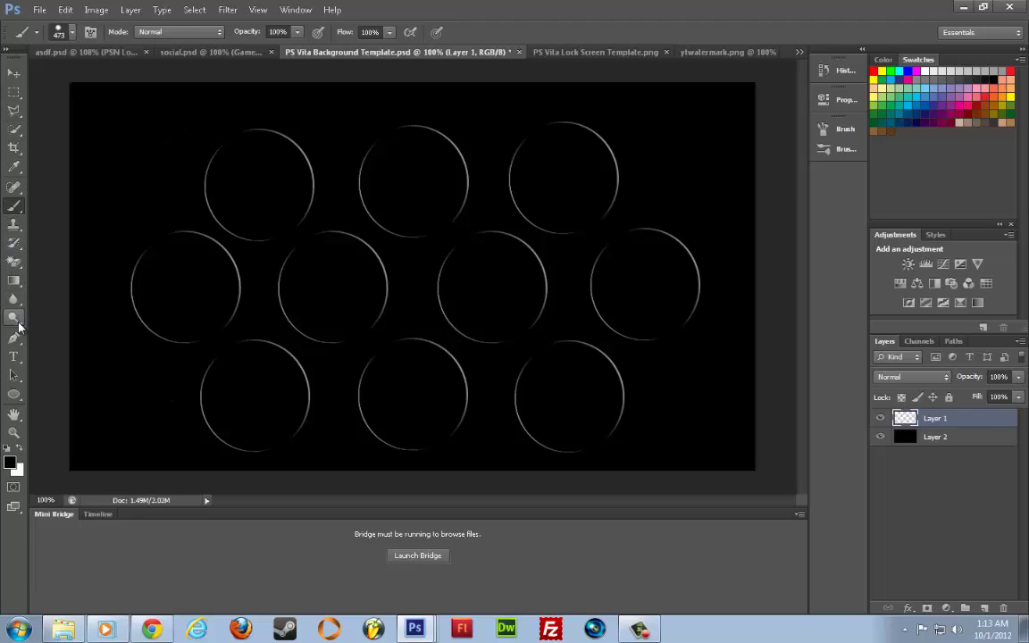
Draw a first thin vertical ellipse at the left edge, then undo its fill and delete it
{"action": "left_click", "coordinate": [14, 393]}
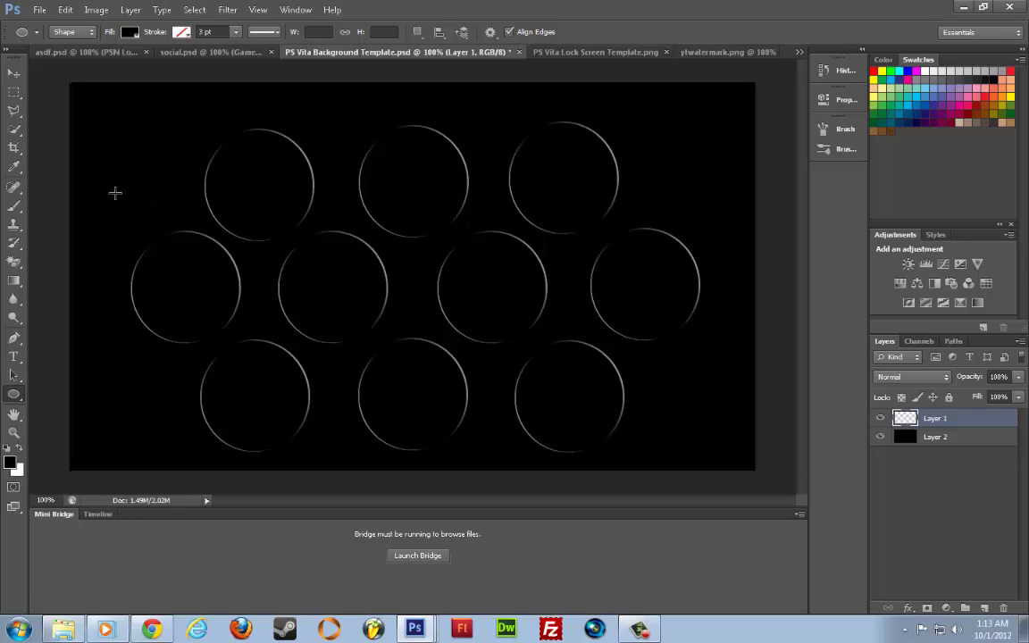
{"action": "left_click_drag", "start_coordinate": [114, 192], "coordinate": [115, 390]}
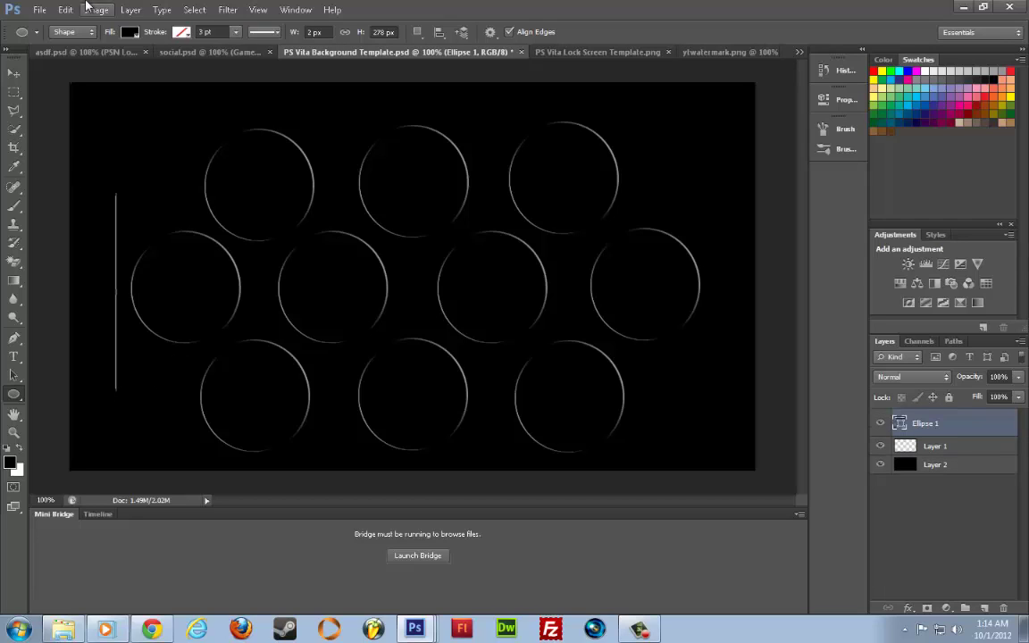
{"action": "left_click", "coordinate": [129, 32]}
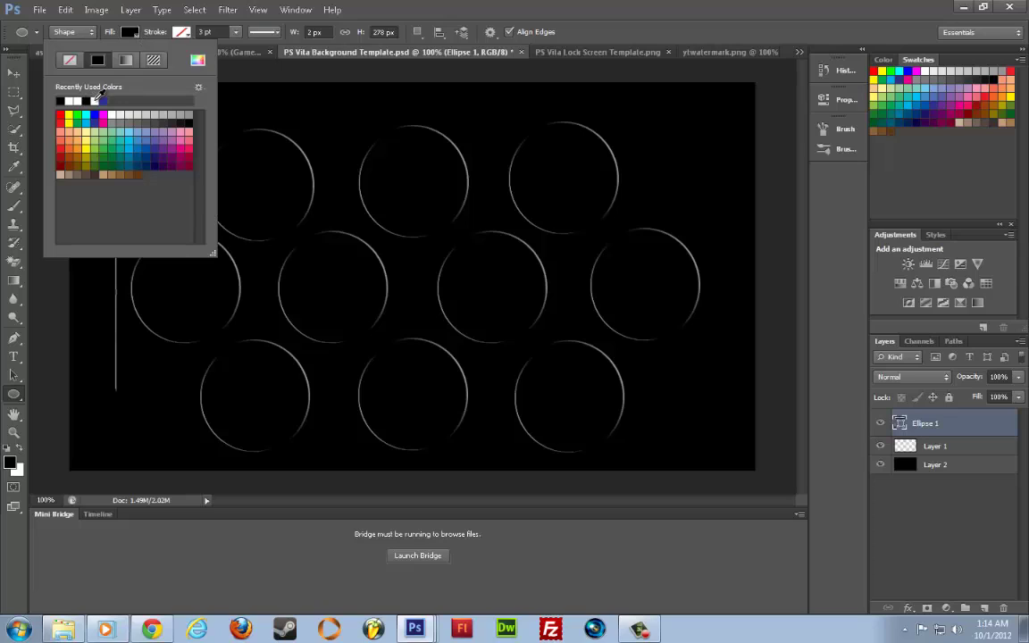
{"action": "left_click", "coordinate": [95, 100]}
{"action": "left_click", "coordinate": [127, 31]}
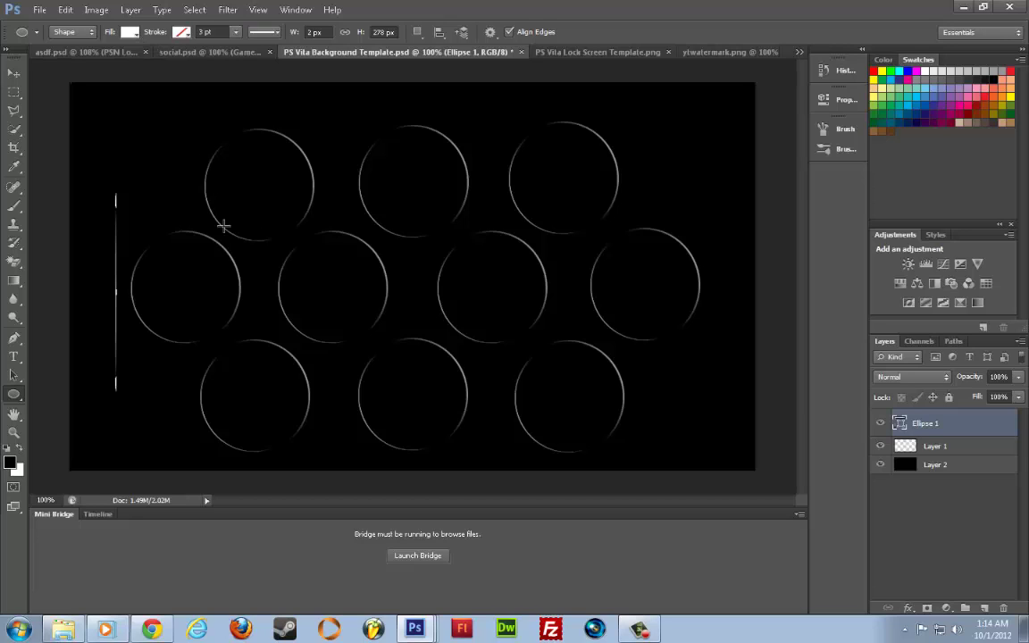
{"action": "key", "text": "ctrl+z"}
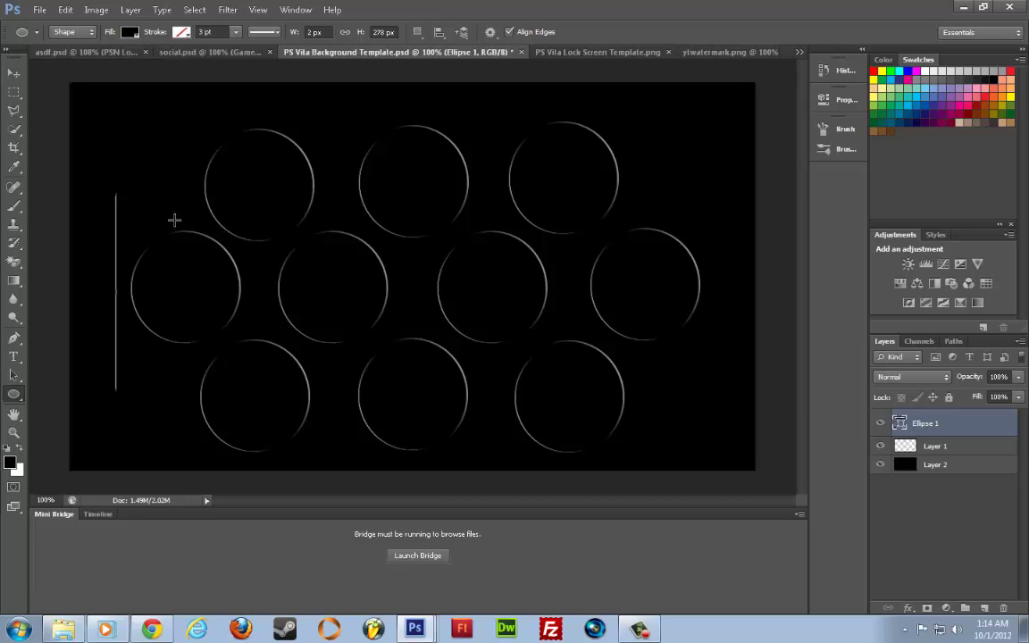
{"action": "key", "text": "Delete"}
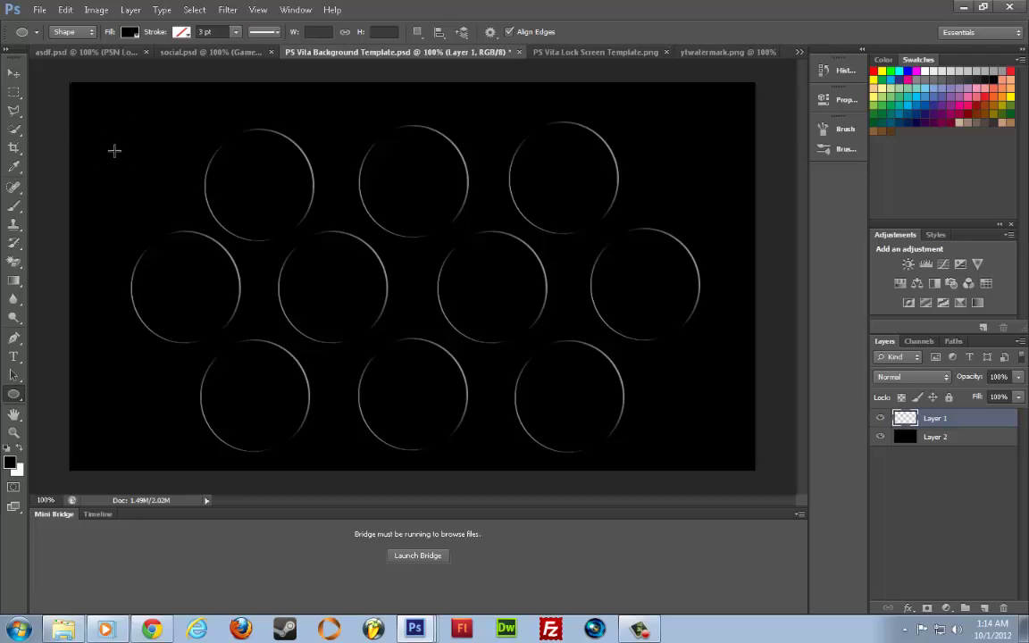
Draw a taller thin vertical ellipse, about 6 by 341 px, near the left edge with white fill
{"action": "left_click_drag", "start_coordinate": [114, 150], "coordinate": [114, 393]}
{"action": "left_click", "coordinate": [130, 32]}
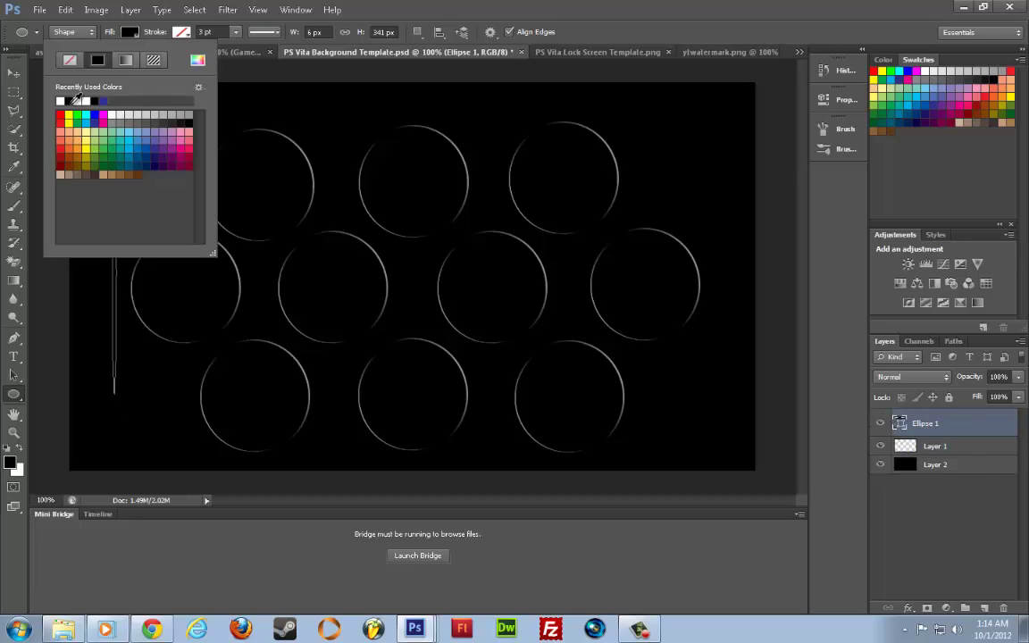
{"action": "left_click", "coordinate": [93, 100]}
{"action": "left_click", "coordinate": [77, 100]}
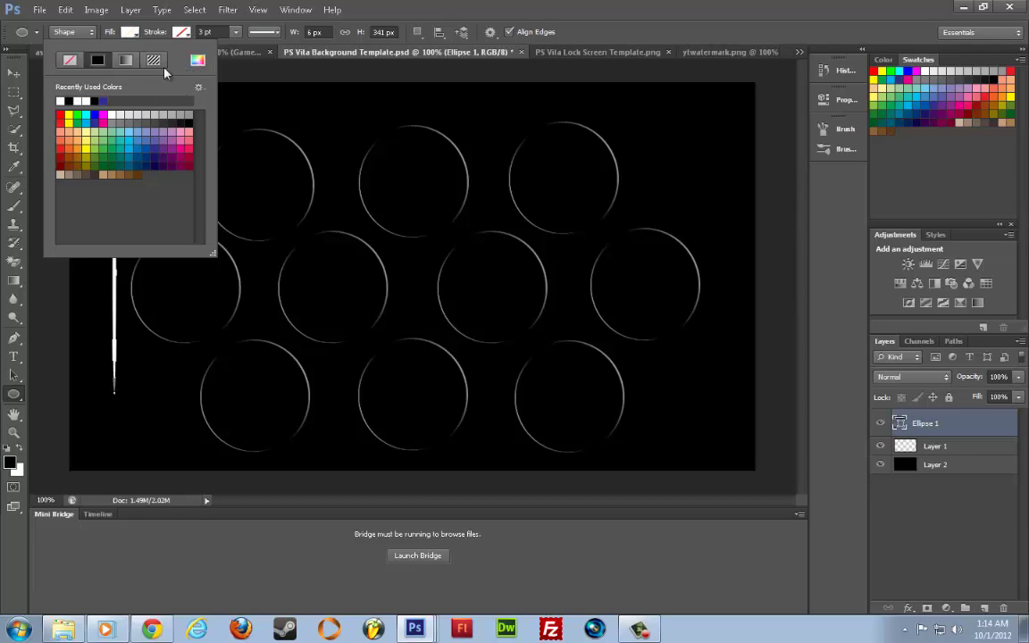
{"action": "left_click", "coordinate": [131, 33]}
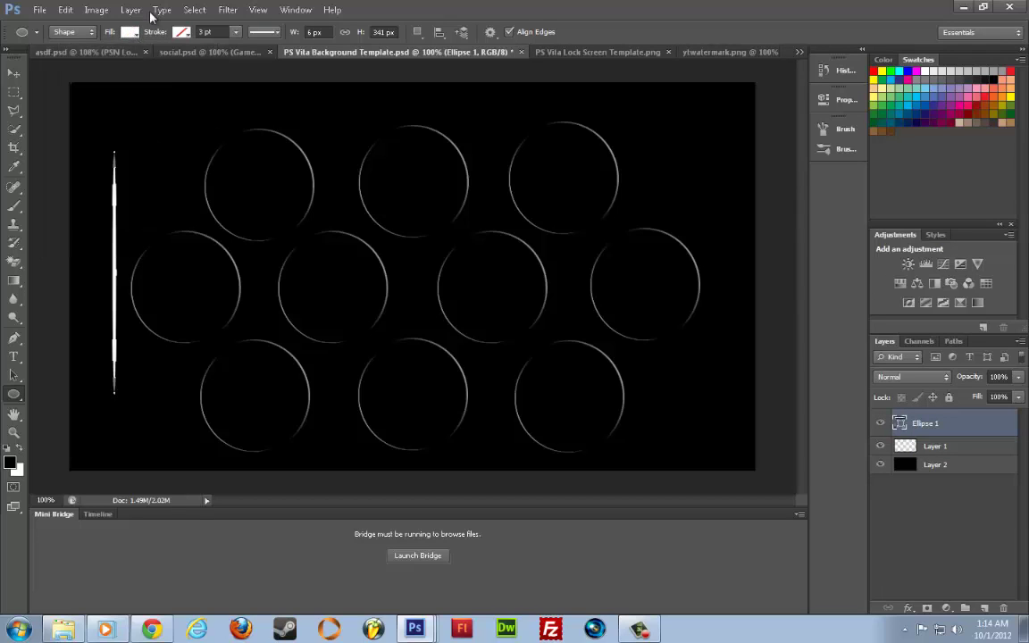
Rasterize the ring ellipse and motion-blur it at angle 90° with distance 251
{"action": "left_click", "coordinate": [194, 9]}
{"action": "mouse_move", "coordinate": [228, 10]}
{"action": "mouse_move", "coordinate": [274, 170]}
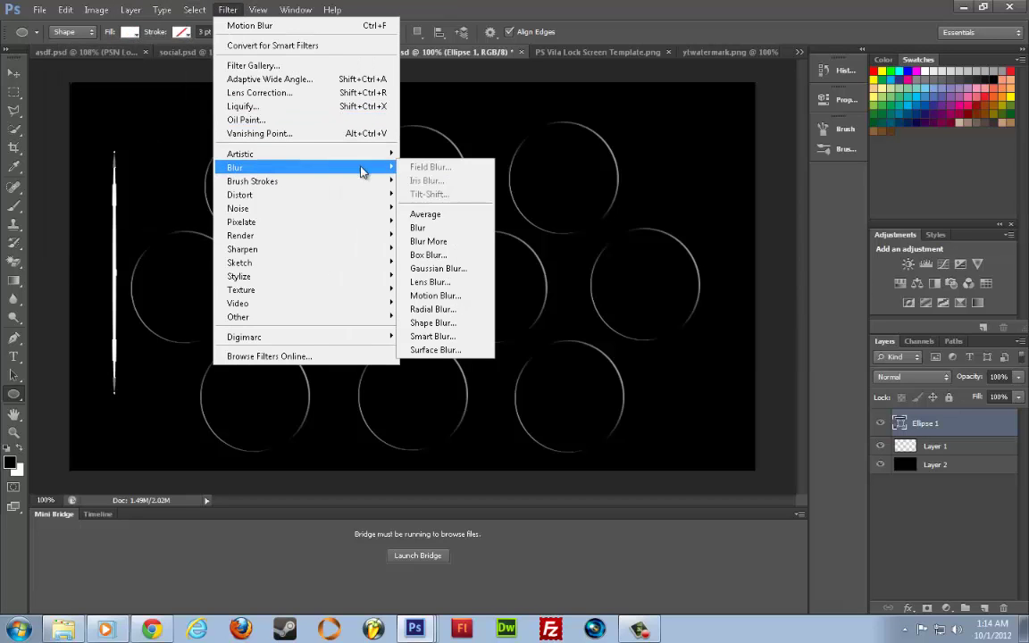
{"action": "left_click", "coordinate": [451, 296]}
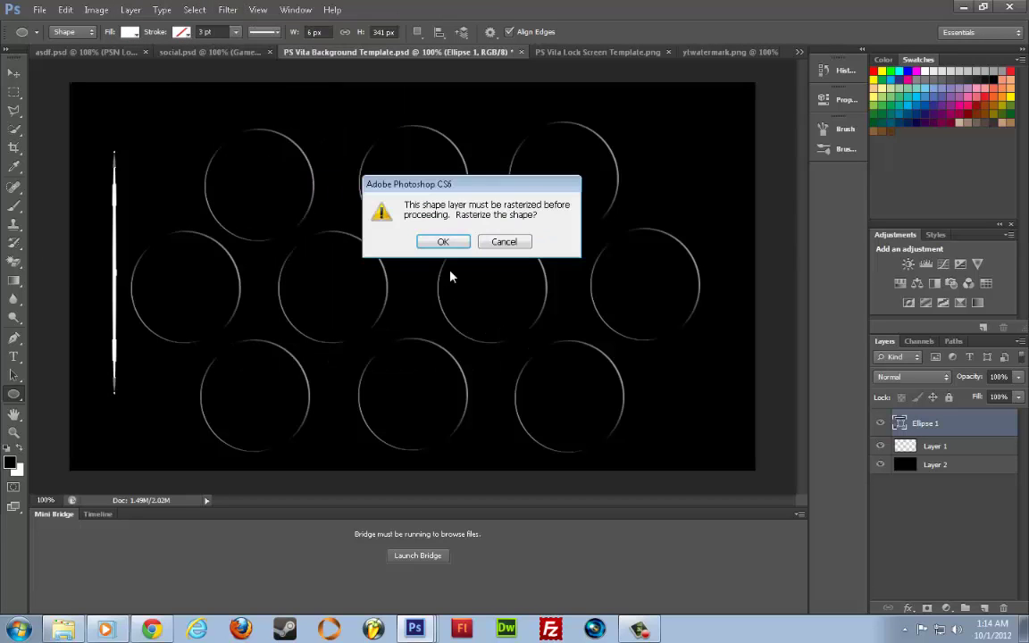
{"action": "left_click", "coordinate": [427, 239]}
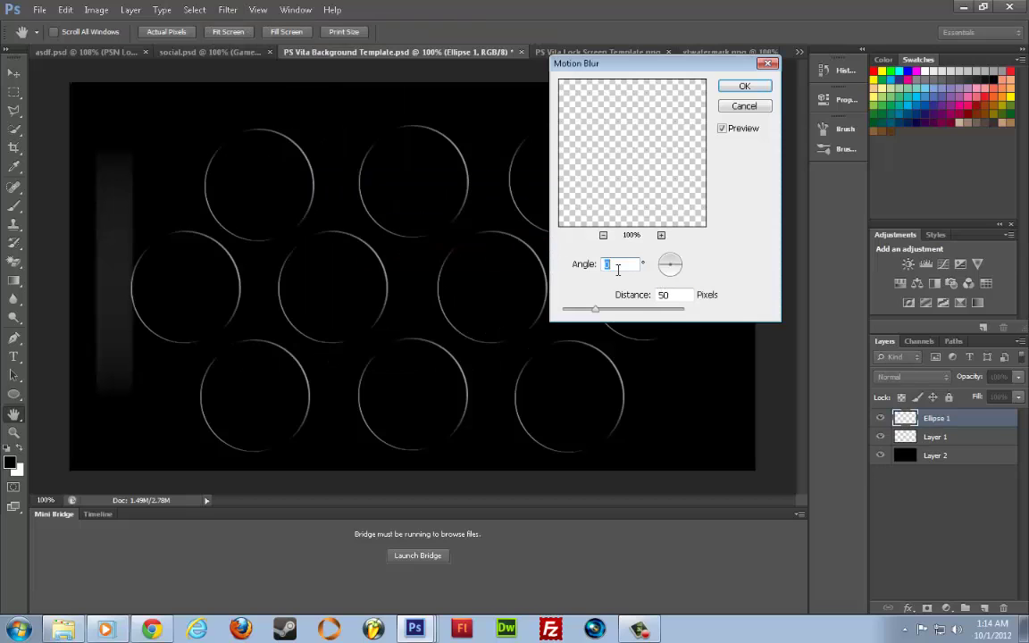
{"action": "type", "text": "90"}
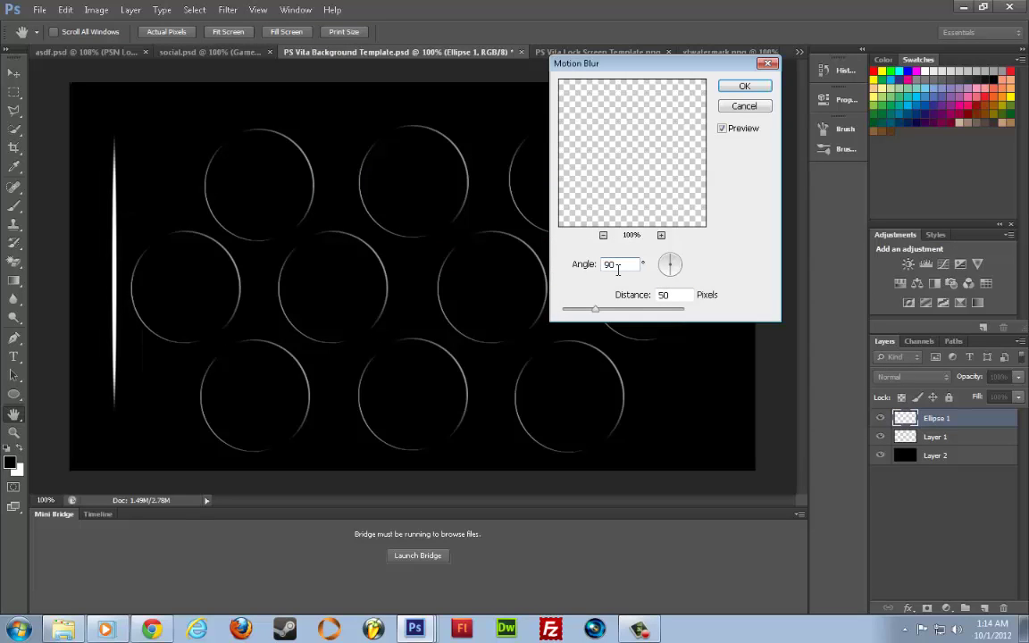
{"action": "key", "text": "Tab"}
{"action": "key", "text": "BackSpace"}
{"action": "type", "text": "100"}
{"action": "left_click_drag", "start_coordinate": [607, 310], "coordinate": [637, 315]}
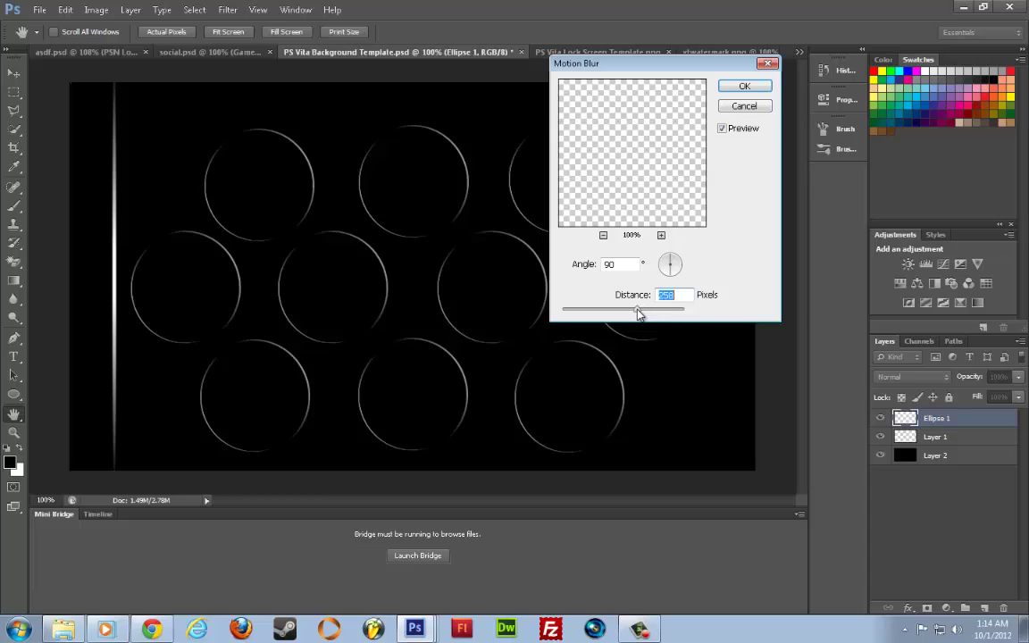
{"action": "left_click", "coordinate": [732, 90]}
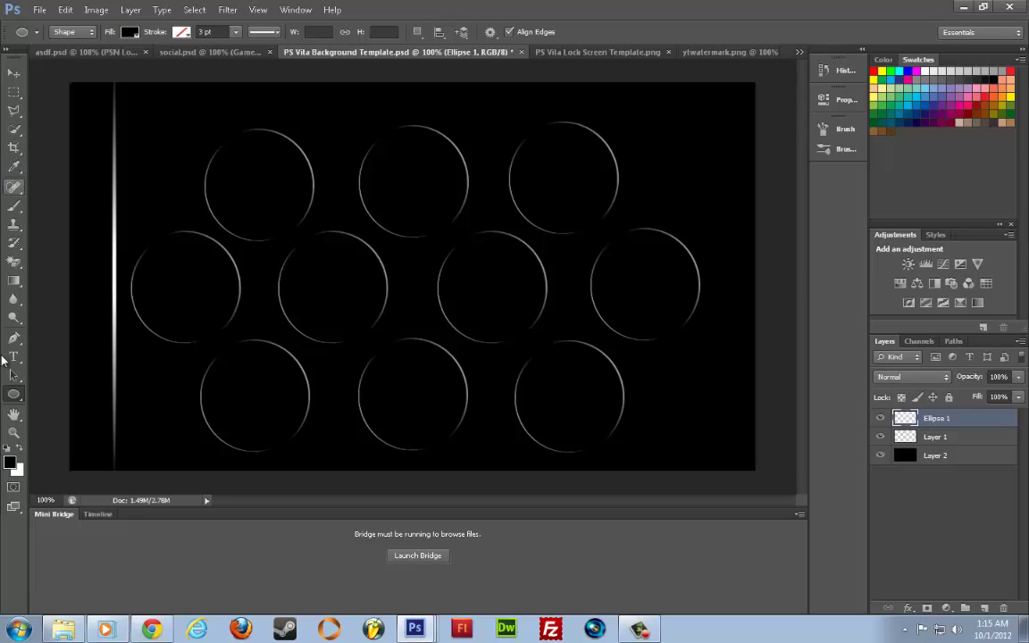
Erase the leftmost rings on Layer 1 with the Eraser, then draw a text box in the cleared left area
{"action": "left_click", "coordinate": [14, 261]}
{"action": "left_click", "coordinate": [63, 259]}
{"action": "left_click", "coordinate": [950, 438]}
{"action": "mouse_move", "coordinate": [125, 237]}
{"action": "left_mouse_down"}
{"action": "mouse_move", "coordinate": [183, 270]}
{"action": "mouse_move", "coordinate": [170, 259]}
{"action": "mouse_move", "coordinate": [147, 266]}
{"action": "left_mouse_up"}
{"action": "mouse_move", "coordinate": [264, 388]}
{"action": "left_mouse_down"}
{"action": "mouse_move", "coordinate": [241, 394]}
{"action": "mouse_move", "coordinate": [264, 384]}
{"action": "left_mouse_up"}
{"action": "mouse_move", "coordinate": [332, 291]}
{"action": "left_mouse_down"}
{"action": "mouse_move", "coordinate": [257, 183]}
{"action": "mouse_move", "coordinate": [232, 168]}
{"action": "left_mouse_up"}
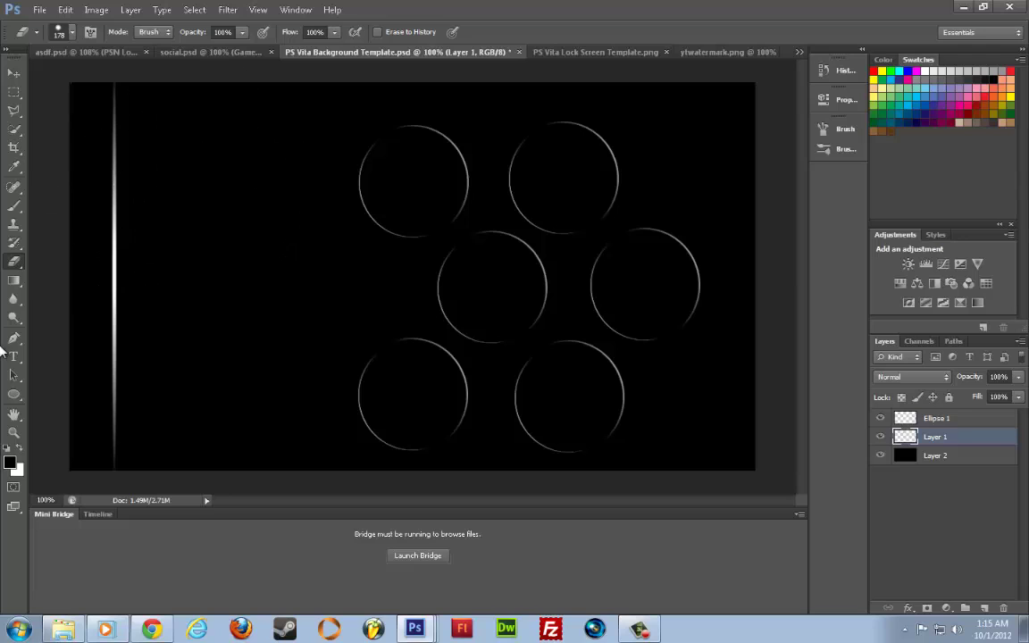
{"action": "key", "text": "t"}
{"action": "left_click_drag", "start_coordinate": [153, 236], "coordinate": [379, 330]}
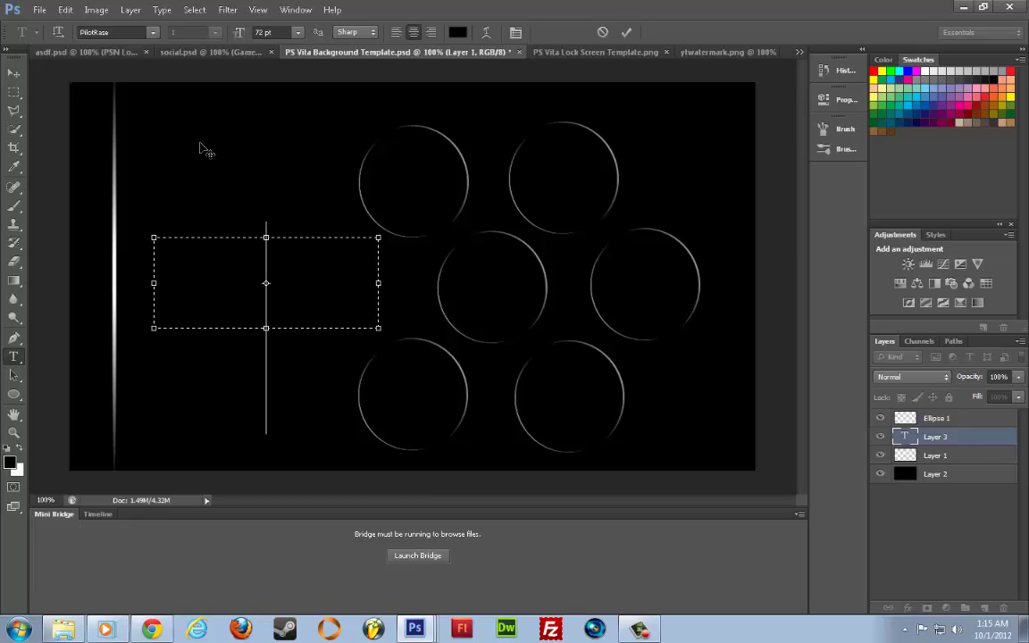
Make the text colour white, type SOCIAL, widen the text box and commit the layer
{"action": "left_click", "coordinate": [456, 33]}
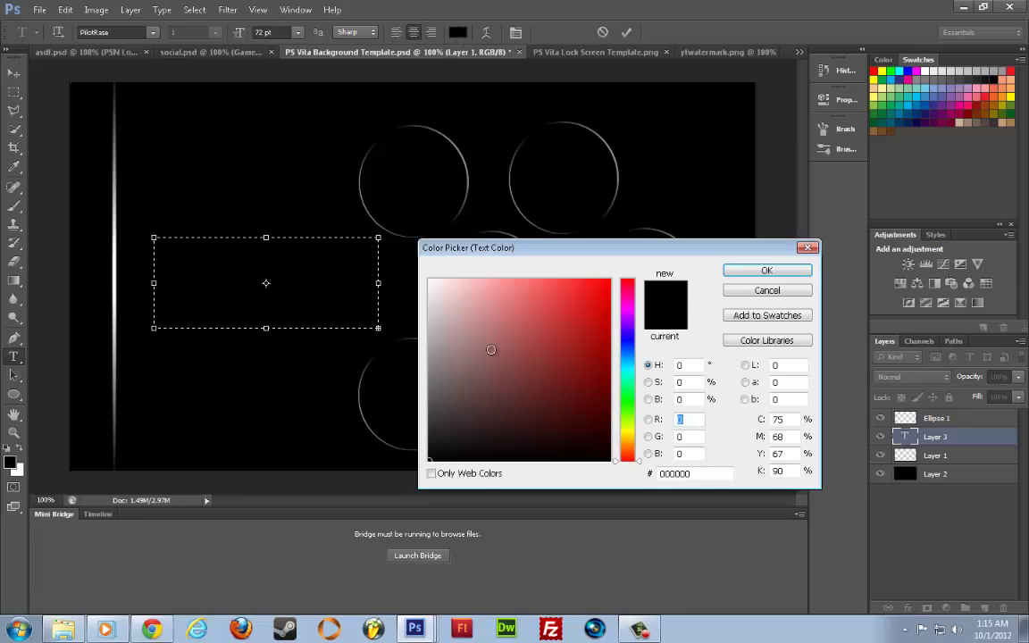
{"action": "left_click", "coordinate": [431, 281]}
{"action": "left_click", "coordinate": [767, 272]}
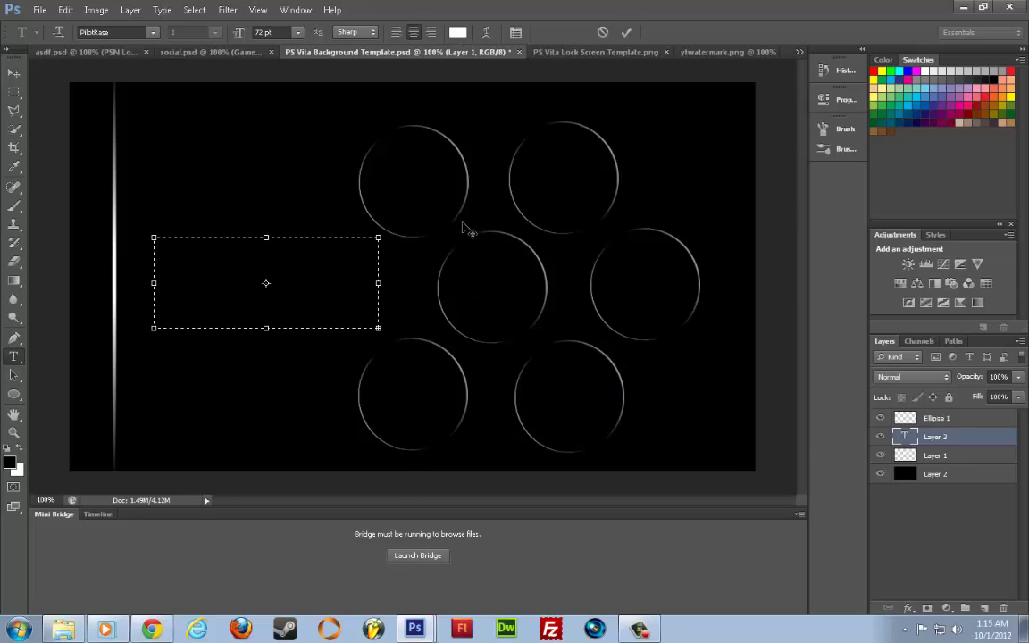
{"action": "type", "text": "a"}
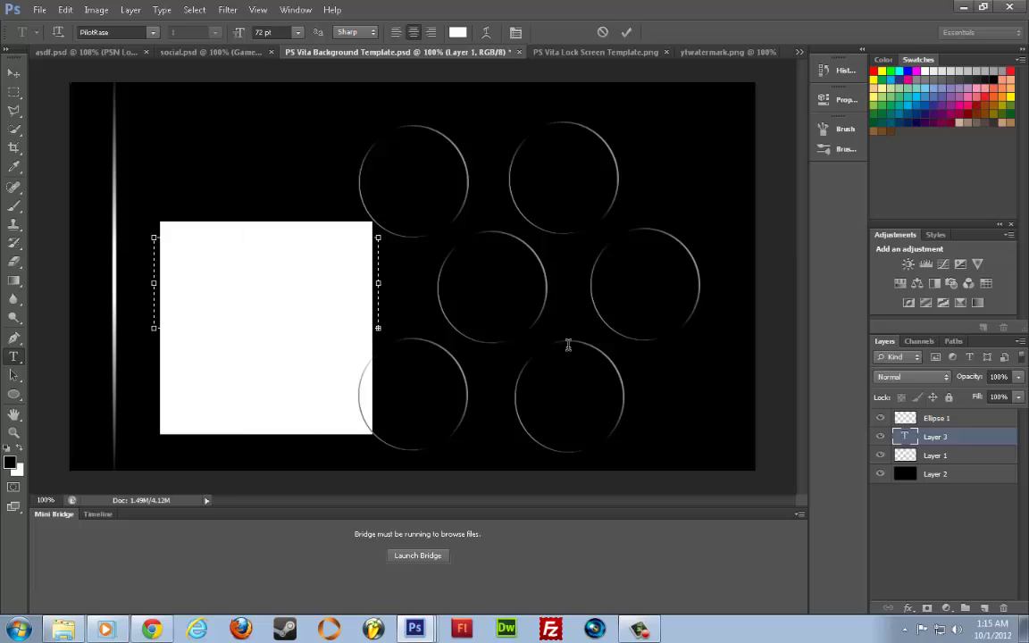
{"action": "key", "text": "BackSpace"}
{"action": "left_click", "coordinate": [457, 33]}
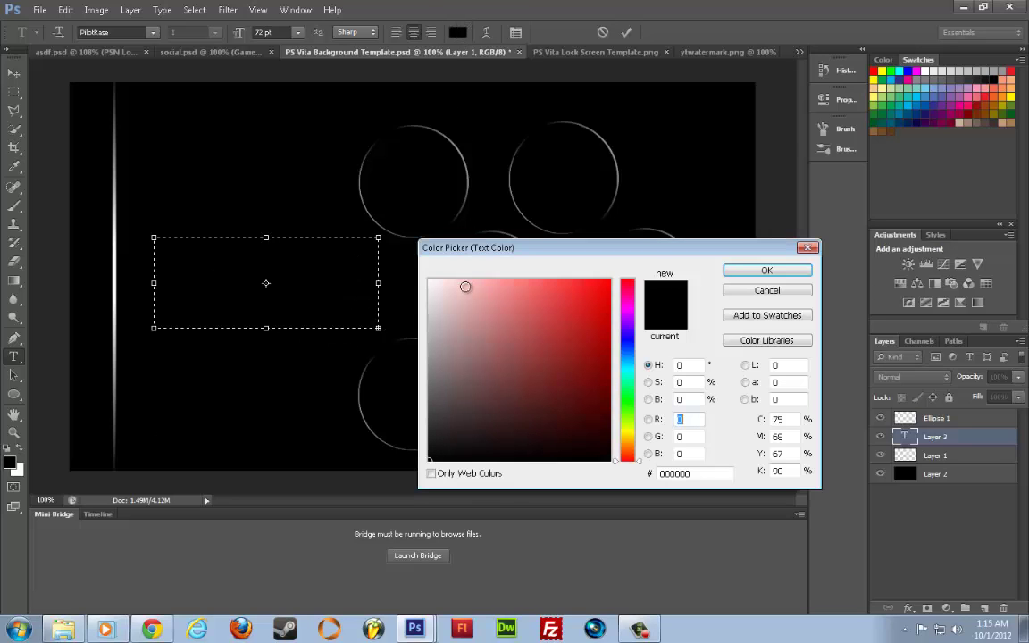
{"action": "left_click", "coordinate": [429, 281]}
{"action": "left_click", "coordinate": [766, 270]}
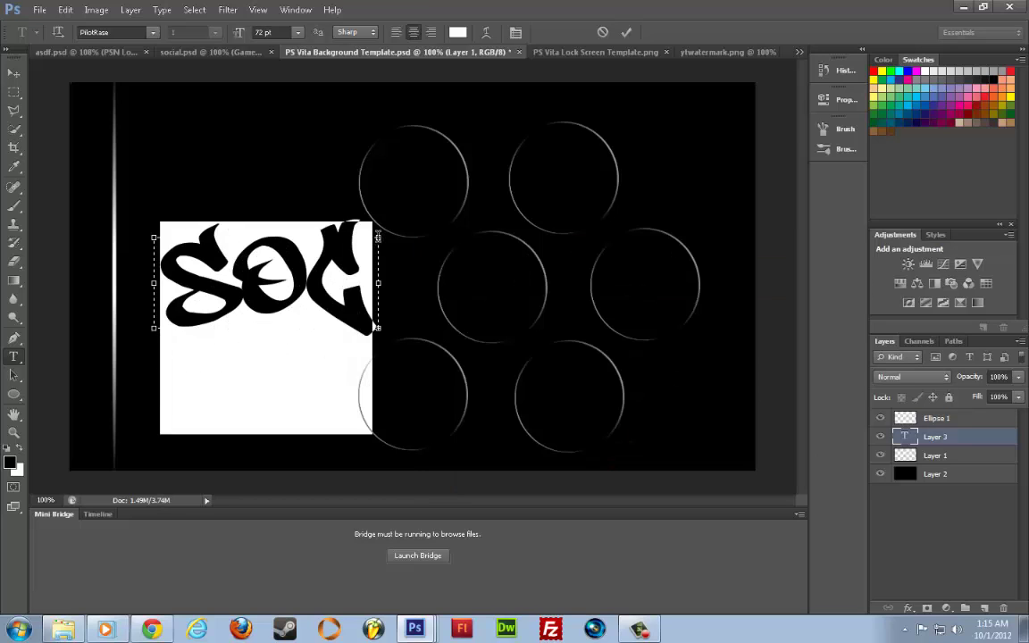
{"action": "left_click_drag", "start_coordinate": [378, 238], "coordinate": [625, 147]}
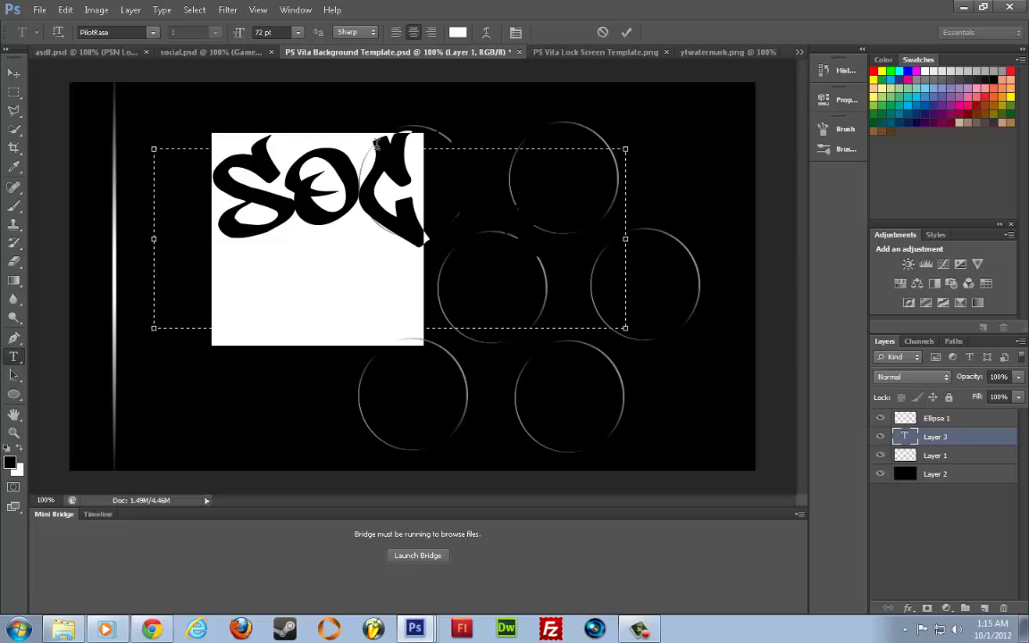
{"action": "left_click", "coordinate": [457, 32]}
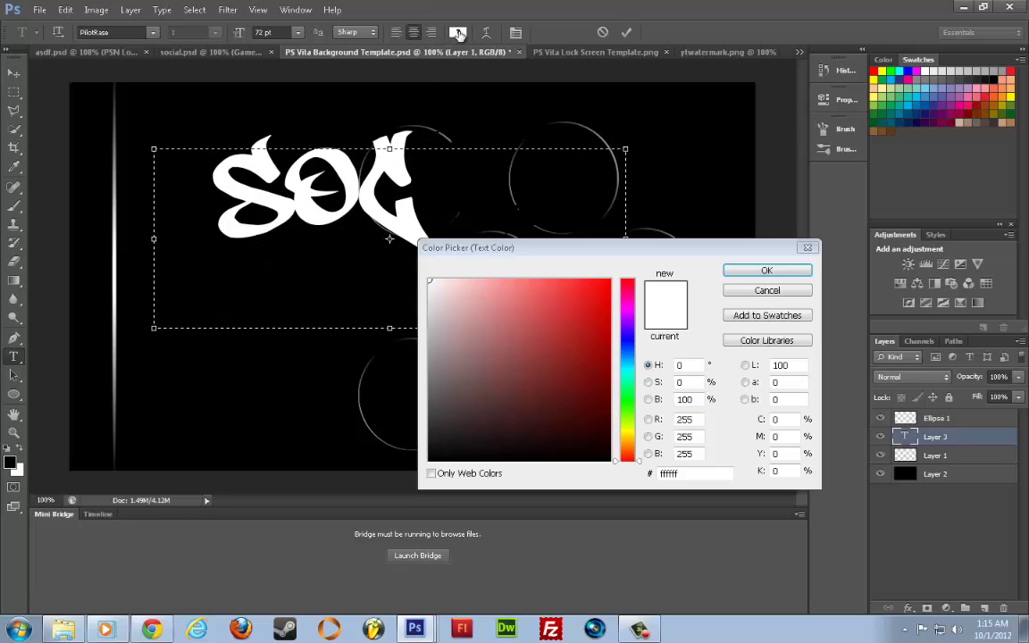
{"action": "left_click", "coordinate": [731, 271]}
{"action": "left_click", "coordinate": [14, 72]}
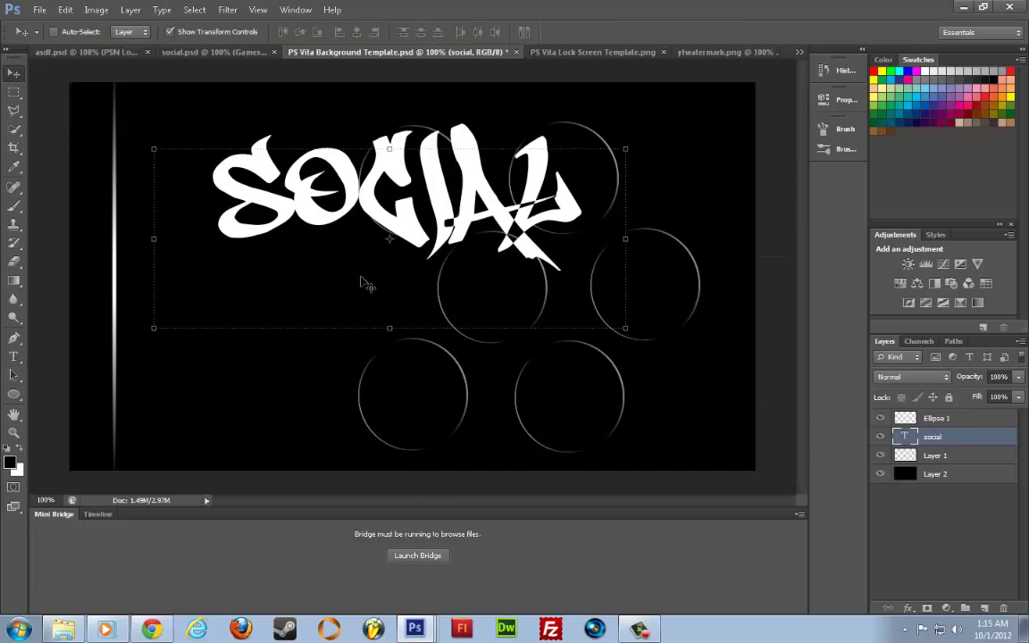
Free-transform SOCIAL down to about 71% and place it mid-left on the canvas
{"action": "left_click_drag", "start_coordinate": [332, 235], "coordinate": [252, 323]}
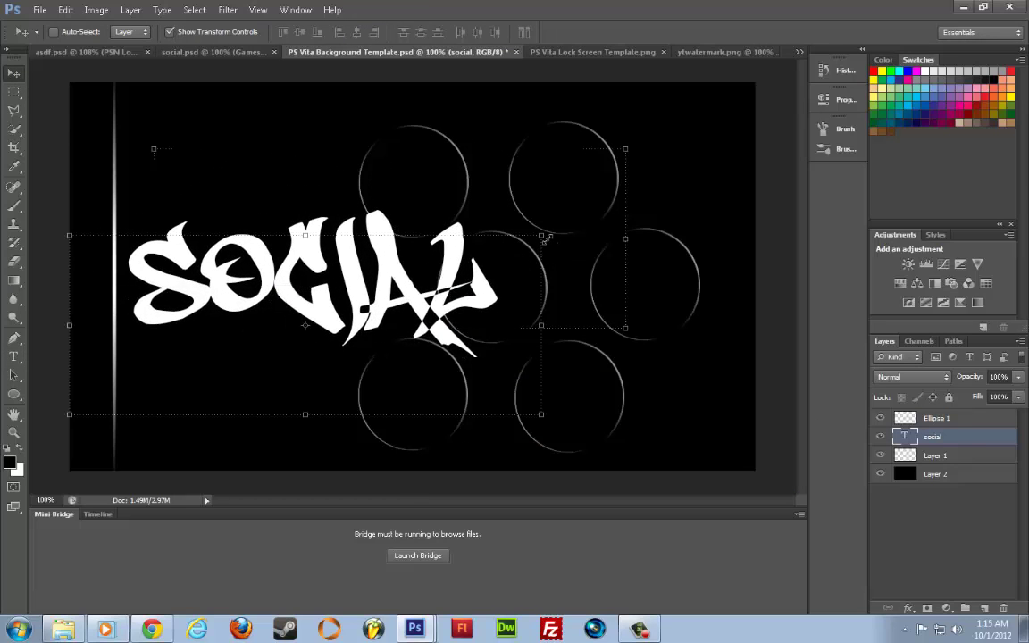
{"action": "left_click_drag", "start_coordinate": [541, 236], "coordinate": [425, 290]}
{"action": "left_click_drag", "start_coordinate": [262, 359], "coordinate": [290, 311]}
{"action": "left_click_drag", "start_coordinate": [451, 234], "coordinate": [407, 257]}
{"action": "left_click_drag", "start_coordinate": [335, 290], "coordinate": [358, 262]}
{"action": "left_click", "coordinate": [718, 32]}
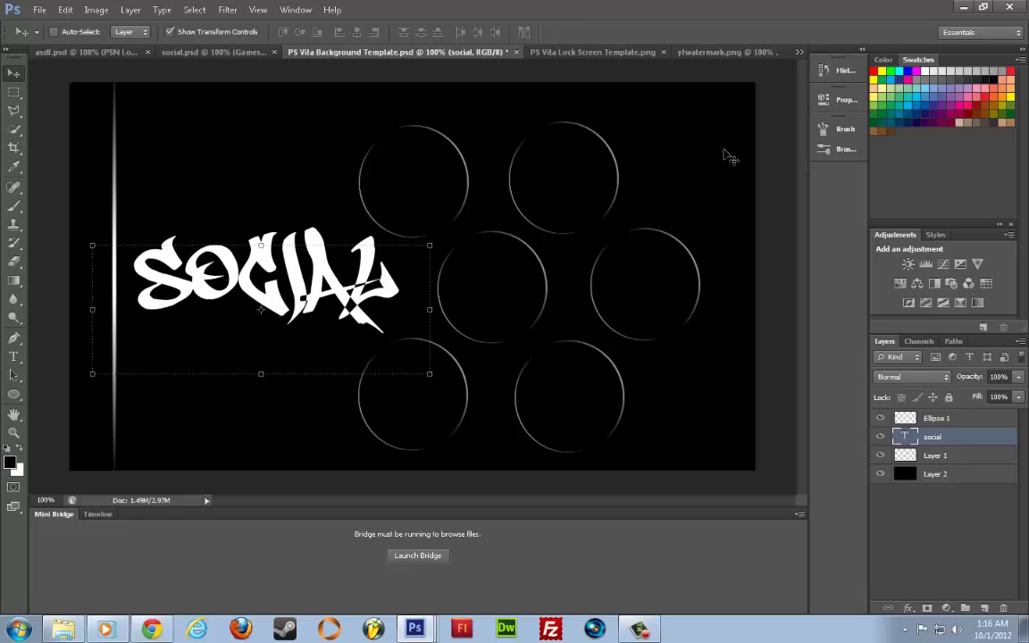
Compare the layout with social.psd and GAMES, then nudge the Ellipse 1 light streak left
{"action": "left_click", "coordinate": [218, 54]}
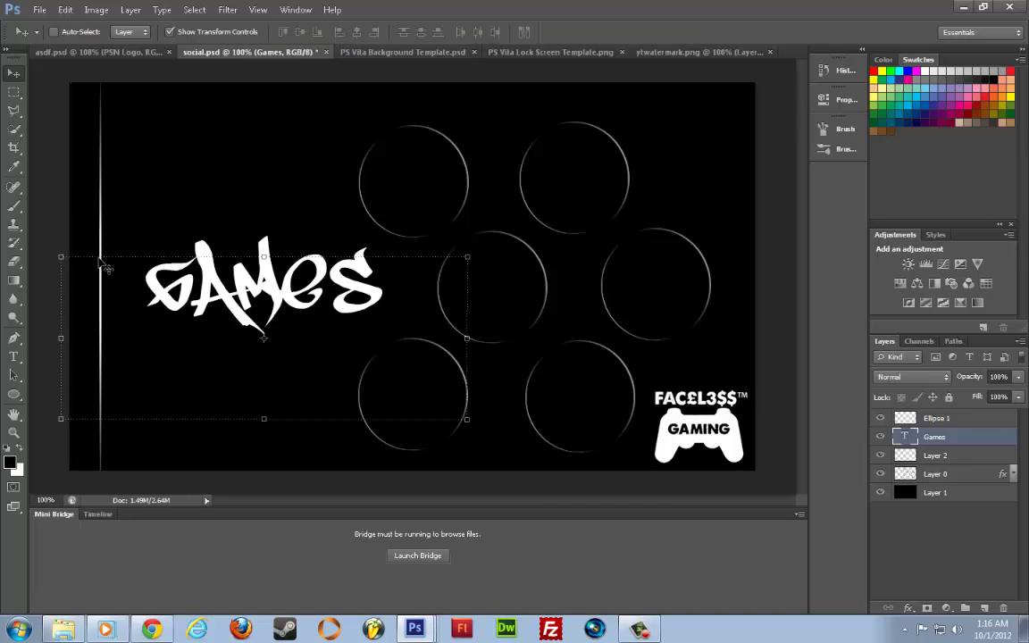
{"action": "left_click", "coordinate": [350, 52]}
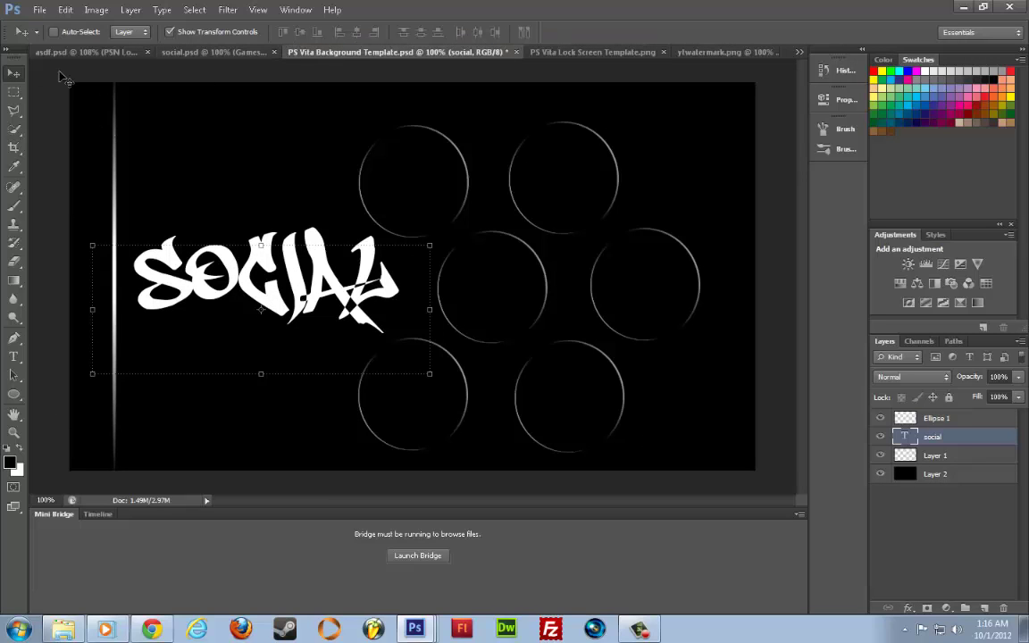
{"action": "left_click", "coordinate": [922, 417]}
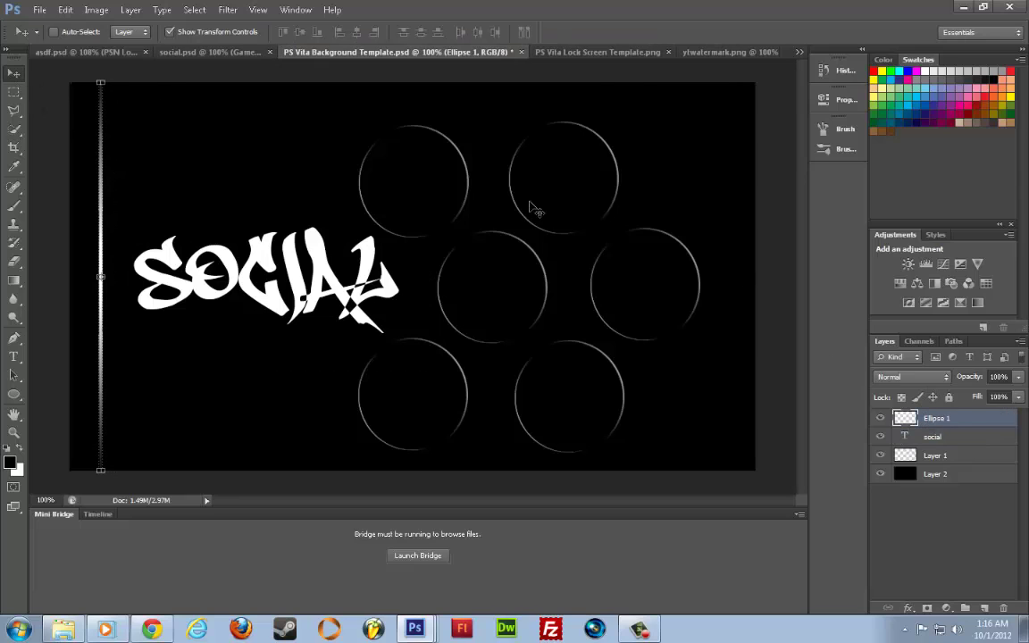
{"action": "left_click", "coordinate": [176, 53]}
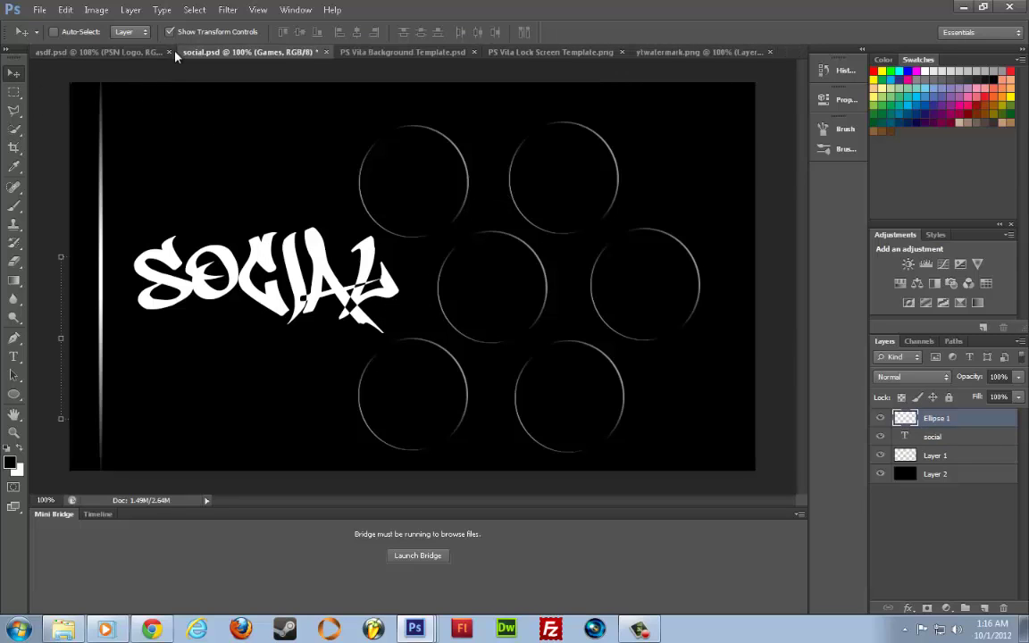
{"action": "left_click", "coordinate": [373, 53]}
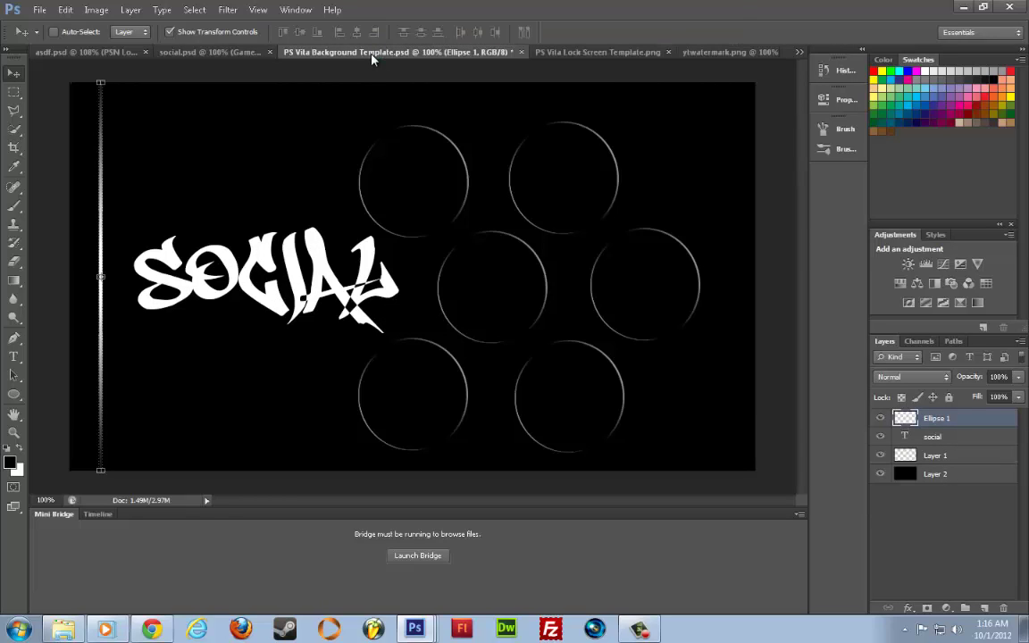
{"action": "left_click", "coordinate": [208, 52]}
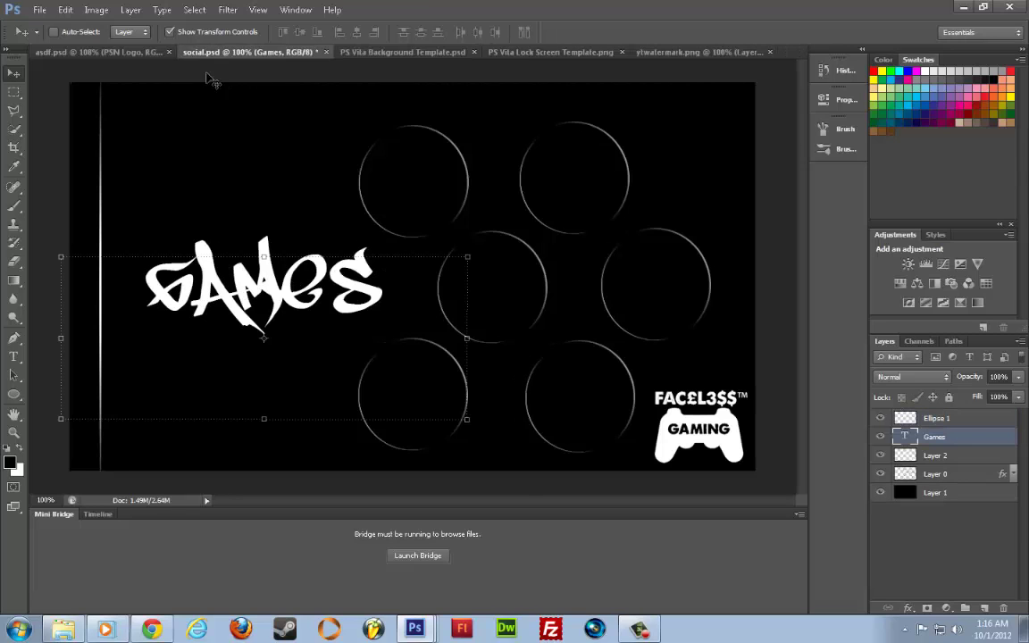
{"action": "left_click", "coordinate": [375, 52]}
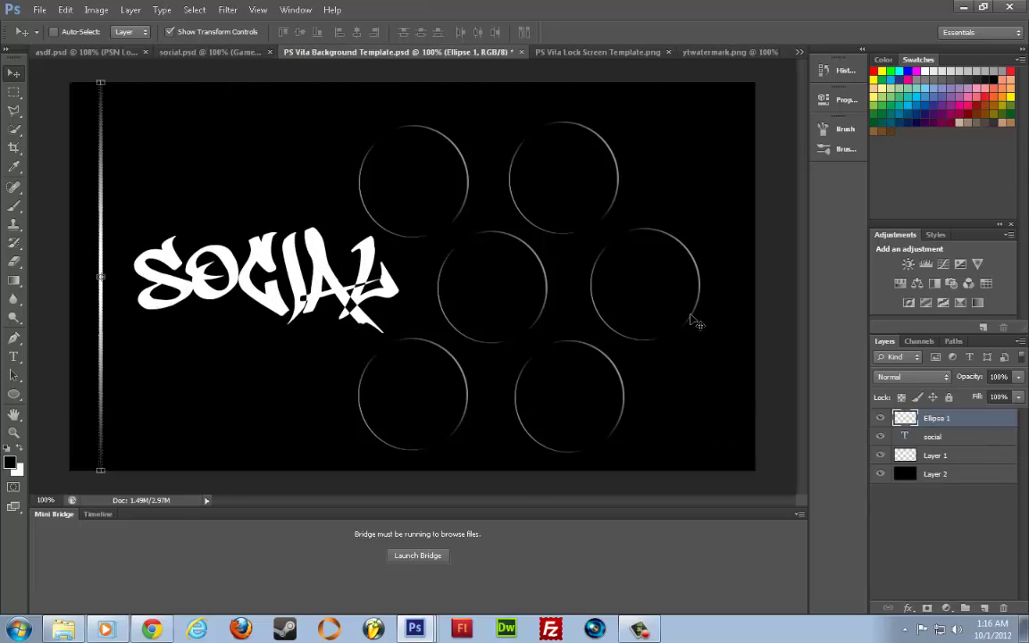
{"action": "left_click", "coordinate": [250, 53]}
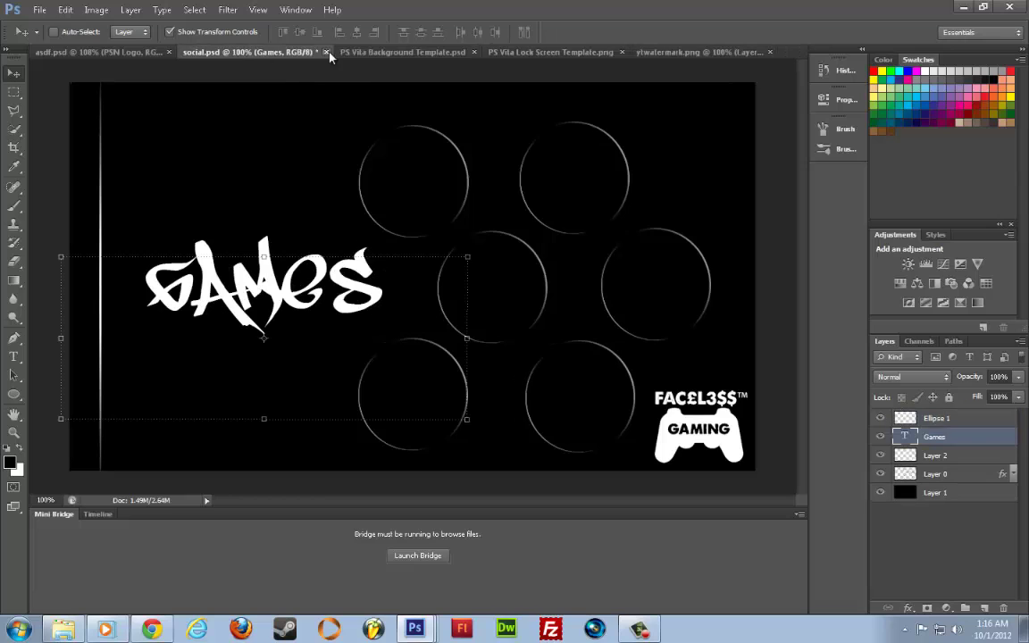
{"action": "left_click", "coordinate": [368, 52]}
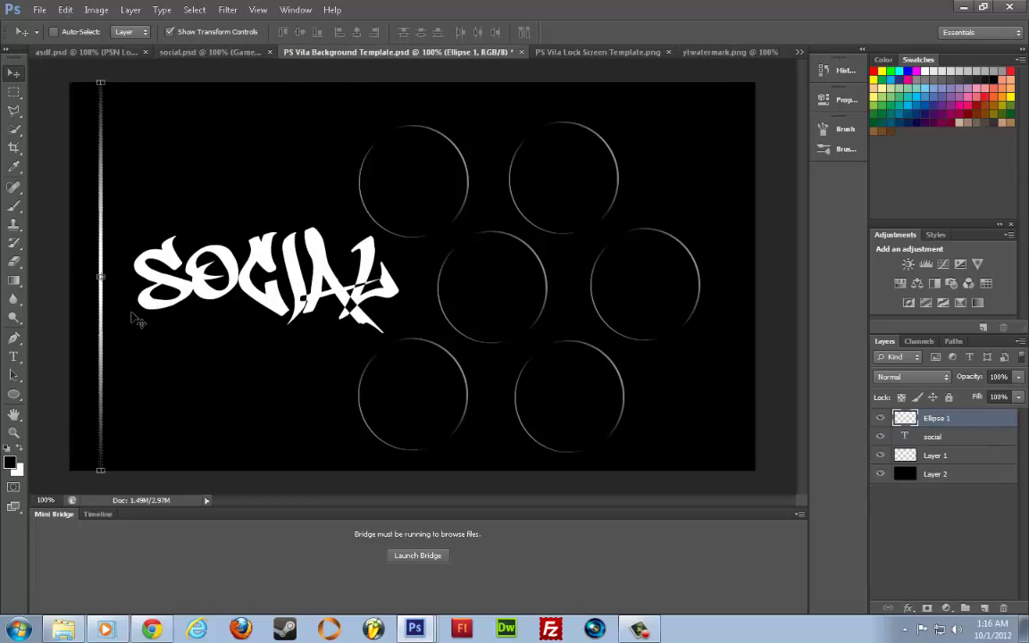
{"action": "key", "text": "shift+Left"}
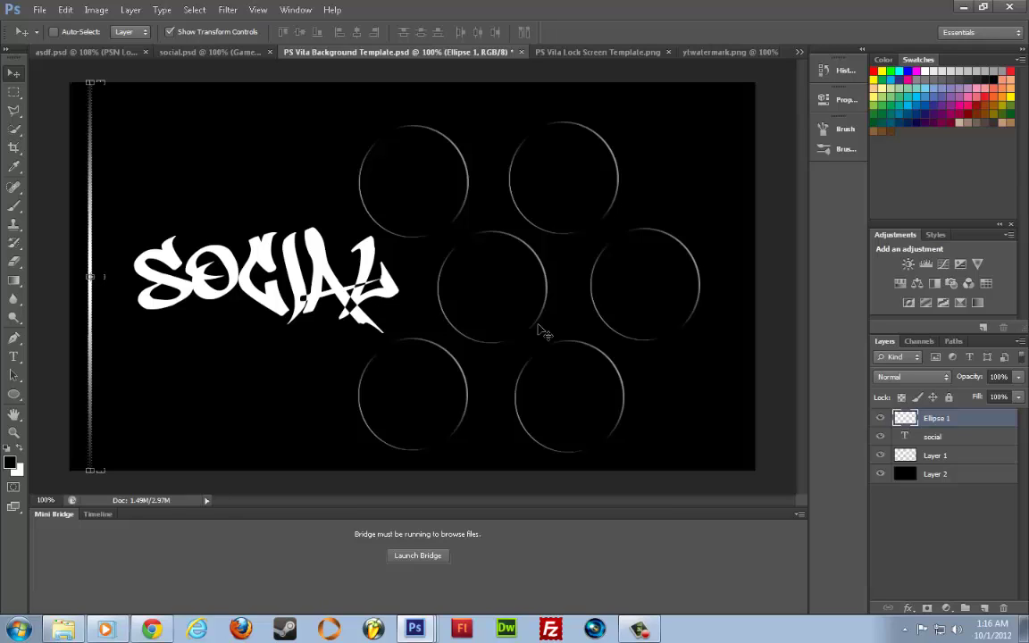
Close the template without saving and reopen PS Vita Background Template.psd
{"action": "left_click", "coordinate": [523, 52]}
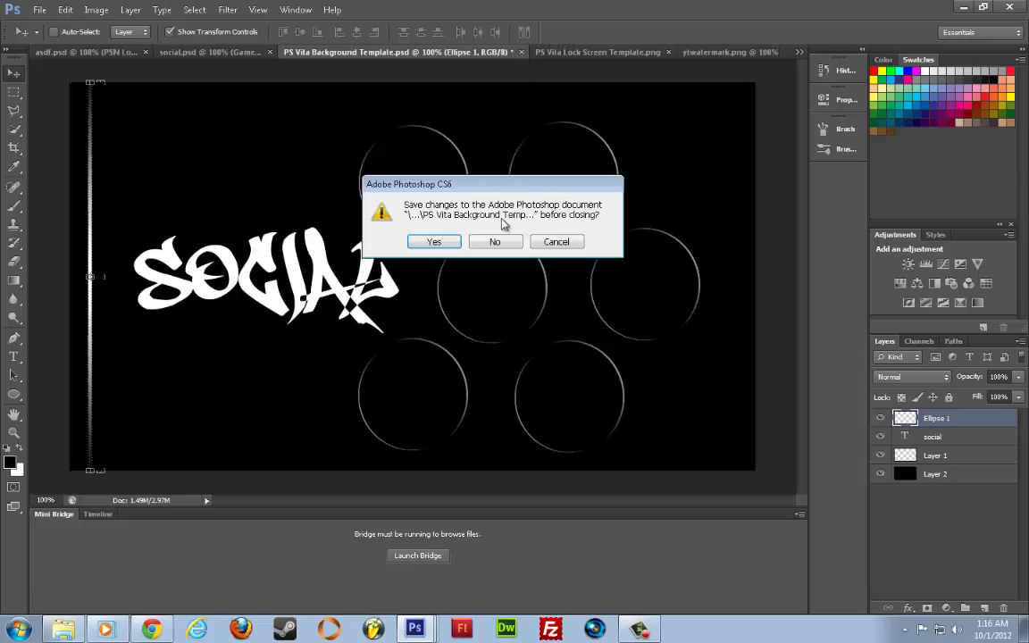
{"action": "left_click", "coordinate": [492, 241]}
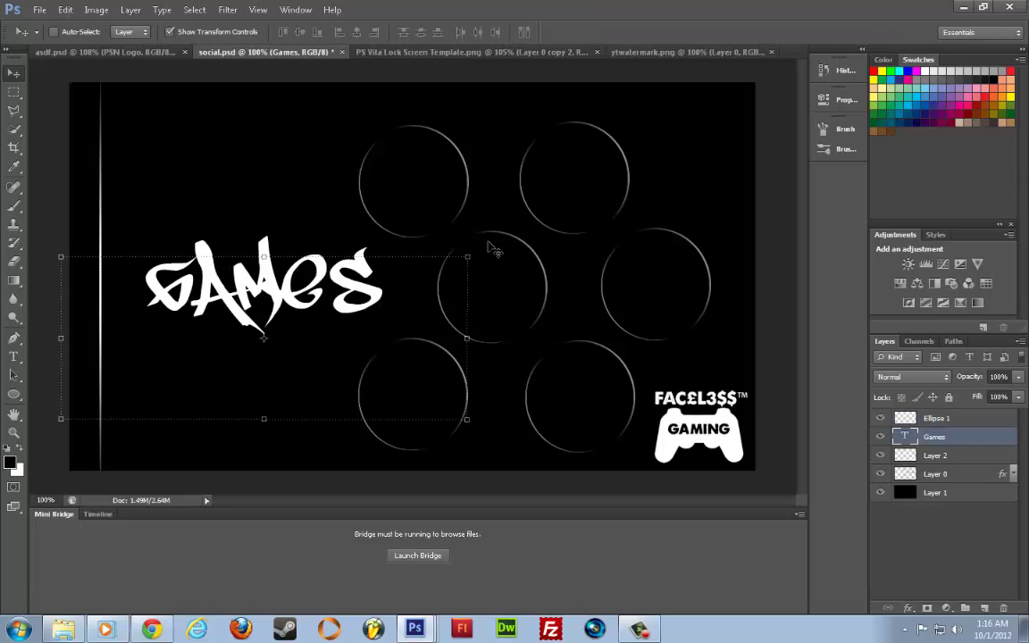
{"action": "left_click", "coordinate": [41, 10]}
{"action": "left_click", "coordinate": [70, 37]}
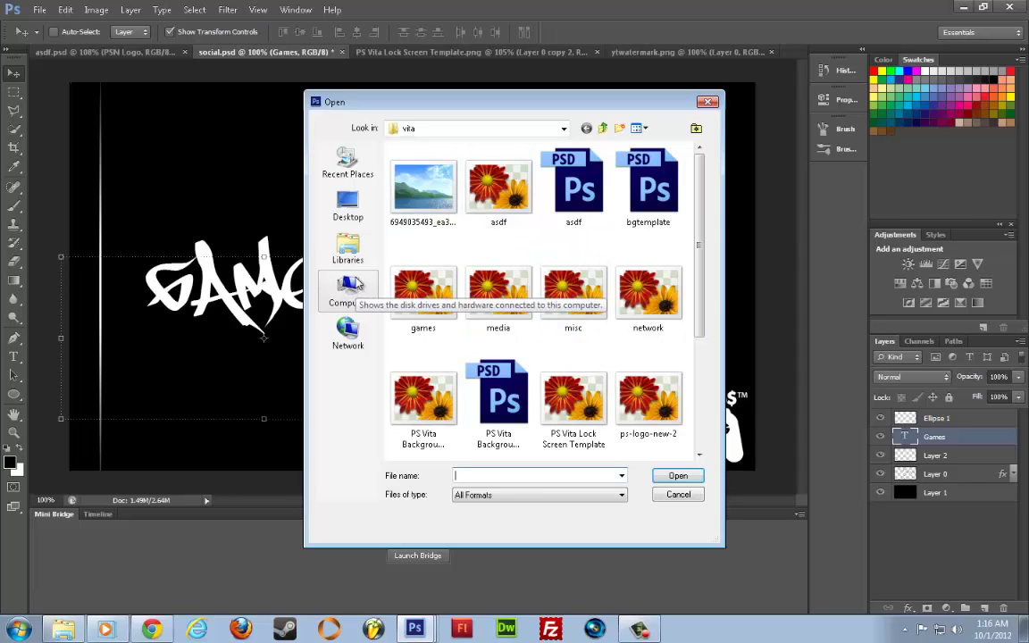
{"action": "left_click", "coordinate": [511, 203]}
{"action": "scroll", "coordinate": [511, 203], "scroll_direction": "down", "scroll_amount": 3}
{"action": "scroll", "coordinate": [536, 223], "scroll_direction": "up", "scroll_amount": 3}
{"action": "scroll", "coordinate": [545, 237], "scroll_direction": "down", "scroll_amount": 5}
{"action": "left_click", "coordinate": [423, 210]}
{"action": "left_click", "coordinate": [496, 242]}
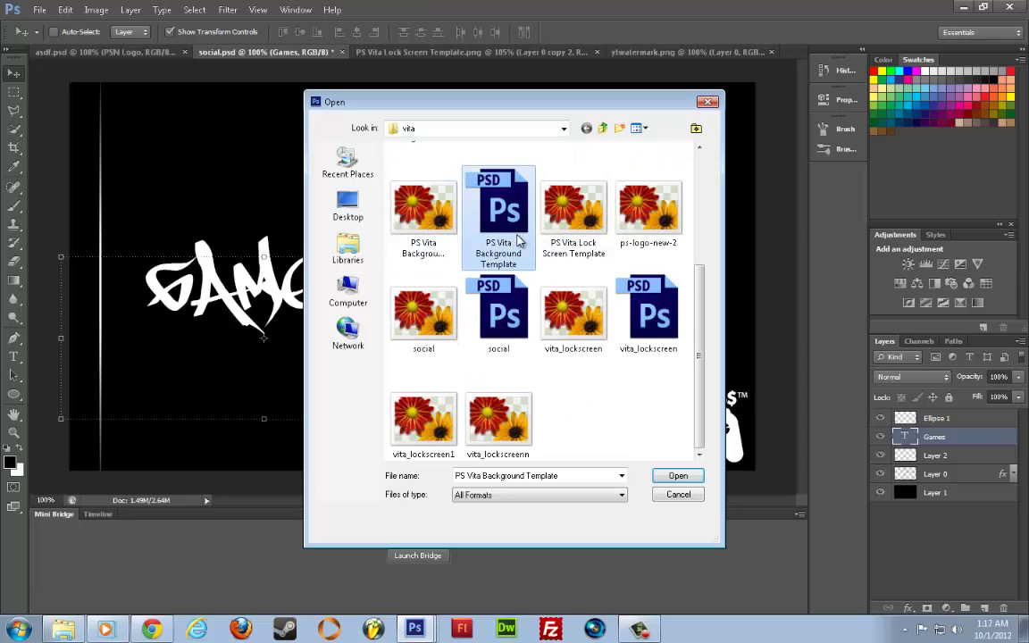
{"action": "double_click", "coordinate": [516, 241]}
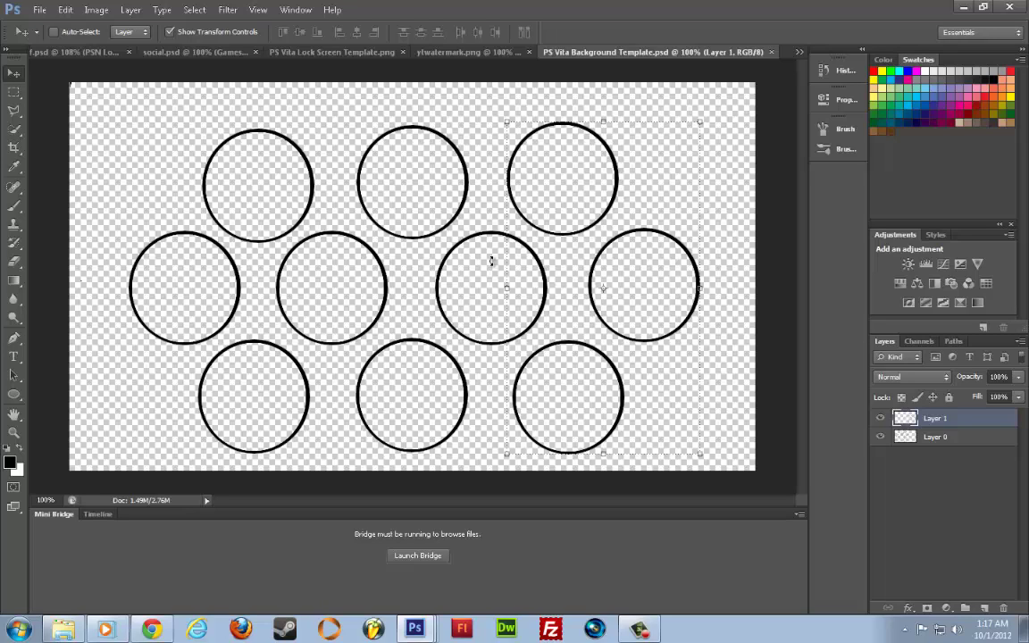
Merge Layer 0 and Layer 1 into one layer and turn off Show Transform Controls
{"action": "left_click", "coordinate": [934, 437], "text": "shift"}
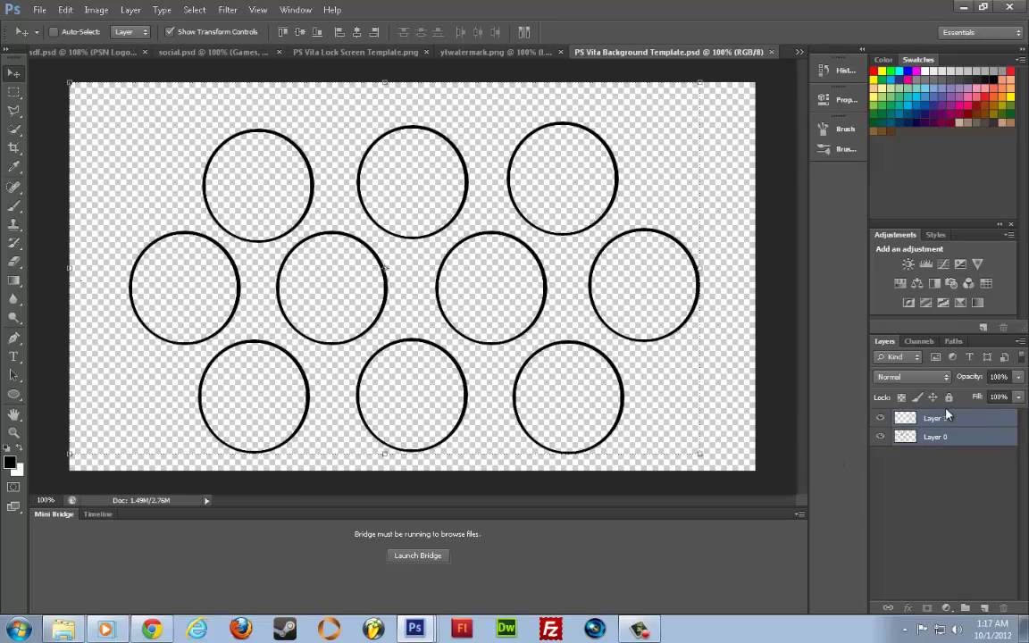
{"action": "right_click", "coordinate": [947, 416]}
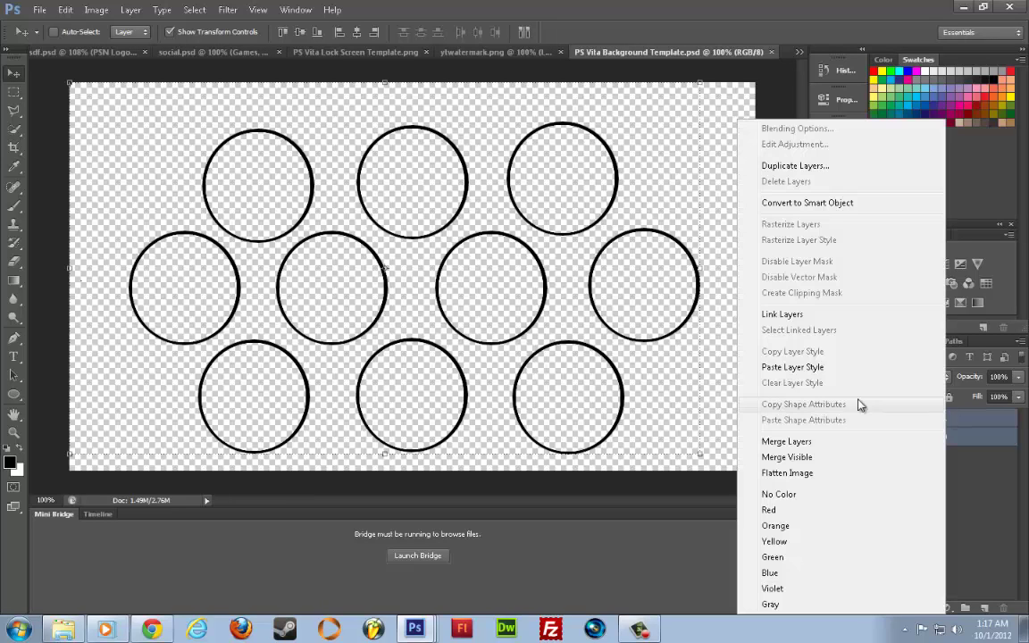
{"action": "left_click", "coordinate": [809, 447]}
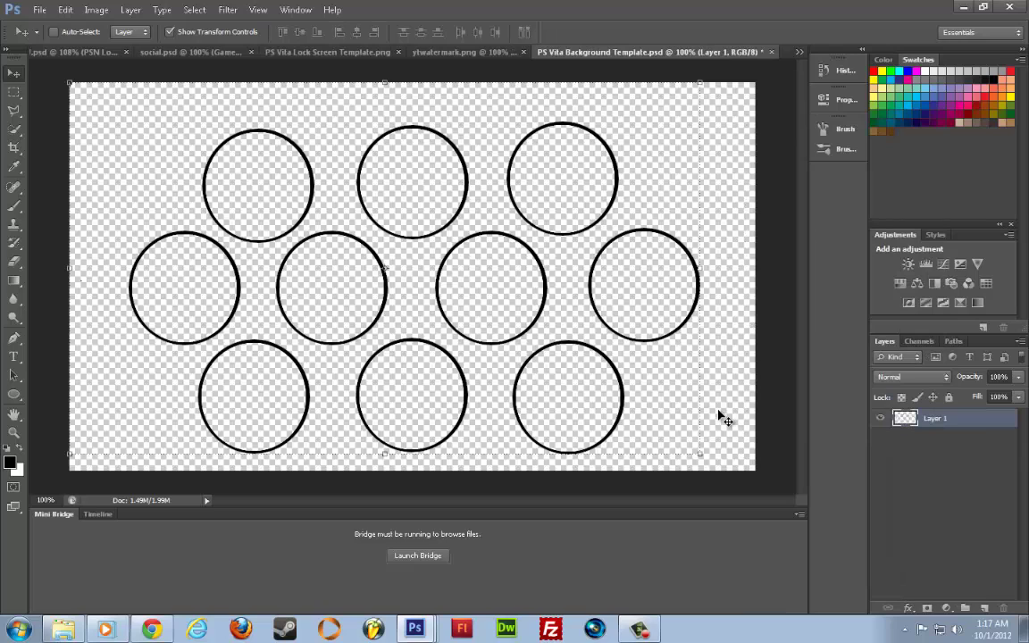
{"action": "left_click", "coordinate": [170, 32]}
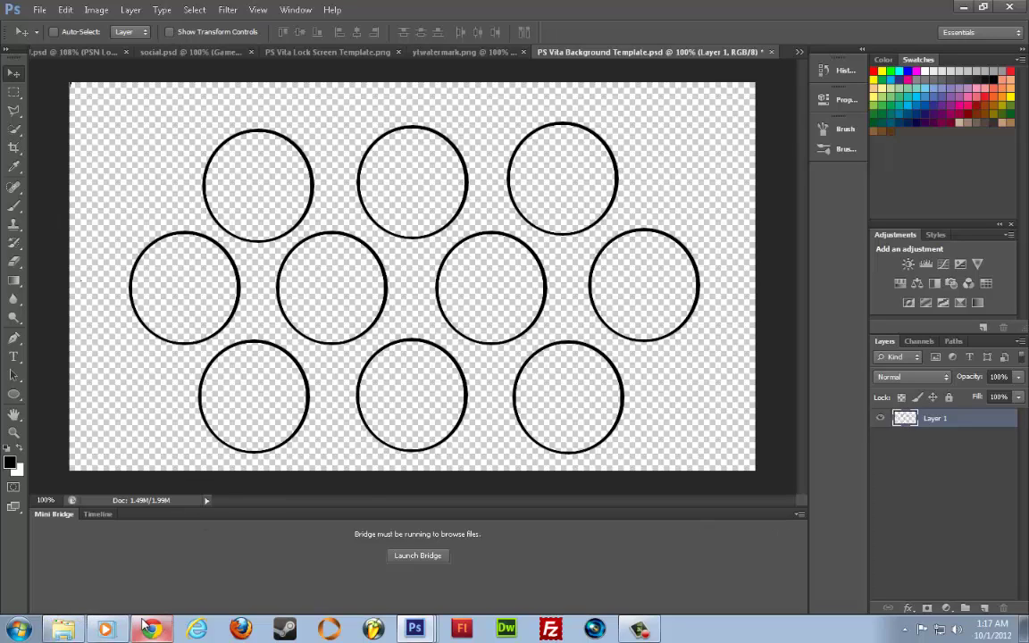
Go back to Google Images in Chrome and search for 'the legend of zelda'
{"action": "mouse_move", "coordinate": [145, 625]}
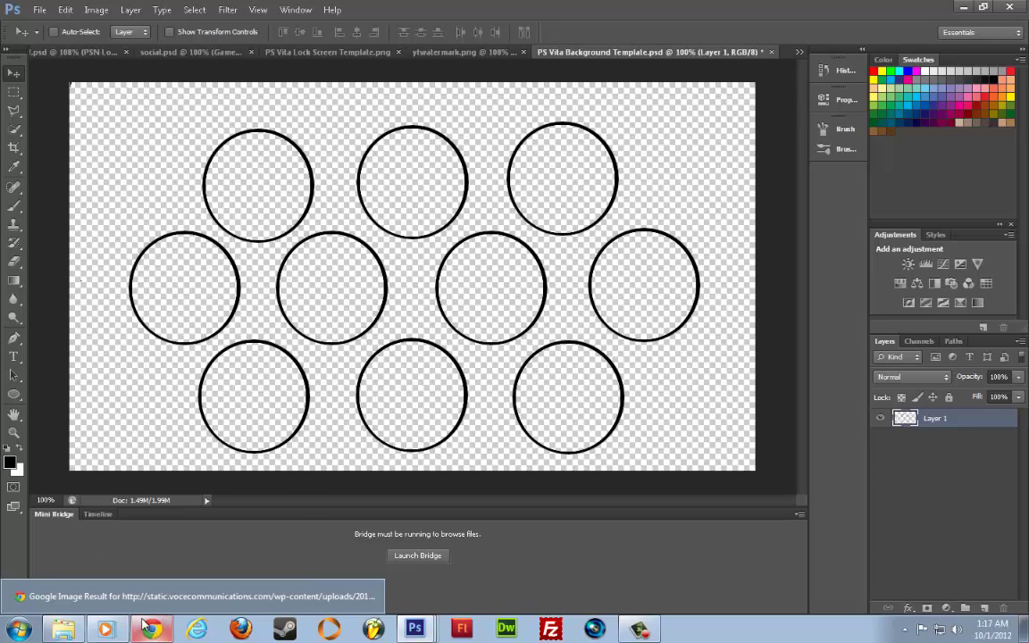
{"action": "left_click", "coordinate": [136, 595]}
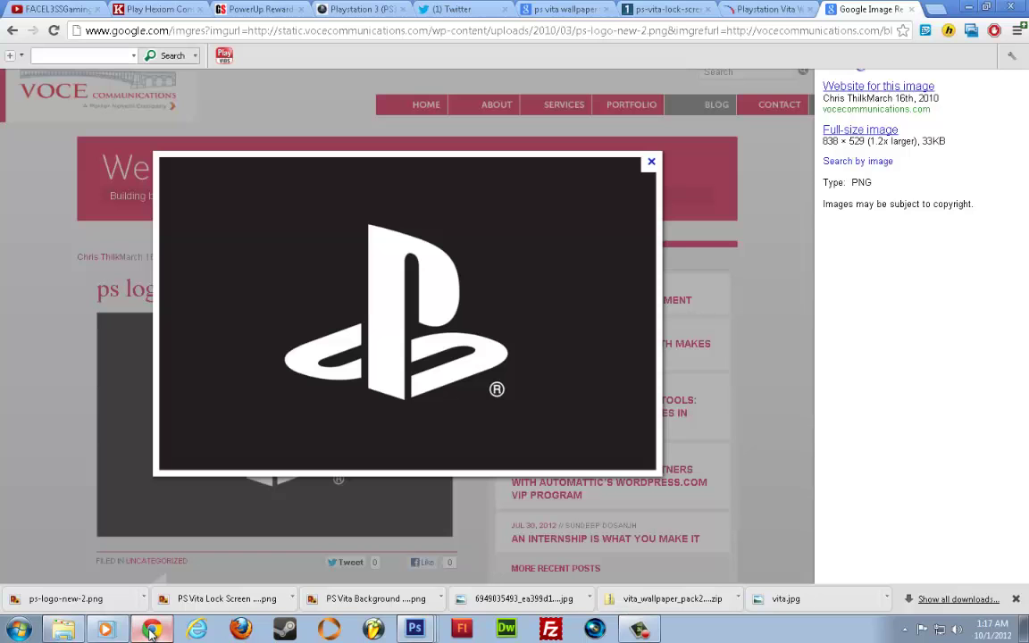
{"action": "left_click", "coordinate": [651, 165]}
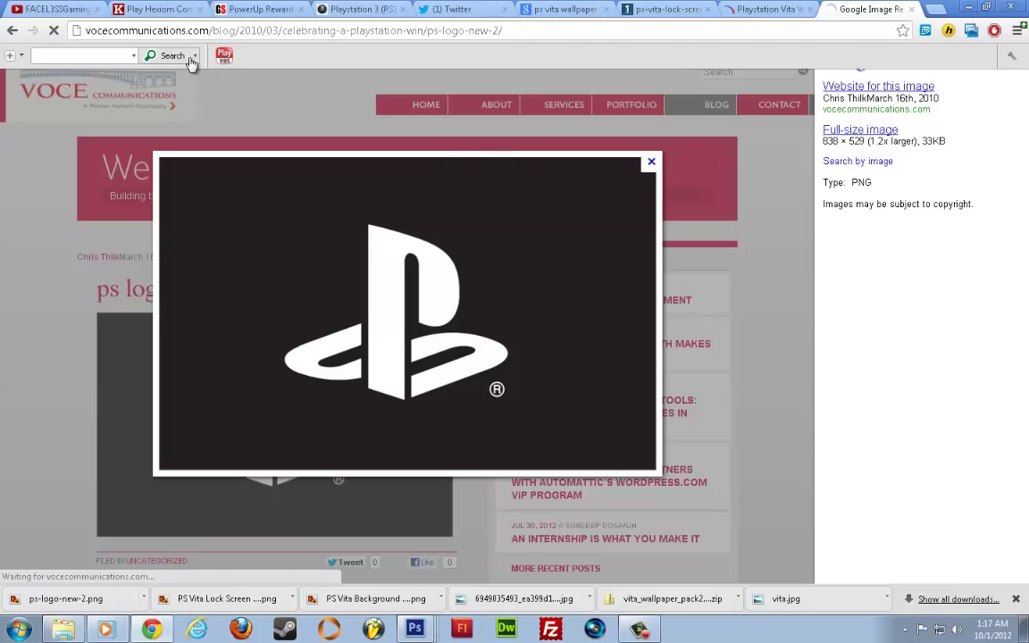
{"action": "right_click", "coordinate": [12, 30]}
{"action": "left_click", "coordinate": [37, 70]}
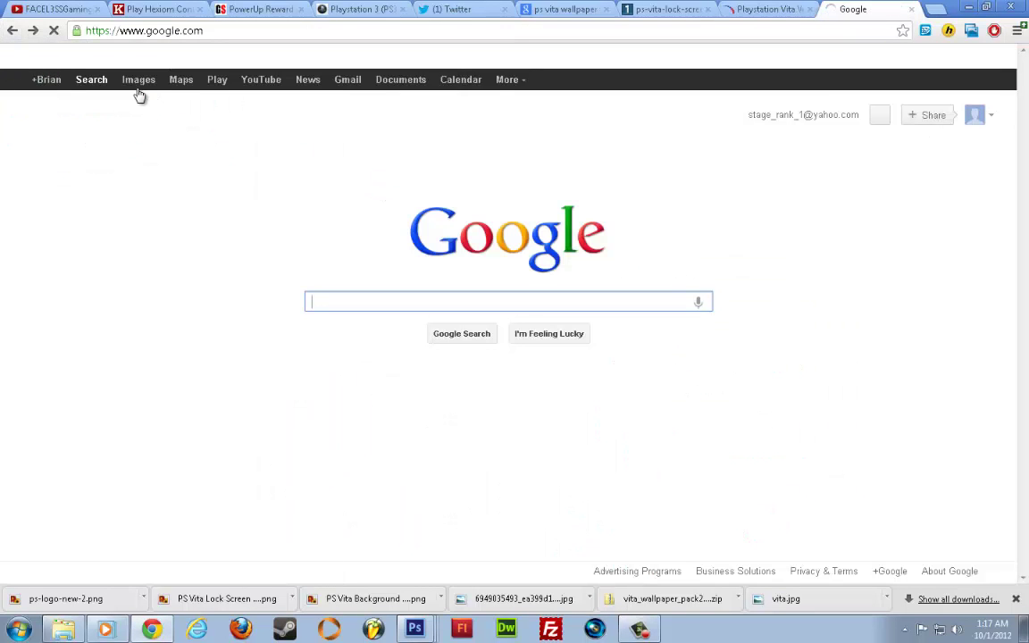
{"action": "left_click", "coordinate": [138, 86]}
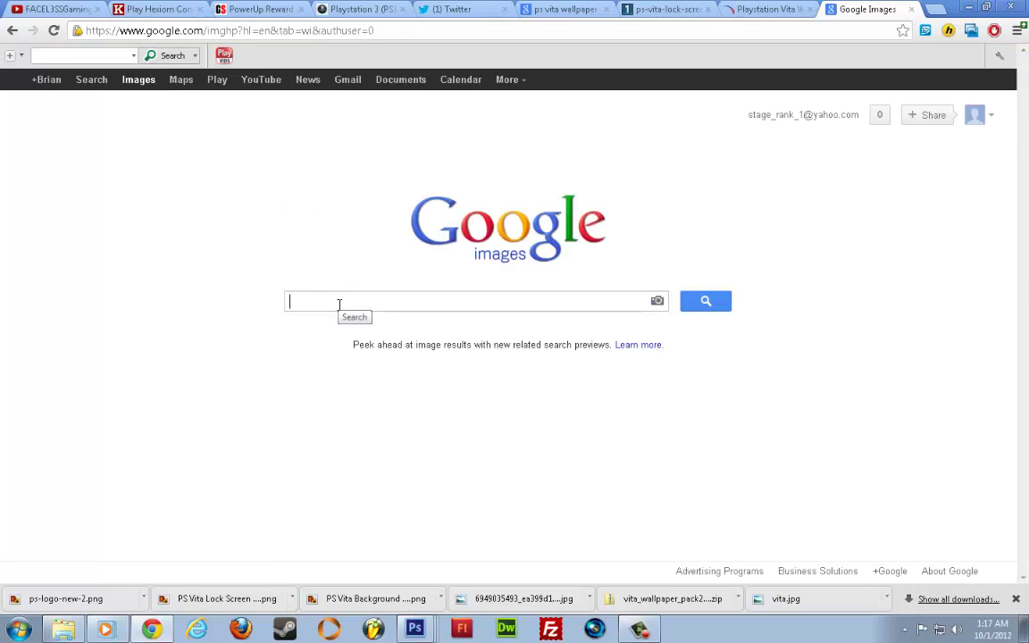
{"action": "type", "text": "the legend "}
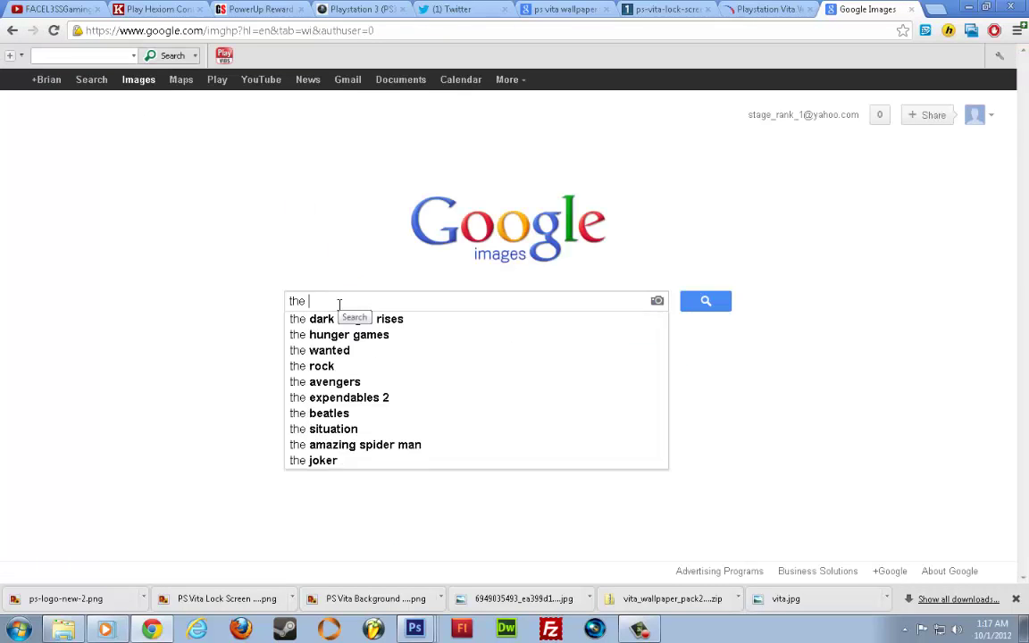
{"action": "type", "text": "of zelda"}
{"action": "key", "text": "Return"}
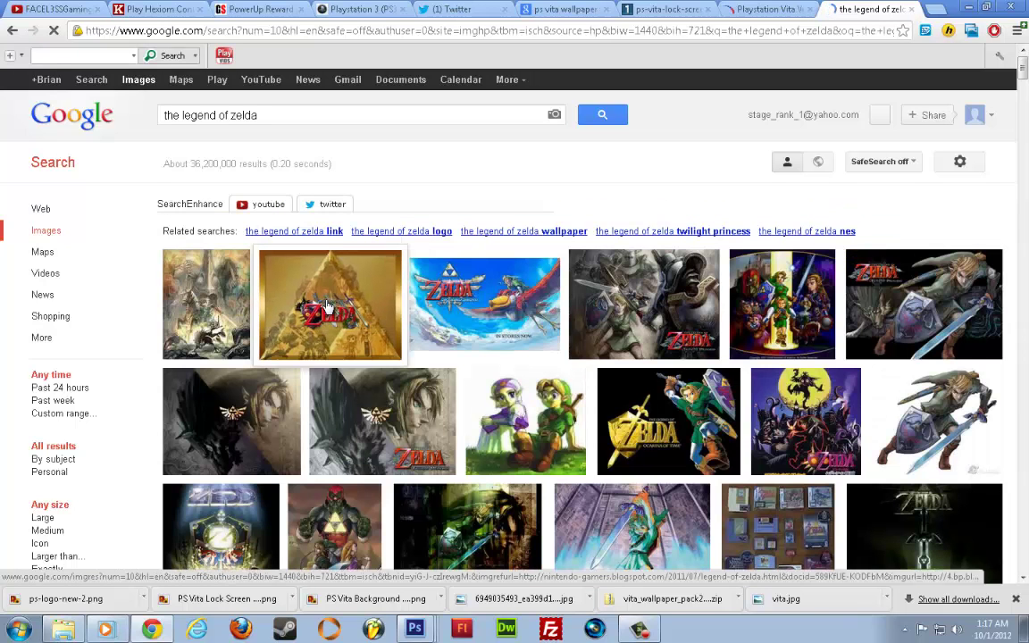
Open the dark Master Sword wallpaper result at its full 1920 × 1200 size
{"action": "mouse_move", "coordinate": [328, 306]}
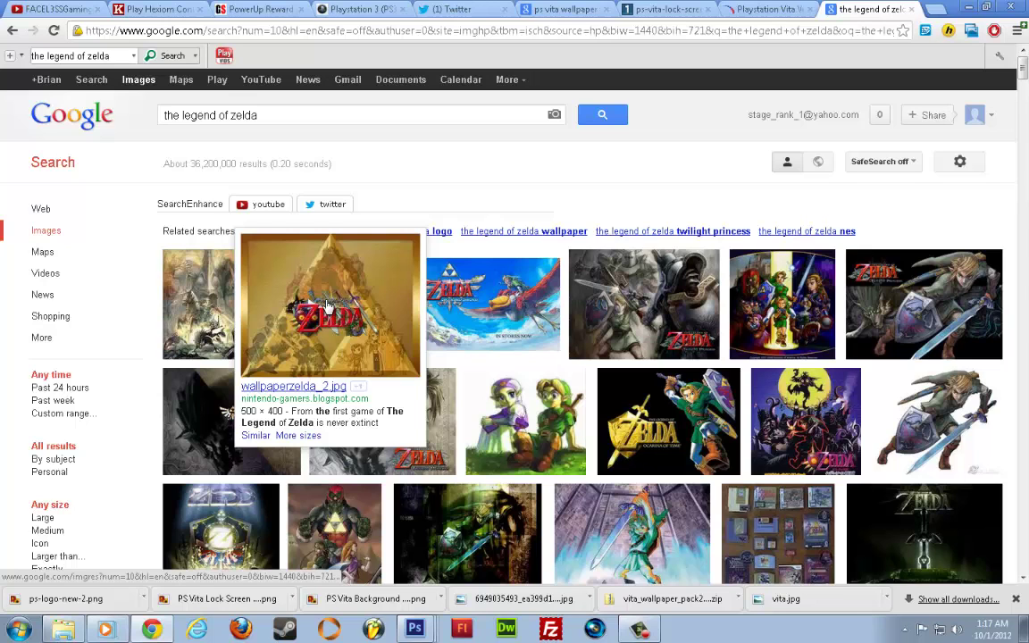
{"action": "scroll", "coordinate": [572, 286], "scroll_direction": "down", "scroll_amount": 3}
{"action": "mouse_move", "coordinate": [766, 306]}
{"action": "mouse_move", "coordinate": [952, 337]}
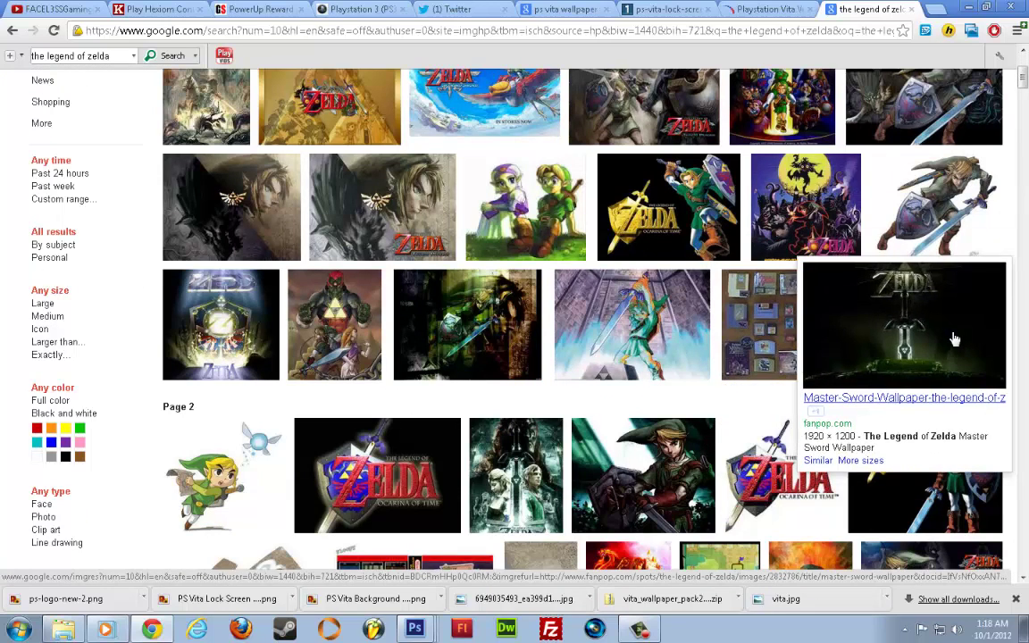
{"action": "left_click", "coordinate": [954, 338]}
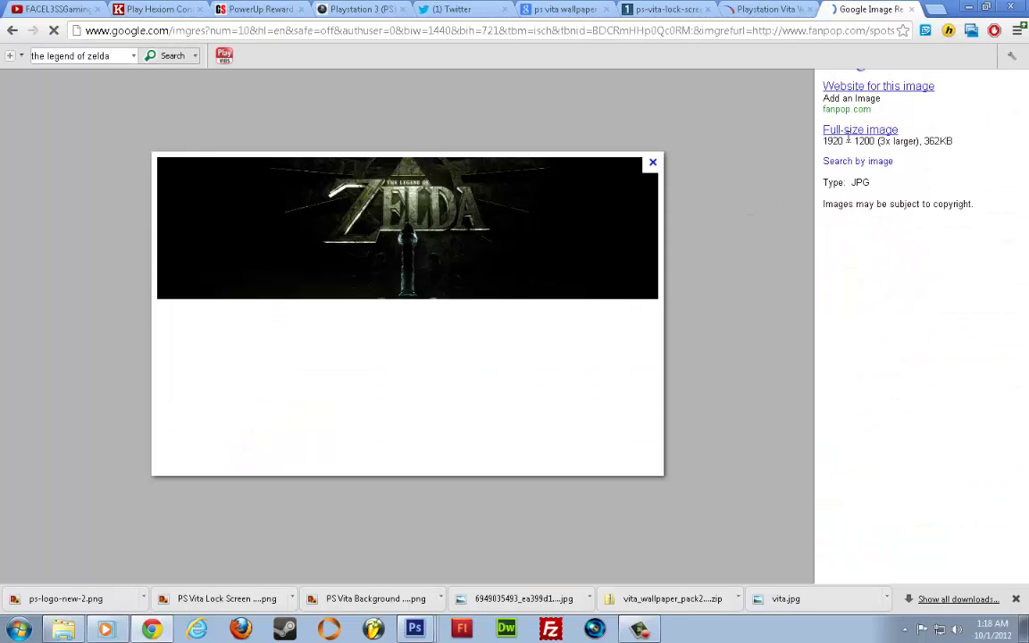
{"action": "left_click", "coordinate": [851, 131]}
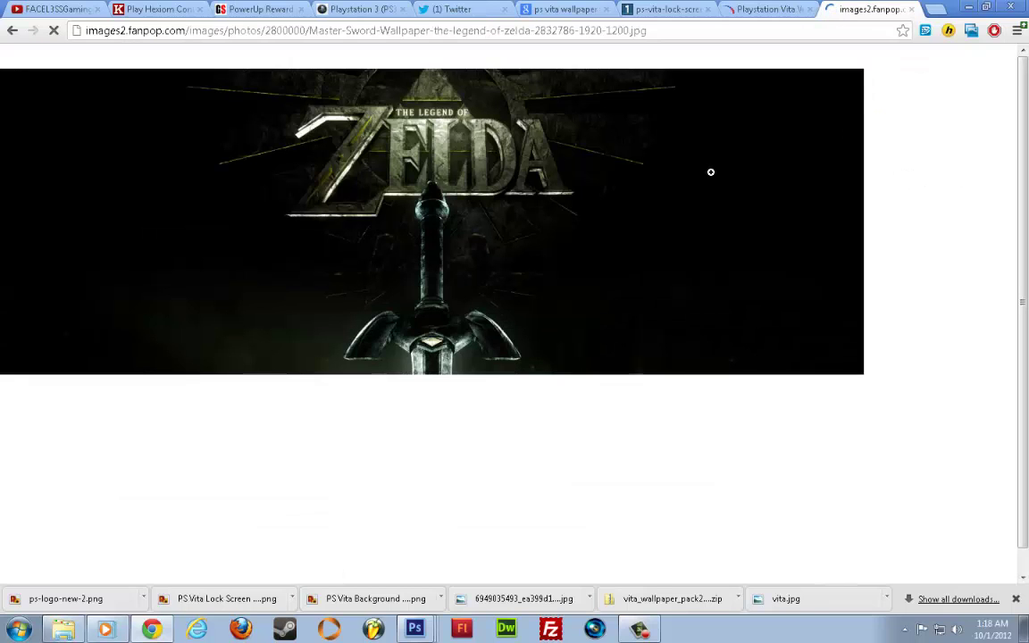
Save the Master Sword wallpaper as a JPEG in the vita pictures folder
{"action": "right_click", "coordinate": [712, 174]}
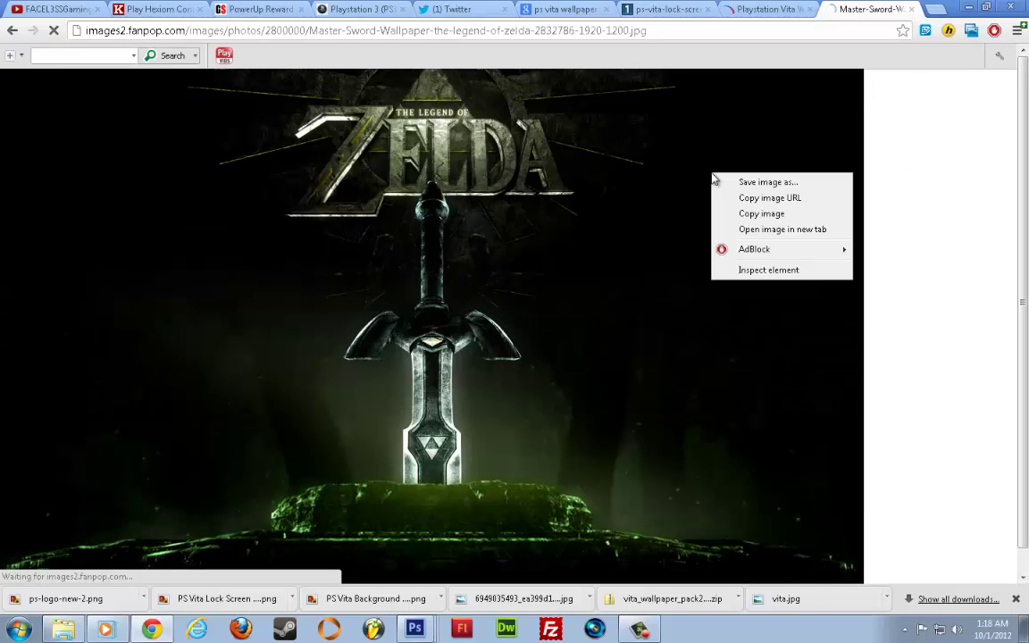
{"action": "left_click", "coordinate": [723, 183]}
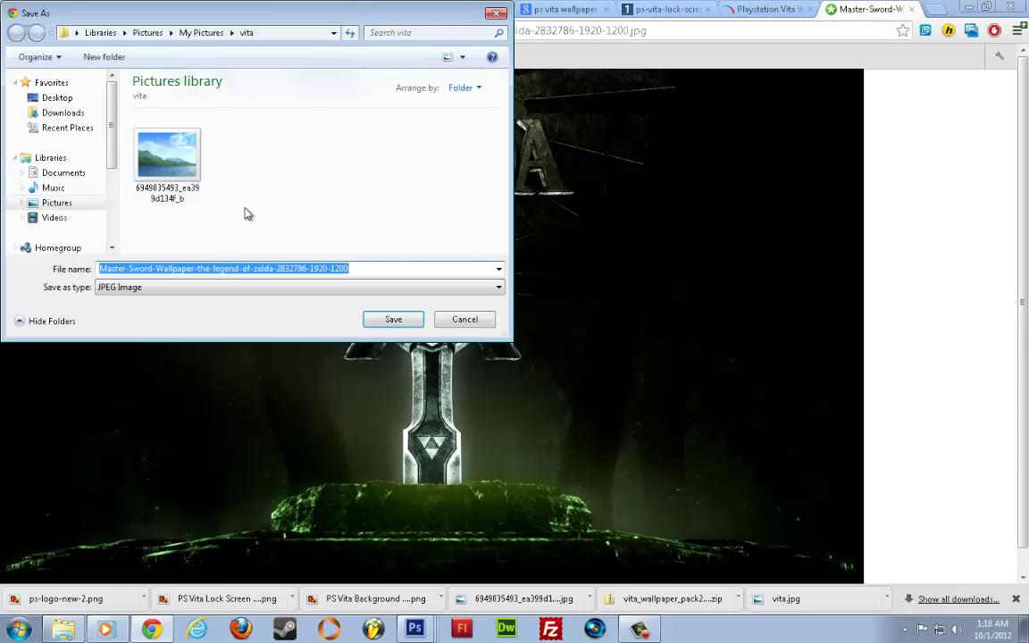
{"action": "left_click", "coordinate": [393, 320]}
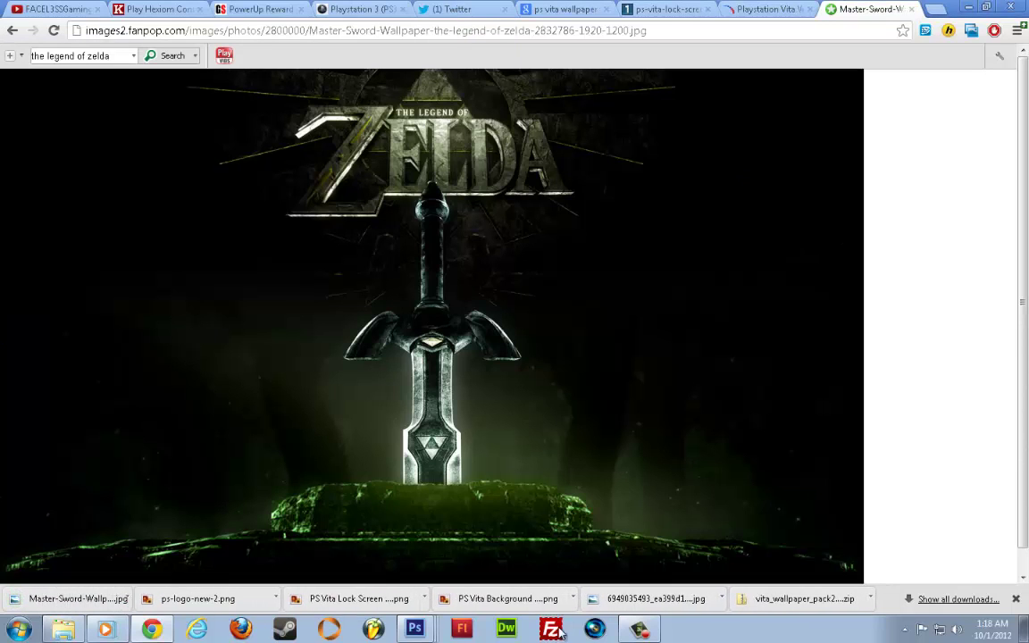
Return to the legend of zelda results and browse several pages of artwork
{"action": "mouse_move", "coordinate": [415, 628]}
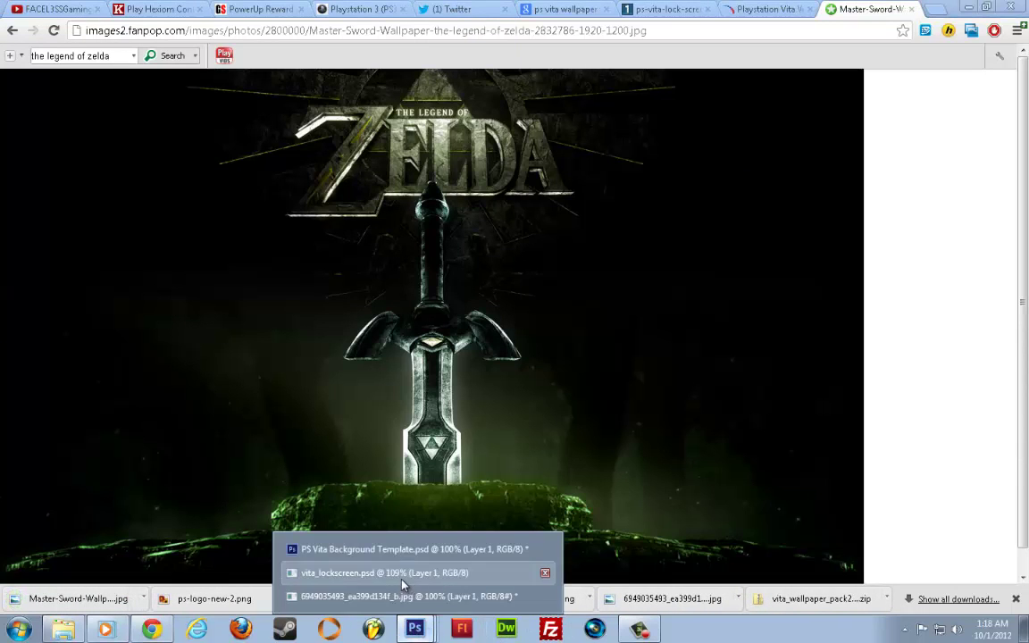
{"action": "right_click", "coordinate": [7, 31]}
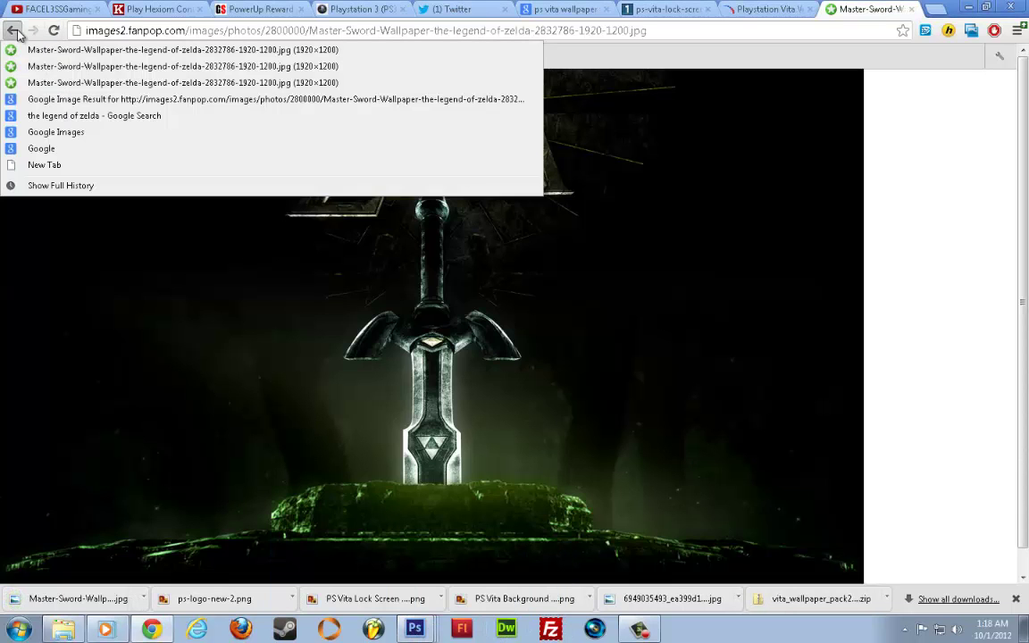
{"action": "left_click", "coordinate": [76, 116]}
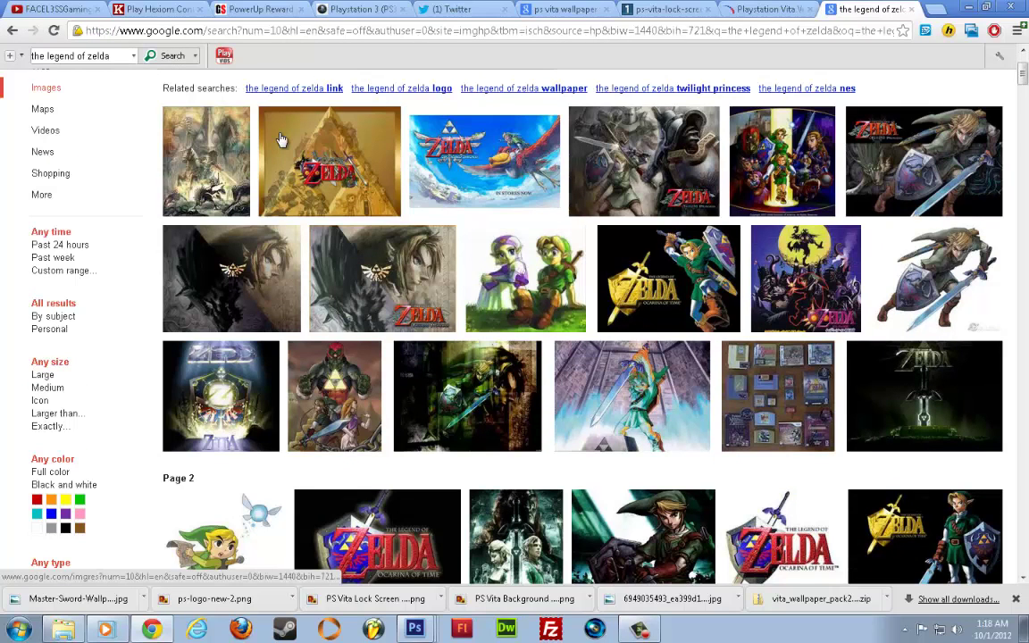
{"action": "mouse_move", "coordinate": [280, 139]}
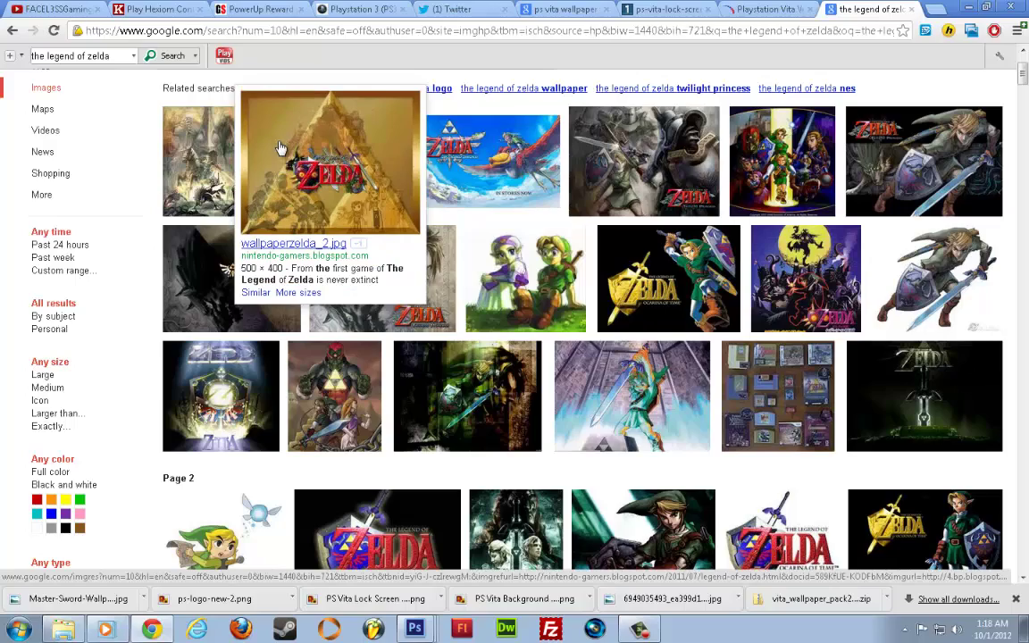
{"action": "scroll", "coordinate": [280, 143], "scroll_direction": "down", "scroll_amount": 10}
{"action": "scroll", "coordinate": [281, 153], "scroll_direction": "down", "scroll_amount": 7}
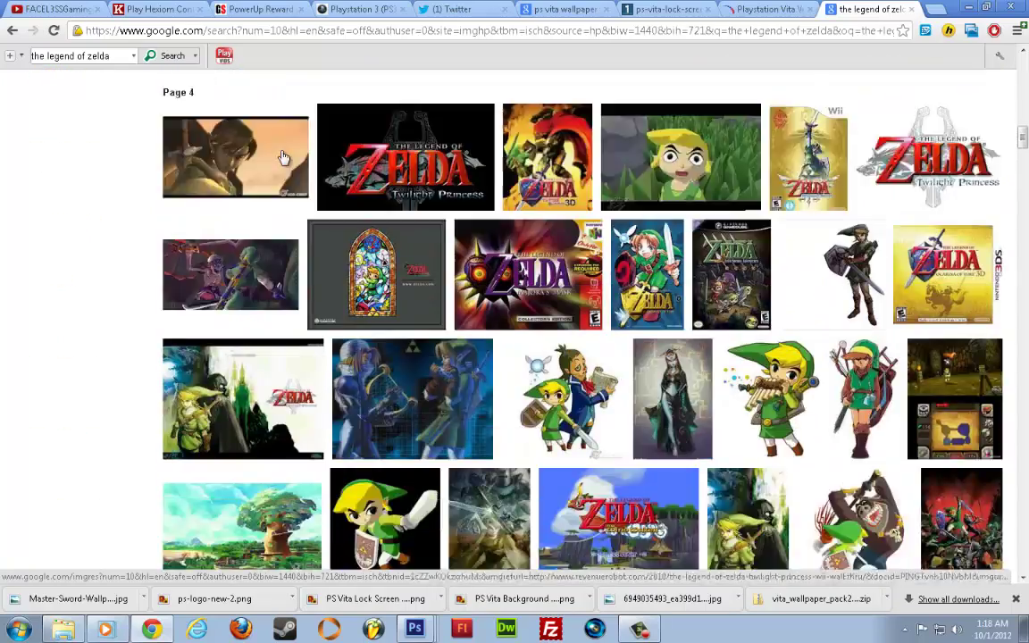
{"action": "scroll", "coordinate": [280, 156], "scroll_direction": "down", "scroll_amount": 6}
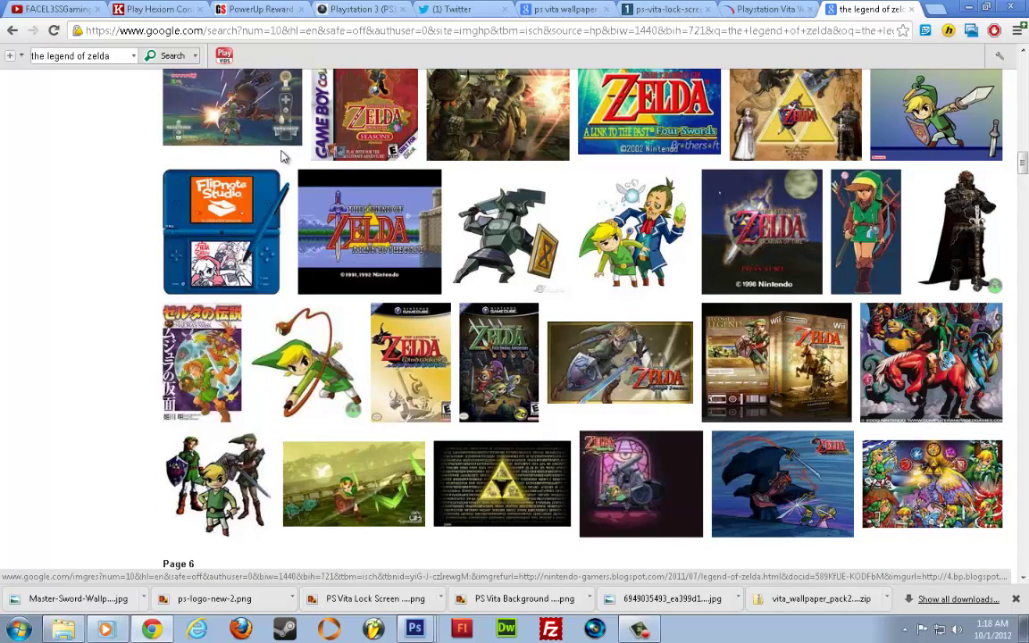
{"action": "scroll", "coordinate": [292, 167], "scroll_direction": "down", "scroll_amount": 3}
{"action": "mouse_move", "coordinate": [320, 189]}
{"action": "scroll", "coordinate": [320, 189], "scroll_direction": "down", "scroll_amount": 2}
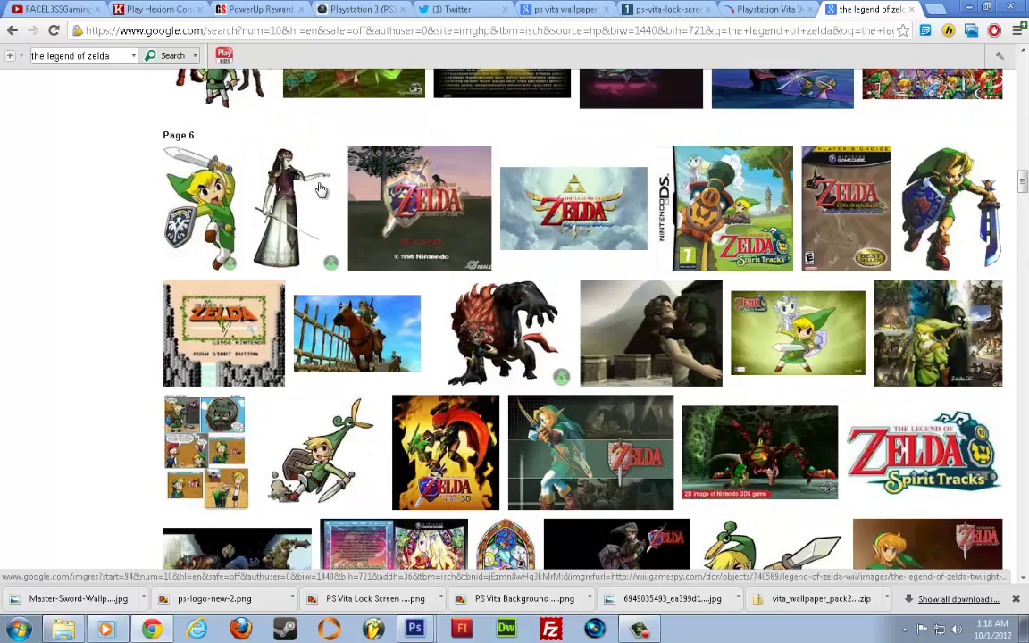
{"action": "scroll", "coordinate": [332, 209], "scroll_direction": "down", "scroll_amount": 5}
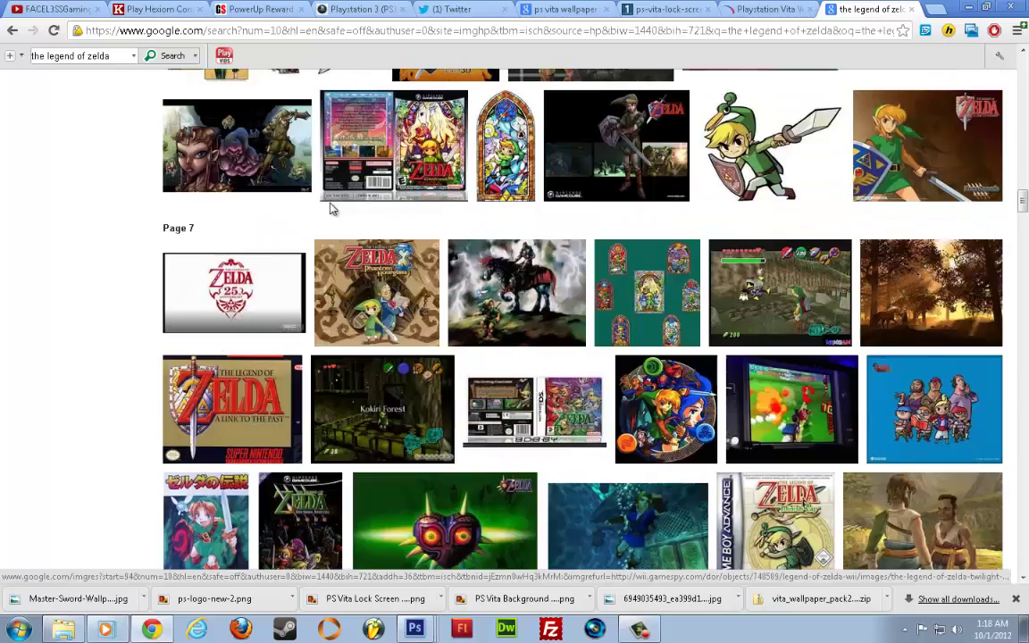
{"action": "scroll", "coordinate": [330, 208], "scroll_direction": "up", "scroll_amount": 15}
{"action": "scroll", "coordinate": [329, 208], "scroll_direction": "up", "scroll_amount": 15}
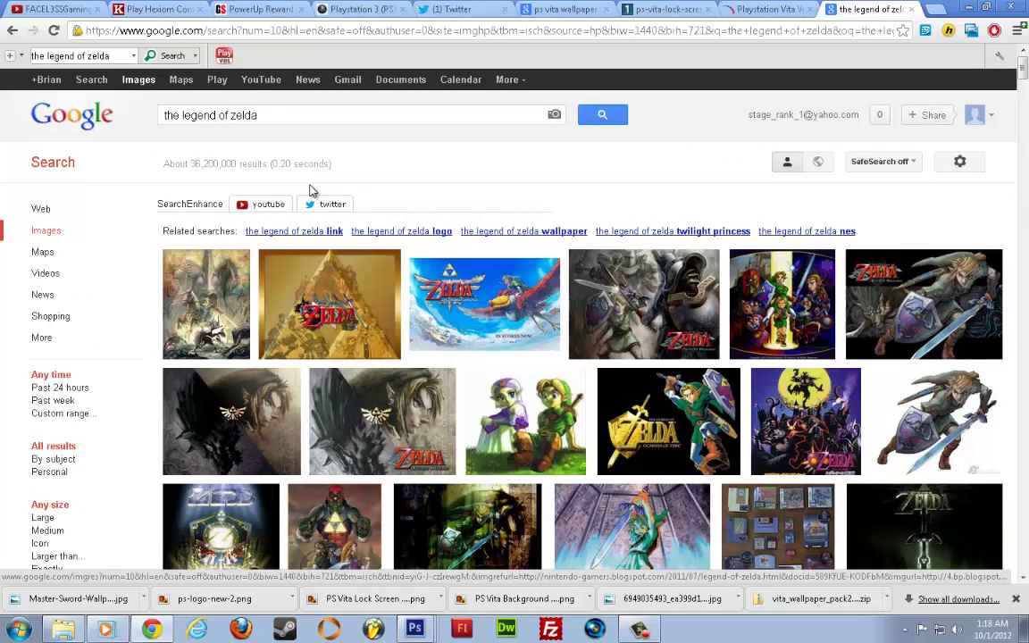
Search for 'the legend of zelda link's fairy' and open the Navi fairy image
{"action": "left_click", "coordinate": [269, 113]}
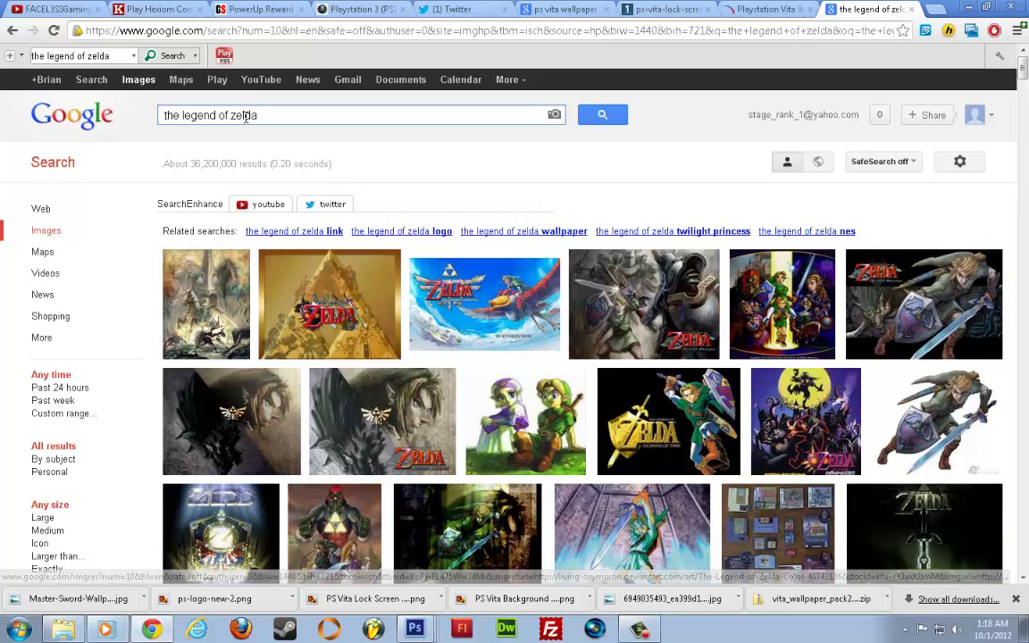
{"action": "triple_click", "coordinate": [273, 114]}
{"action": "left_click", "coordinate": [274, 115]}
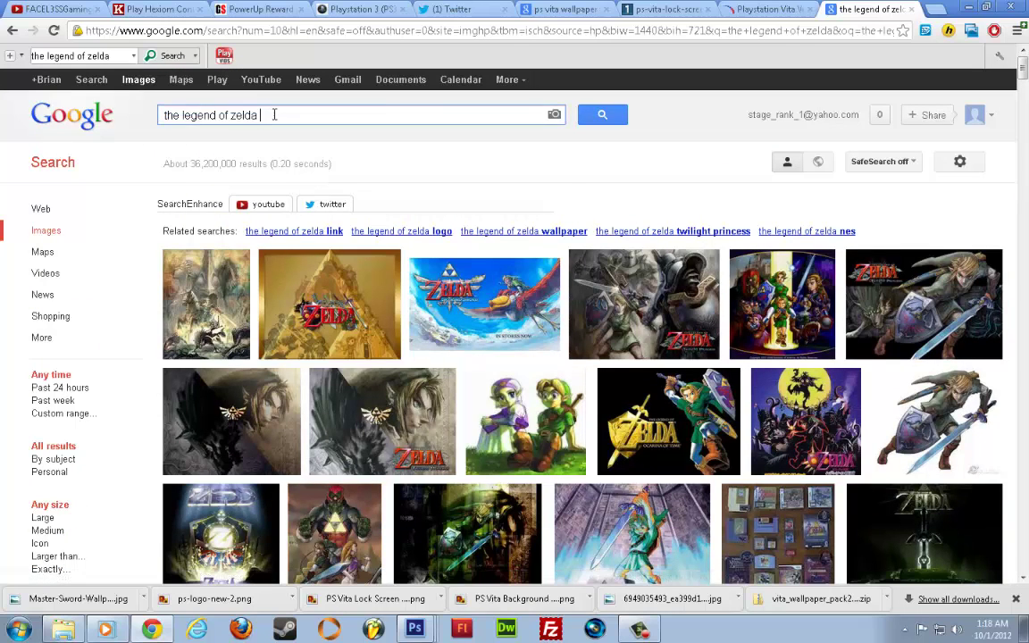
{"action": "type", "text": "link's fairy"}
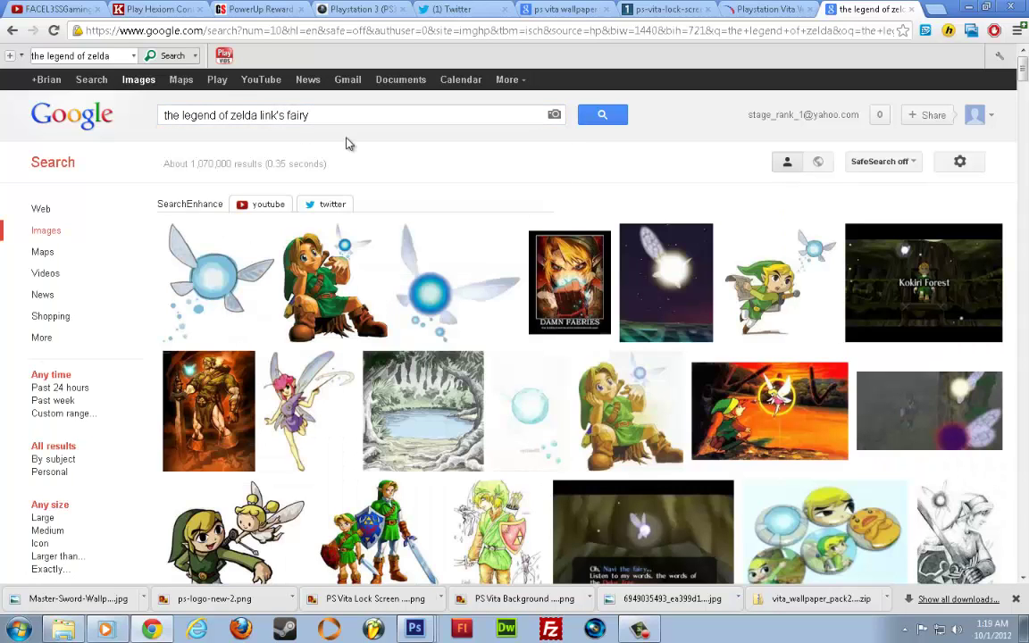
{"action": "scroll", "coordinate": [471, 154], "scroll_direction": "down", "scroll_amount": 1}
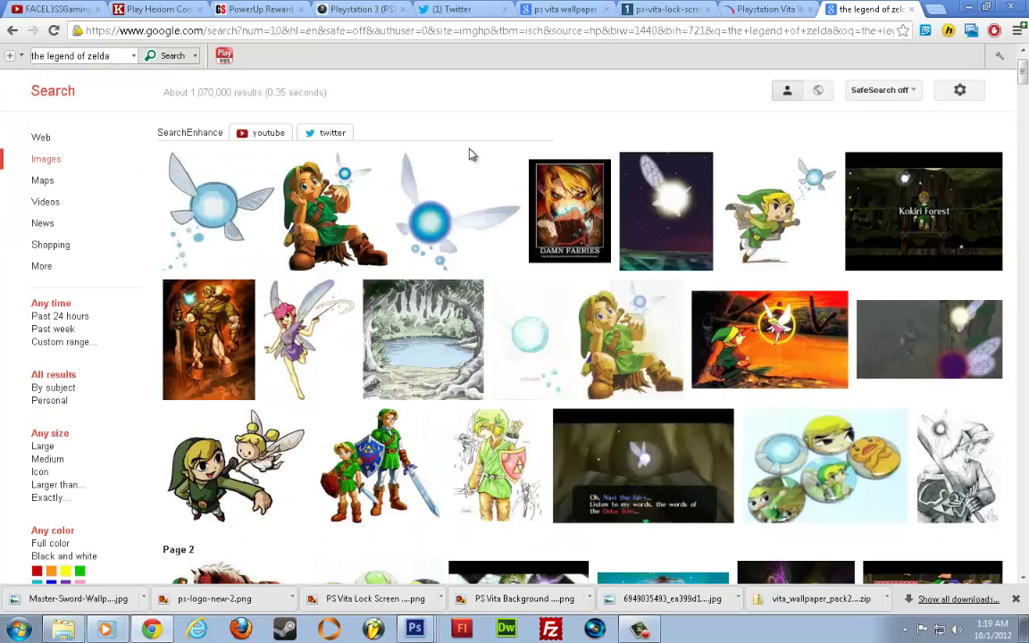
{"action": "left_click", "coordinate": [449, 216]}
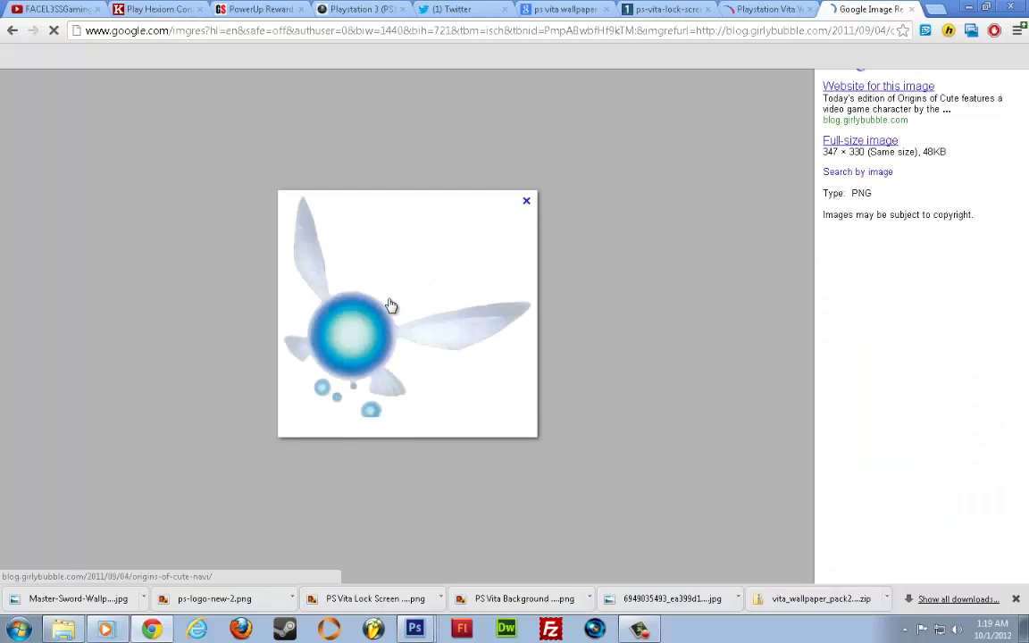
Save the Navi fairy picture as navi_artwork.png
{"action": "right_click", "coordinate": [398, 294]}
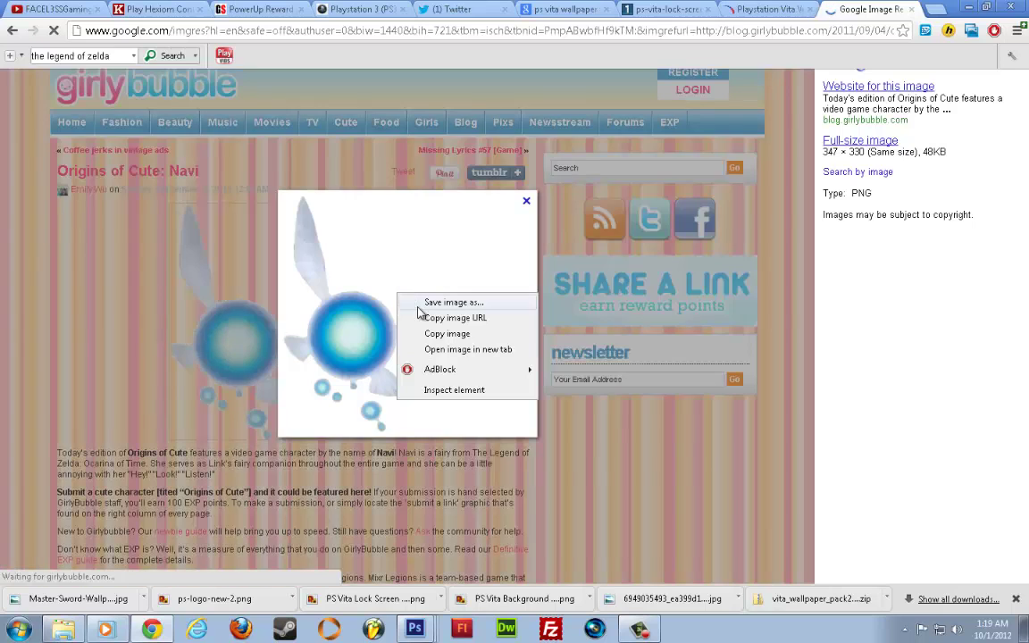
{"action": "left_click", "coordinate": [418, 304]}
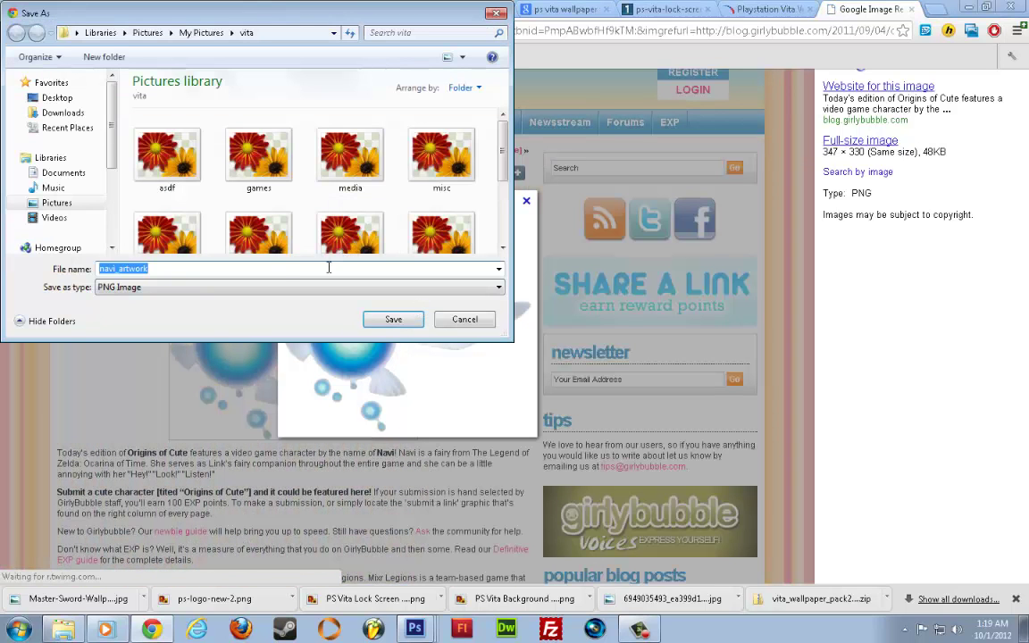
{"action": "key", "text": "Return"}
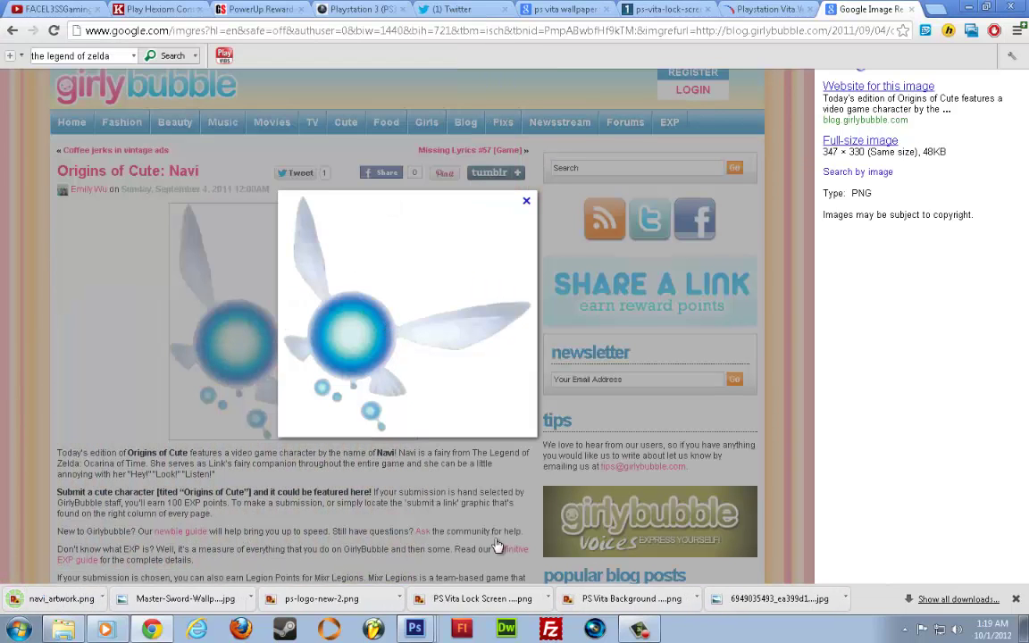
Switch to Photoshop and bring up File > Open on the vita folder
{"action": "mouse_move", "coordinate": [425, 629]}
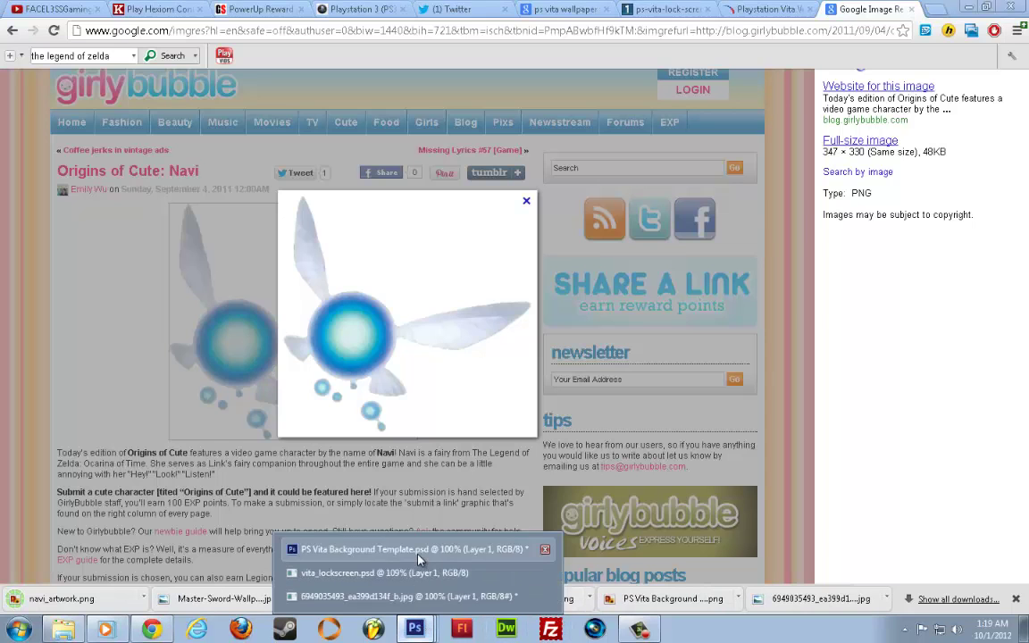
{"action": "left_click", "coordinate": [375, 546]}
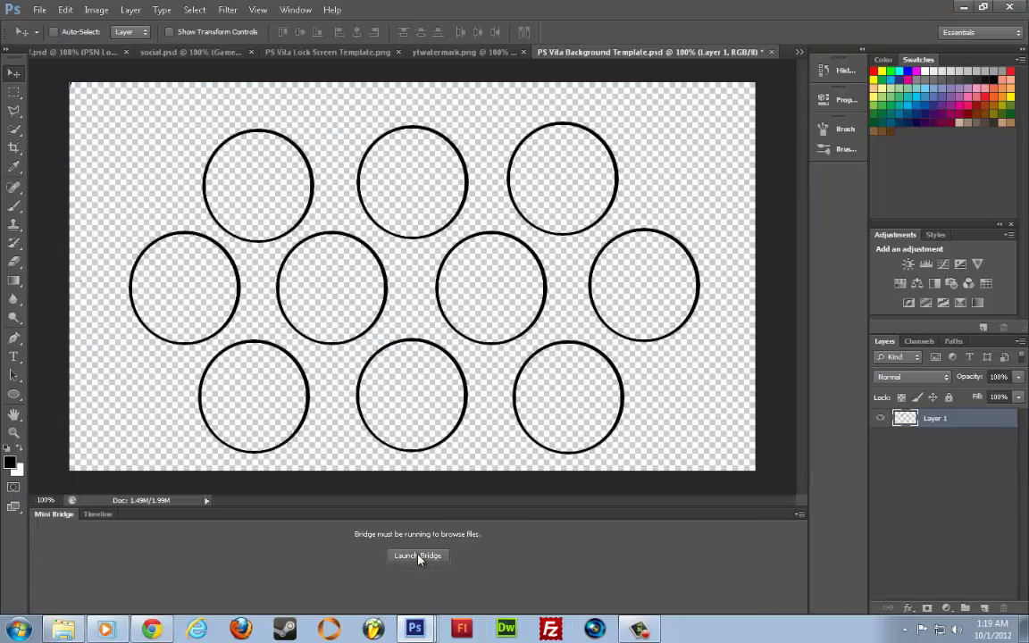
{"action": "left_click", "coordinate": [40, 8]}
{"action": "left_click", "coordinate": [49, 35]}
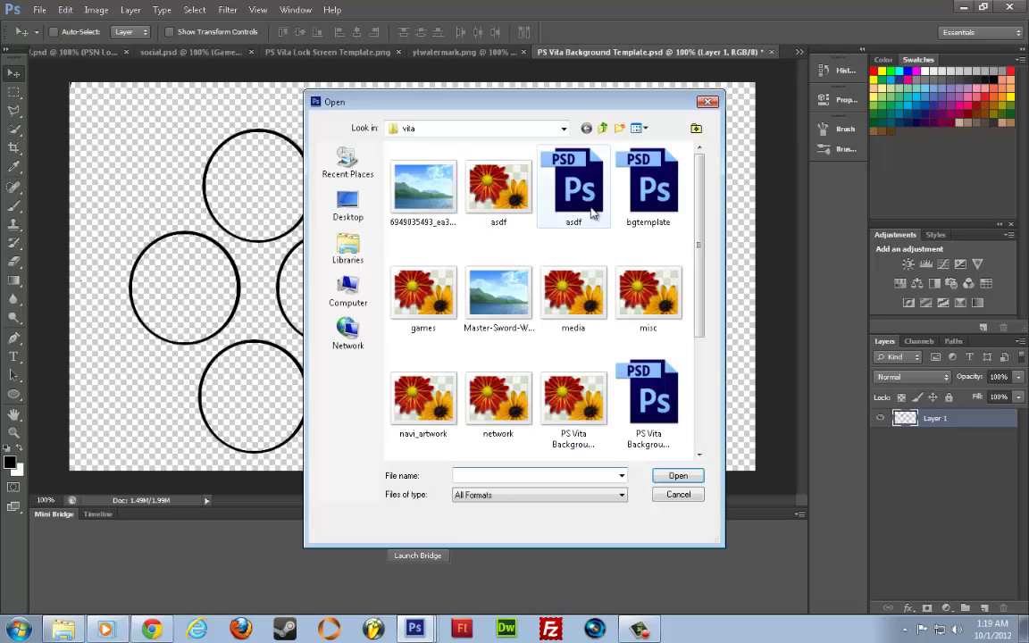
{"action": "left_click", "coordinate": [580, 192]}
{"action": "scroll", "coordinate": [576, 209], "scroll_direction": "down", "scroll_amount": 2}
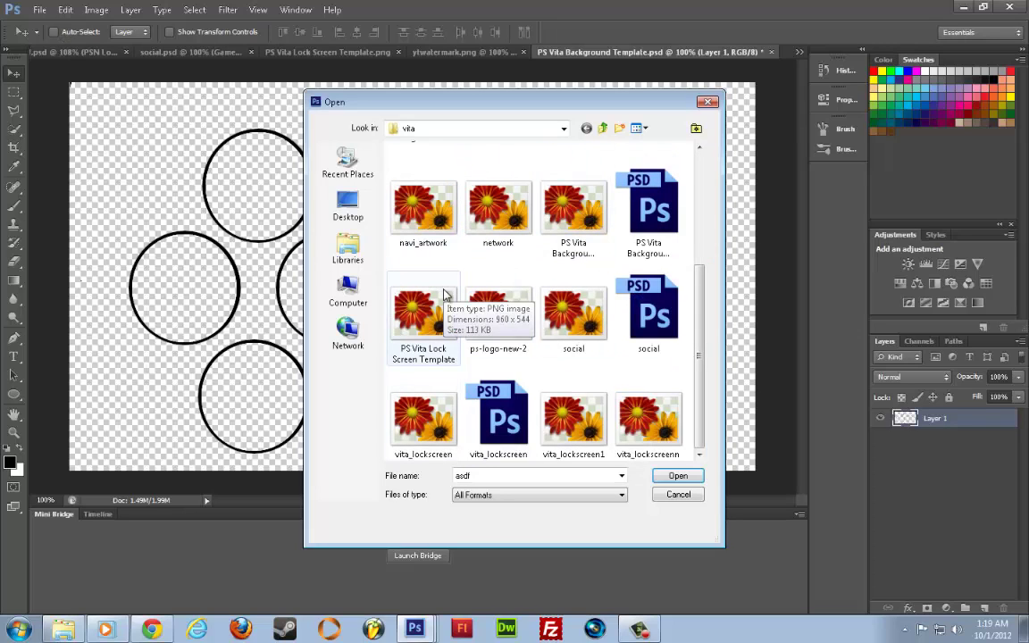
{"action": "left_click", "coordinate": [444, 294]}
{"action": "scroll", "coordinate": [500, 250], "scroll_direction": "up", "scroll_amount": 1}
{"action": "left_click", "coordinate": [520, 212]}
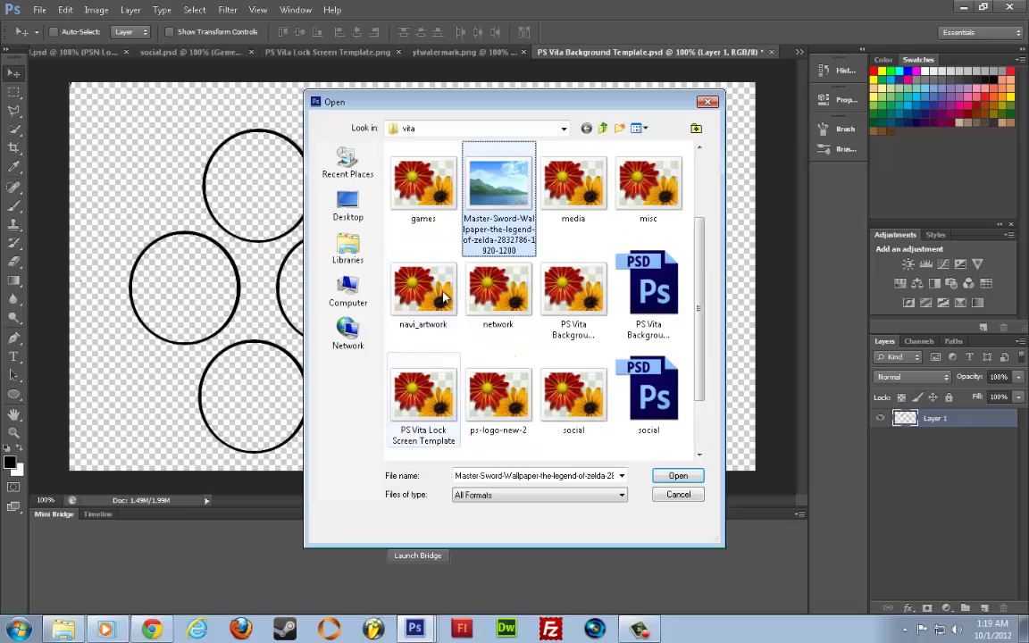
{"action": "double_click", "coordinate": [521, 212]}
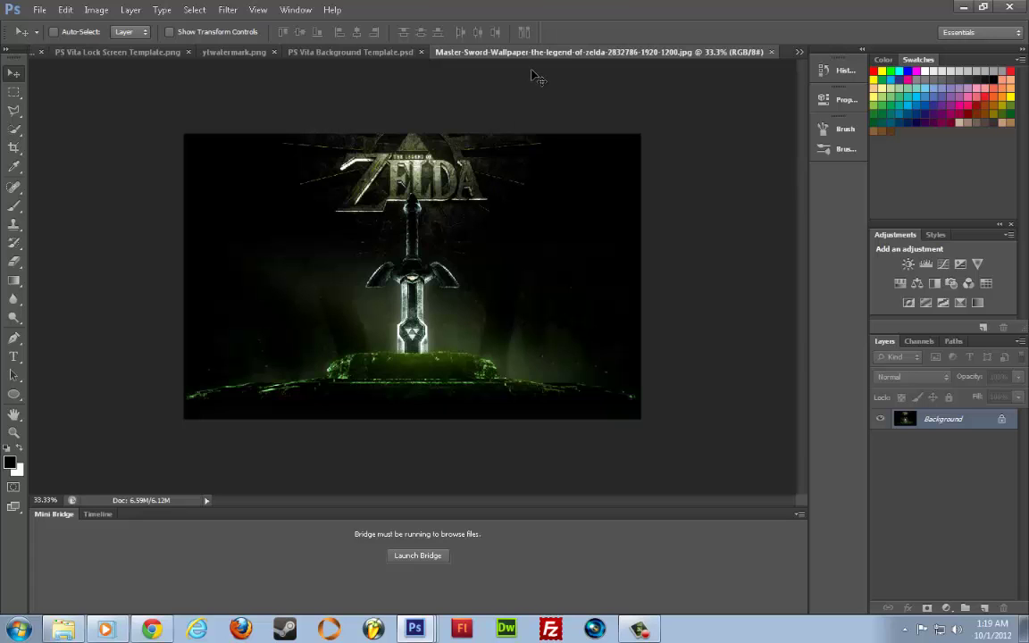
{"action": "left_click_drag", "start_coordinate": [536, 53], "coordinate": [542, 93]}
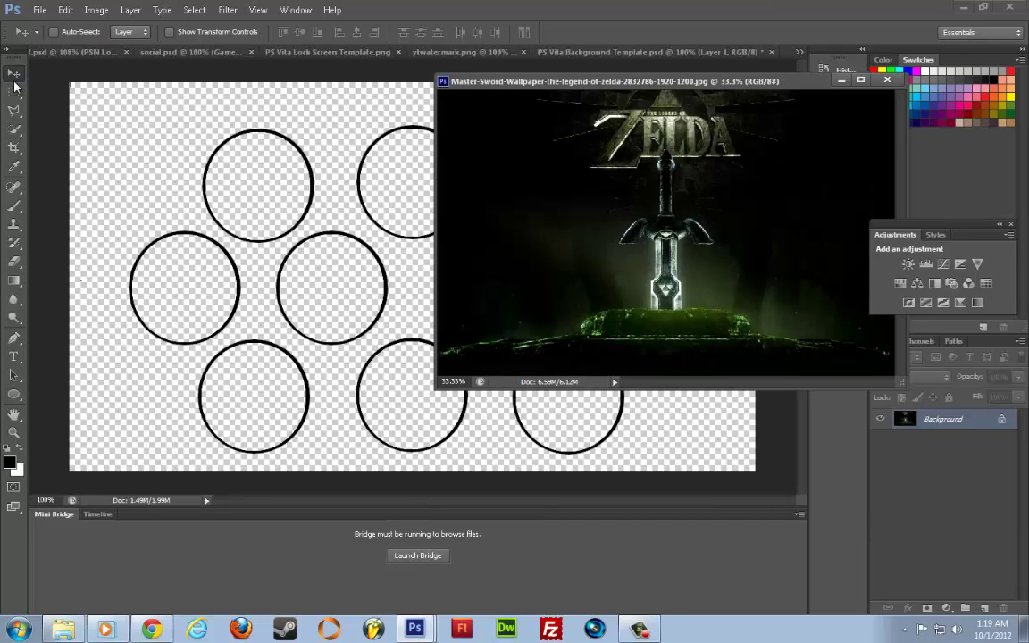
{"action": "left_click_drag", "start_coordinate": [951, 422], "coordinate": [607, 430]}
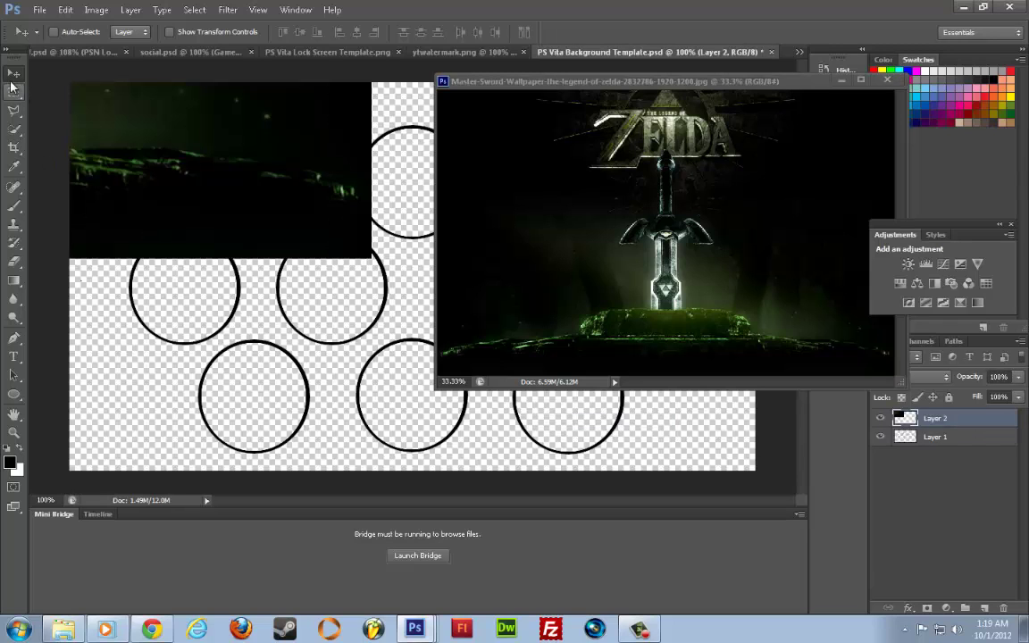
{"action": "left_click", "coordinate": [841, 81]}
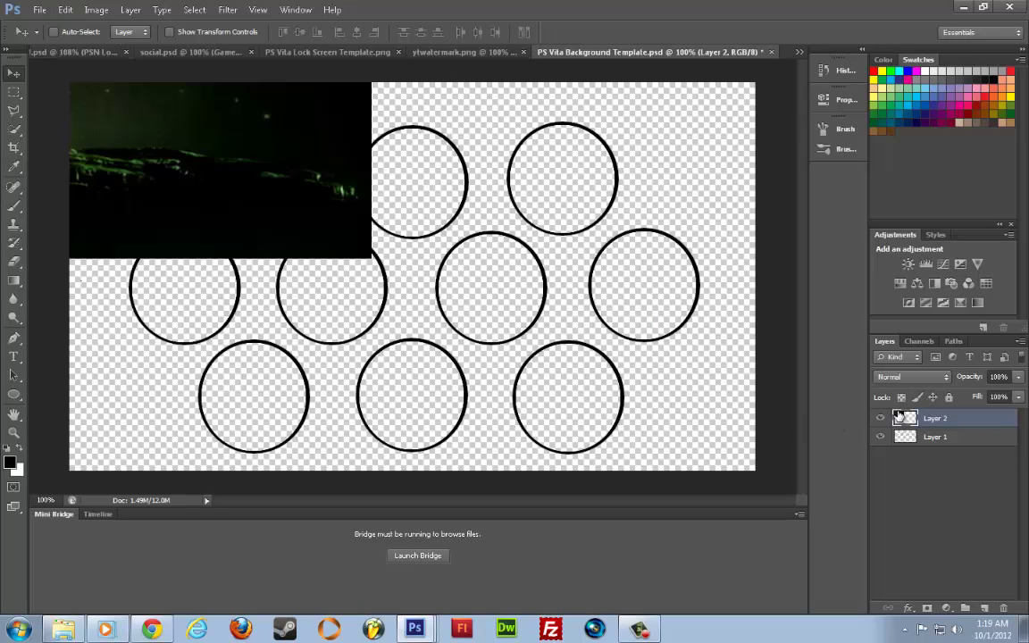
Delete the oversized wallpaper layer and reopen the Master Sword wallpaper file
{"action": "key", "text": "Delete"}
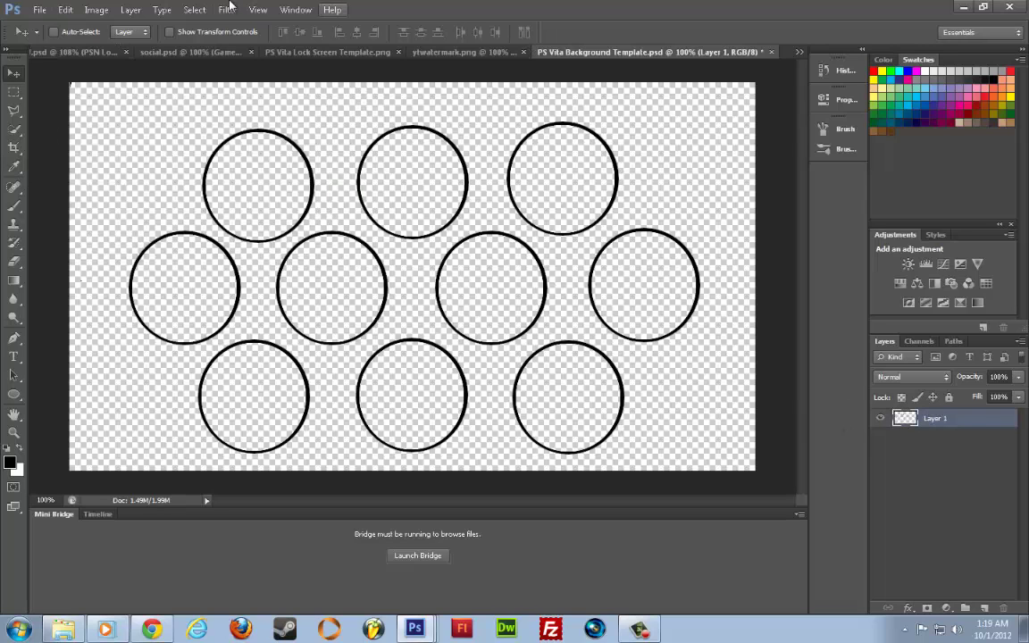
{"action": "left_click", "coordinate": [96, 10]}
{"action": "mouse_move", "coordinate": [36, 11]}
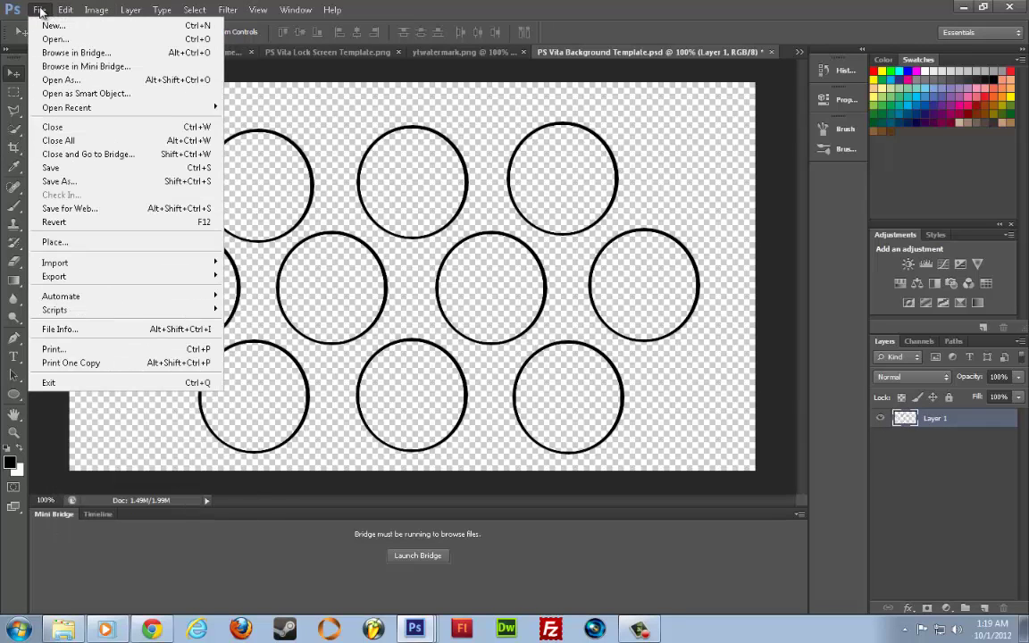
{"action": "left_click", "coordinate": [51, 39]}
{"action": "double_click", "coordinate": [473, 299]}
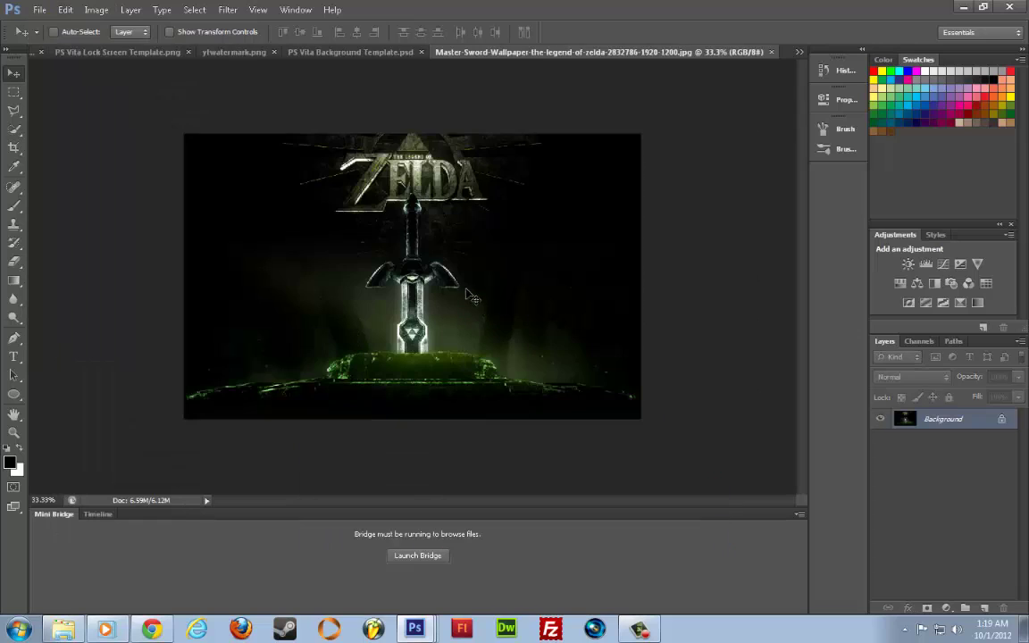
Resize the wallpaper to 960 × 600 via Image Size width 960
{"action": "left_click", "coordinate": [99, 9]}
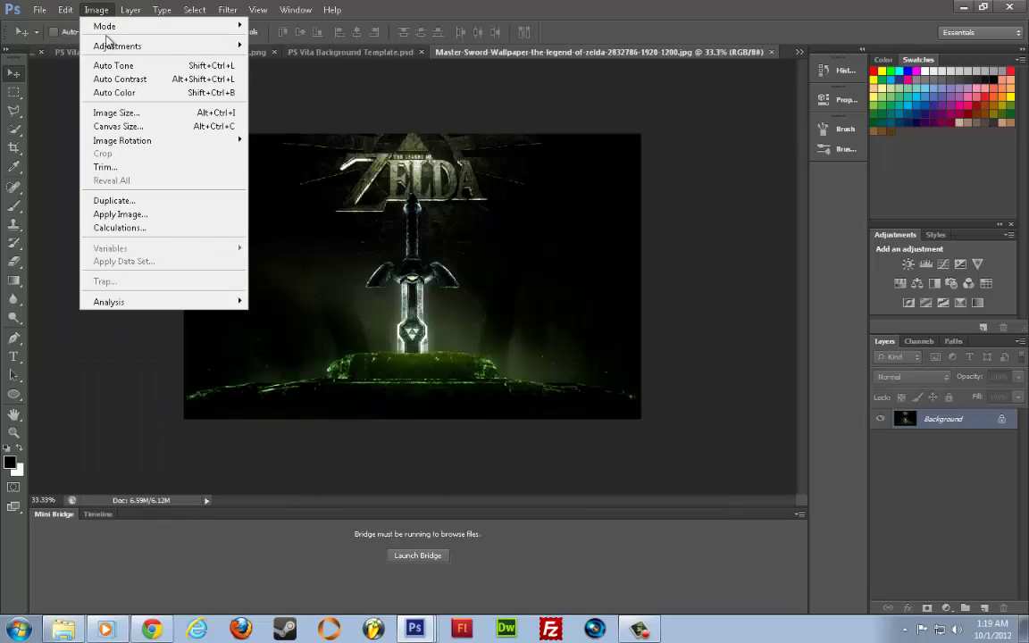
{"action": "left_click", "coordinate": [145, 112]}
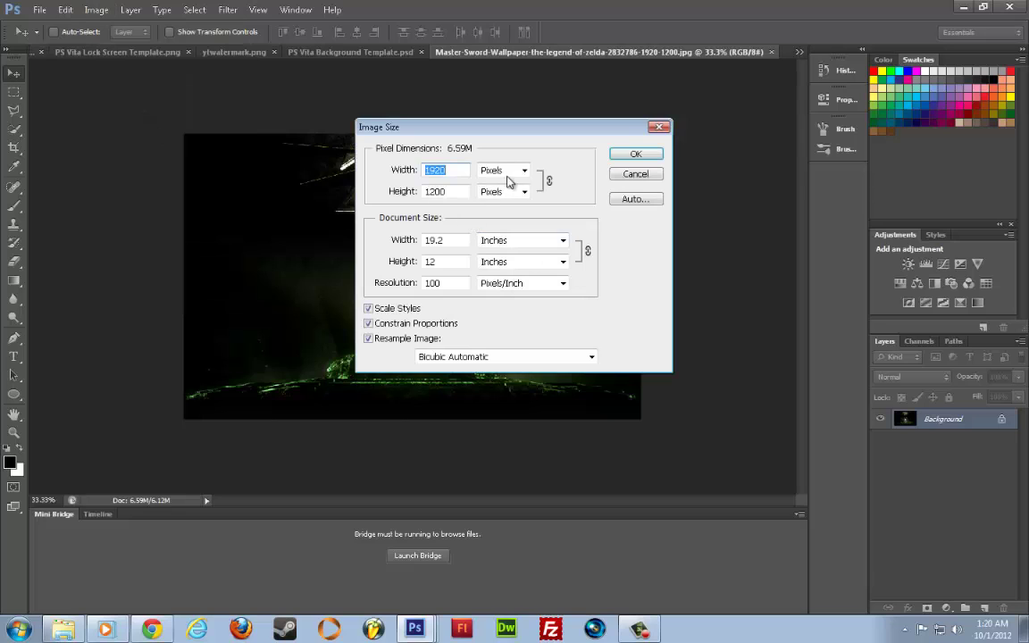
{"action": "type", "text": "960"}
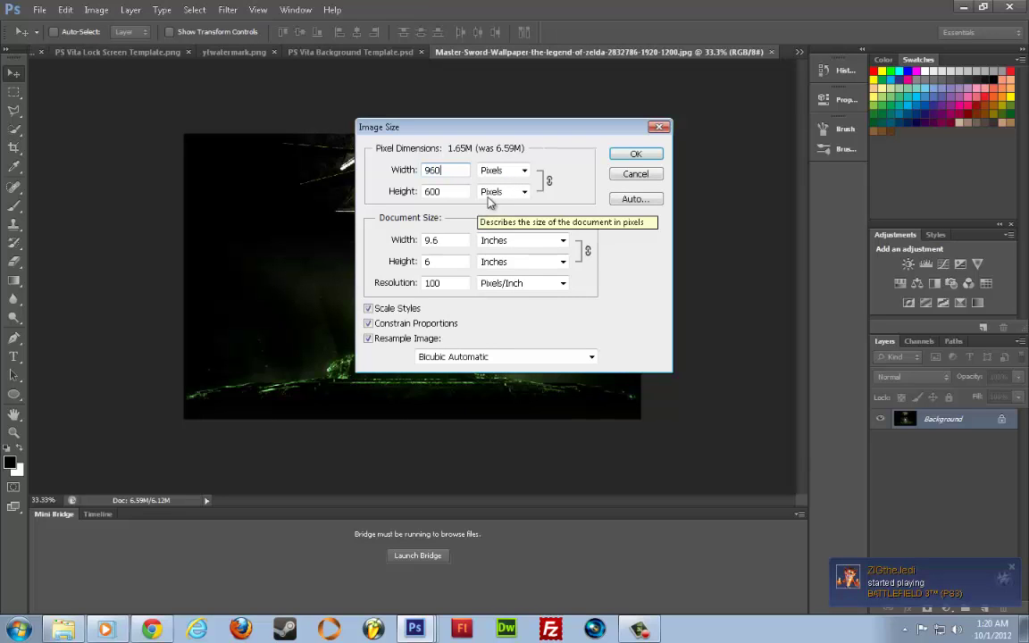
{"action": "left_click", "coordinate": [636, 155]}
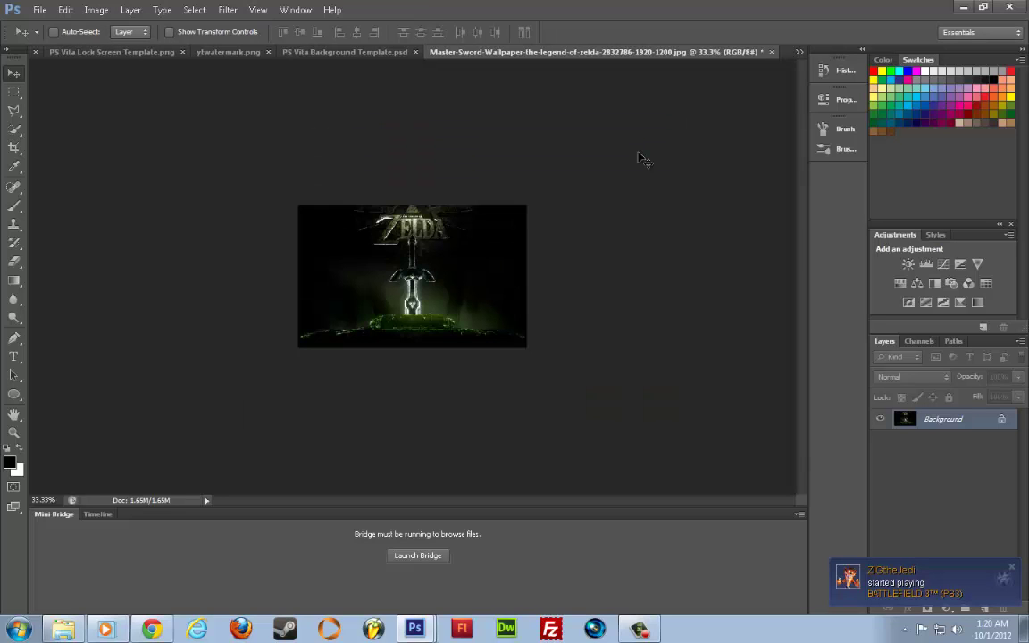
Drag the wallpaper into the template beneath the circles layer and close the wallpaper unsaved
{"action": "left_click_drag", "start_coordinate": [513, 58], "coordinate": [512, 73]}
{"action": "left_click_drag", "start_coordinate": [812, 405], "coordinate": [444, 343]}
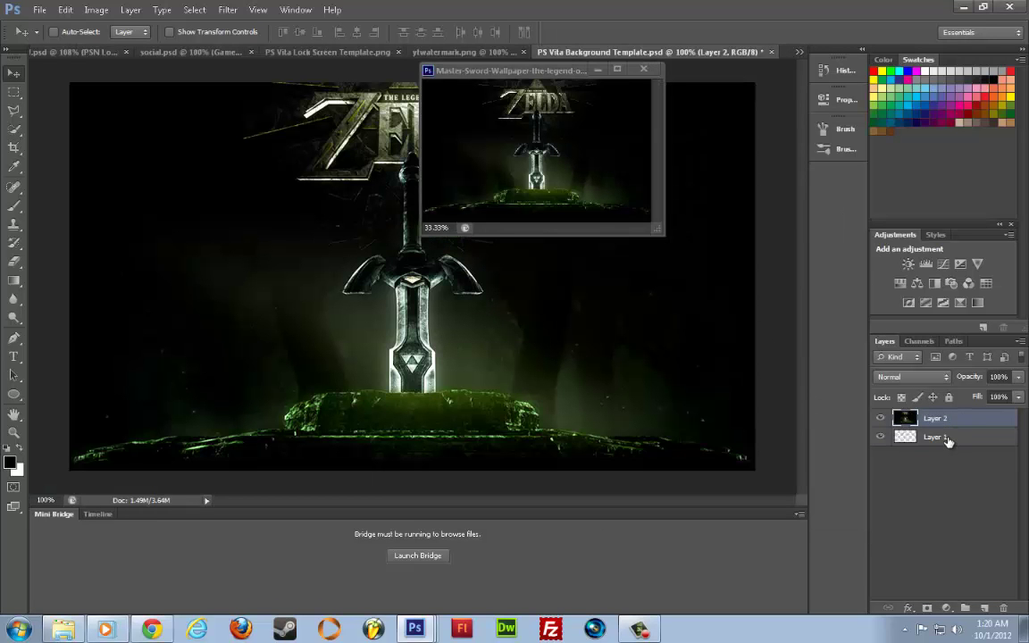
{"action": "left_click_drag", "start_coordinate": [948, 441], "coordinate": [937, 414]}
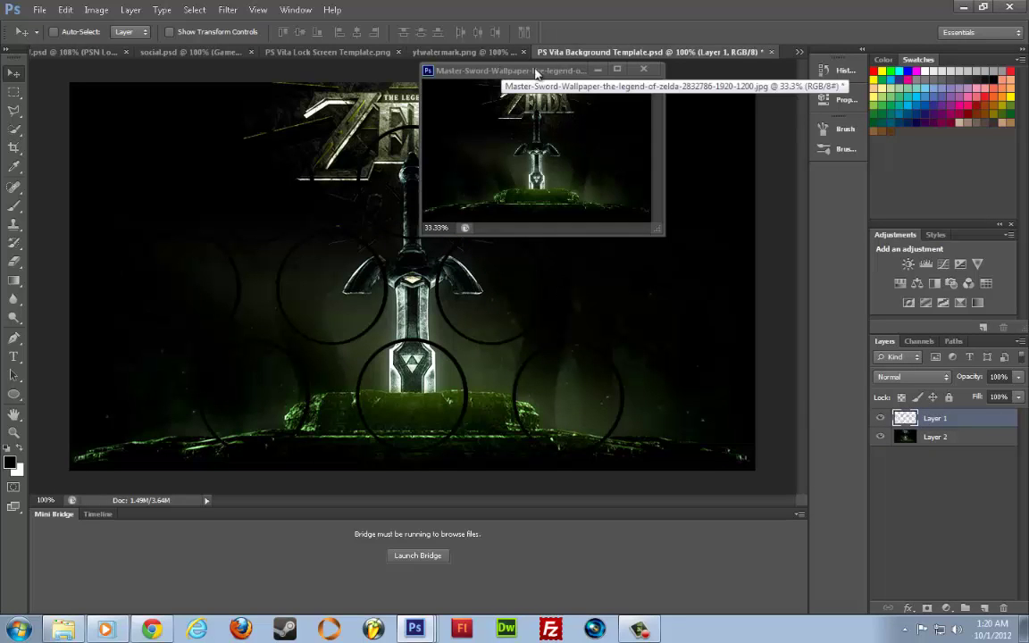
{"action": "left_click", "coordinate": [643, 68]}
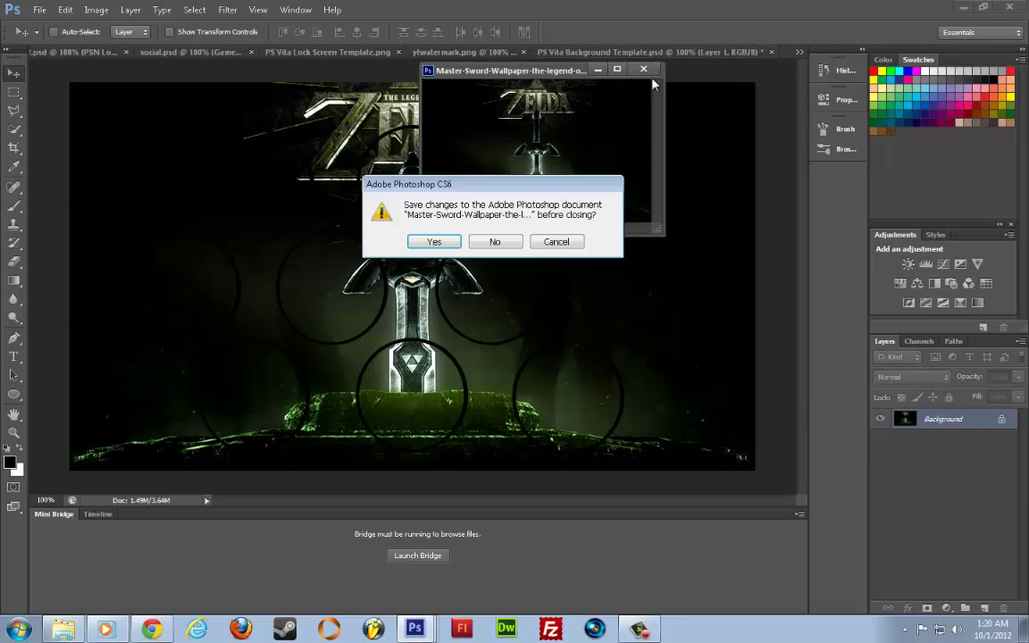
{"action": "left_click", "coordinate": [497, 243]}
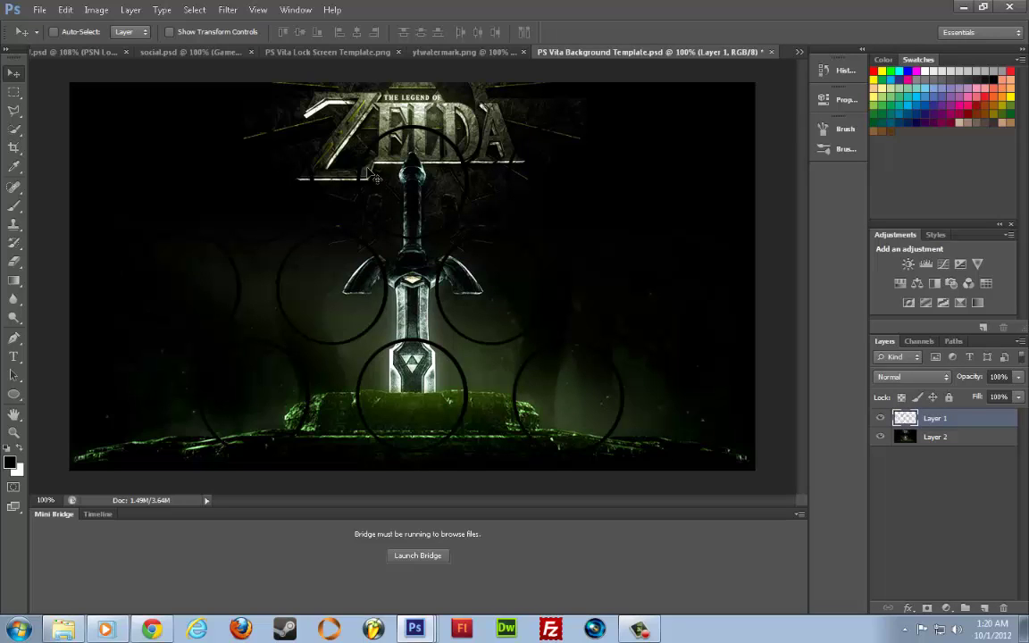
Open navi_artwork.png, copy its fairy into the template as Layer 3, and close the artwork
{"action": "left_click", "coordinate": [40, 9]}
{"action": "left_click", "coordinate": [51, 40]}
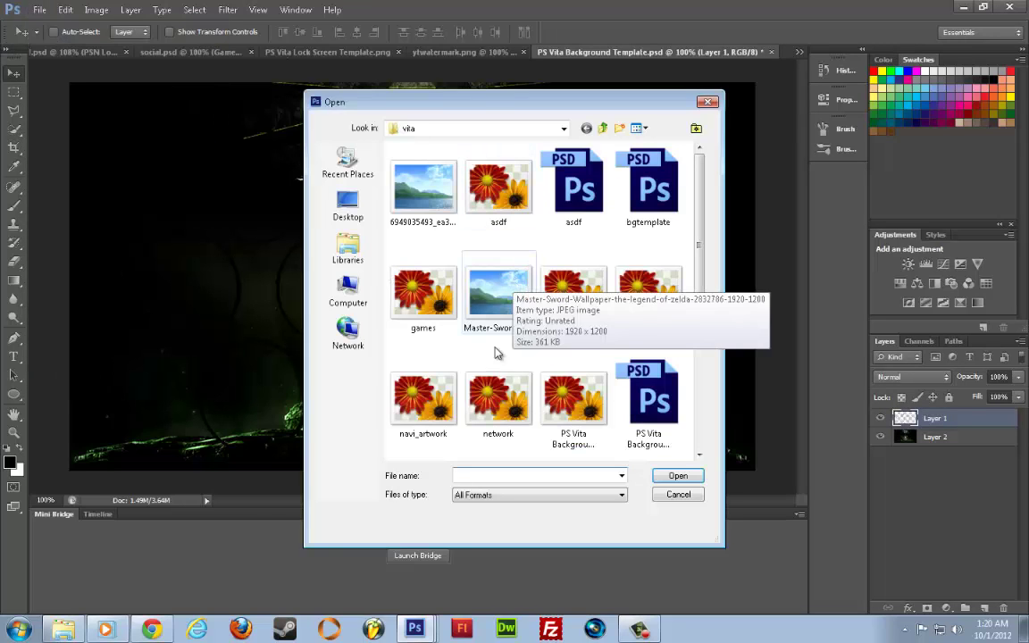
{"action": "double_click", "coordinate": [423, 398]}
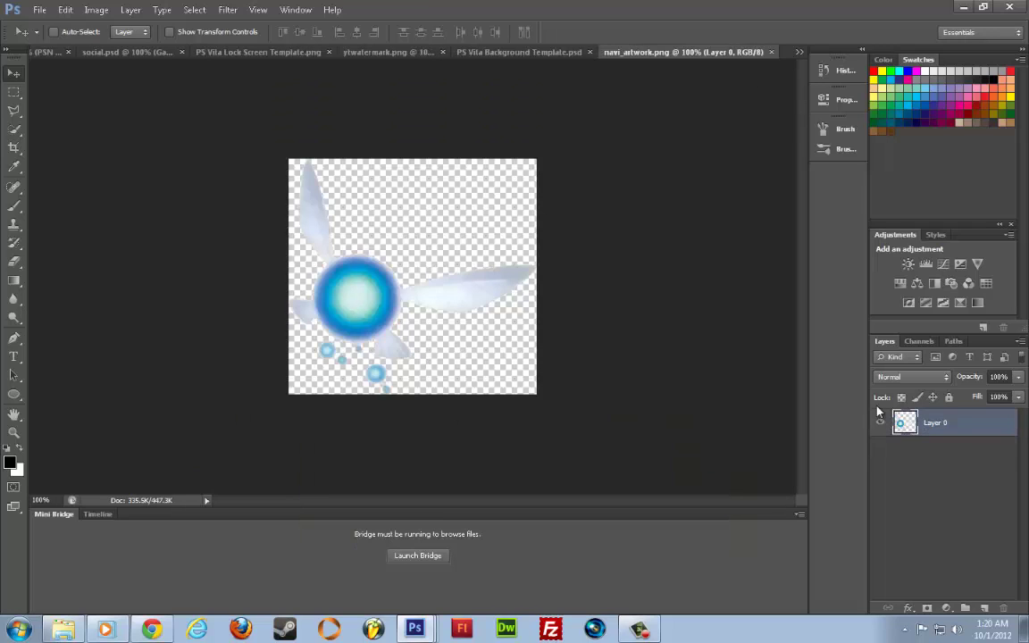
{"action": "left_click_drag", "start_coordinate": [643, 52], "coordinate": [643, 98]}
{"action": "left_click_drag", "start_coordinate": [935, 422], "coordinate": [464, 350]}
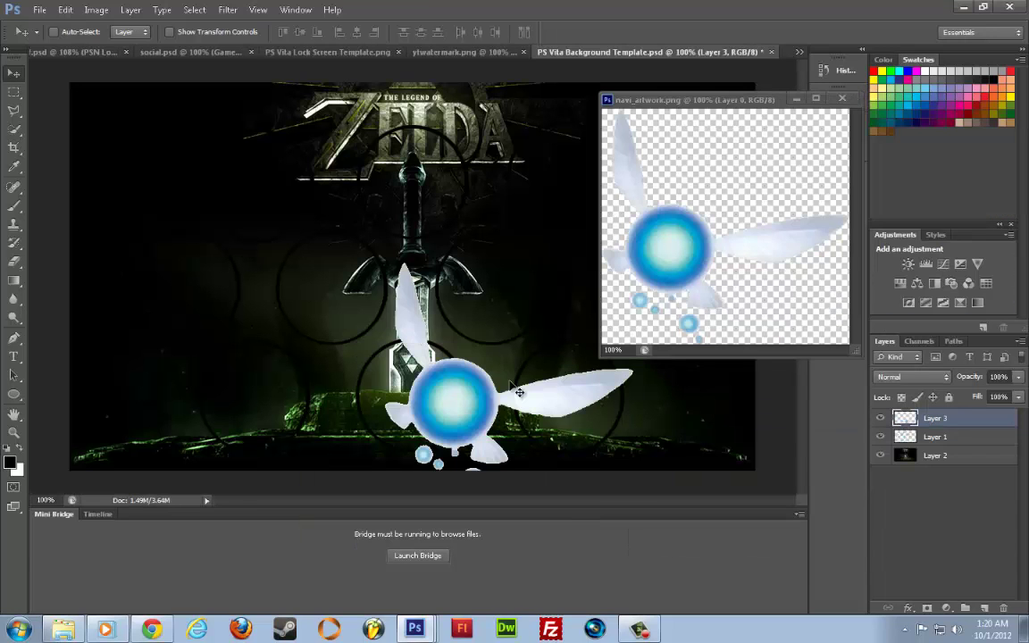
{"action": "left_click", "coordinate": [839, 98]}
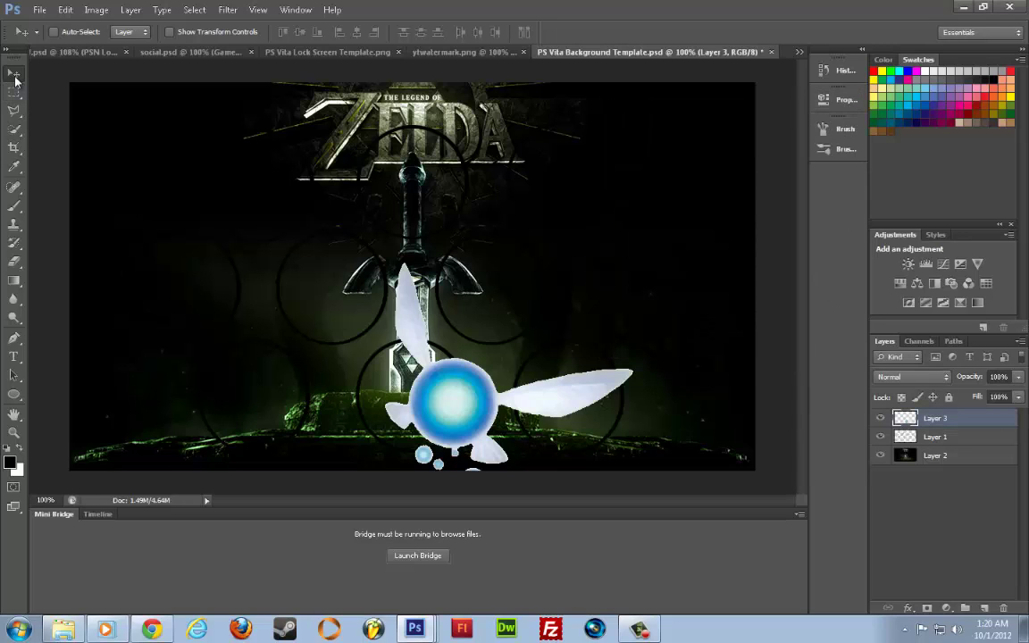
Hide the Zelda wallpaper layer and centre the fairy over the left-middle circle
{"action": "left_click_drag", "start_coordinate": [451, 402], "coordinate": [178, 282]}
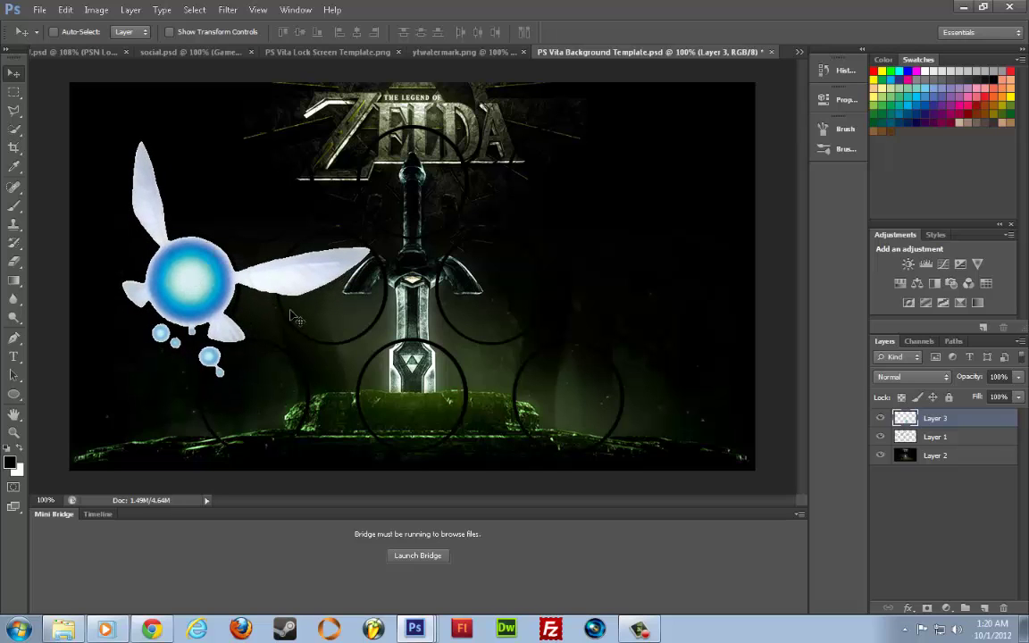
{"action": "left_click", "coordinate": [880, 454]}
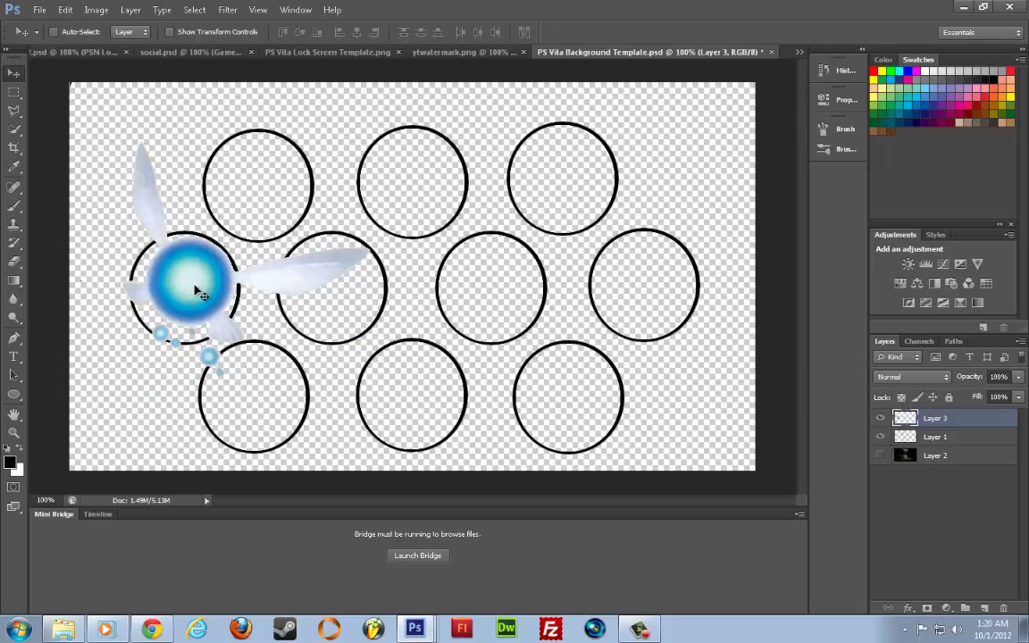
{"action": "left_click_drag", "start_coordinate": [188, 279], "coordinate": [187, 295]}
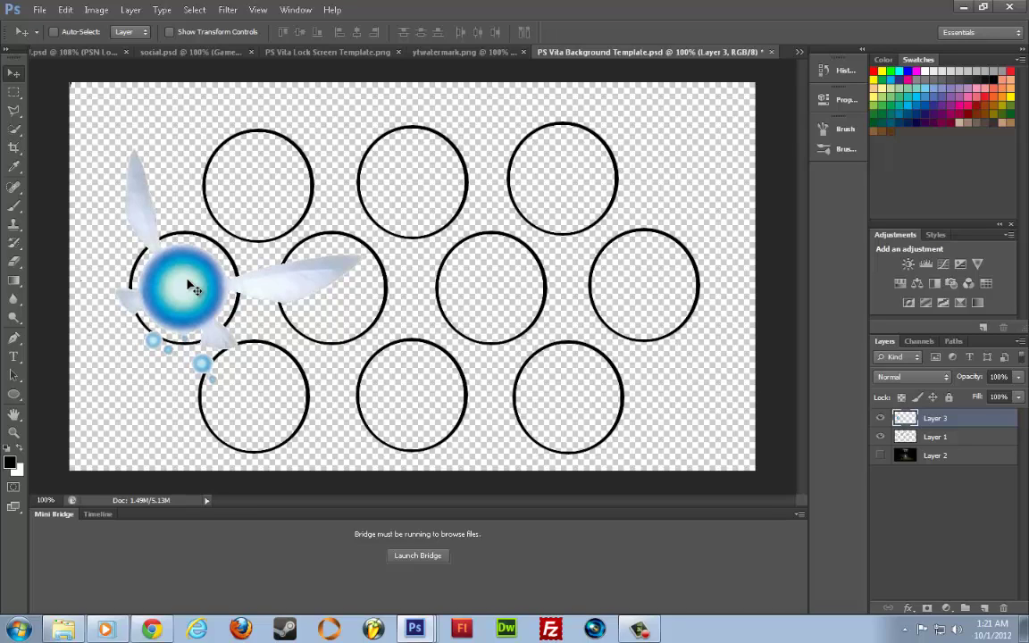
Duplicate the fairy layer and move the copy onto the right-middle circle
{"action": "left_click_drag", "start_coordinate": [893, 418], "coordinate": [978, 621]}
{"action": "left_click_drag", "start_coordinate": [937, 418], "coordinate": [983, 607]}
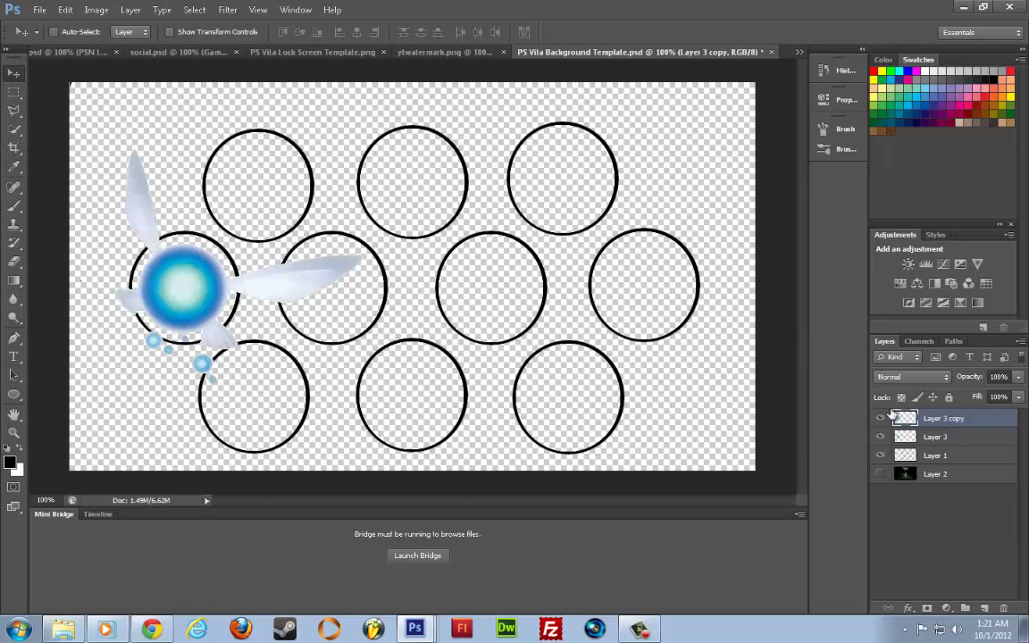
{"action": "mouse_move", "coordinate": [183, 288]}
{"action": "left_mouse_down"}
{"action": "mouse_move", "coordinate": [399, 292]}
{"action": "mouse_move", "coordinate": [641, 277]}
{"action": "left_mouse_up"}
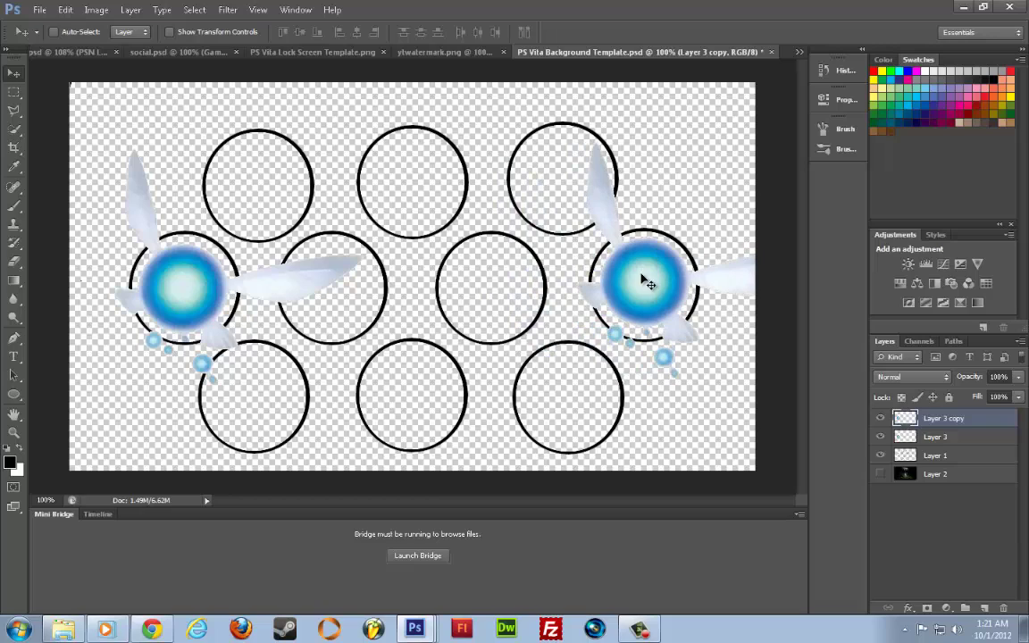
{"action": "left_click", "coordinate": [181, 33]}
Select Layer 3 copy and hide the original Layer 3 fairy on the left
{"action": "left_click", "coordinate": [962, 438]}
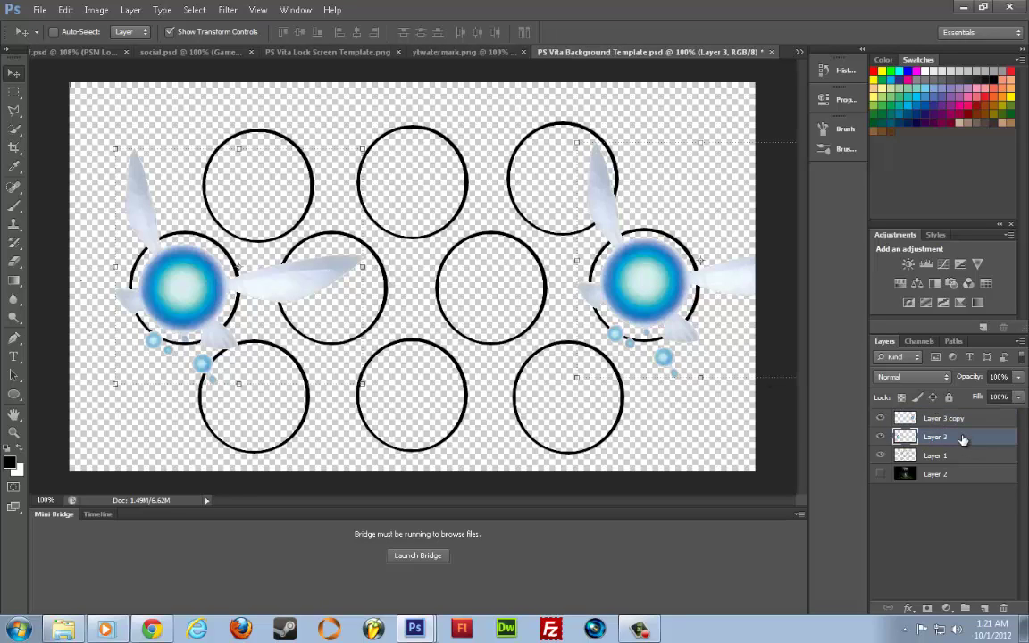
{"action": "left_click", "coordinate": [963, 426]}
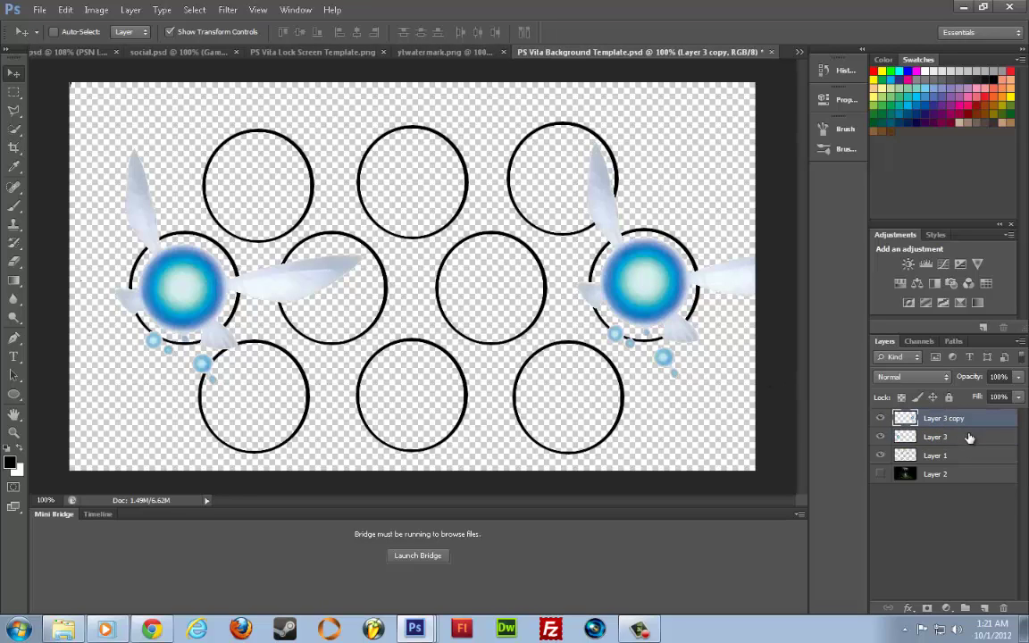
{"action": "left_click", "coordinate": [881, 437]}
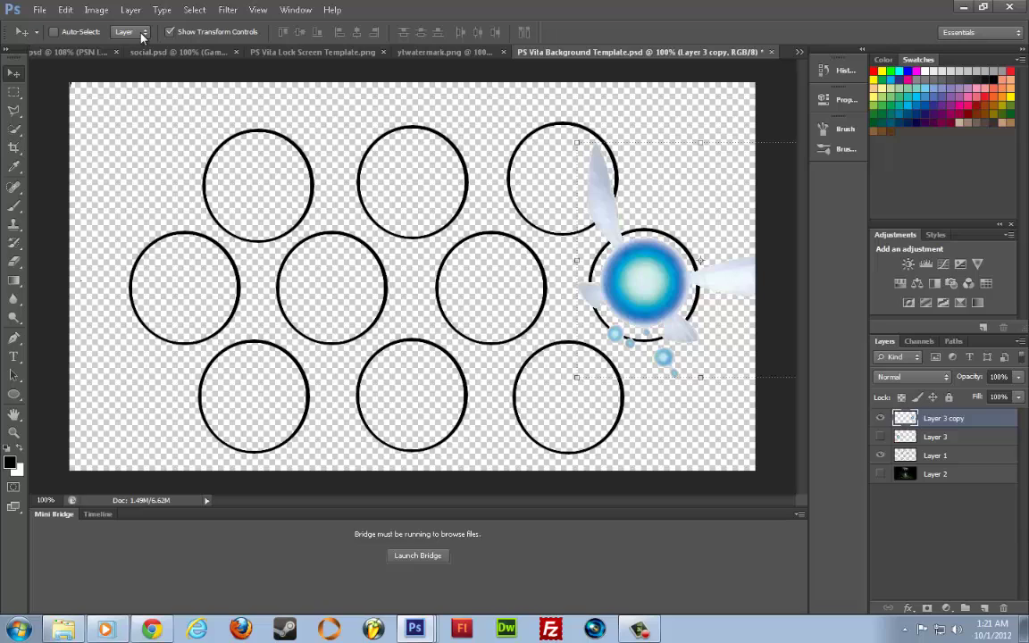
{"action": "left_click", "coordinate": [136, 34]}
{"action": "key", "text": "ctrl+t"}
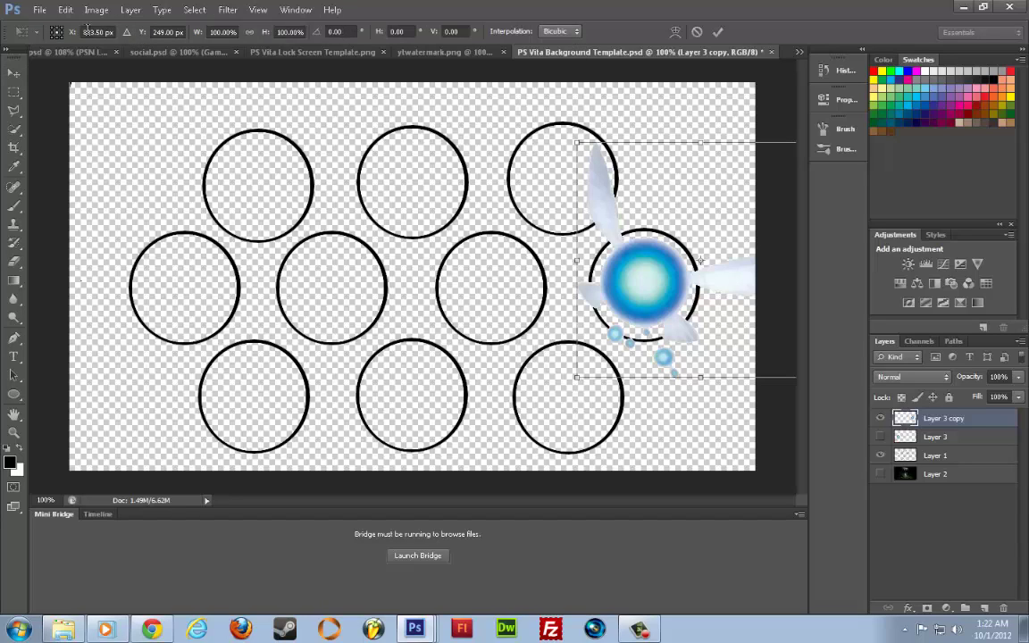
{"action": "left_click", "coordinate": [130, 34]}
{"action": "left_click", "coordinate": [132, 34]}
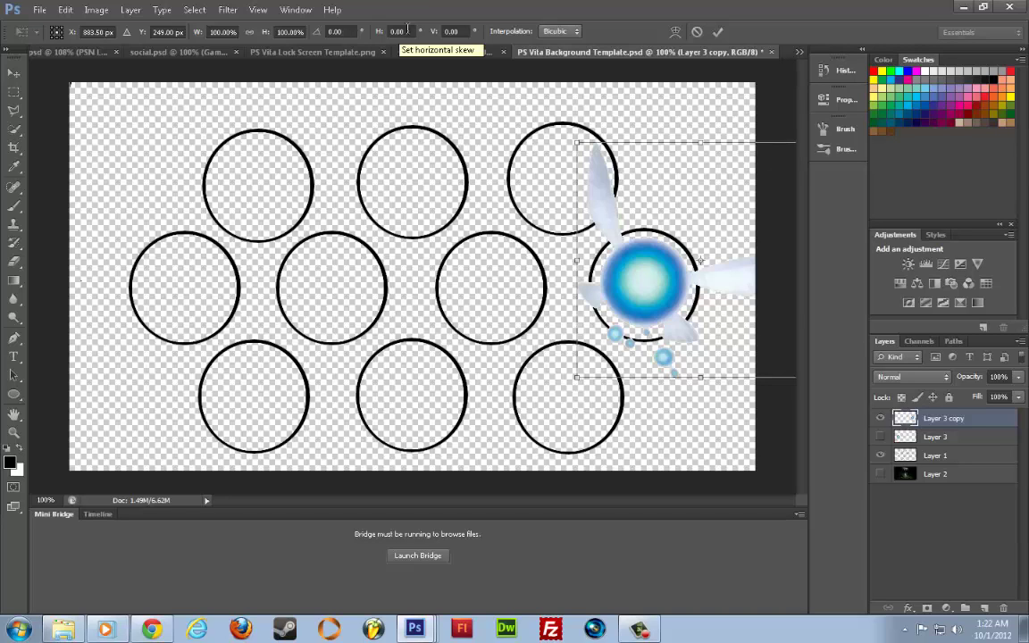
{"action": "left_click", "coordinate": [558, 31]}
{"action": "left_click", "coordinate": [562, 33]}
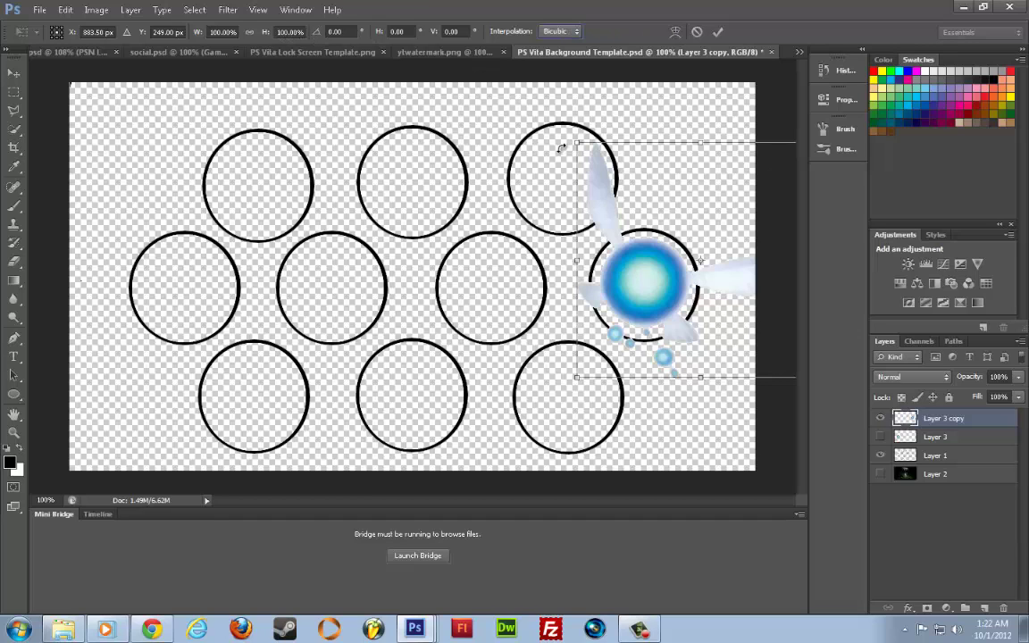
{"action": "left_click_drag", "start_coordinate": [568, 139], "coordinate": [704, 407]}
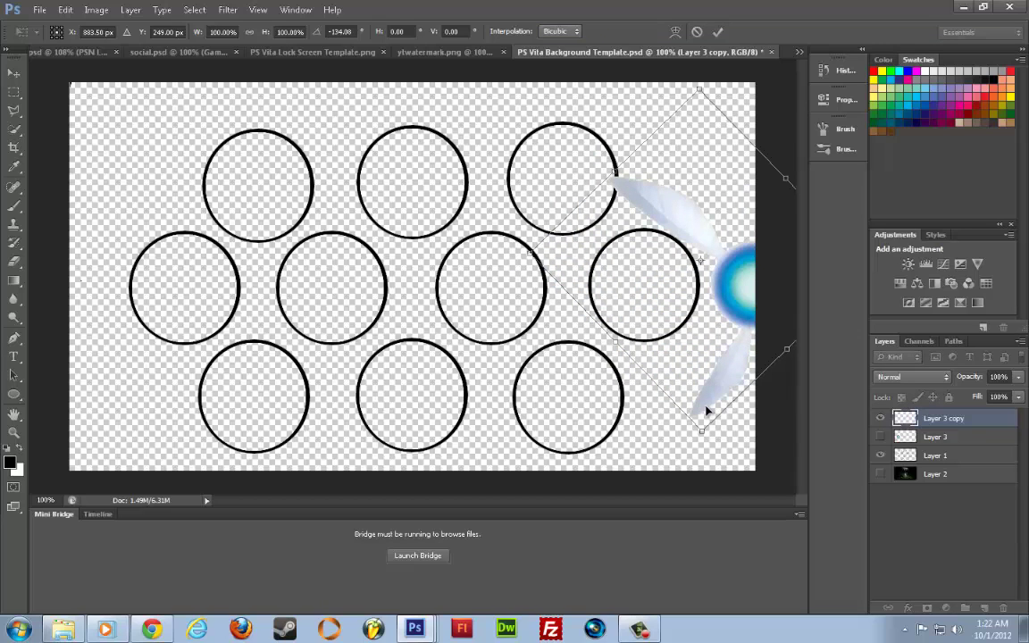
{"action": "left_click", "coordinate": [39, 10]}
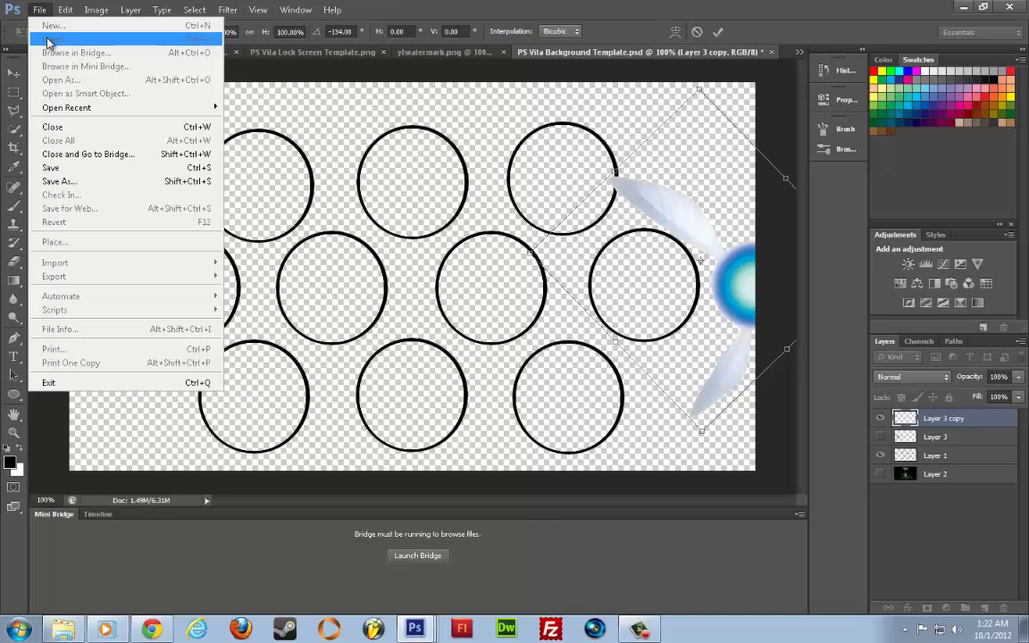
{"action": "left_click", "coordinate": [676, 34]}
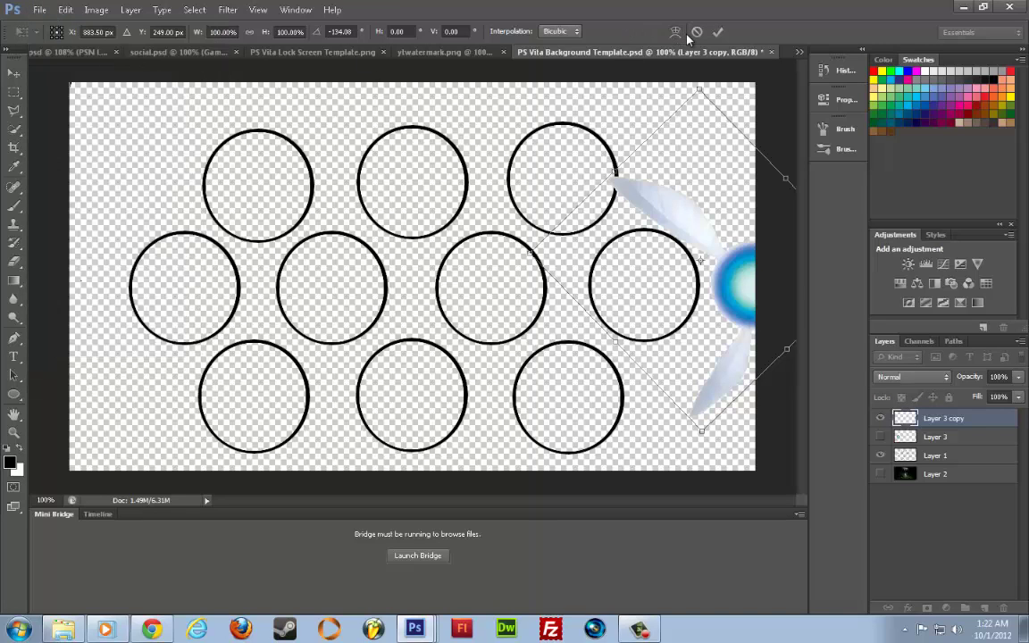
{"action": "left_click", "coordinate": [696, 32]}
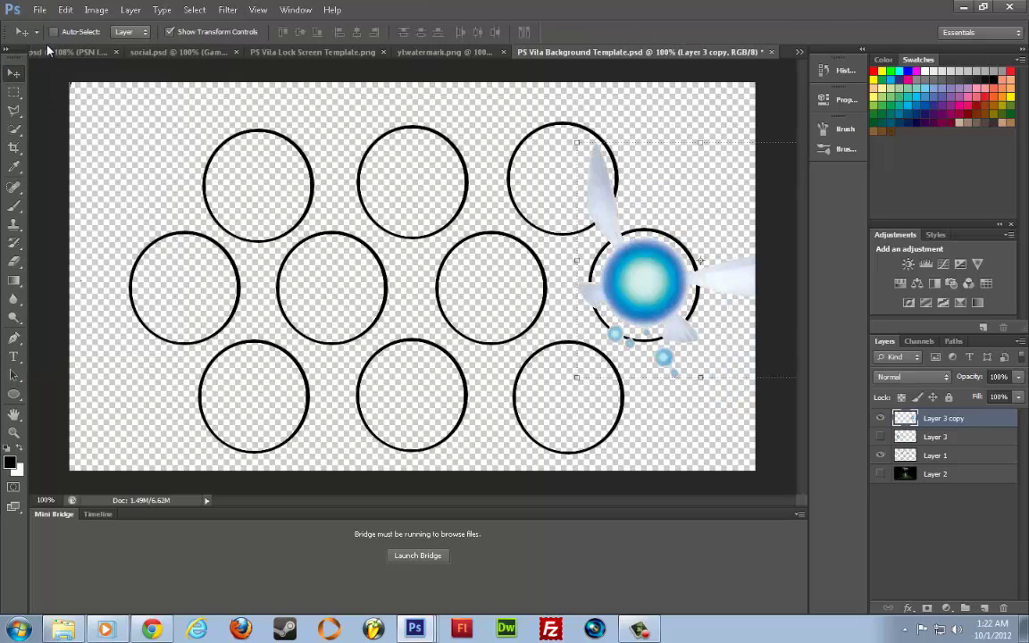
Move the fairy copy to the top-left circle, show Layer 3, and rotate the copy about -46°
{"action": "left_click_drag", "start_coordinate": [624, 289], "coordinate": [236, 194]}
{"action": "left_click", "coordinate": [879, 436]}
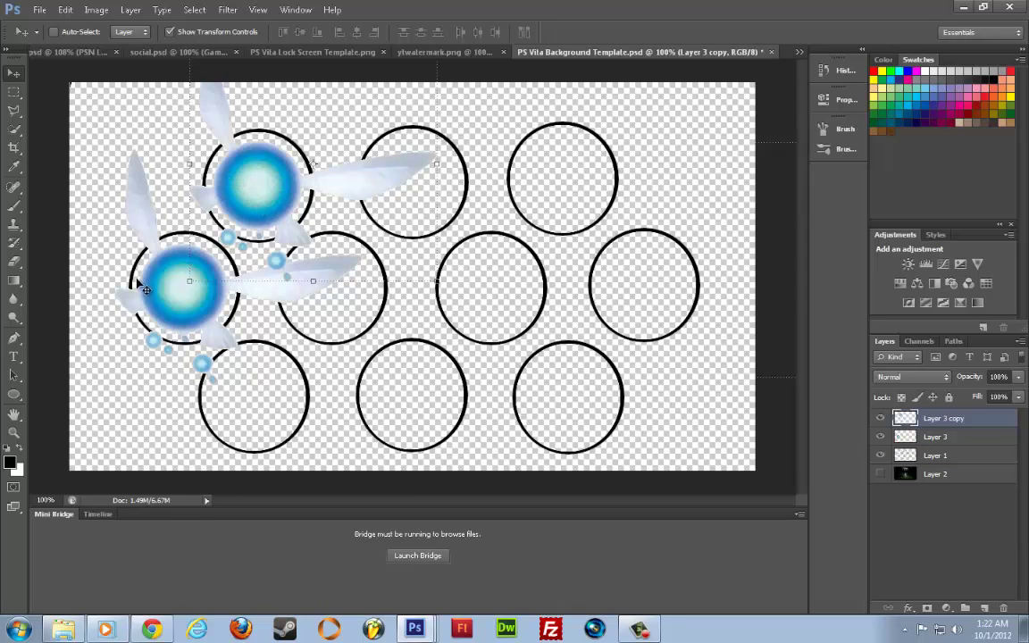
{"action": "left_click_drag", "start_coordinate": [178, 282], "coordinate": [309, 310]}
{"action": "left_click_drag", "start_coordinate": [279, 185], "coordinate": [253, 156]}
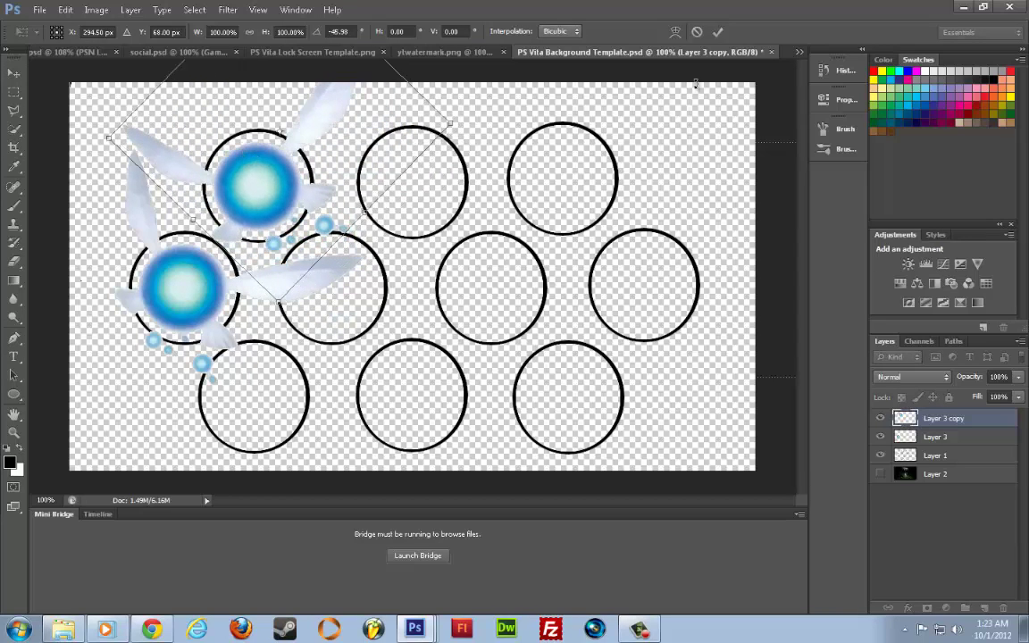
{"action": "key", "text": "Right"}
{"action": "key", "text": "Right"}
{"action": "key", "text": "Right"}
{"action": "key", "text": "Up"}
{"action": "key", "text": "Up"}
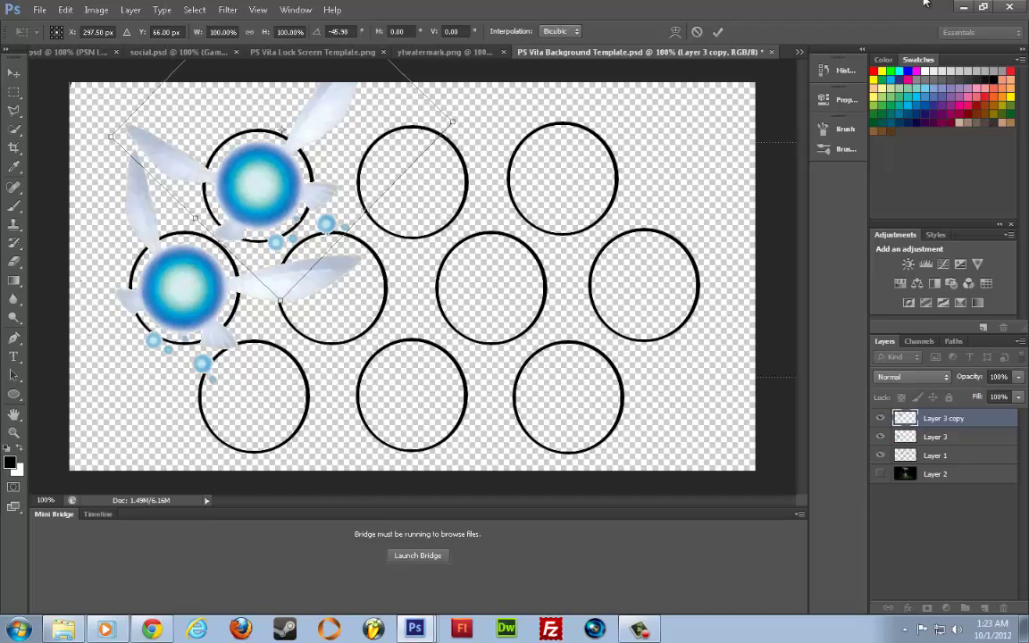
{"action": "left_click", "coordinate": [717, 32]}
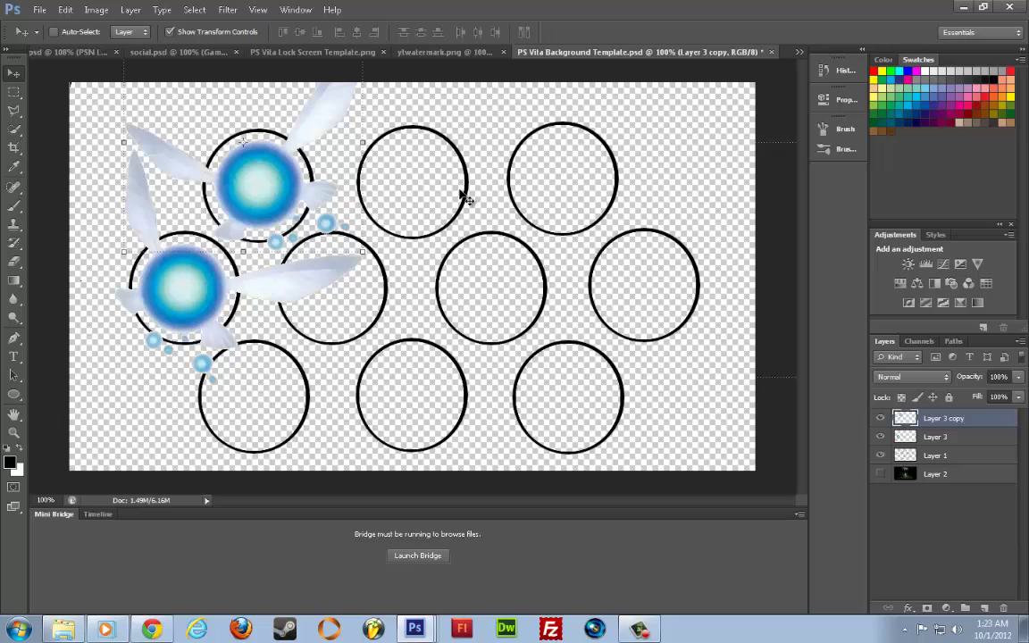
Show the Zelda background and add a Hue/Saturation layer with hue -48 for a green glow
{"action": "left_click", "coordinate": [880, 474]}
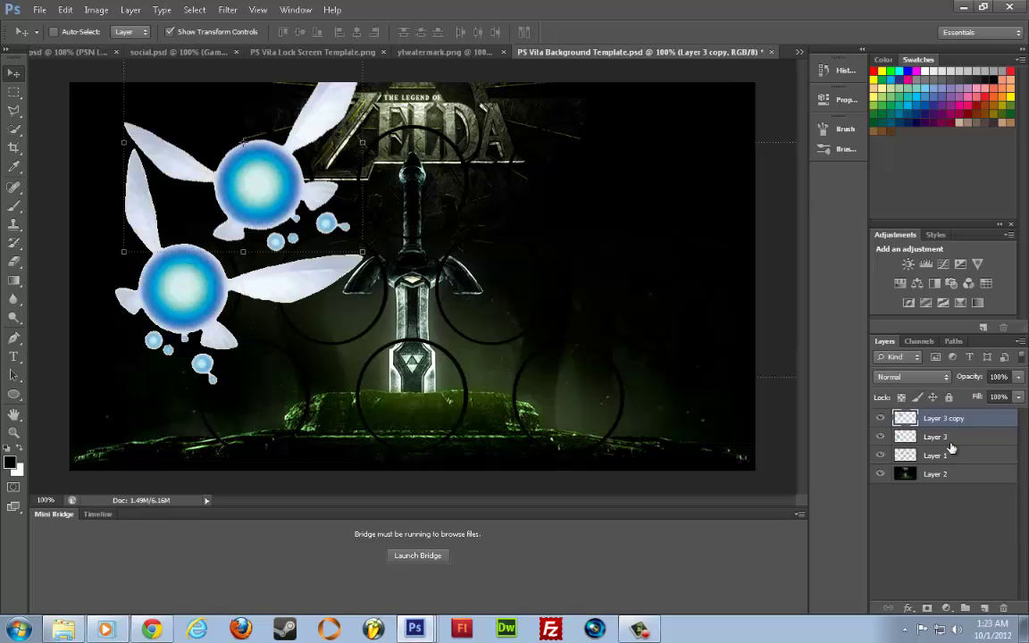
{"action": "left_click", "coordinate": [927, 608]}
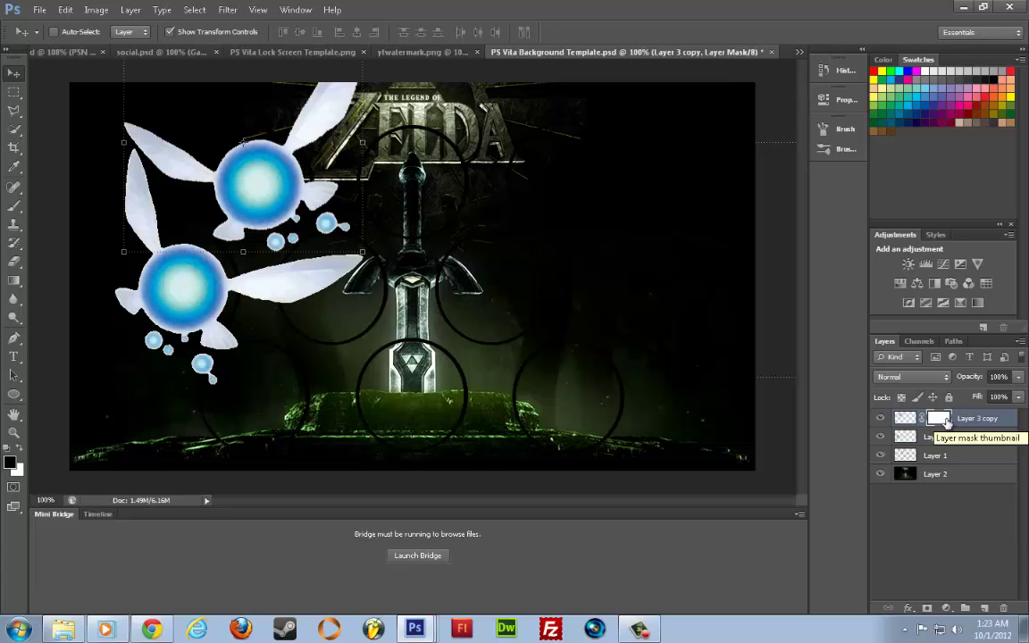
{"action": "key", "text": "ctrl+z"}
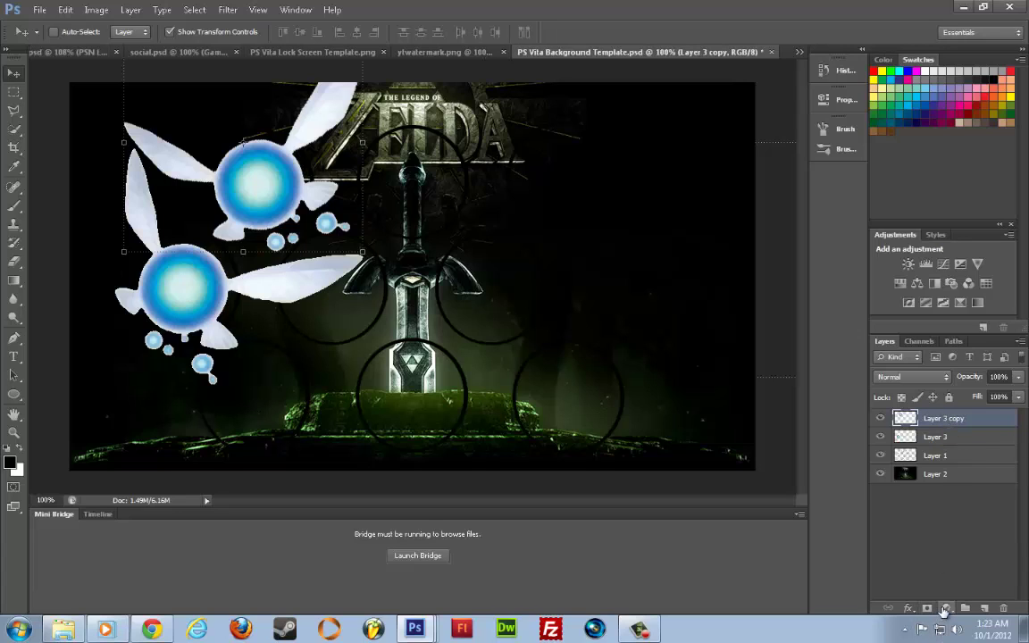
{"action": "left_click", "coordinate": [945, 608]}
{"action": "left_click", "coordinate": [939, 433]}
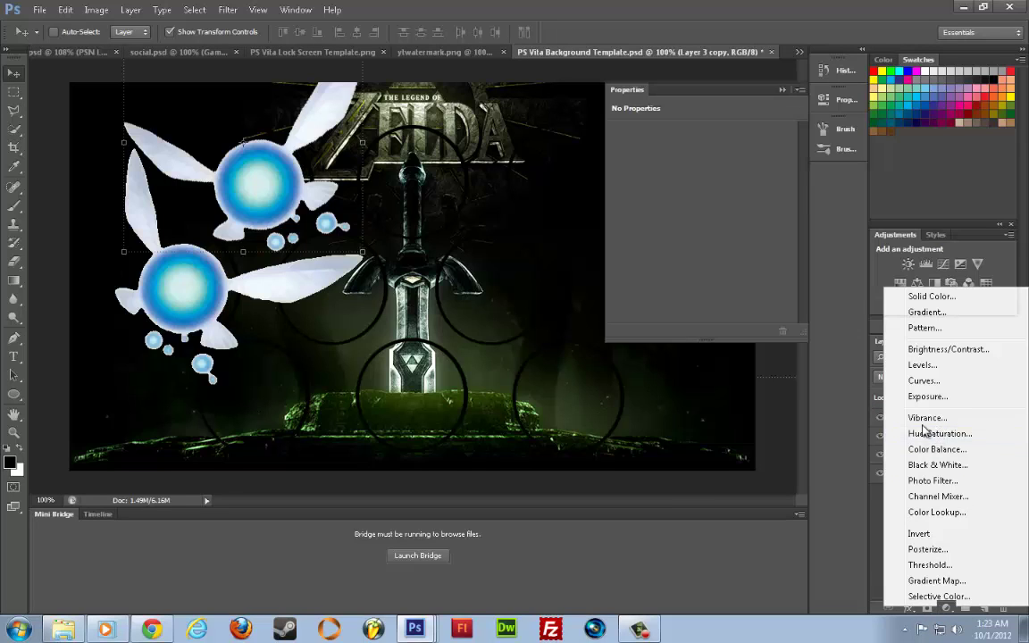
{"action": "left_click_drag", "start_coordinate": [702, 189], "coordinate": [662, 189]}
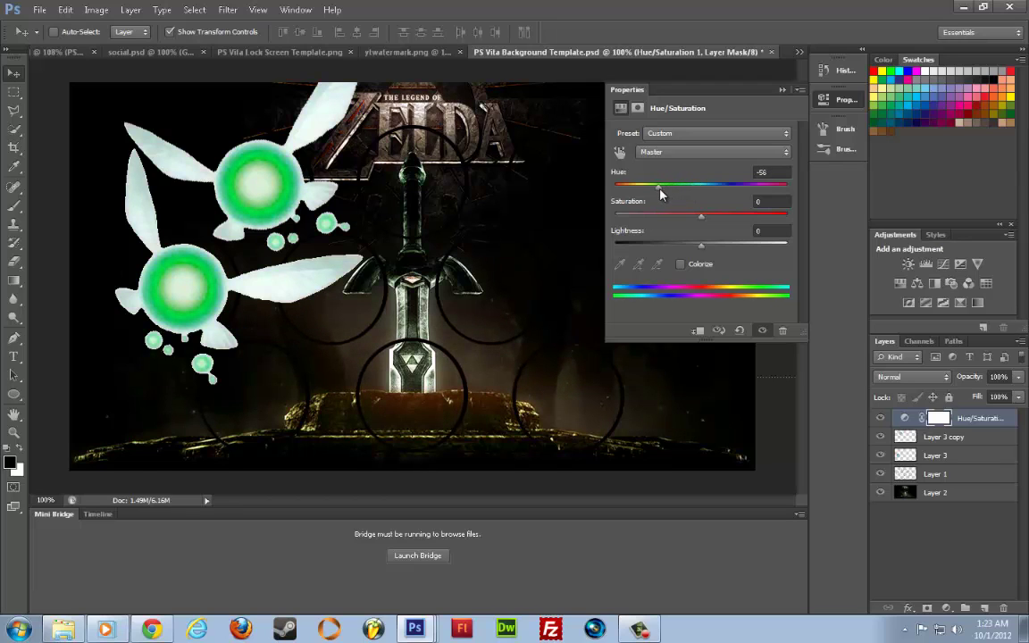
{"action": "left_click", "coordinate": [782, 91]}
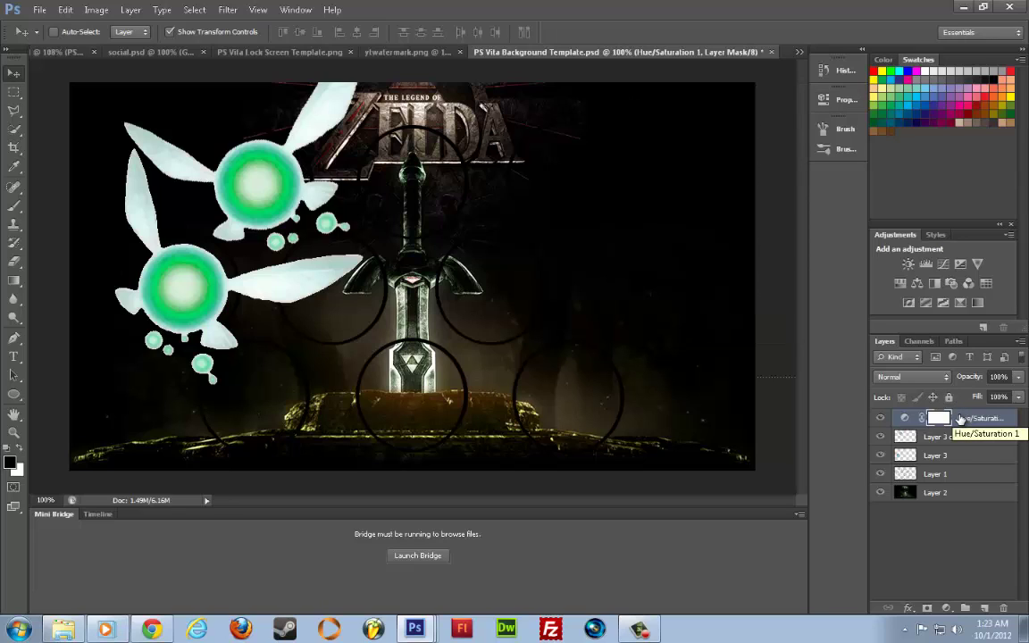
Hide Layer 3 and select the adjustment with Layer 3 copy for merging
{"action": "left_click", "coordinate": [882, 457]}
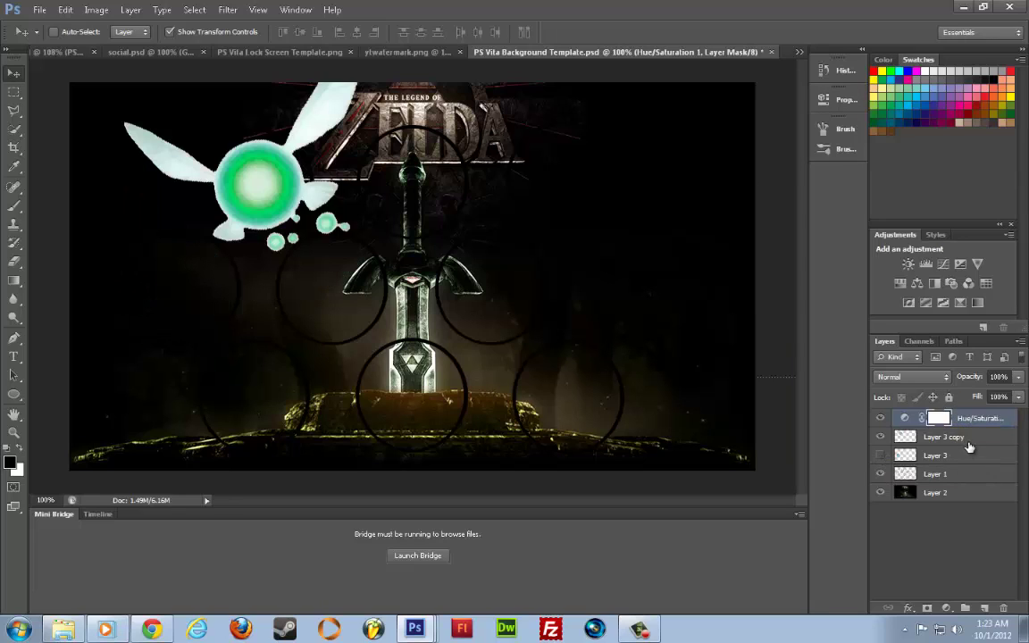
{"action": "left_click", "coordinate": [967, 438], "text": "shift"}
{"action": "right_click", "coordinate": [967, 438]}
Merge the hue shift into the upper fairy, show the blue fairy again, and start File > Open
{"action": "left_click", "coordinate": [865, 436]}
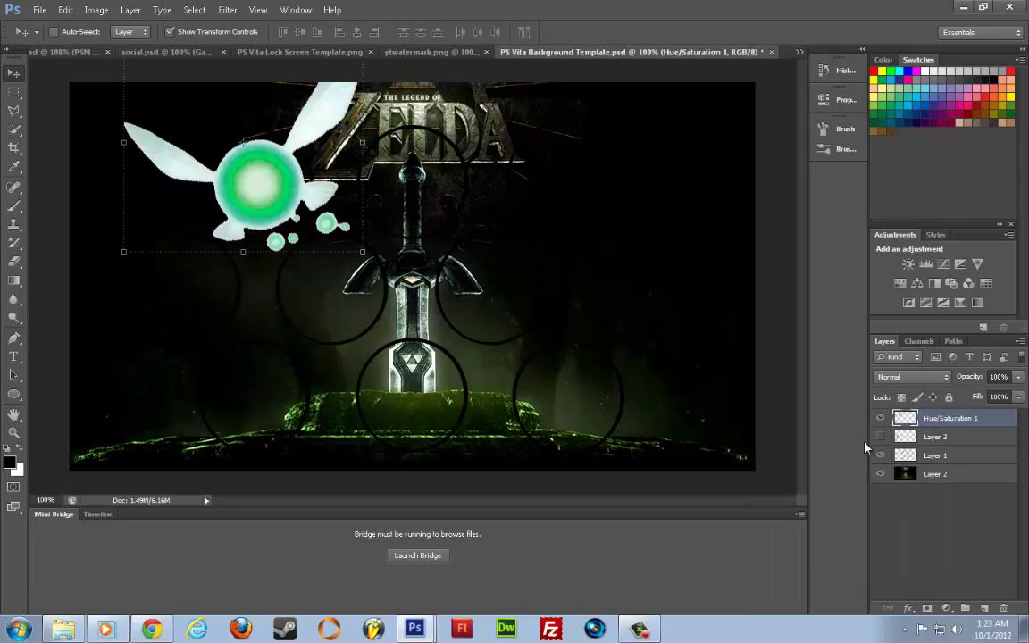
{"action": "left_click", "coordinate": [881, 436]}
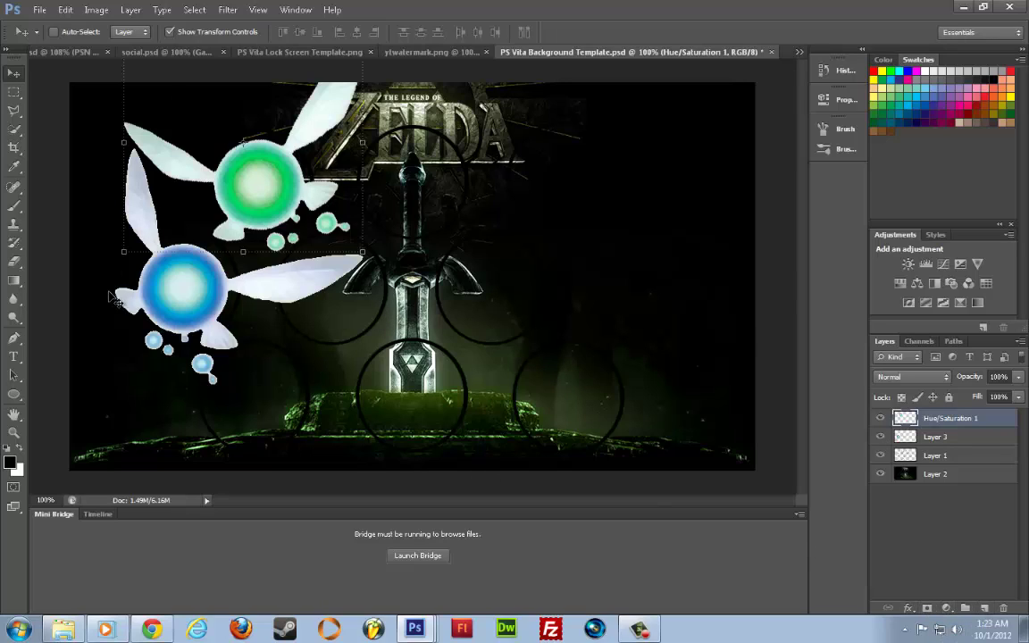
{"action": "left_click", "coordinate": [43, 11]}
{"action": "left_click", "coordinate": [52, 36]}
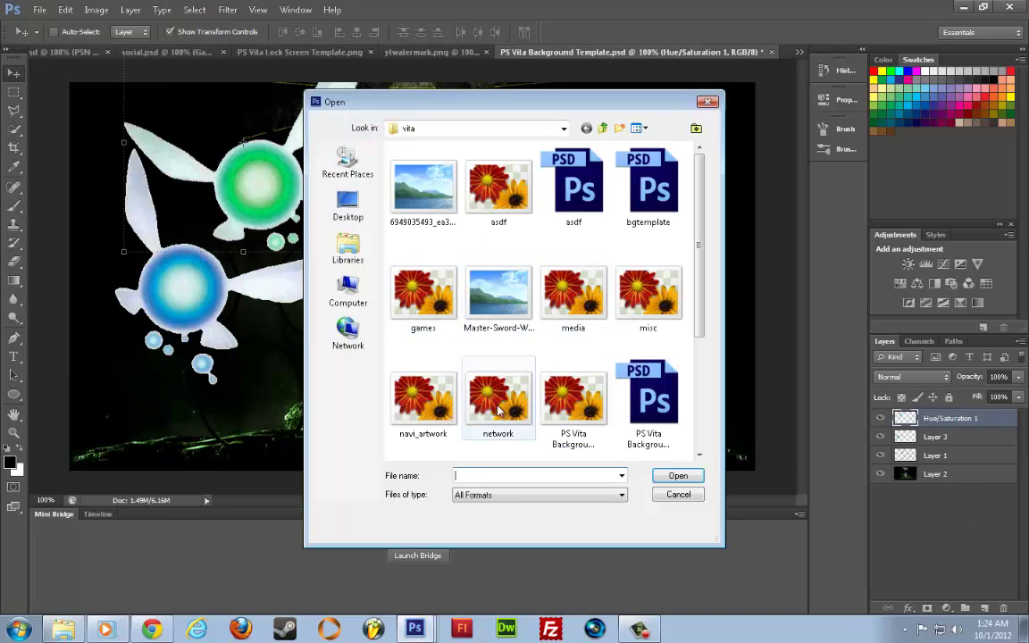
Open navi_artwork.png and flip its canvas horizontally
{"action": "double_click", "coordinate": [404, 418]}
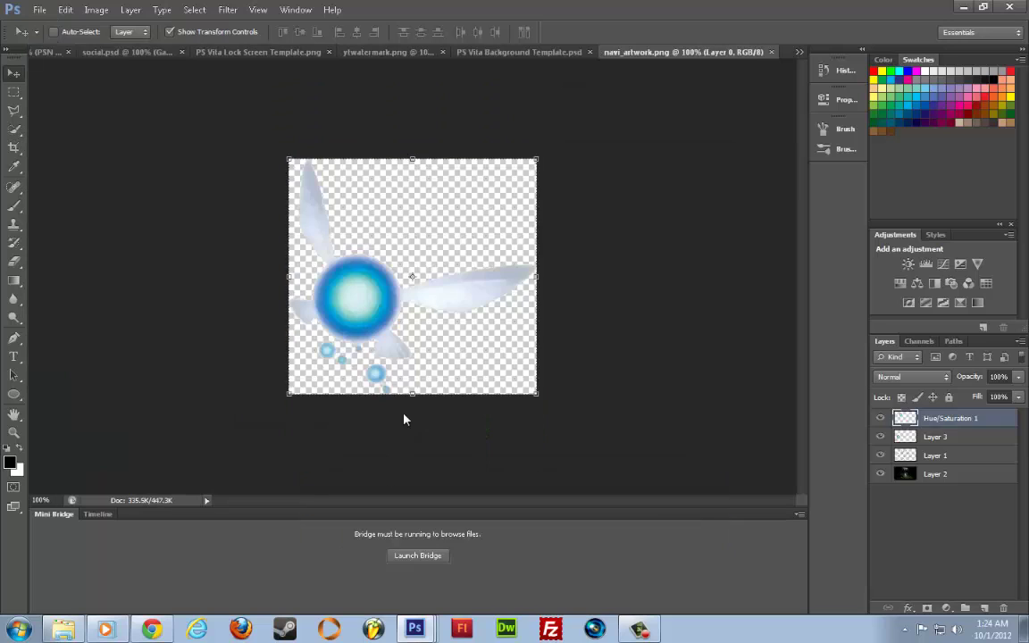
{"action": "left_click", "coordinate": [70, 11]}
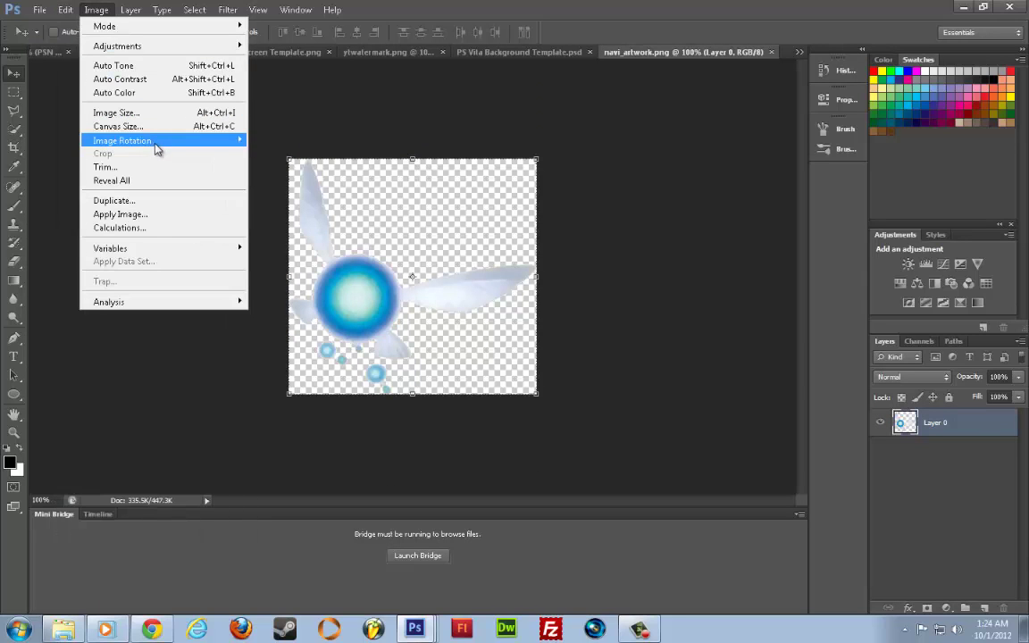
{"action": "mouse_move", "coordinate": [157, 145]}
{"action": "left_click", "coordinate": [259, 196]}
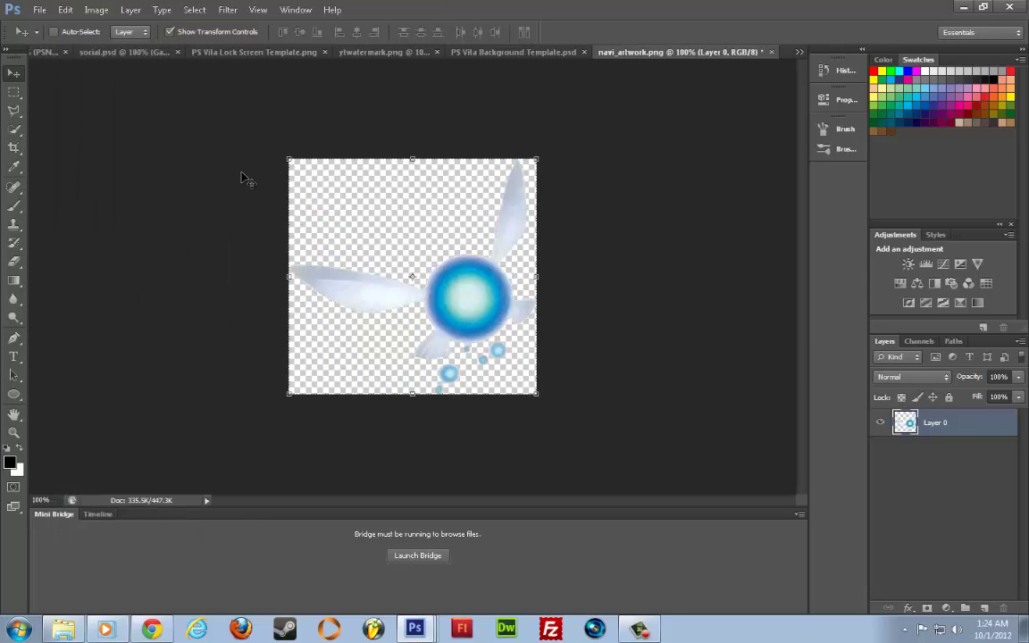
{"action": "left_click_drag", "start_coordinate": [639, 53], "coordinate": [613, 57]}
Add a Hue/Saturation layer at +113 hue for a magenta glow and float the window over the template
{"action": "left_click", "coordinate": [946, 608]}
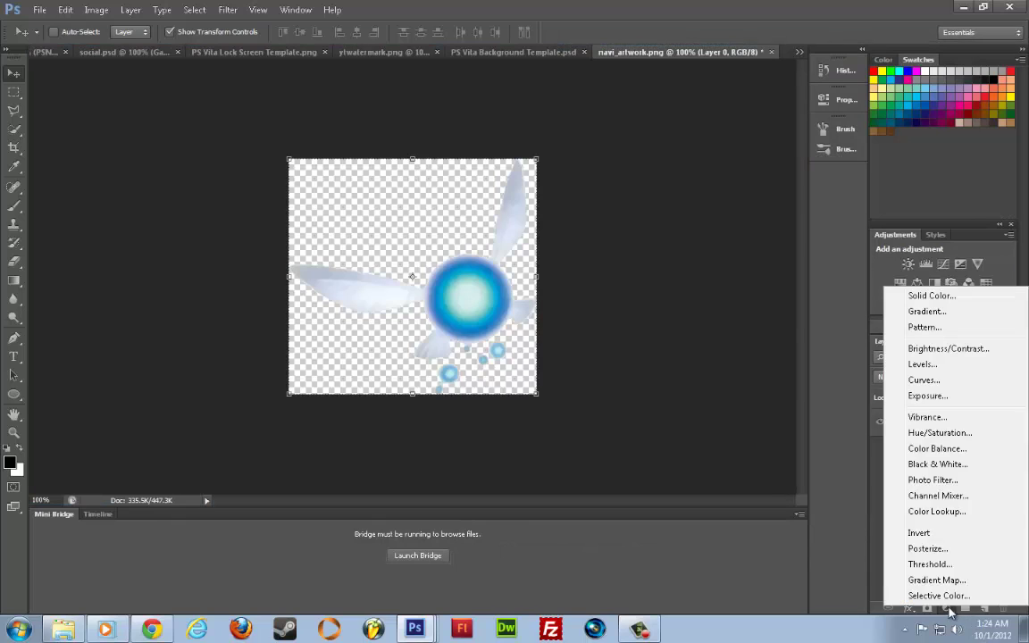
{"action": "left_click", "coordinate": [919, 433]}
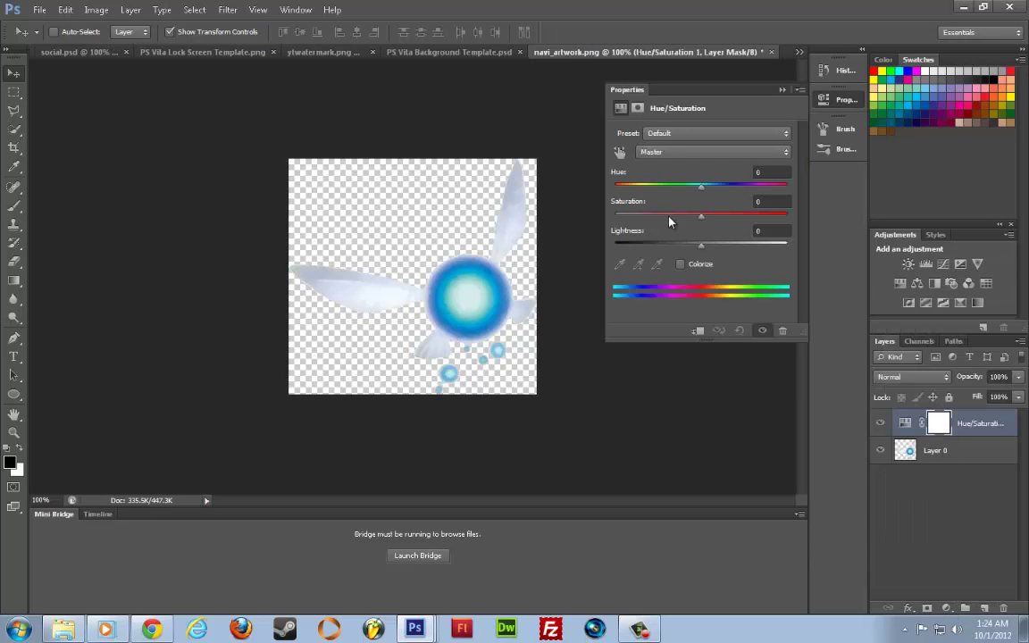
{"action": "left_click_drag", "start_coordinate": [699, 214], "coordinate": [766, 200]}
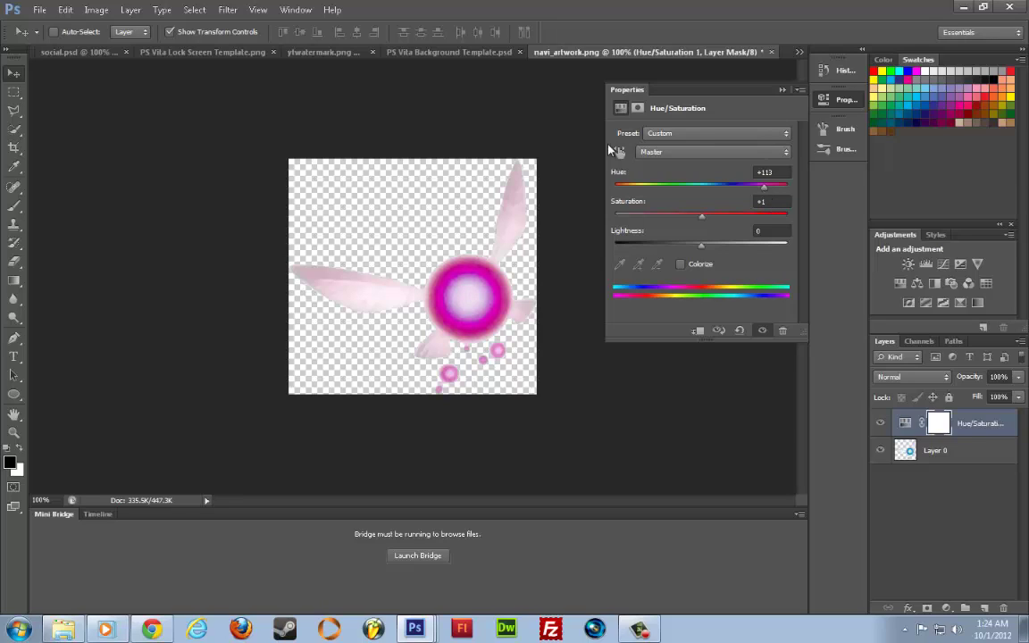
{"action": "left_click_drag", "start_coordinate": [589, 52], "coordinate": [257, 293]}
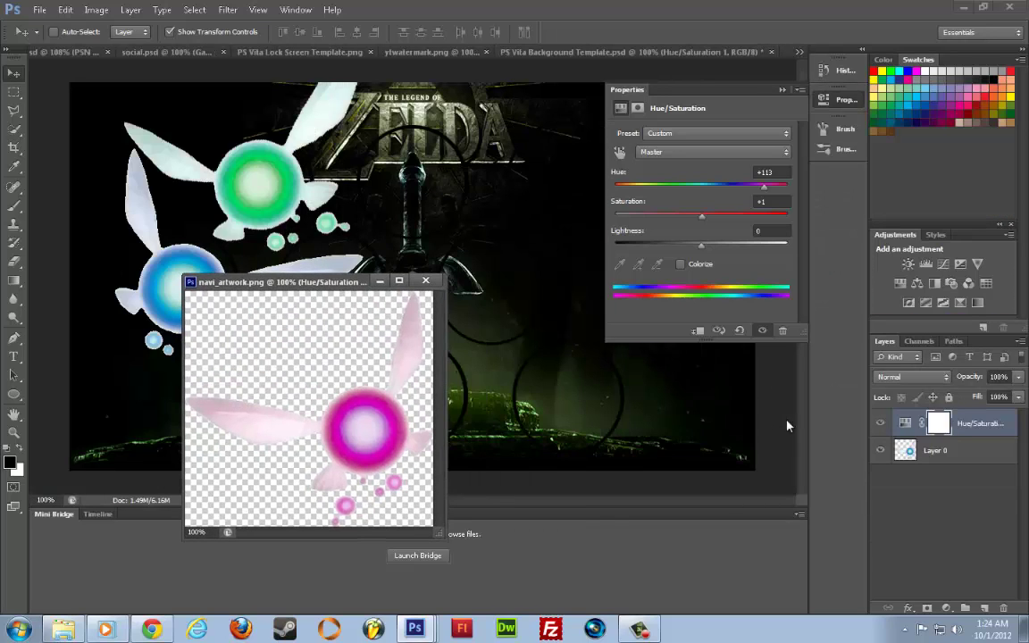
Merge the recolour into the fairy, copy it into the template, and close navi_artwork.png without saving
{"action": "left_click", "coordinate": [958, 456]}
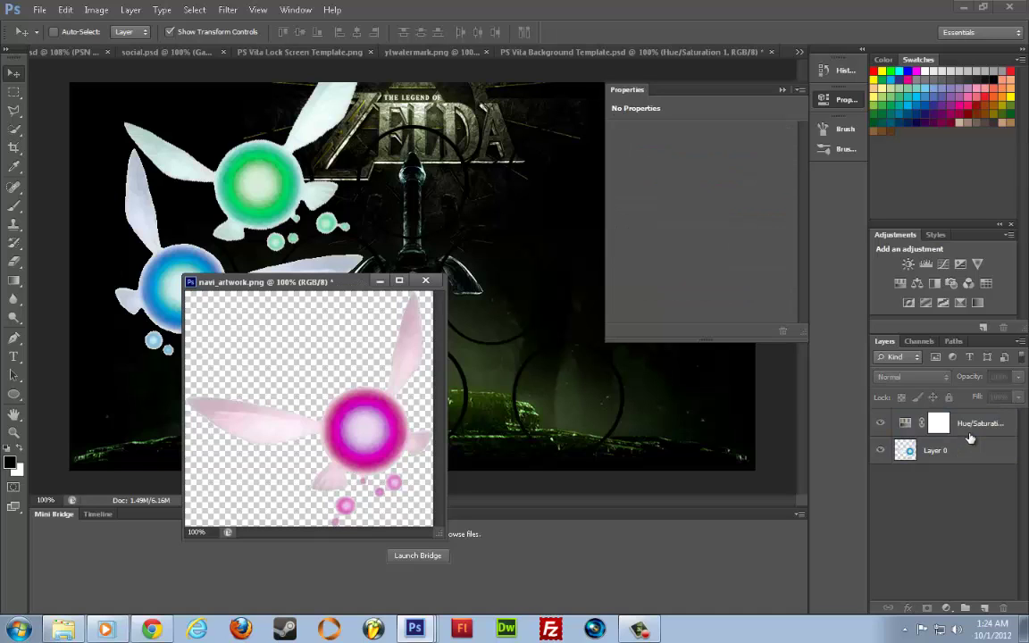
{"action": "left_click", "coordinate": [974, 423]}
{"action": "right_click", "coordinate": [973, 423]}
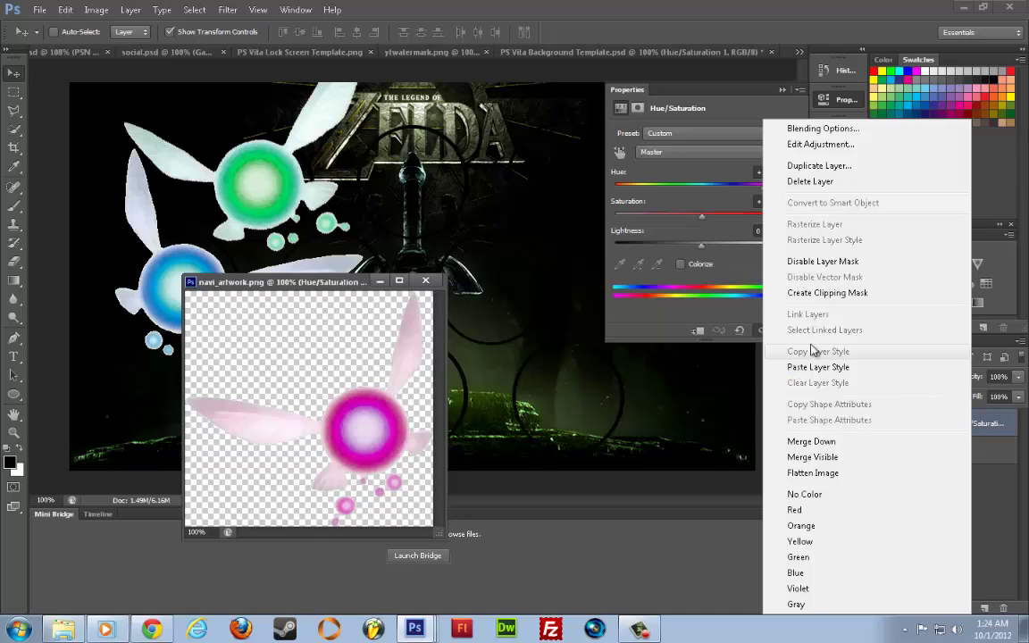
{"action": "left_click", "coordinate": [844, 444]}
{"action": "left_click_drag", "start_coordinate": [969, 432], "coordinate": [630, 390]}
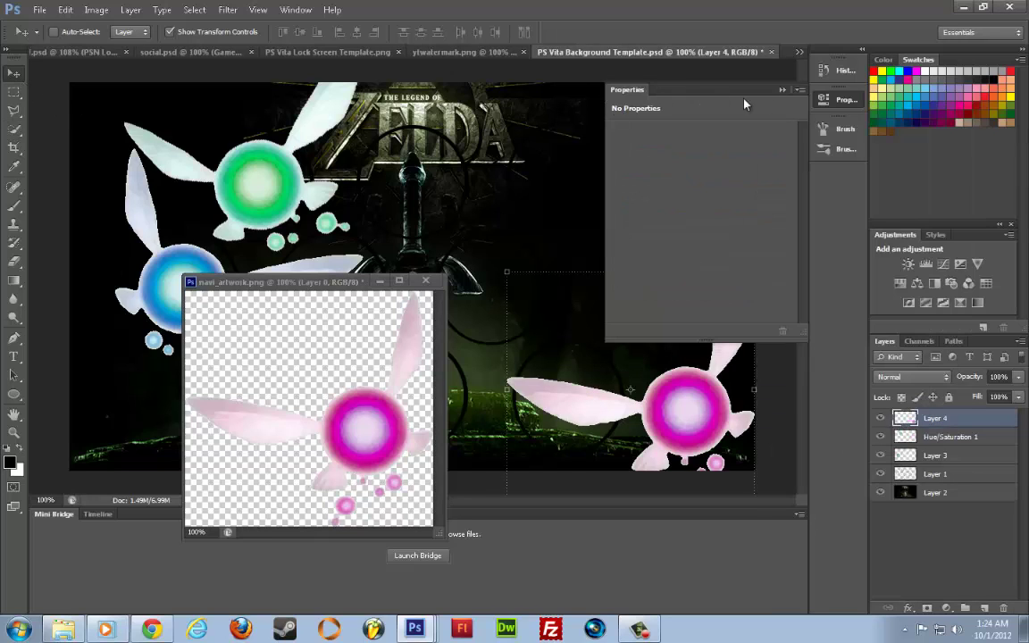
{"action": "left_click", "coordinate": [783, 91]}
{"action": "left_click", "coordinate": [425, 281]}
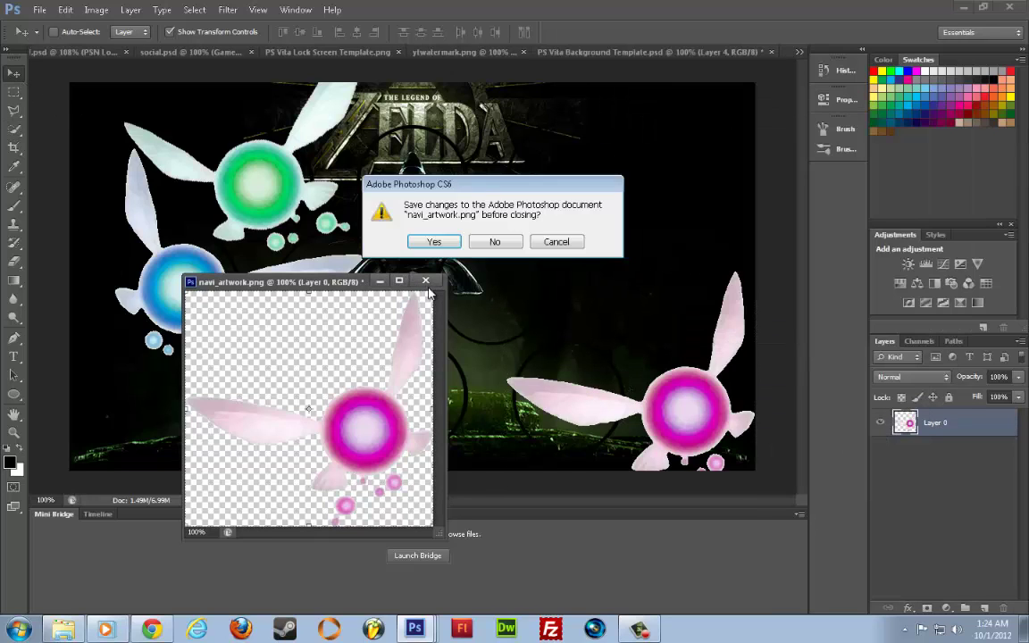
{"action": "left_click", "coordinate": [495, 243]}
Position the pink fairy over the right-middle circle and show the Zelda background again
{"action": "left_click_drag", "start_coordinate": [666, 407], "coordinate": [636, 297]}
{"action": "left_click", "coordinate": [879, 491]}
{"action": "key", "text": "Up"}
{"action": "key", "text": "Left"}
{"action": "key", "text": "Up"}
{"action": "key", "text": "Left"}
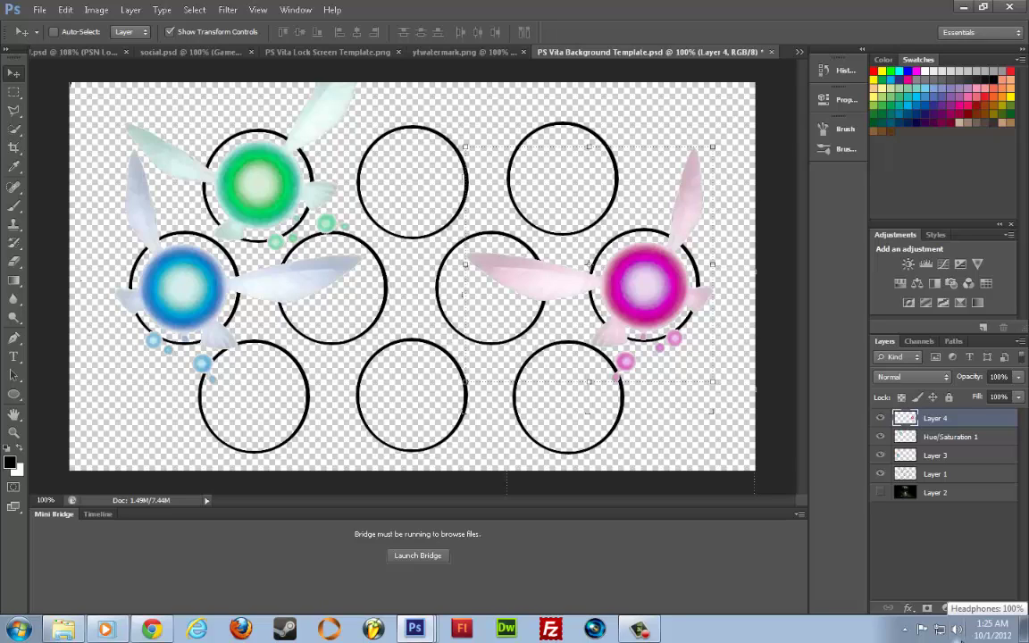
{"action": "left_click", "coordinate": [880, 493]}
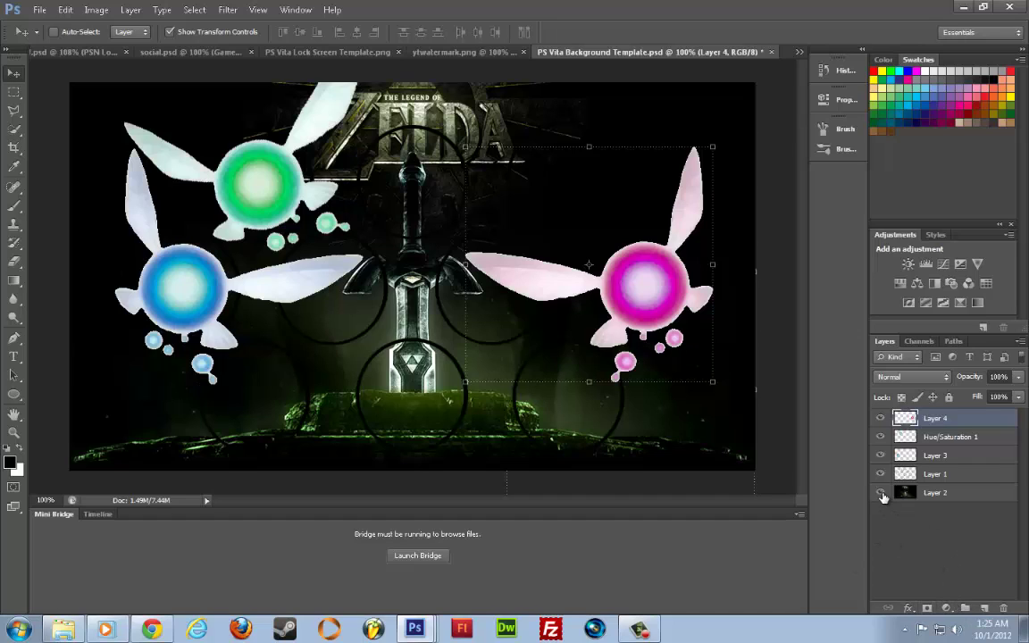
Zoom in on the blue fairy and try a first Blur tool stroke on its edge
{"action": "left_click", "coordinate": [14, 298]}
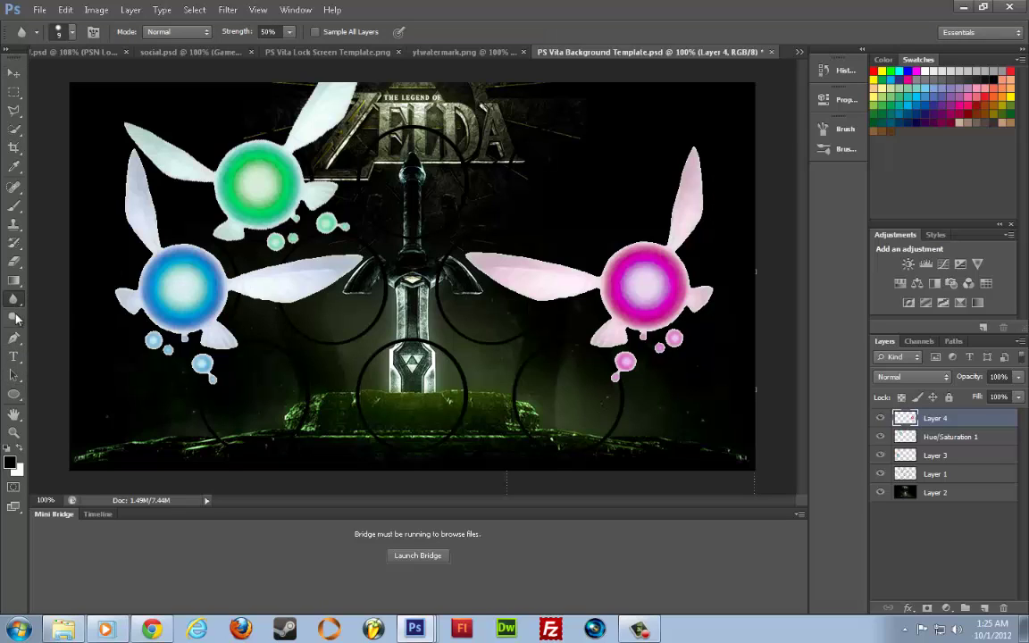
{"action": "left_click", "coordinate": [13, 434]}
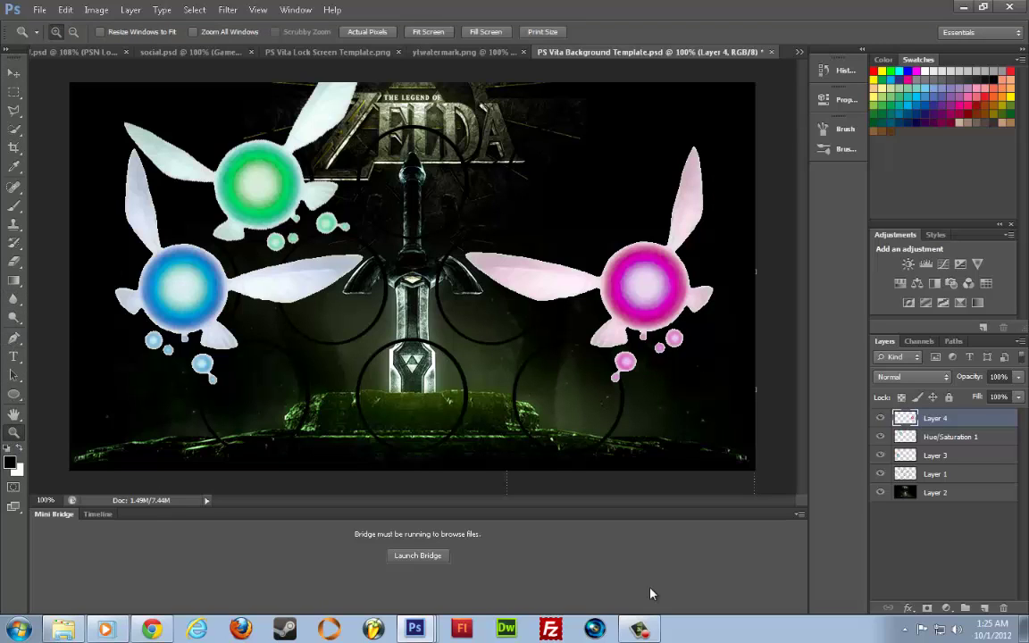
{"action": "left_click_drag", "start_coordinate": [95, 227], "coordinate": [375, 366]}
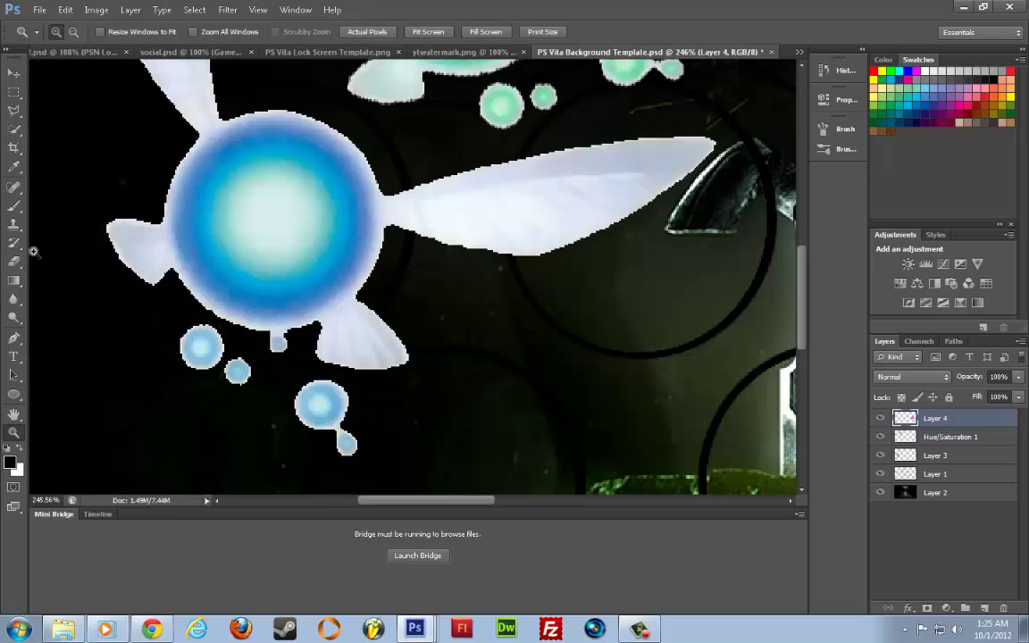
{"action": "left_click", "coordinate": [15, 298]}
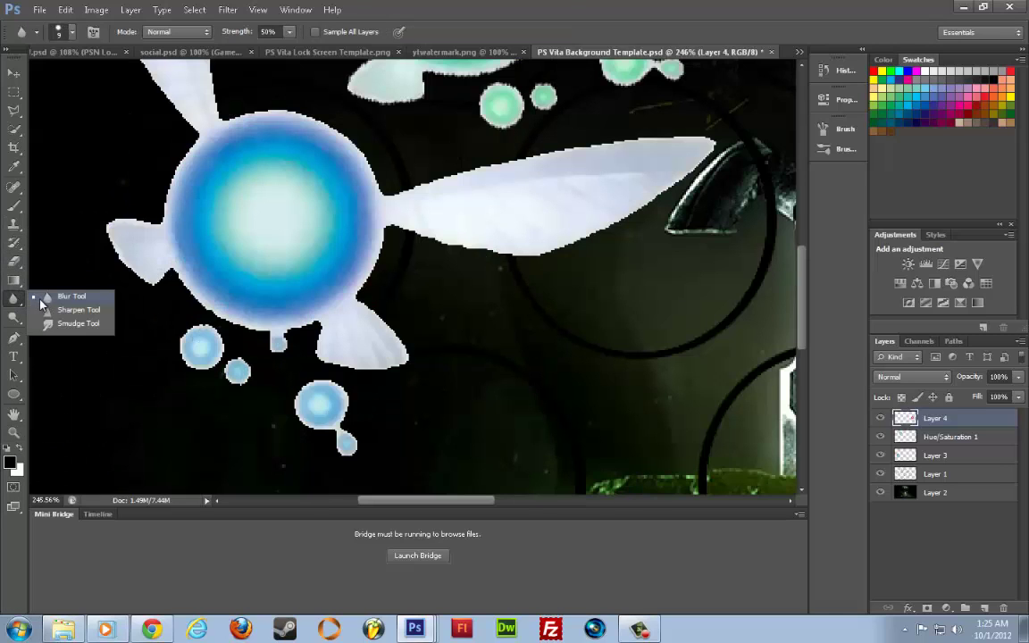
{"action": "left_click", "coordinate": [42, 298]}
{"action": "mouse_move", "coordinate": [93, 233]}
{"action": "left_mouse_down"}
{"action": "mouse_move", "coordinate": [129, 266]}
{"action": "mouse_move", "coordinate": [100, 228]}
{"action": "mouse_move", "coordinate": [116, 248]}
{"action": "mouse_move", "coordinate": [104, 286]}
{"action": "left_mouse_up"}
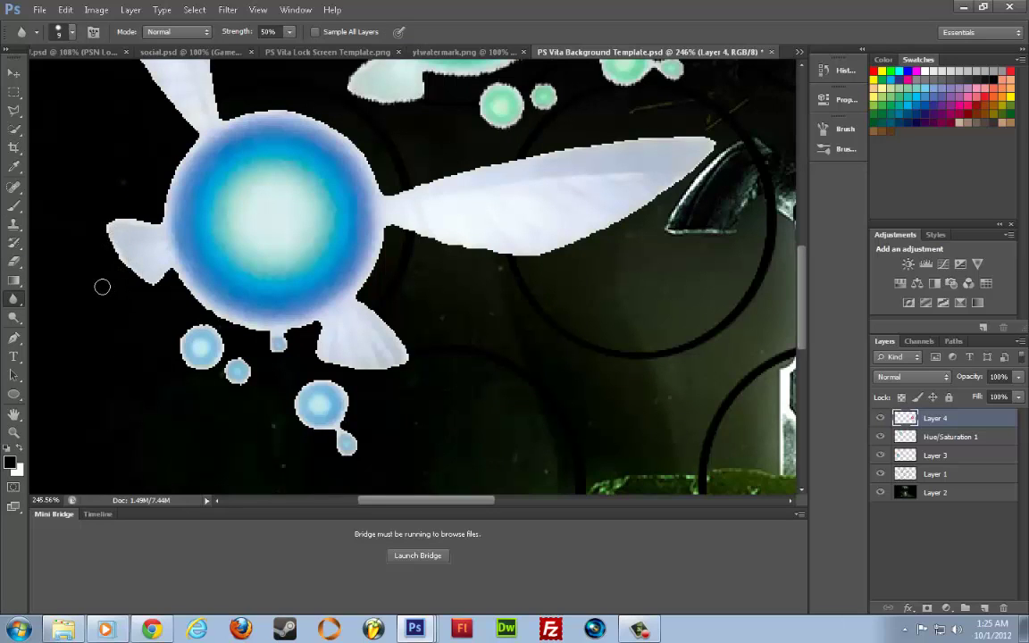
{"action": "left_click", "coordinate": [904, 475]}
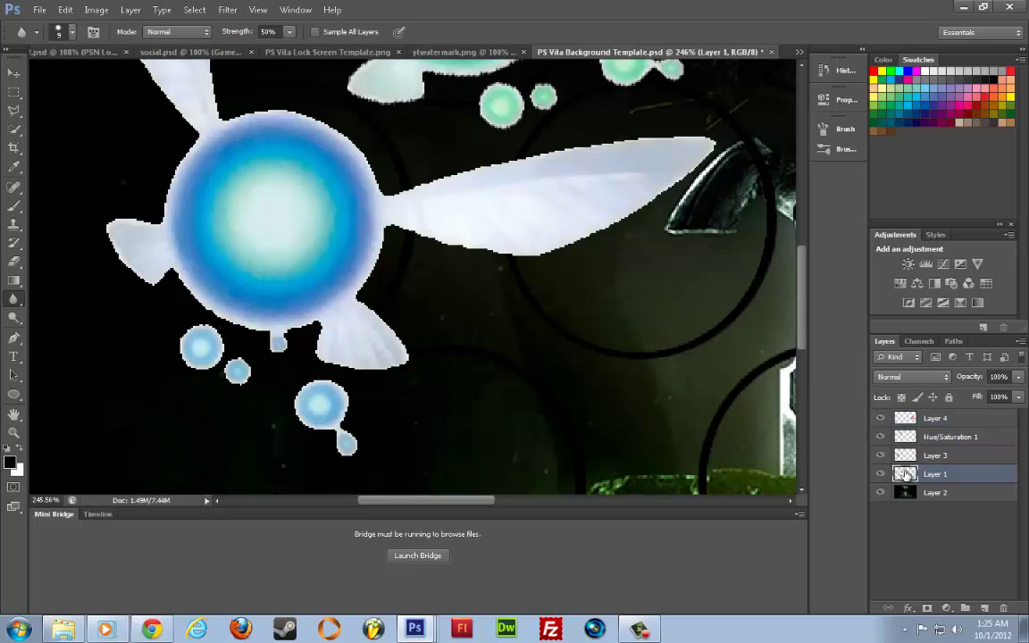
{"action": "left_click", "coordinate": [880, 474]}
{"action": "left_click", "coordinate": [880, 474]}
{"action": "left_click", "coordinate": [880, 455]}
{"action": "left_click", "coordinate": [880, 456]}
Make Layer 3 the active layer and set the Blur brush size to 10 px
{"action": "right_click", "coordinate": [16, 298]}
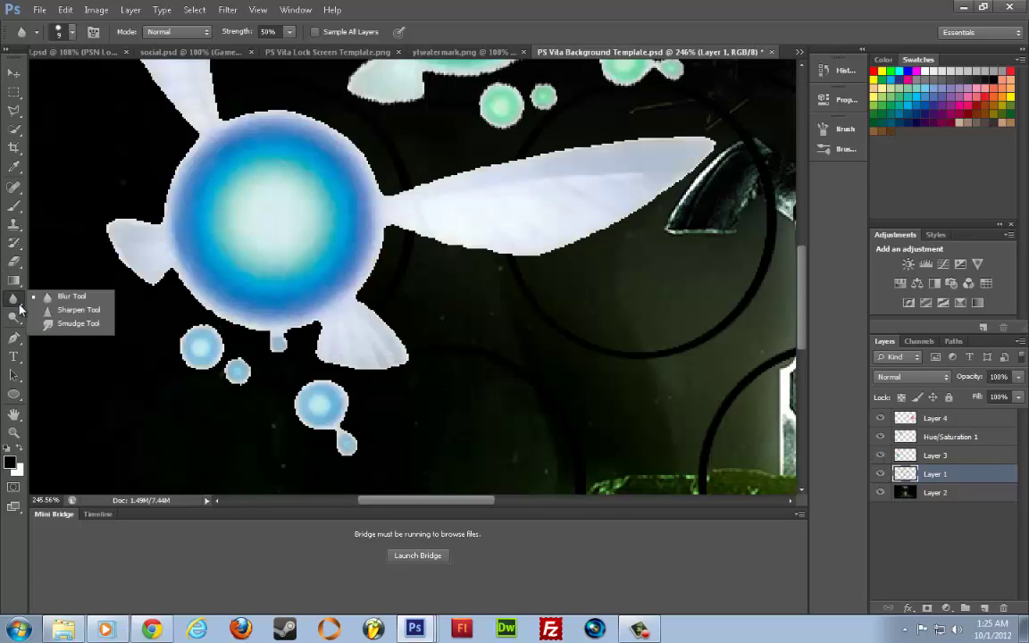
{"action": "right_click", "coordinate": [71, 244]}
{"action": "left_click", "coordinate": [105, 279]}
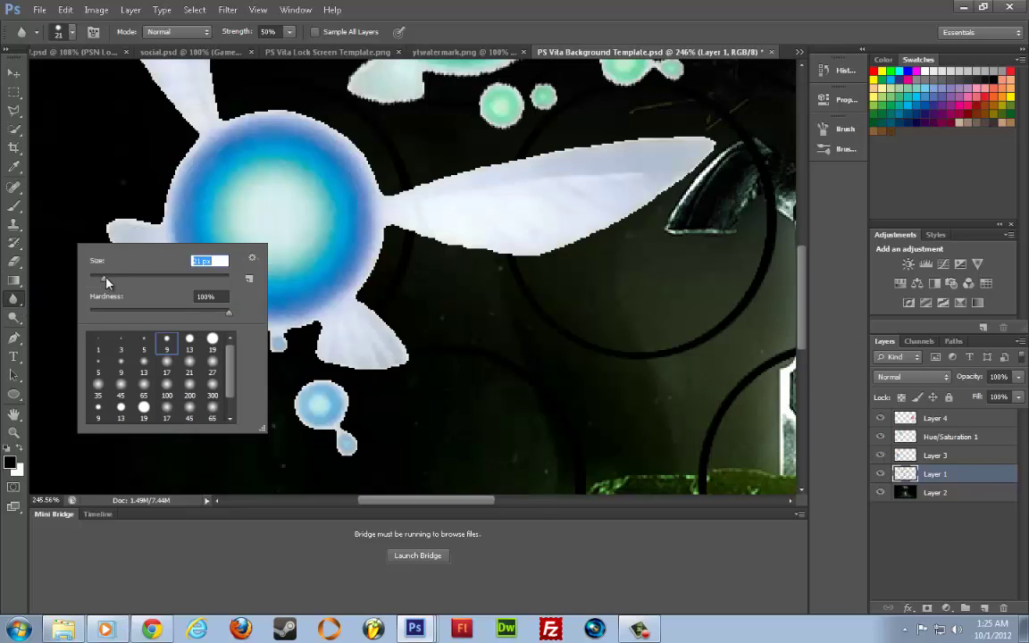
{"action": "type", "text": "56"}
{"action": "key", "text": "Return"}
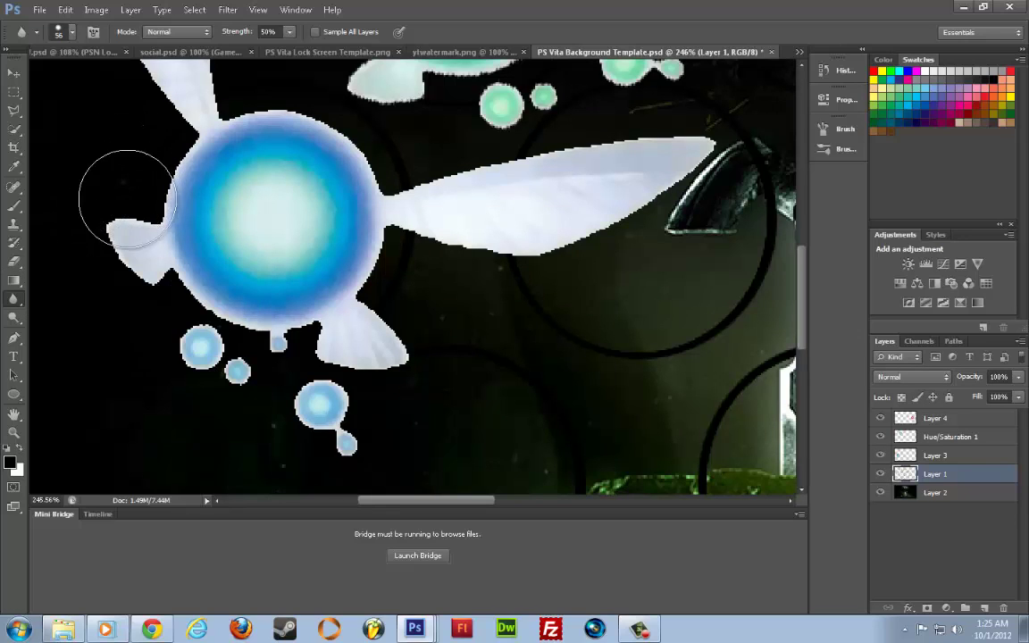
{"action": "left_click", "coordinate": [882, 473]}
{"action": "left_click", "coordinate": [881, 473]}
{"action": "left_click", "coordinate": [881, 456]}
{"action": "left_click", "coordinate": [881, 456]}
{"action": "left_click", "coordinate": [931, 456]}
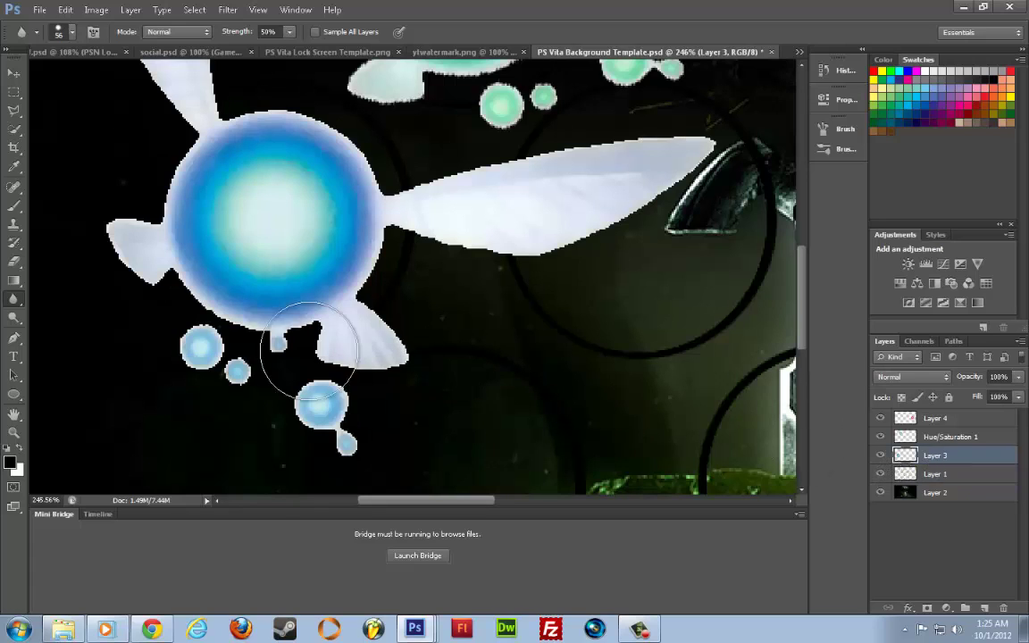
{"action": "right_click", "coordinate": [134, 314]}
{"action": "left_click_drag", "start_coordinate": [157, 331], "coordinate": [133, 322]}
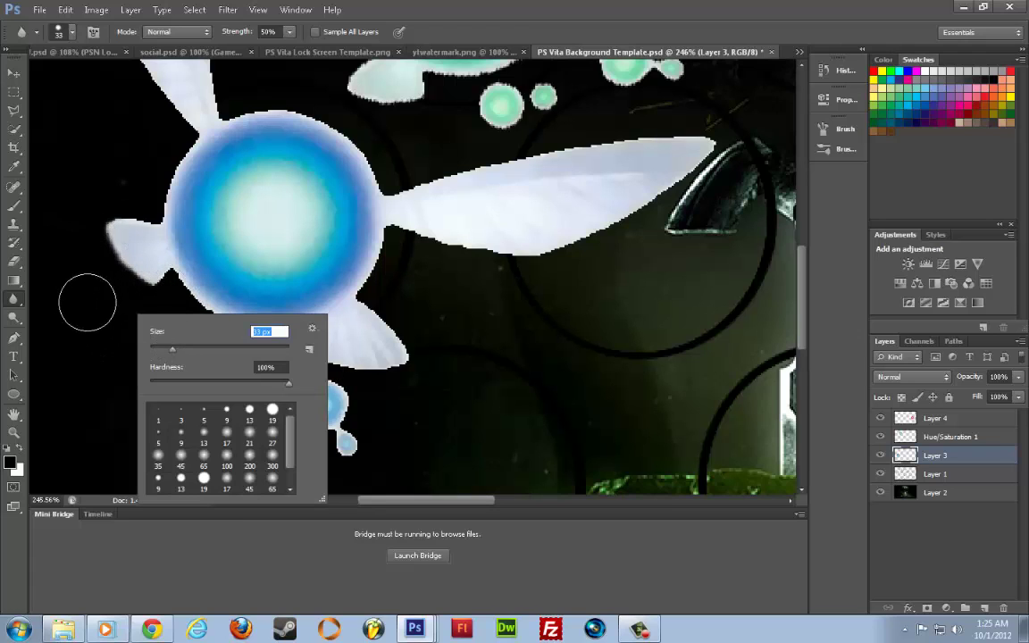
{"action": "left_click", "coordinate": [108, 305]}
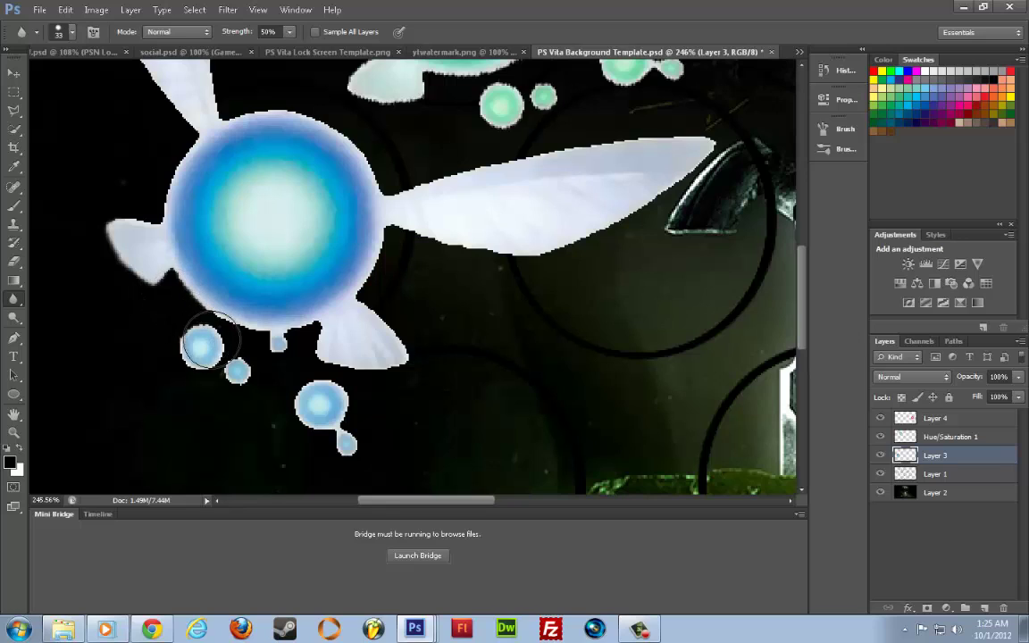
{"action": "right_click", "coordinate": [129, 343]}
{"action": "left_click", "coordinate": [99, 348]}
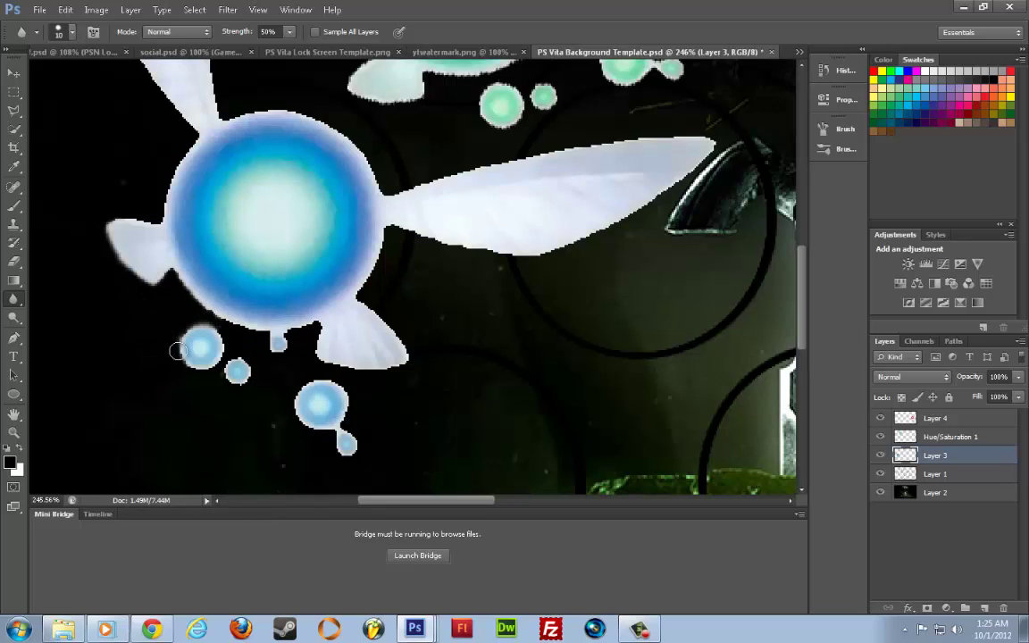
Blur the jagged edges of the small bubble, the blue orb and the right wing
{"action": "mouse_move", "coordinate": [183, 343]}
{"action": "left_mouse_down"}
{"action": "mouse_move", "coordinate": [210, 371]}
{"action": "mouse_move", "coordinate": [225, 347]}
{"action": "mouse_move", "coordinate": [219, 335]}
{"action": "mouse_move", "coordinate": [237, 390]}
{"action": "mouse_move", "coordinate": [255, 365]}
{"action": "mouse_move", "coordinate": [211, 319]}
{"action": "left_mouse_up"}
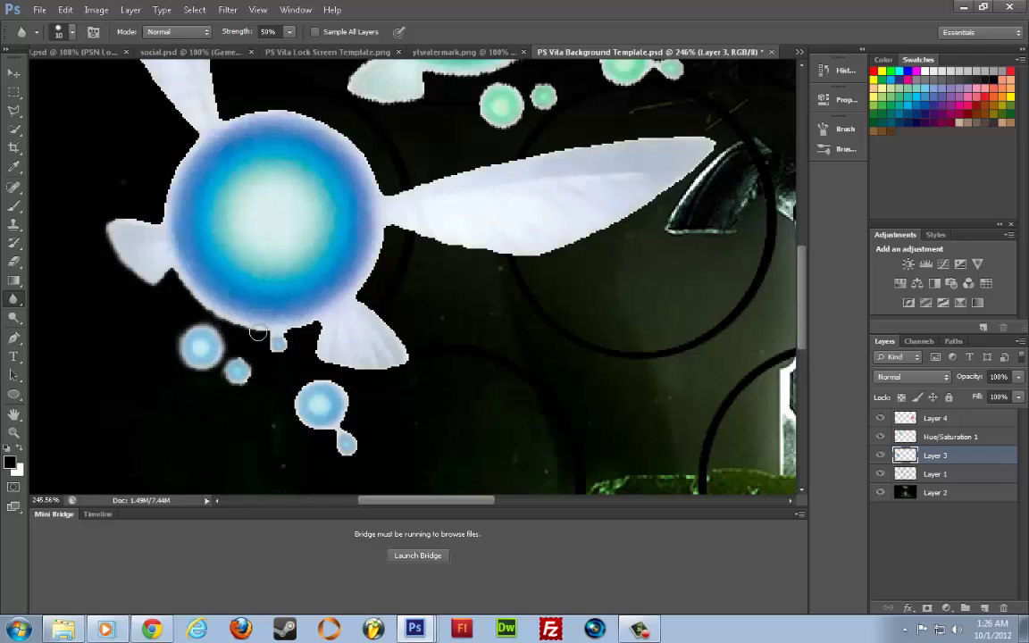
{"action": "mouse_move", "coordinate": [267, 339]}
{"action": "left_mouse_down"}
{"action": "mouse_move", "coordinate": [207, 315]}
{"action": "mouse_move", "coordinate": [166, 257]}
{"action": "left_mouse_up"}
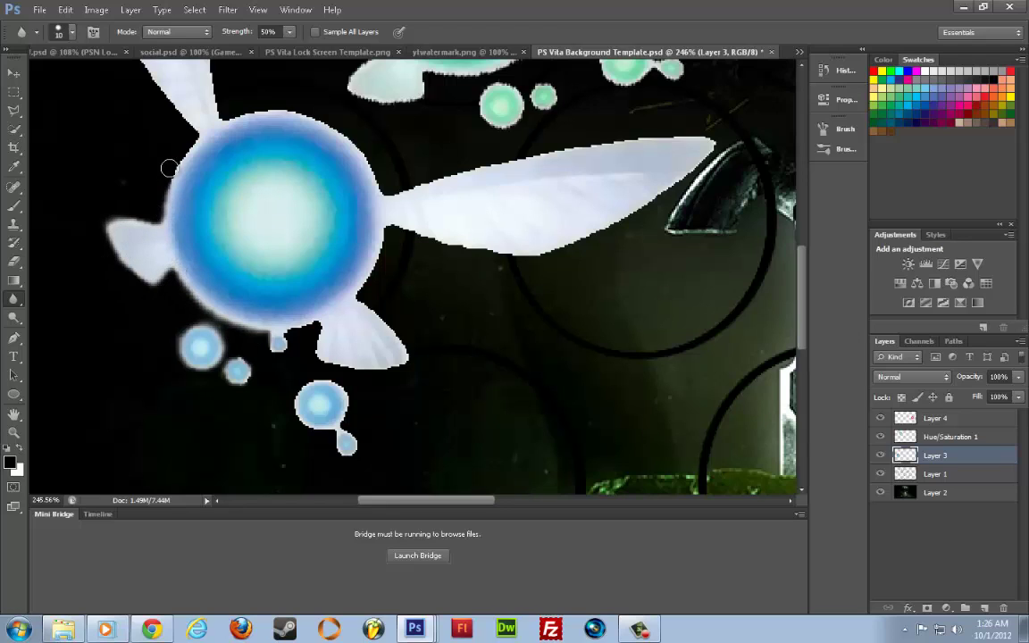
{"action": "scroll", "coordinate": [136, 207], "scroll_direction": "up", "scroll_amount": 2}
{"action": "scroll", "coordinate": [136, 207], "scroll_direction": "up", "scroll_amount": 1}
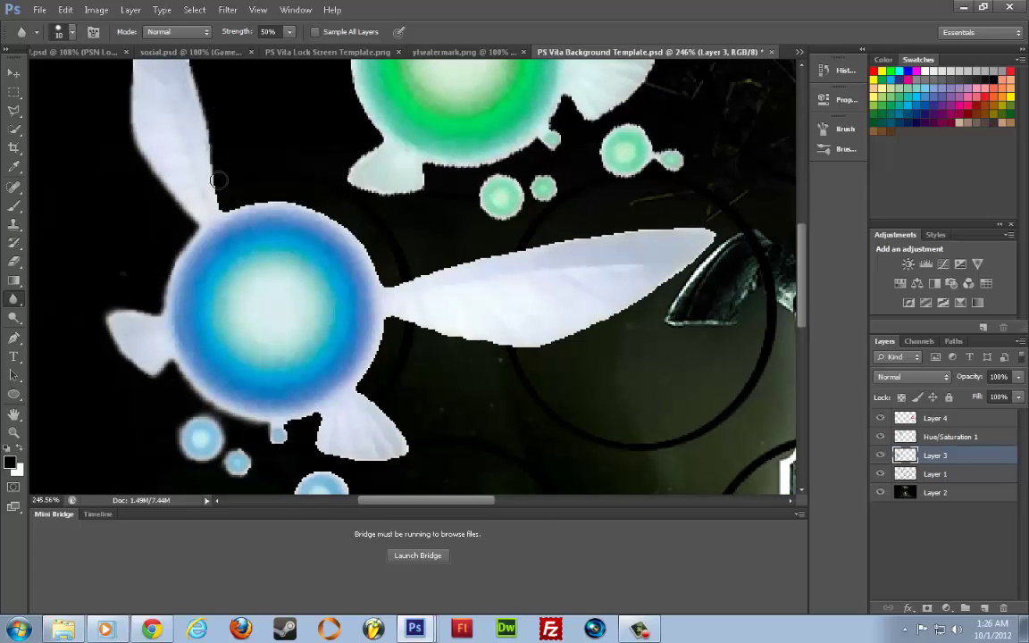
{"action": "mouse_move", "coordinate": [222, 206]}
{"action": "left_mouse_down"}
{"action": "mouse_move", "coordinate": [235, 188]}
{"action": "mouse_move", "coordinate": [290, 197]}
{"action": "mouse_move", "coordinate": [384, 281]}
{"action": "mouse_move", "coordinate": [611, 239]}
{"action": "mouse_move", "coordinate": [518, 223]}
{"action": "mouse_move", "coordinate": [366, 260]}
{"action": "left_mouse_up"}
{"action": "mouse_move", "coordinate": [650, 229]}
{"action": "left_mouse_down"}
{"action": "mouse_move", "coordinate": [703, 232]}
{"action": "mouse_move", "coordinate": [710, 244]}
{"action": "mouse_move", "coordinate": [561, 342]}
{"action": "mouse_move", "coordinate": [490, 356]}
{"action": "mouse_move", "coordinate": [385, 324]}
{"action": "mouse_move", "coordinate": [585, 344]}
{"action": "left_mouse_up"}
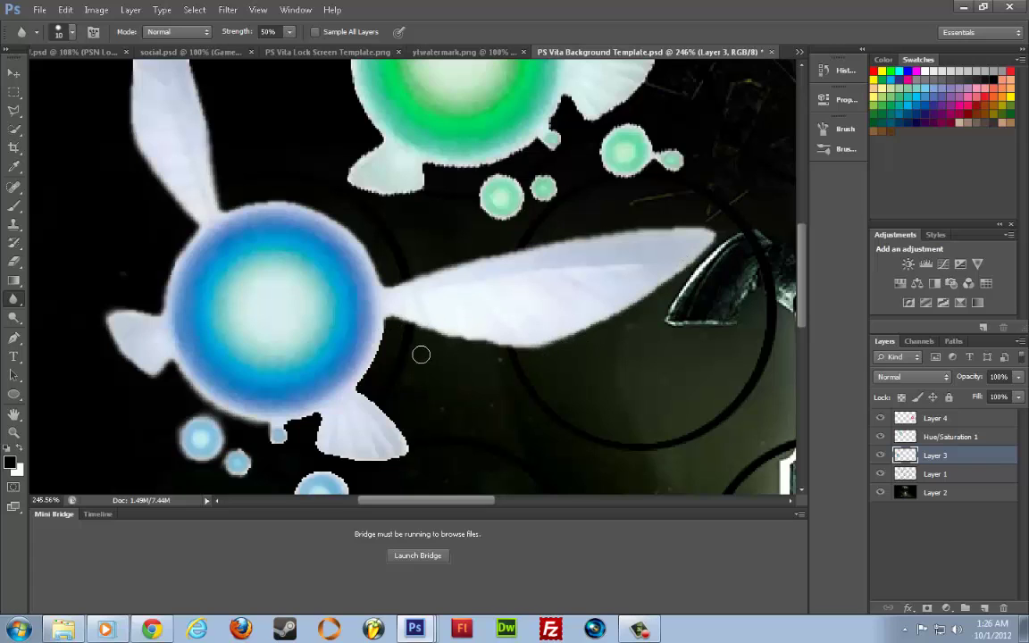
{"action": "mouse_move", "coordinate": [421, 355]}
{"action": "left_mouse_down"}
{"action": "mouse_move", "coordinate": [381, 326]}
{"action": "mouse_move", "coordinate": [363, 396]}
{"action": "mouse_move", "coordinate": [390, 329]}
{"action": "left_mouse_up"}
{"action": "scroll", "coordinate": [441, 299], "scroll_direction": "down", "scroll_amount": 5}
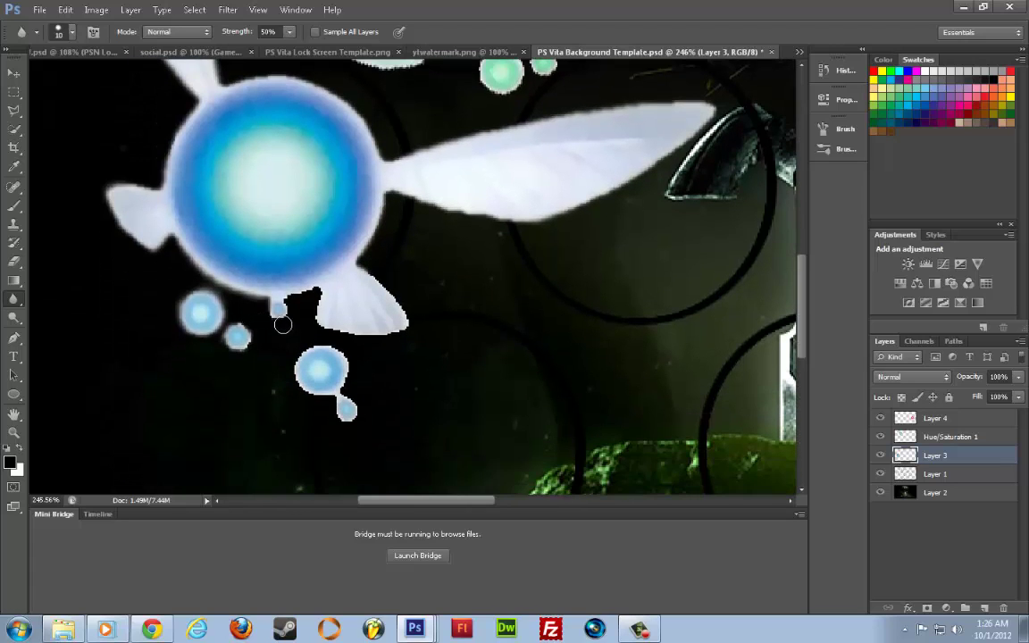
{"action": "mouse_move", "coordinate": [283, 324]}
{"action": "left_mouse_down"}
{"action": "mouse_move", "coordinate": [321, 291]}
{"action": "mouse_move", "coordinate": [325, 323]}
{"action": "mouse_move", "coordinate": [393, 336]}
{"action": "mouse_move", "coordinate": [408, 324]}
{"action": "mouse_move", "coordinate": [365, 266]}
{"action": "mouse_move", "coordinate": [425, 233]}
{"action": "mouse_move", "coordinate": [366, 404]}
{"action": "mouse_move", "coordinate": [330, 389]}
{"action": "mouse_move", "coordinate": [345, 388]}
{"action": "mouse_move", "coordinate": [353, 364]}
{"action": "mouse_move", "coordinate": [344, 341]}
{"action": "mouse_move", "coordinate": [296, 348]}
{"action": "mouse_move", "coordinate": [292, 387]}
{"action": "mouse_move", "coordinate": [353, 425]}
{"action": "mouse_move", "coordinate": [363, 370]}
{"action": "left_mouse_up"}
Soften the left wing's outer and inner edges, then fit the image in the window
{"action": "scroll", "coordinate": [361, 367], "scroll_direction": "up", "scroll_amount": 3}
{"action": "scroll", "coordinate": [361, 368], "scroll_direction": "up", "scroll_amount": 8}
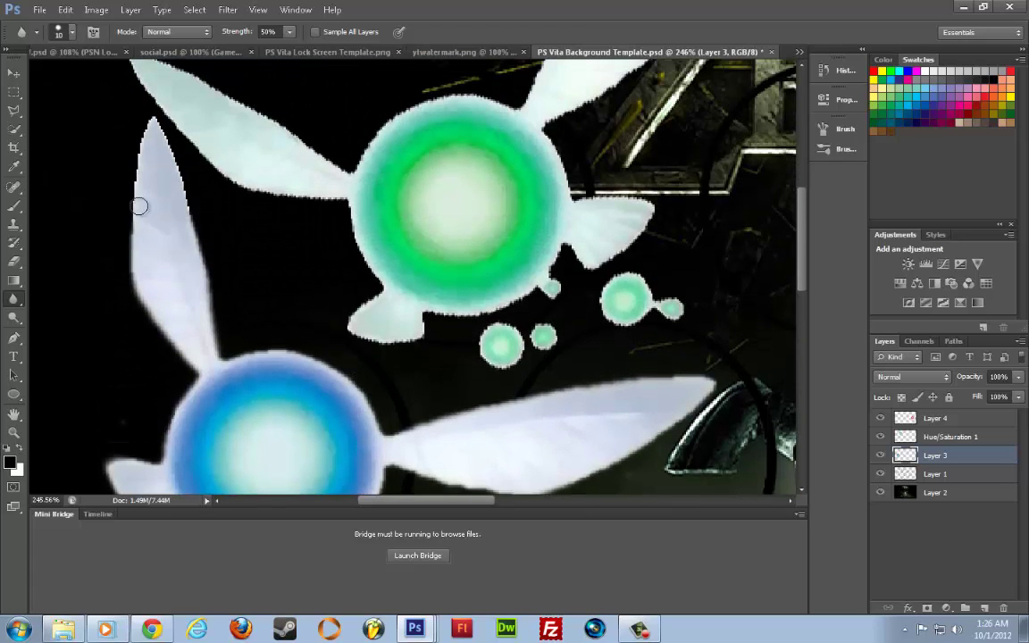
{"action": "mouse_move", "coordinate": [128, 194]}
{"action": "left_mouse_down"}
{"action": "mouse_move", "coordinate": [129, 117]}
{"action": "mouse_move", "coordinate": [145, 113]}
{"action": "mouse_move", "coordinate": [174, 175]}
{"action": "left_mouse_up"}
{"action": "mouse_move", "coordinate": [286, 267]}
{"action": "left_mouse_down"}
{"action": "mouse_move", "coordinate": [201, 203]}
{"action": "mouse_move", "coordinate": [184, 167]}
{"action": "mouse_move", "coordinate": [193, 193]}
{"action": "mouse_move", "coordinate": [258, 240]}
{"action": "left_mouse_up"}
{"action": "key", "text": "ctrl+0"}
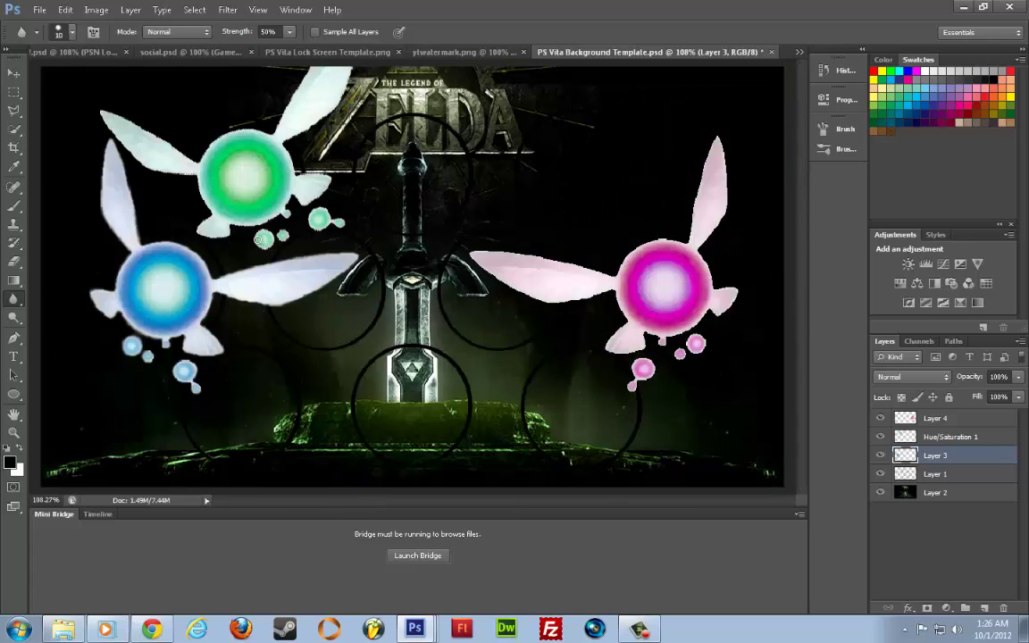
Add a Brightness/Contrast layer with lowered brightness, discarding a trial Color Balance layer
{"action": "left_click", "coordinate": [944, 608]}
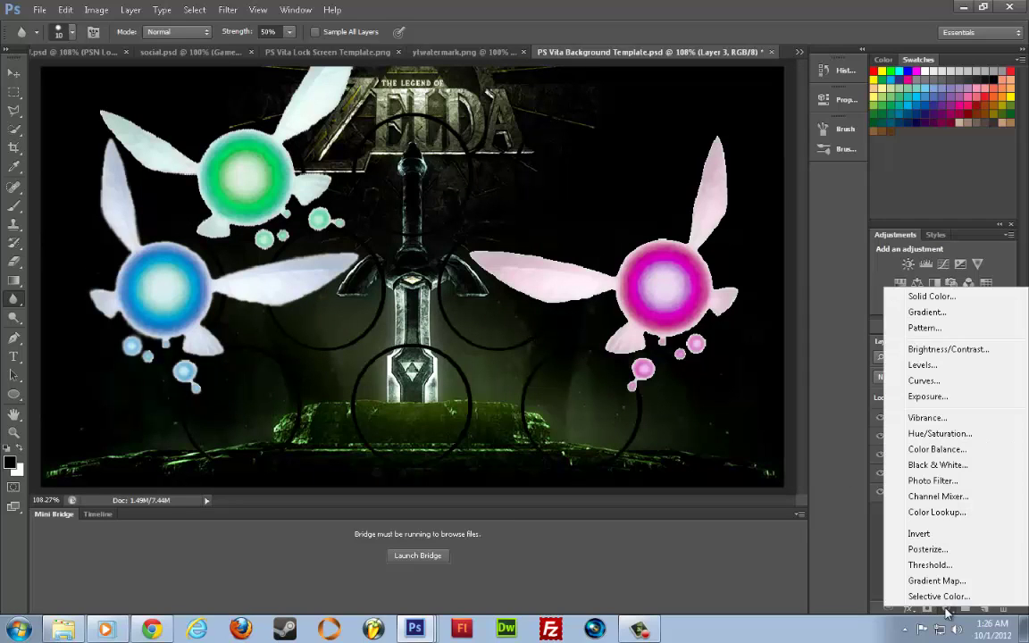
{"action": "left_click", "coordinate": [928, 451]}
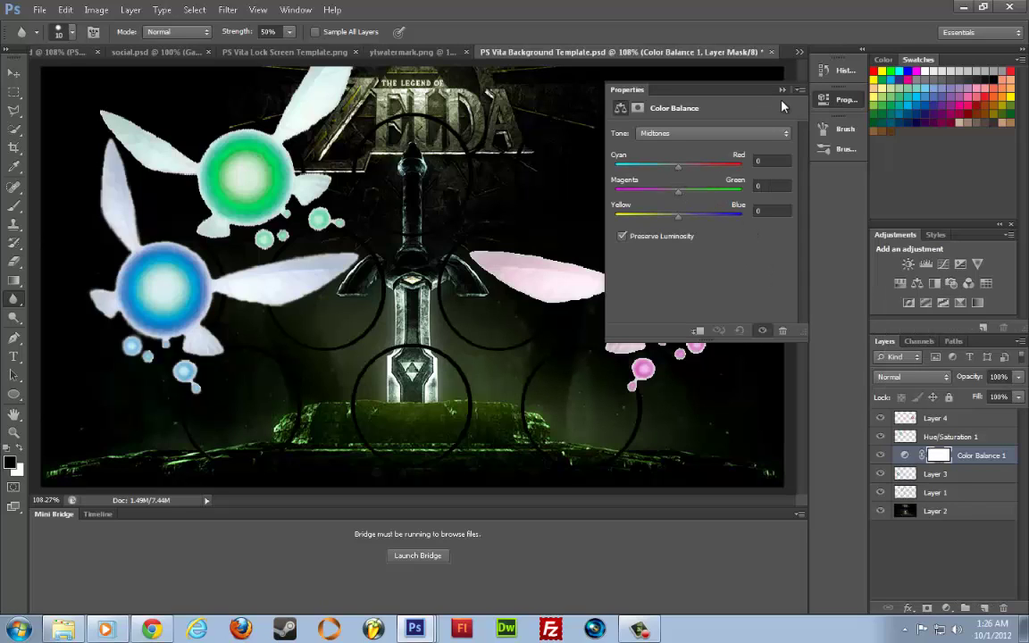
{"action": "key", "text": "Delete"}
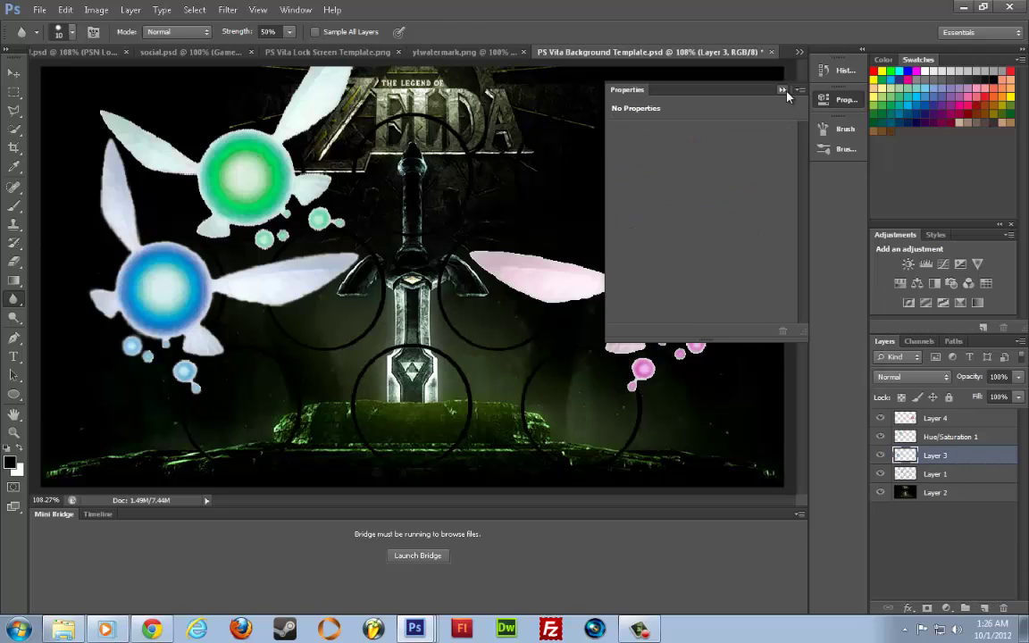
{"action": "left_click", "coordinate": [946, 607]}
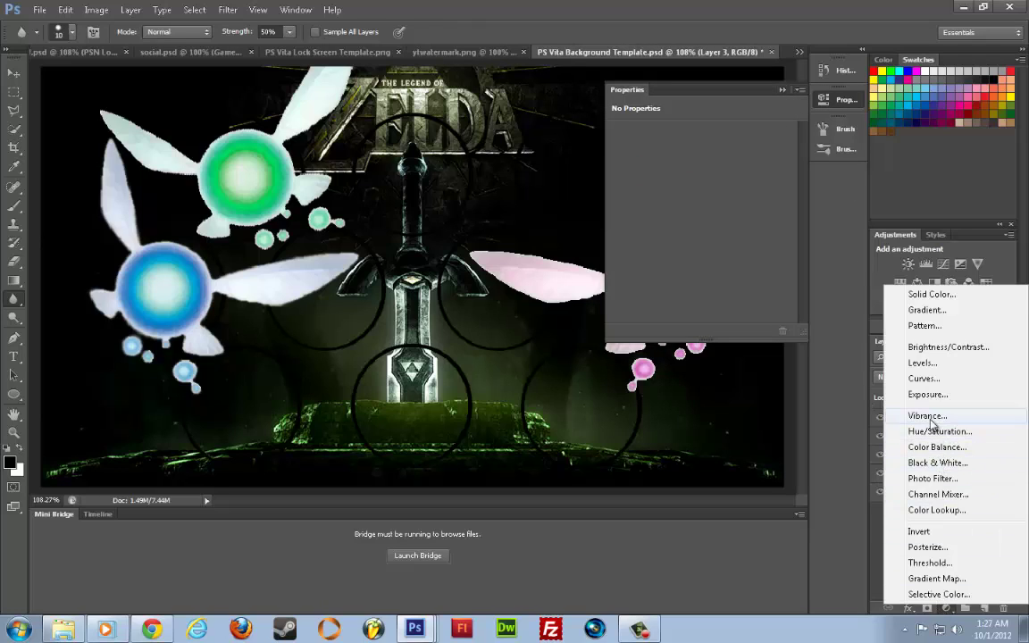
{"action": "left_click", "coordinate": [942, 346]}
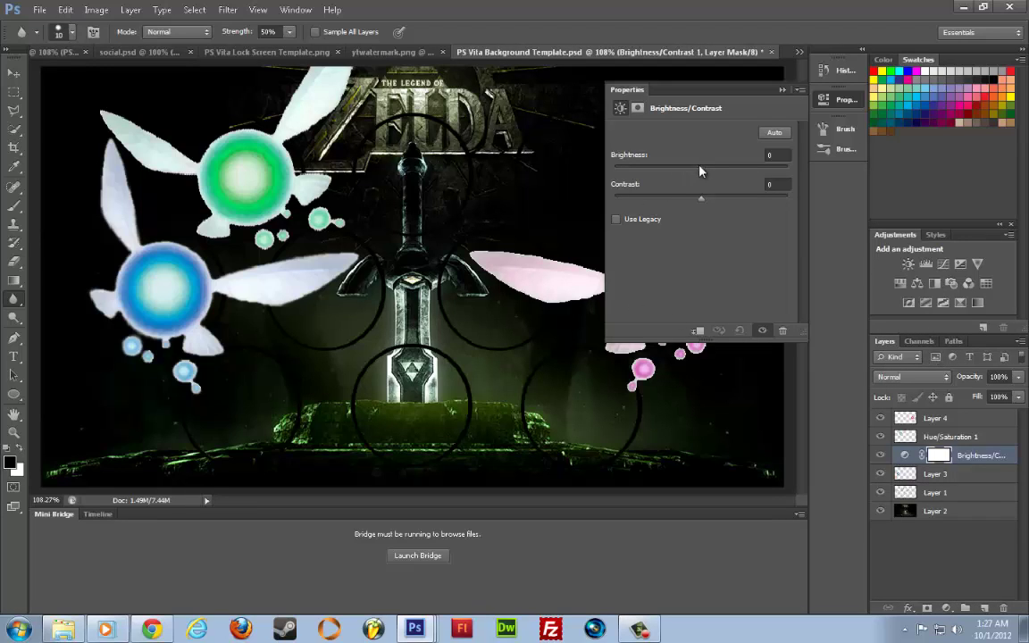
{"action": "left_click_drag", "start_coordinate": [700, 167], "coordinate": [651, 178]}
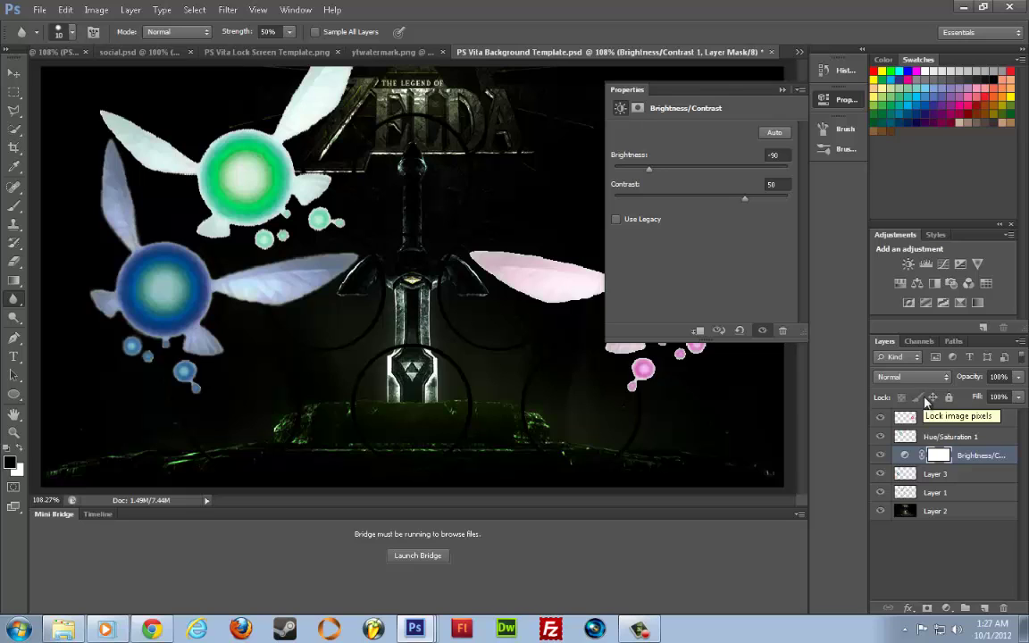
Undo a trial merge with Layer 3 and move Brightness/Contrast 1 to the stack's top
{"action": "left_click", "coordinate": [962, 474], "text": "shift"}
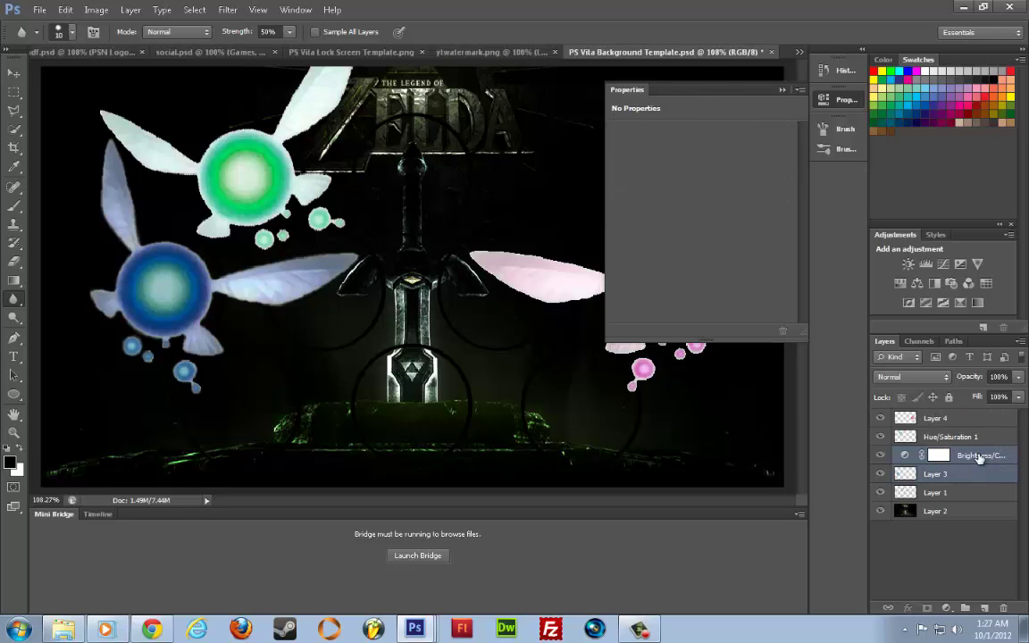
{"action": "right_click", "coordinate": [962, 474]}
{"action": "left_click", "coordinate": [849, 440]}
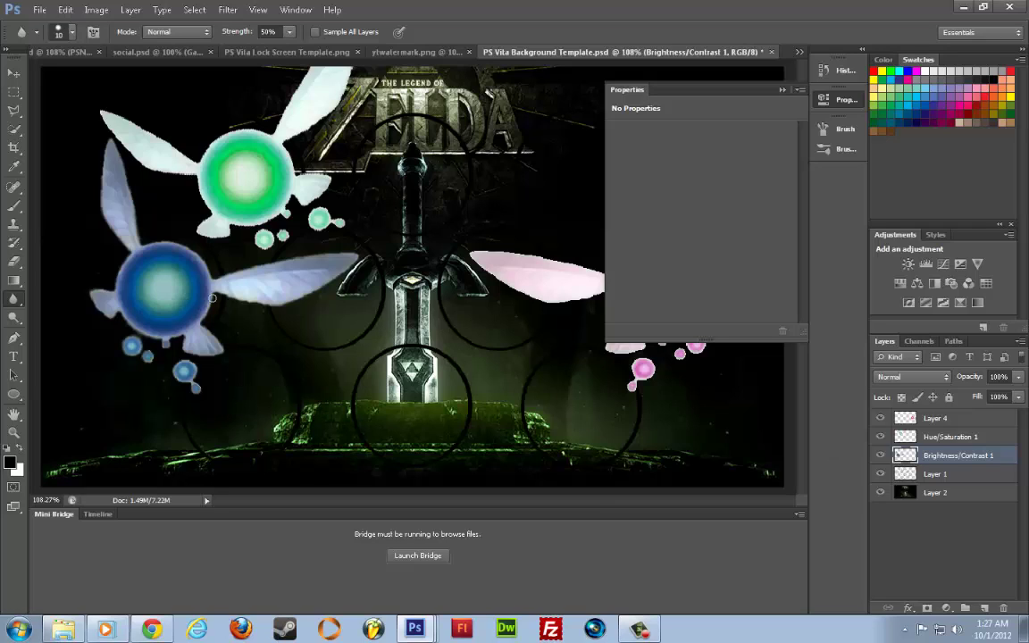
{"action": "left_click", "coordinate": [781, 90]}
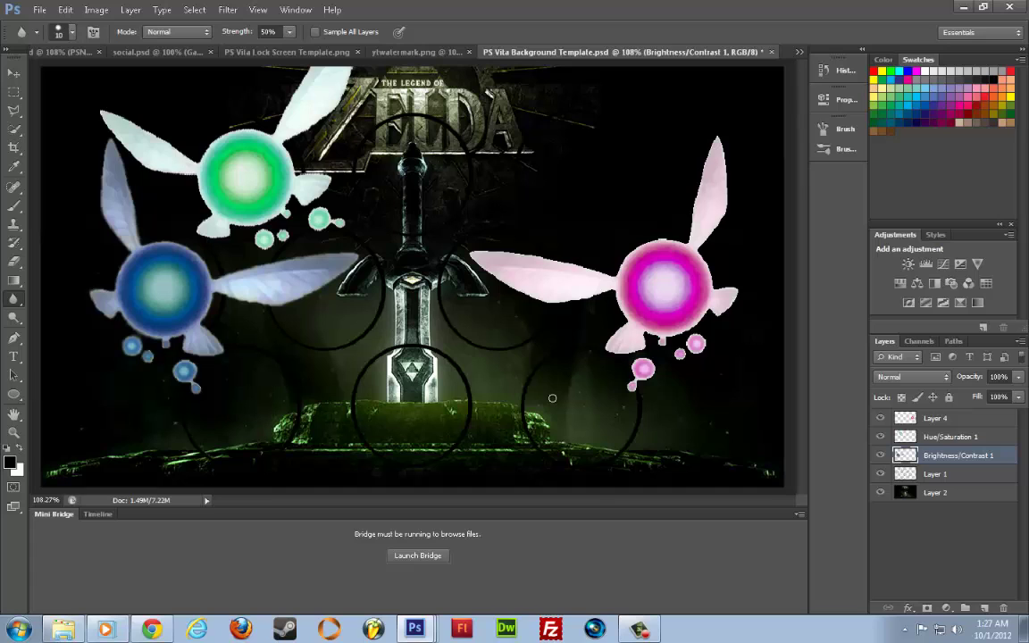
{"action": "key", "text": "ctrl+shift+alt+e"}
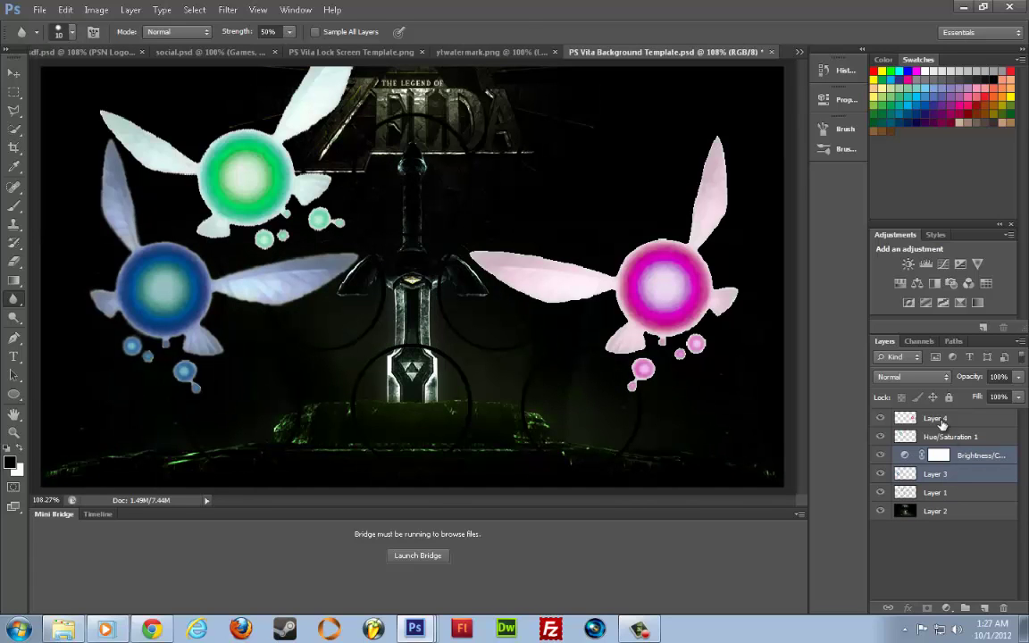
{"action": "left_click", "coordinate": [973, 455]}
{"action": "left_click_drag", "start_coordinate": [973, 455], "coordinate": [973, 418]}
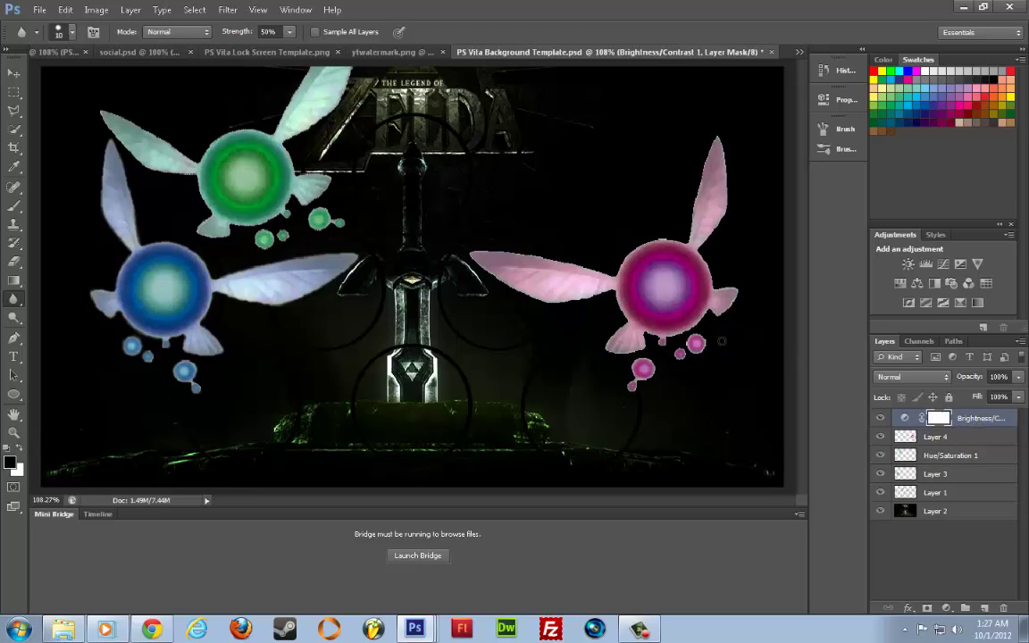
Select Brightness/Contrast 1 through Layer 3, including Layer 4 and Hue/Saturation 1, and merge them
{"action": "left_click", "coordinate": [962, 438], "text": "shift"}
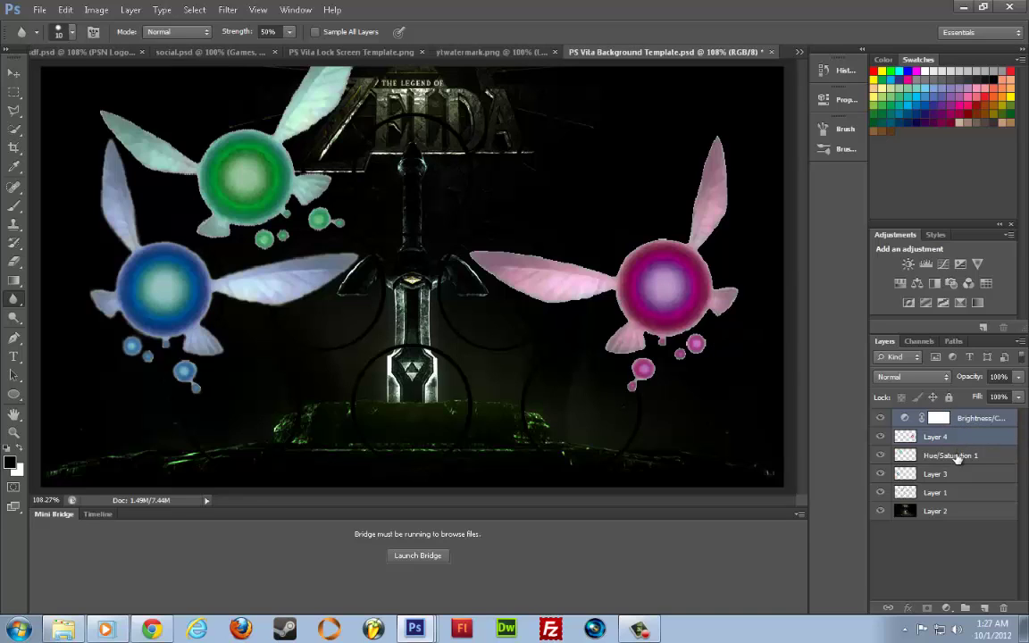
{"action": "left_click", "coordinate": [955, 457], "text": "shift"}
{"action": "left_click", "coordinate": [950, 493], "text": "shift"}
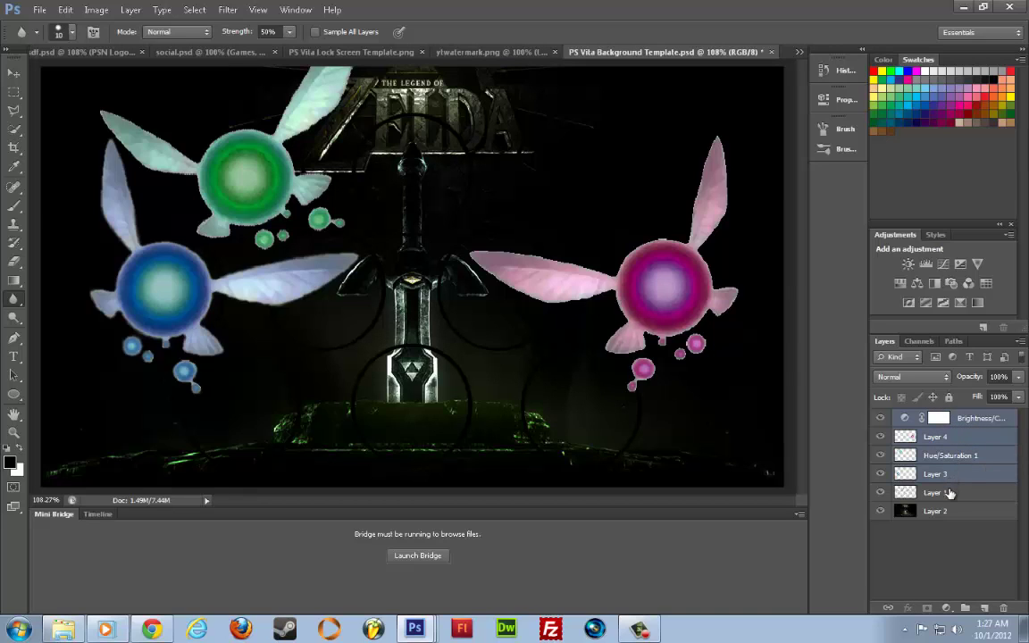
{"action": "left_click", "coordinate": [905, 496], "text": "shift"}
{"action": "right_click", "coordinate": [947, 456]}
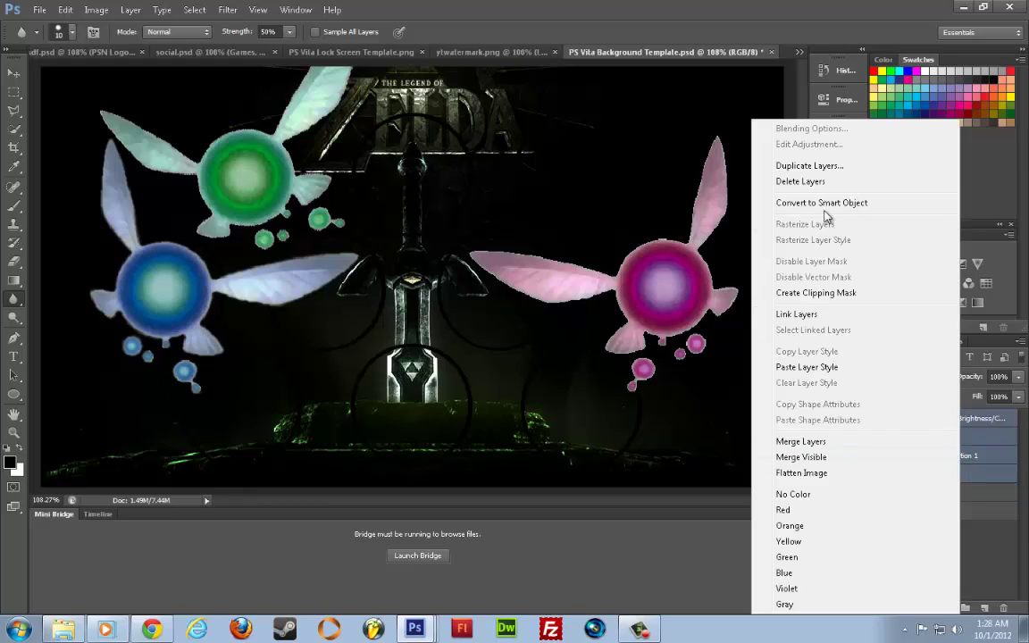
{"action": "left_click", "coordinate": [803, 441]}
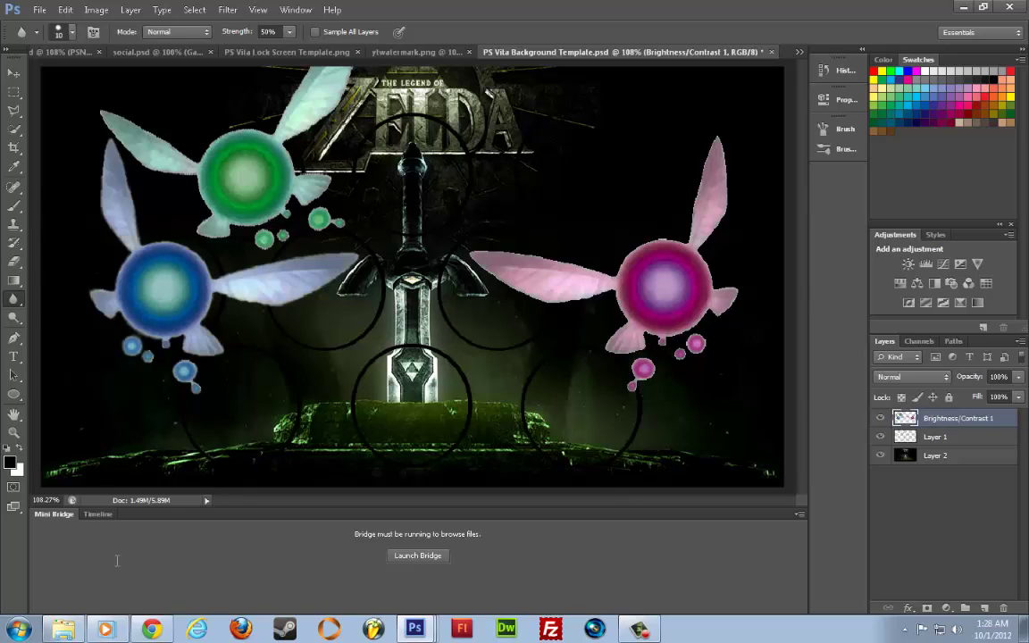
Go back to the 'the legend of zelda' image results in Chrome and search 'the legend of zelda hy'
{"action": "key", "text": "alt+Tab"}
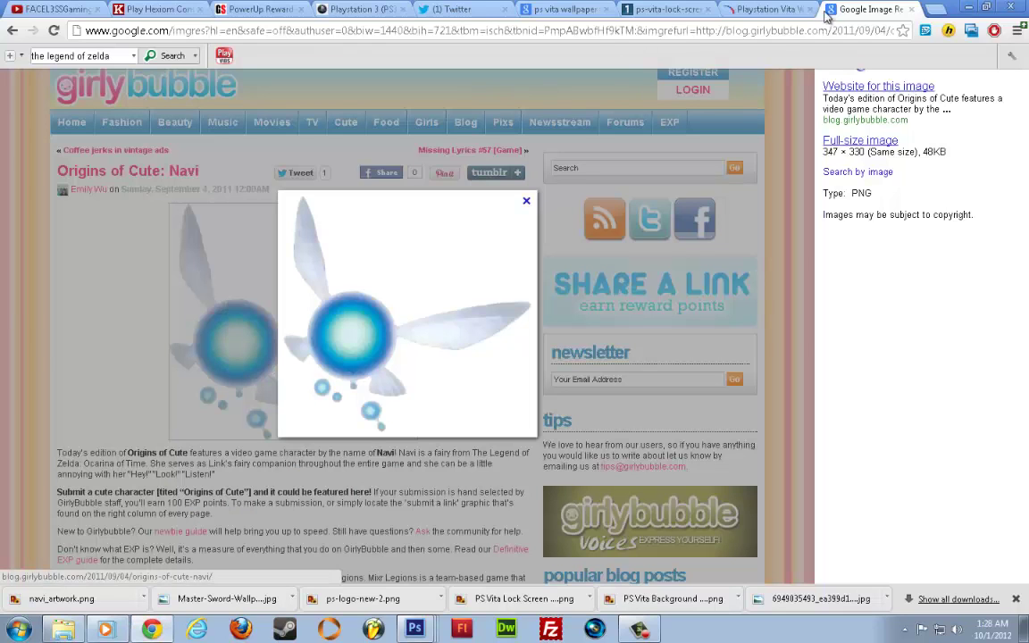
{"action": "right_click", "coordinate": [13, 30]}
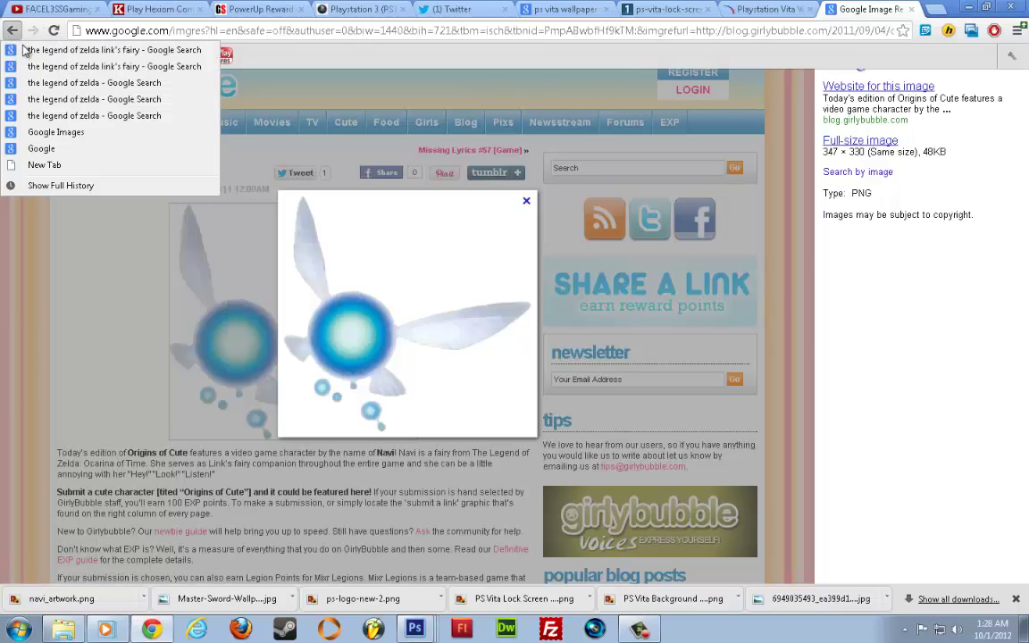
{"action": "left_click", "coordinate": [50, 105]}
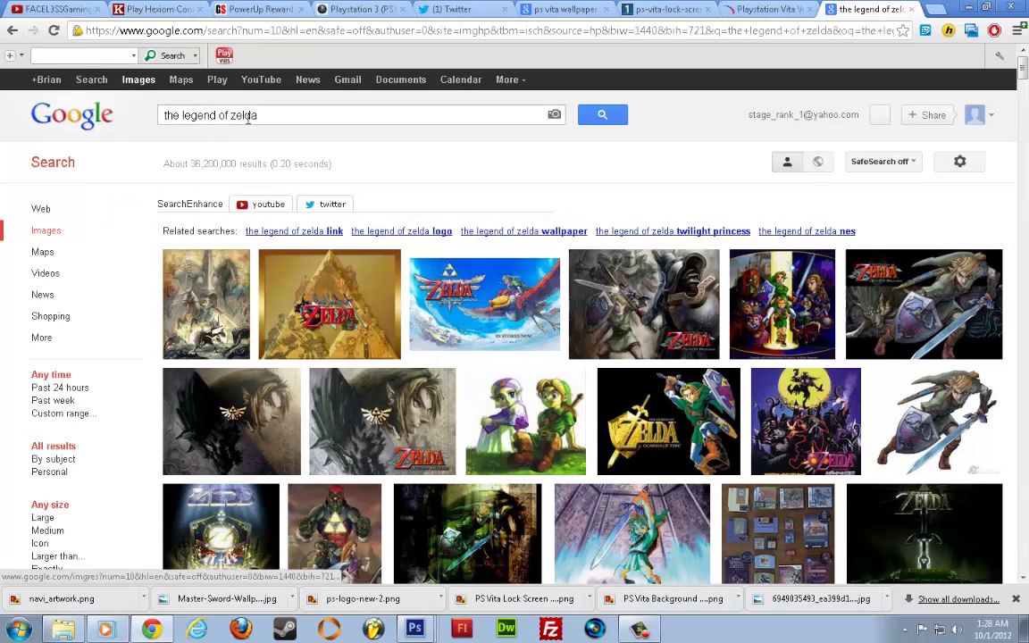
{"action": "double_click", "coordinate": [266, 115]}
{"action": "left_click", "coordinate": [305, 119]}
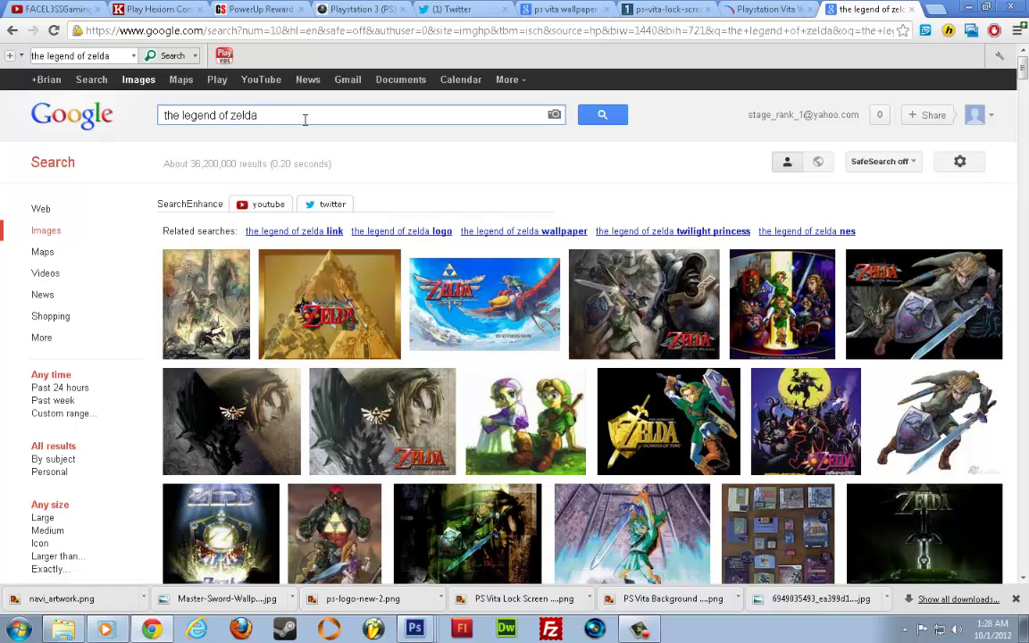
{"action": "type", "text": "hy"}
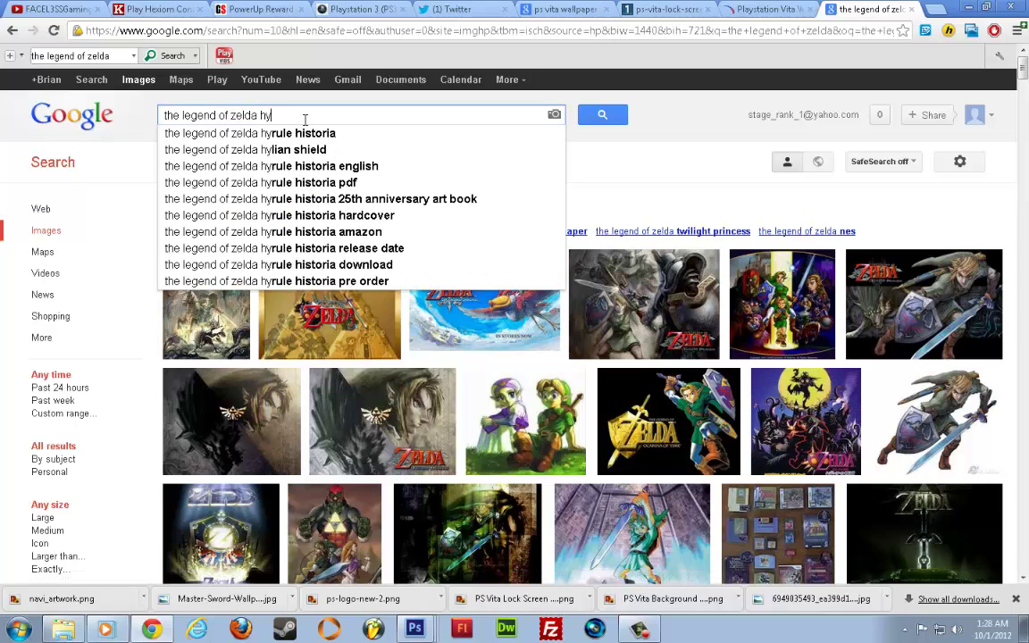
{"action": "left_click", "coordinate": [375, 150]}
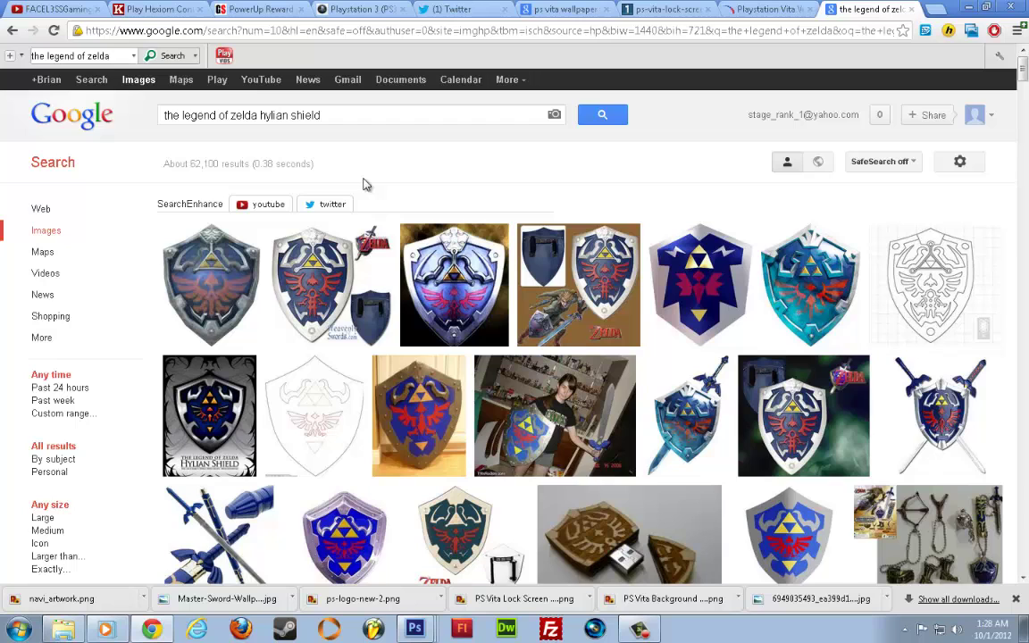
Open the teal shield image's result, then return to the earlier Zelda search to edit the query
{"action": "scroll", "coordinate": [365, 184], "scroll_direction": "down", "scroll_amount": 1}
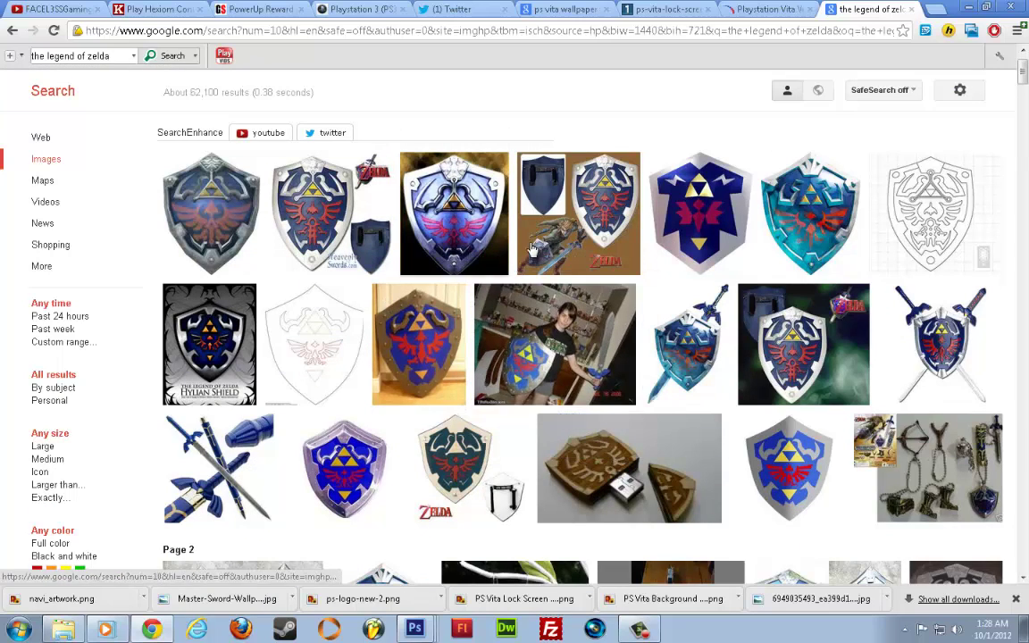
{"action": "left_click", "coordinate": [779, 218]}
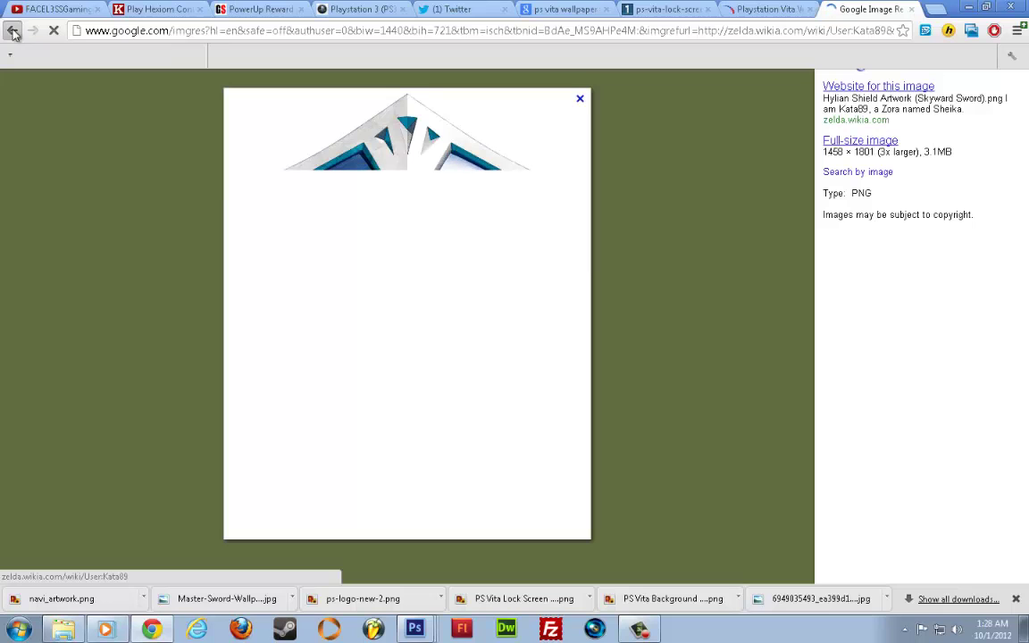
{"action": "right_click", "coordinate": [13, 31]}
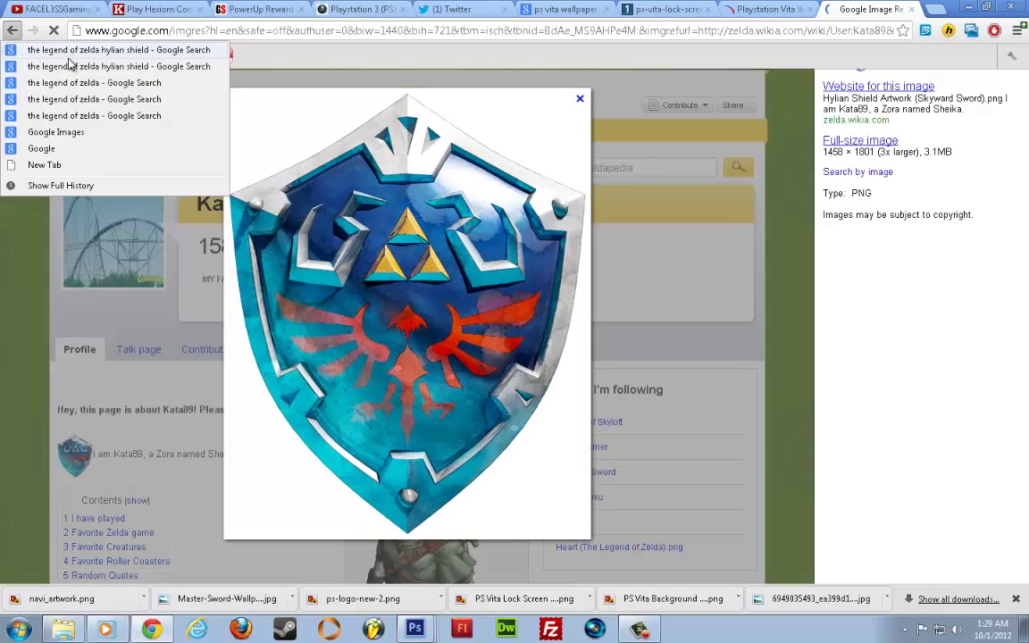
{"action": "left_click", "coordinate": [75, 78]}
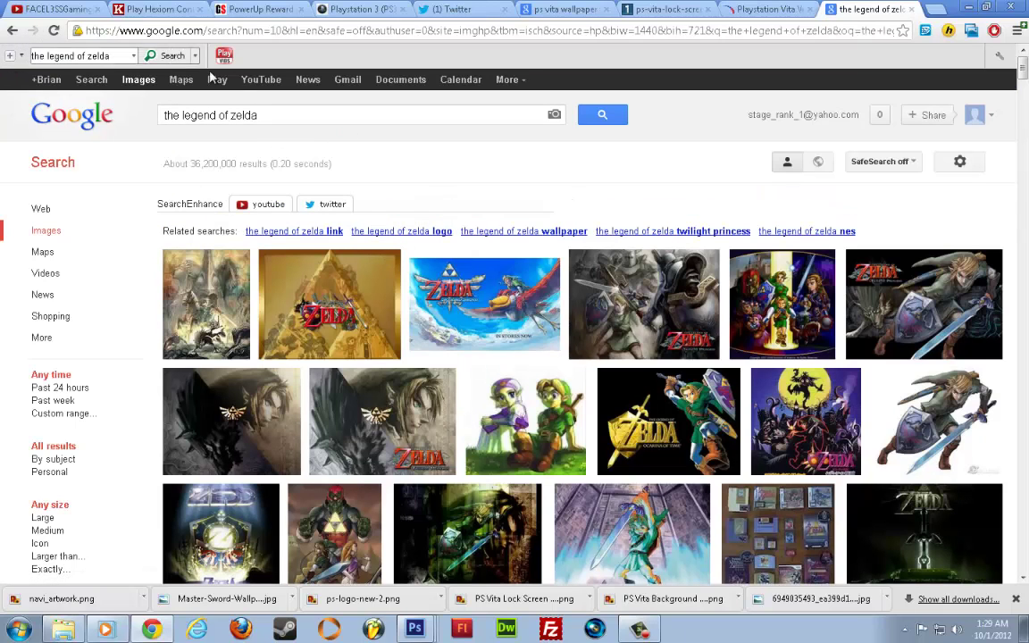
{"action": "left_click", "coordinate": [292, 115]}
Search for 'hylian shield' images and open the blue shield result
{"action": "type", "text": "hy"}
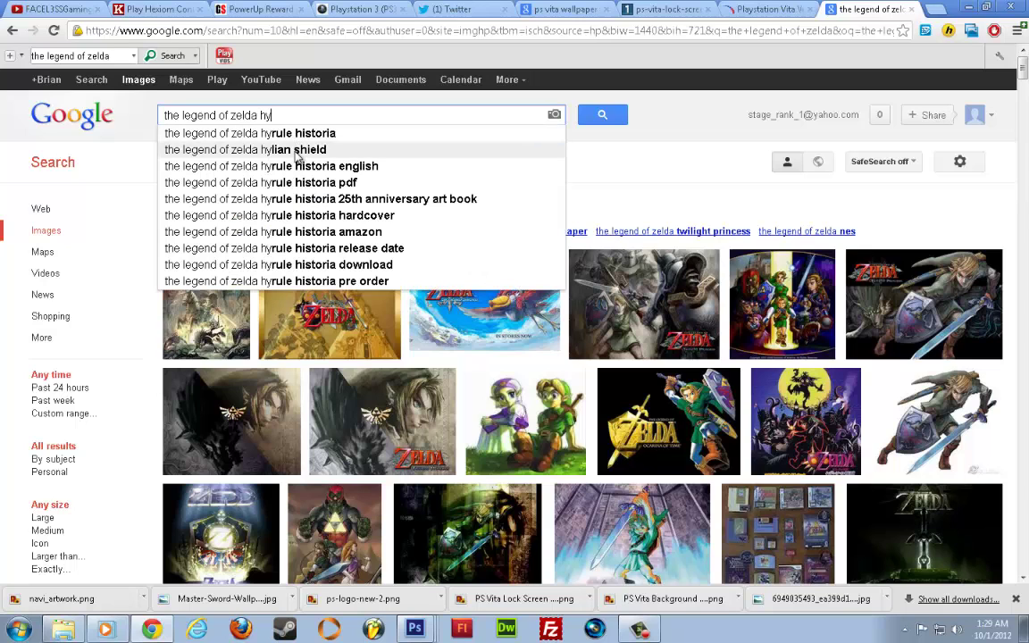
{"action": "left_click", "coordinate": [298, 149]}
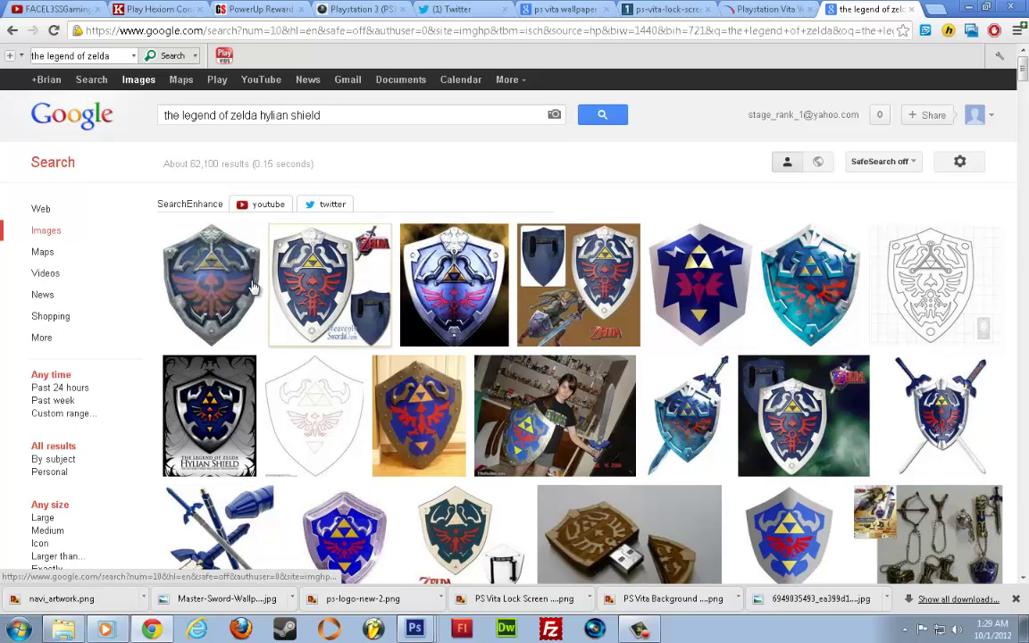
{"action": "mouse_move", "coordinate": [217, 282]}
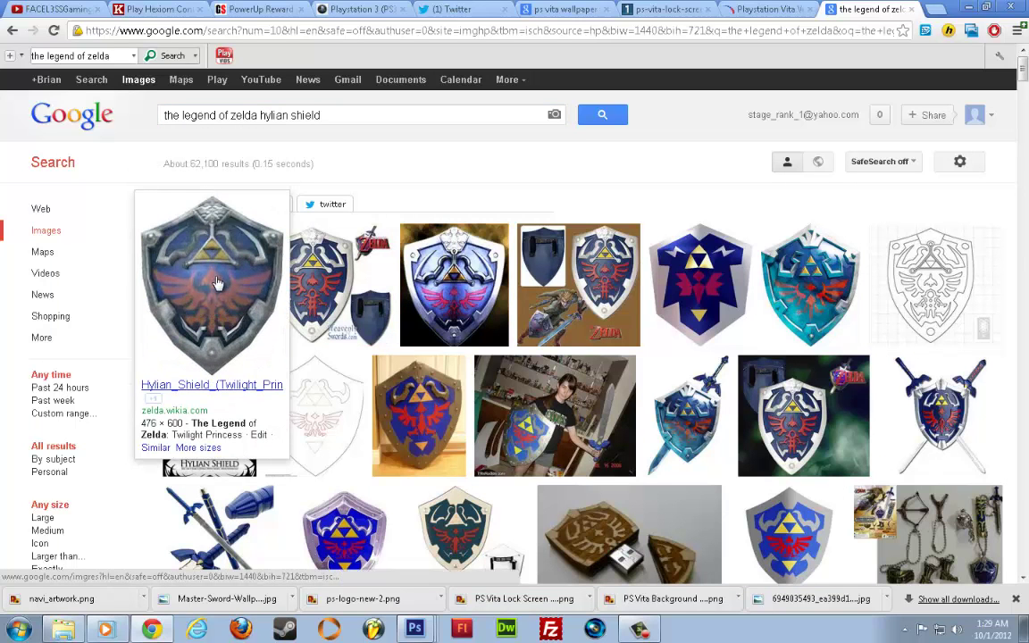
{"action": "mouse_move", "coordinate": [449, 295]}
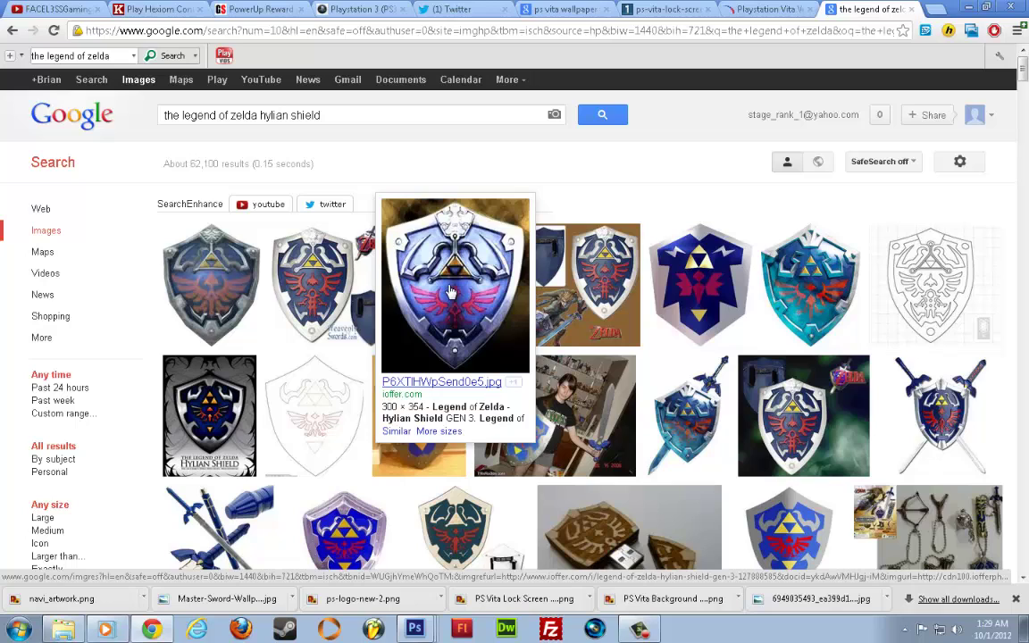
{"action": "left_click", "coordinate": [451, 292]}
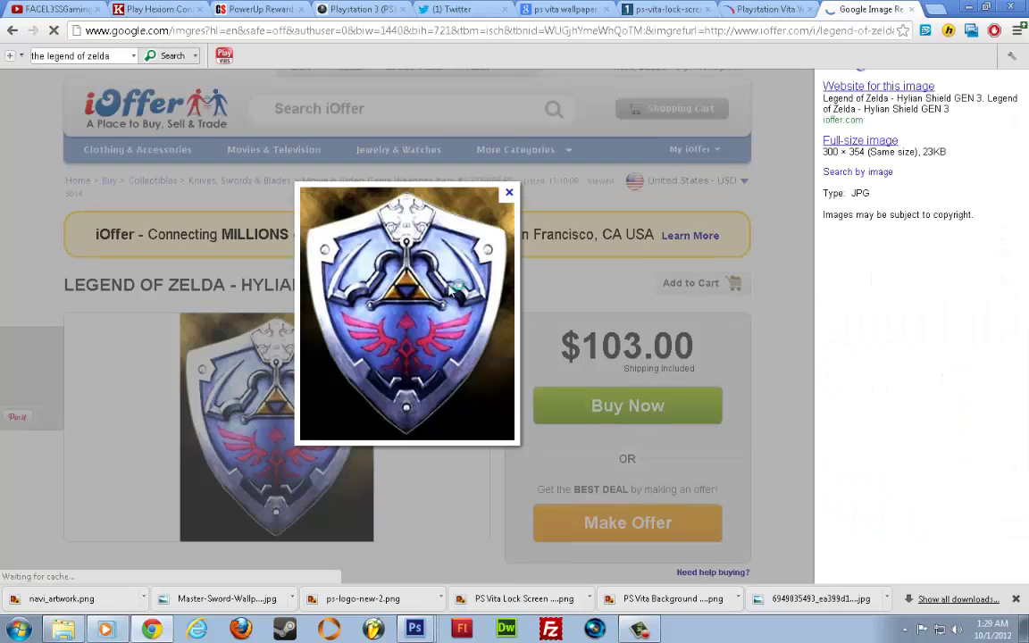
Save the blue shield image as P6XTIHWpSend0e5.jpg in the vita folder
{"action": "right_click", "coordinate": [464, 292]}
{"action": "left_click", "coordinate": [471, 310]}
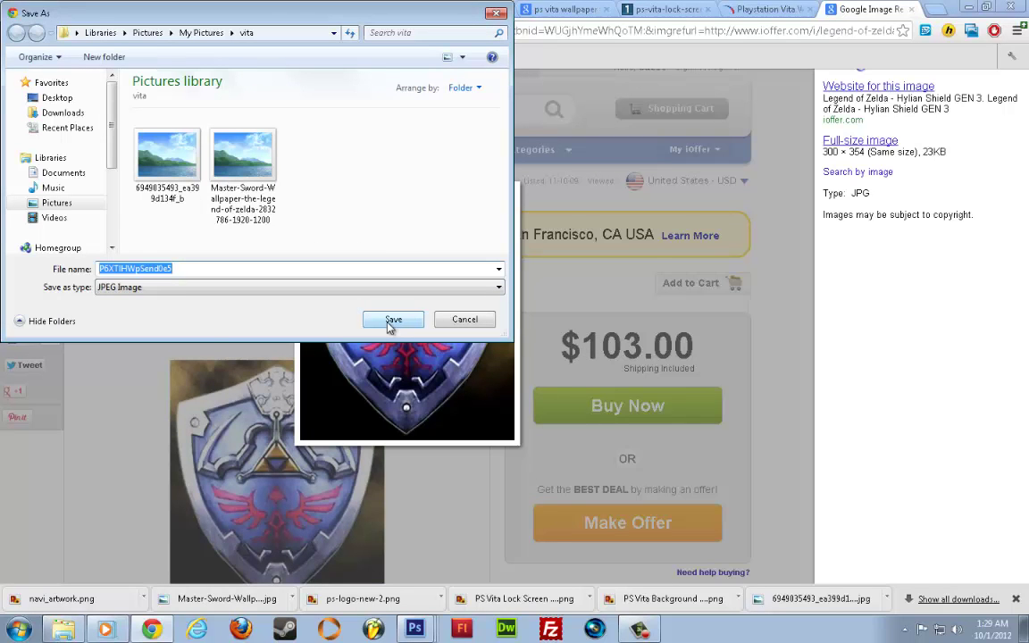
{"action": "left_click", "coordinate": [392, 320]}
Open the downloaded P6XTIHWpSend0e5 shield image from the vita folder in Photoshop
{"action": "mouse_move", "coordinate": [414, 628]}
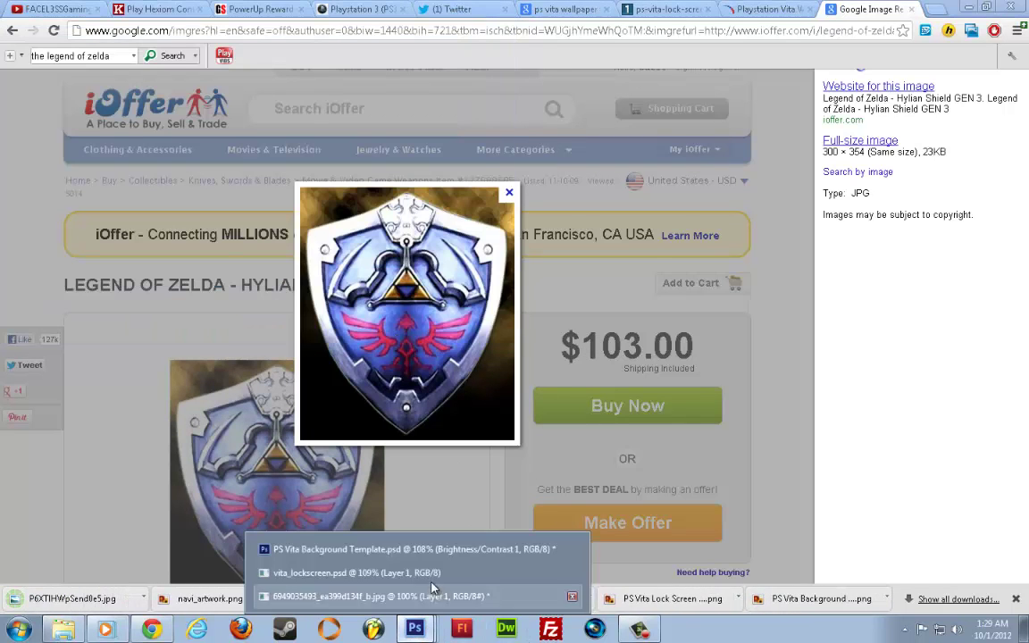
{"action": "left_click", "coordinate": [402, 548]}
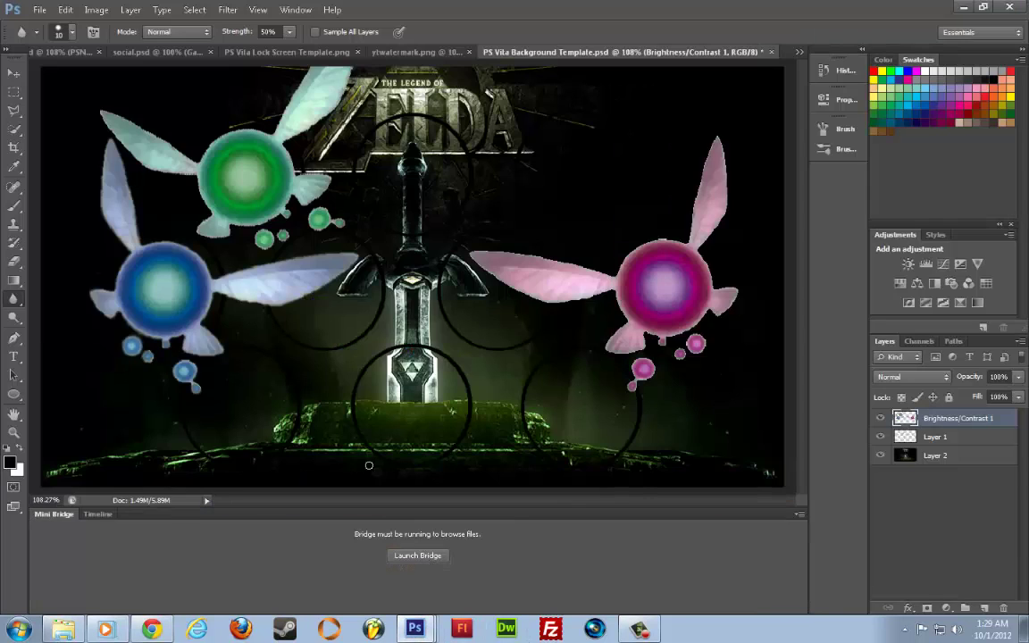
{"action": "left_click", "coordinate": [39, 10]}
{"action": "left_click", "coordinate": [47, 39]}
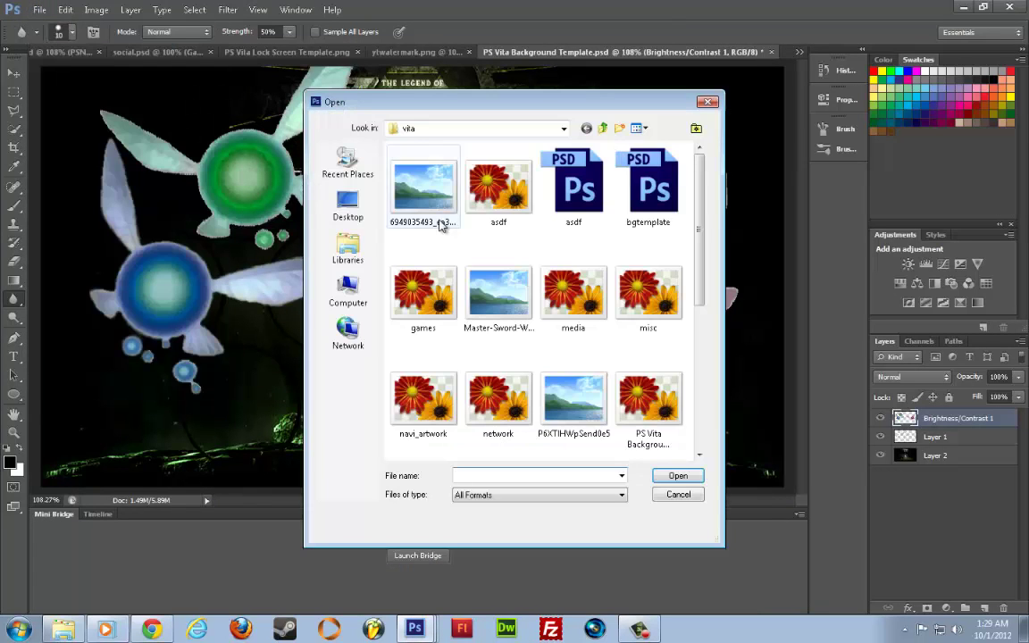
{"action": "left_click", "coordinate": [425, 185]}
{"action": "key", "text": "p"}
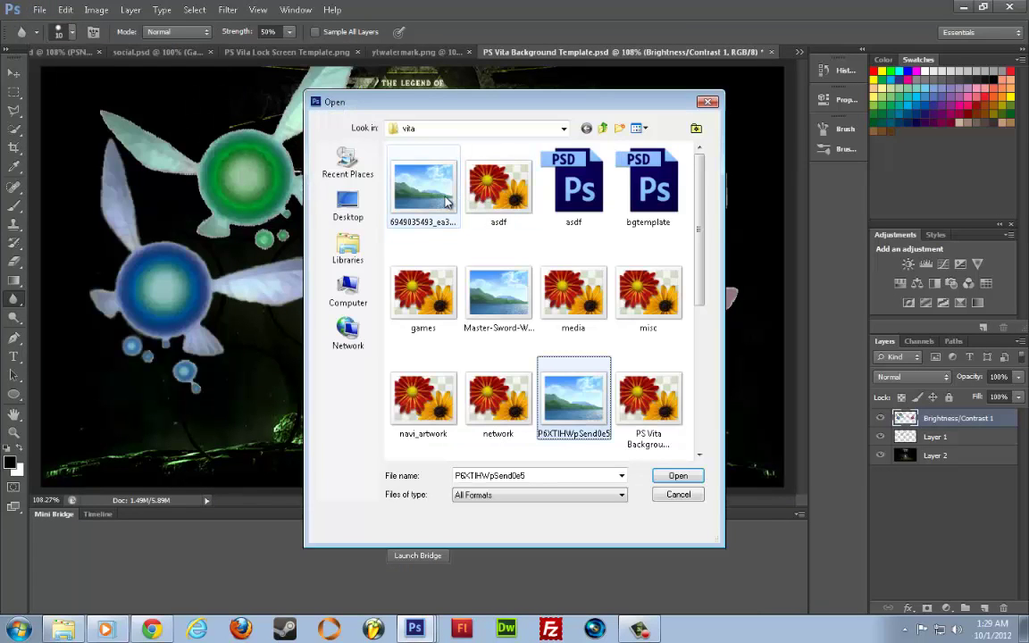
{"action": "key", "text": "Return"}
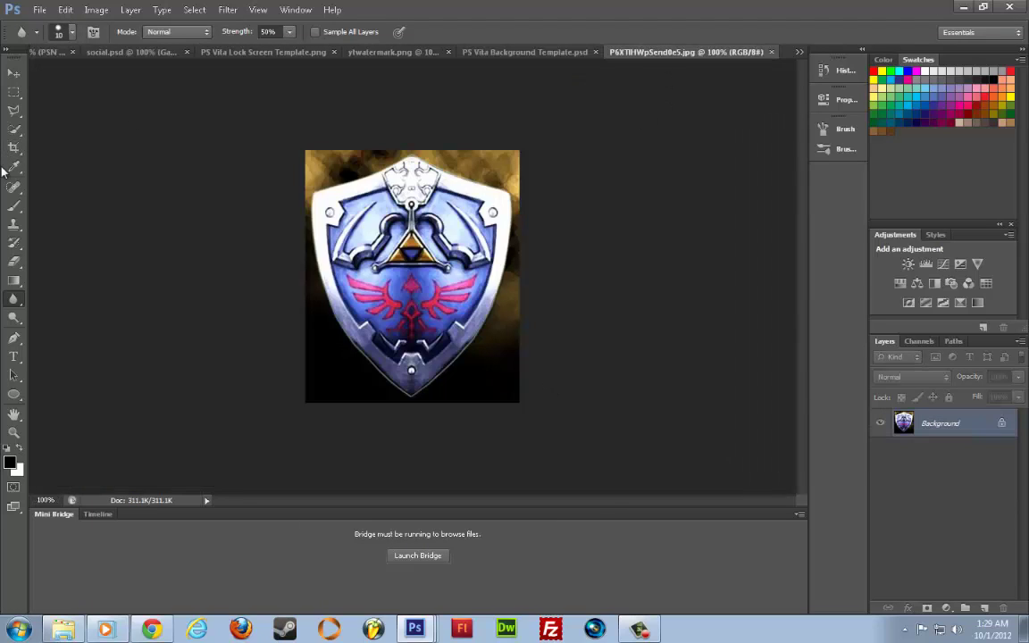
Use the Magic Eraser on the top edge, black lower background and brown top-left fringe
{"action": "right_click", "coordinate": [14, 259]}
{"action": "left_click", "coordinate": [63, 285]}
{"action": "left_click", "coordinate": [345, 172]}
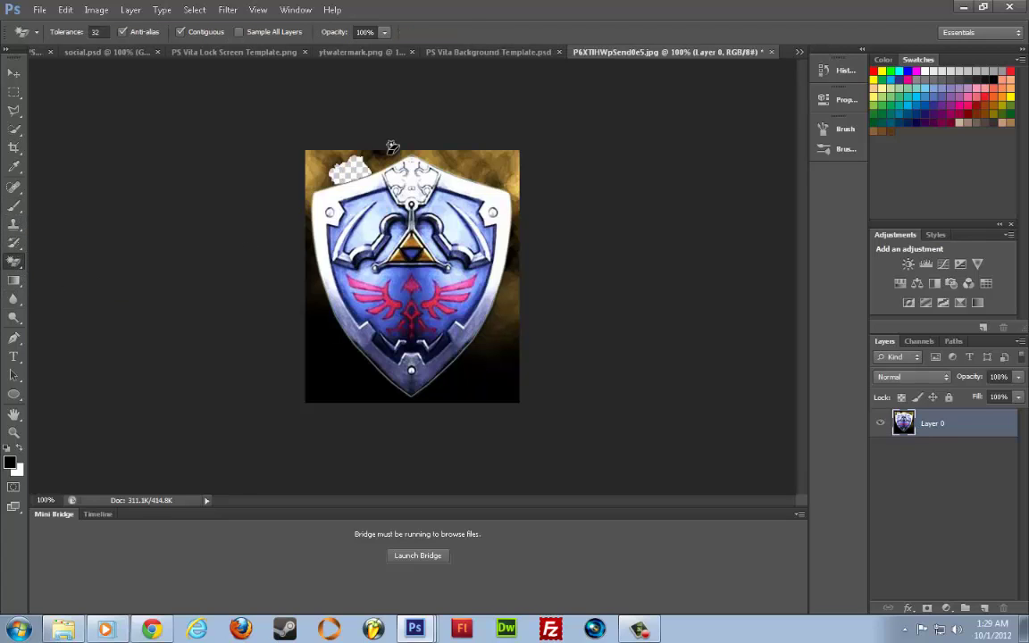
{"action": "left_click", "coordinate": [346, 153]}
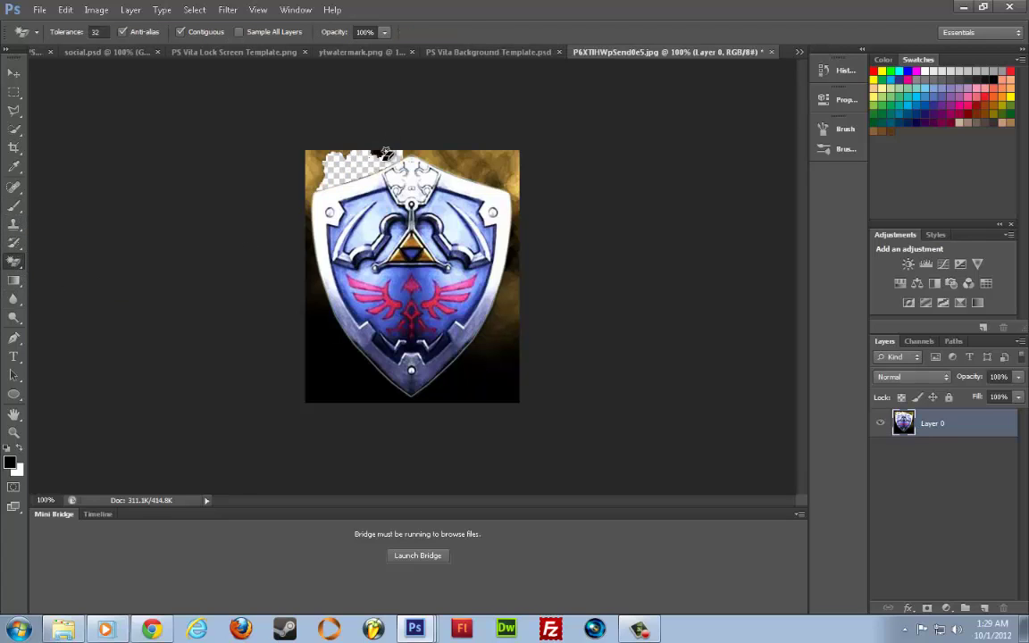
{"action": "left_click", "coordinate": [440, 150]}
{"action": "left_click", "coordinate": [502, 155]}
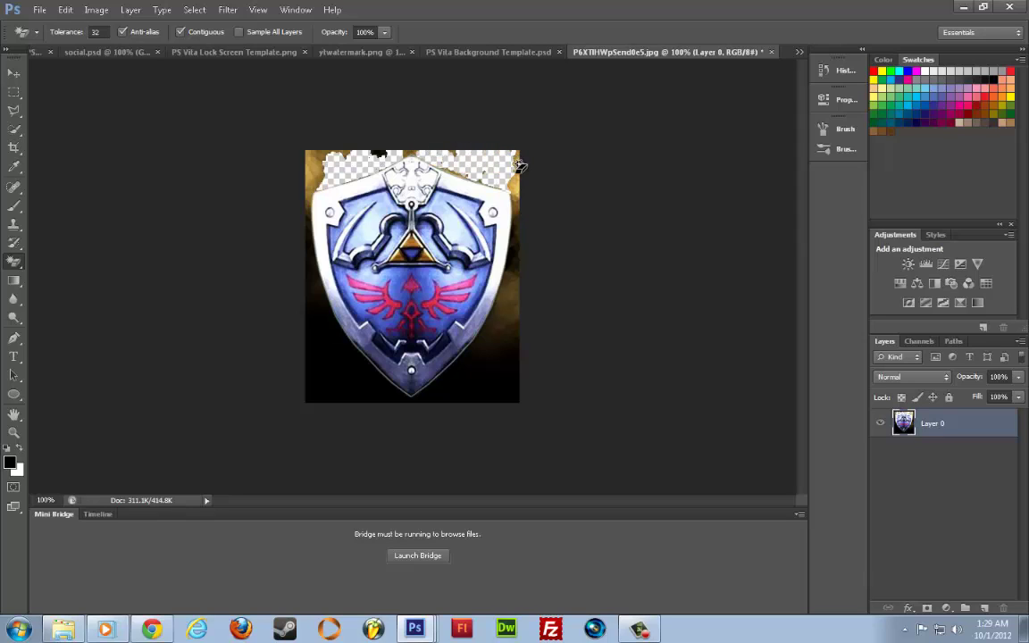
{"action": "left_click", "coordinate": [505, 366]}
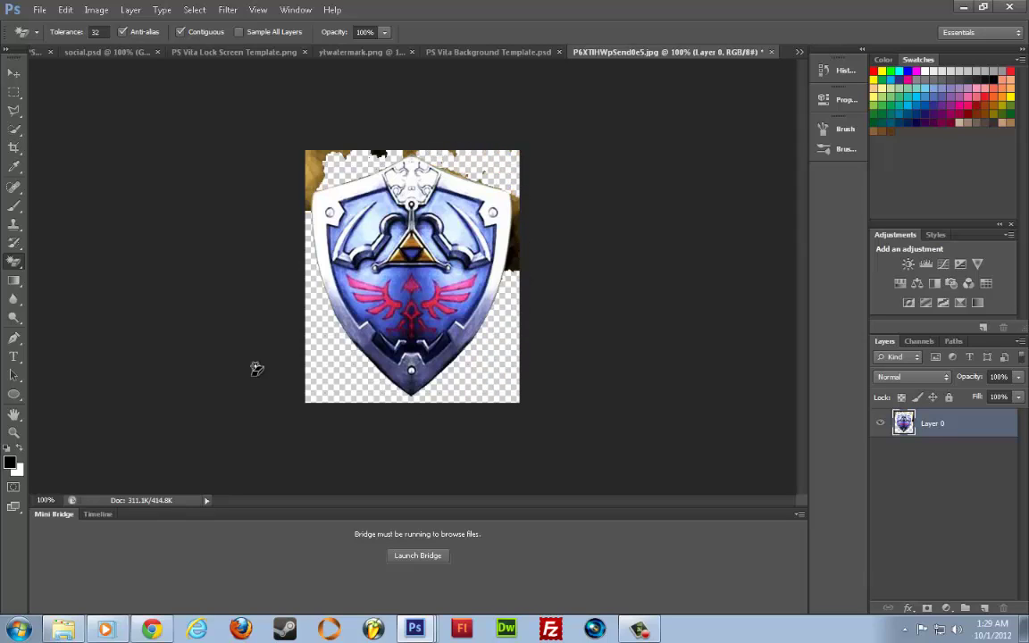
{"action": "left_click", "coordinate": [314, 195]}
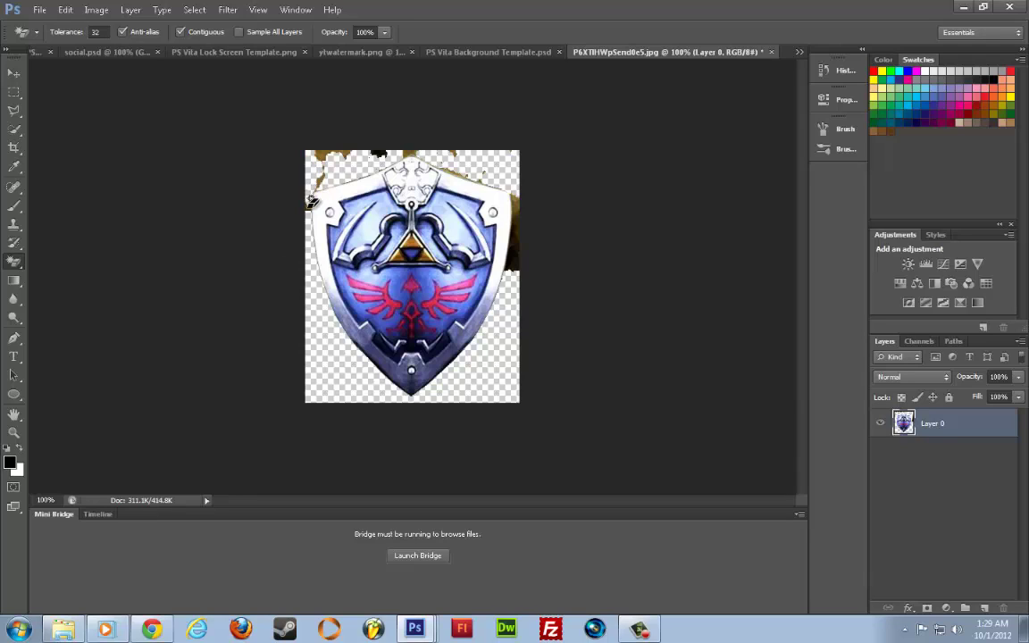
{"action": "left_click", "coordinate": [326, 156]}
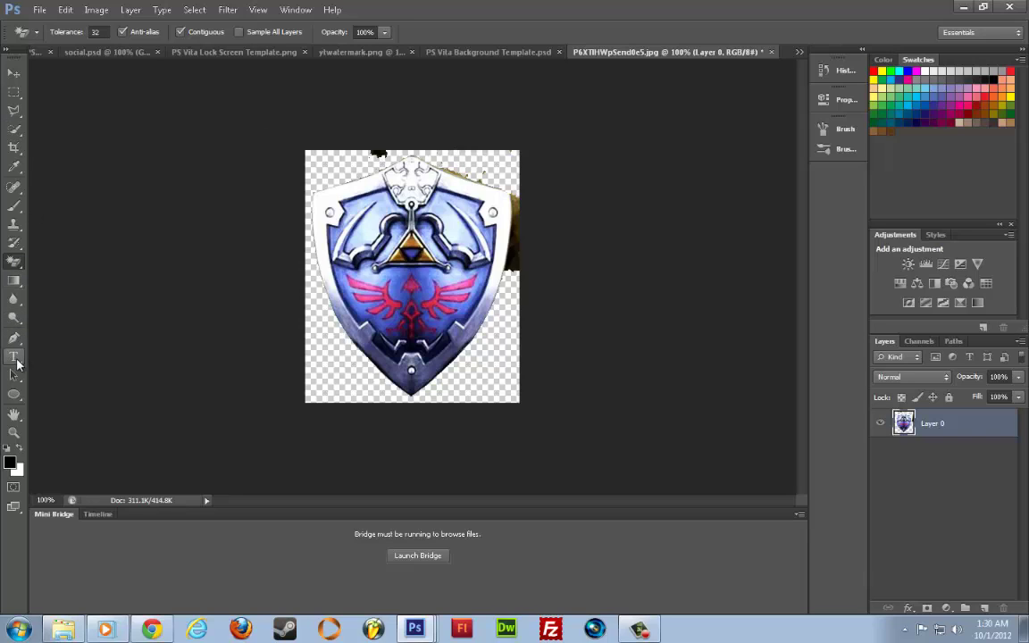
With the brush Eraser, remove the dark smudges along the shield's top and right edge
{"action": "right_click", "coordinate": [14, 261]}
{"action": "left_click", "coordinate": [71, 259]}
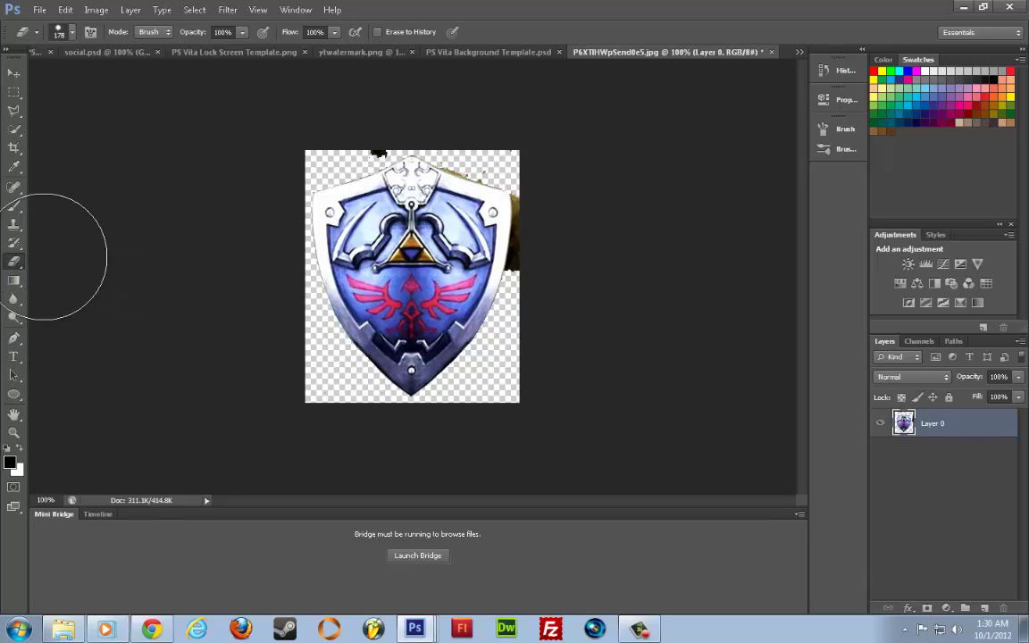
{"action": "mouse_move", "coordinate": [300, 129]}
{"action": "left_mouse_down"}
{"action": "mouse_move", "coordinate": [321, 103]}
{"action": "mouse_move", "coordinate": [363, 98]}
{"action": "mouse_move", "coordinate": [404, 68]}
{"action": "mouse_move", "coordinate": [456, 103]}
{"action": "left_mouse_up"}
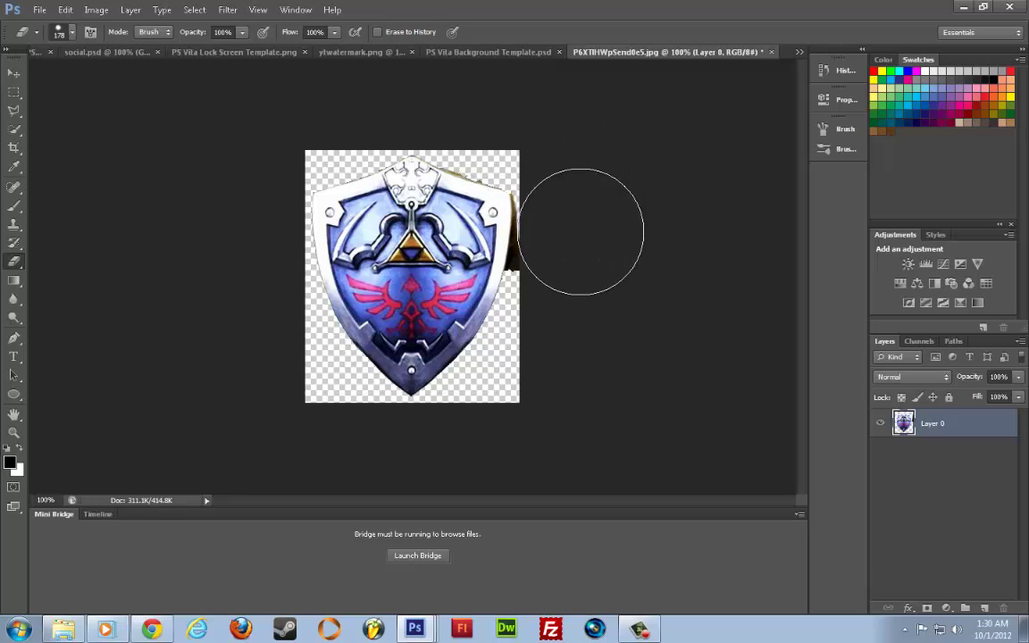
{"action": "left_click_drag", "start_coordinate": [569, 253], "coordinate": [572, 283]}
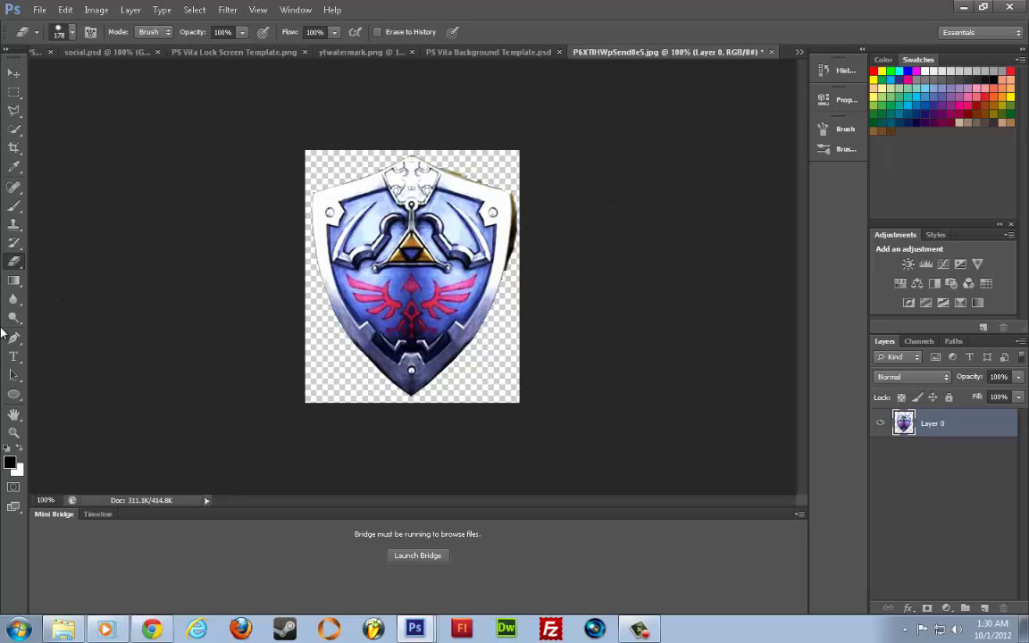
Zoom in on the upper-right edge, shrink the eraser brush, and erase the dark right outline
{"action": "left_click", "coordinate": [13, 432]}
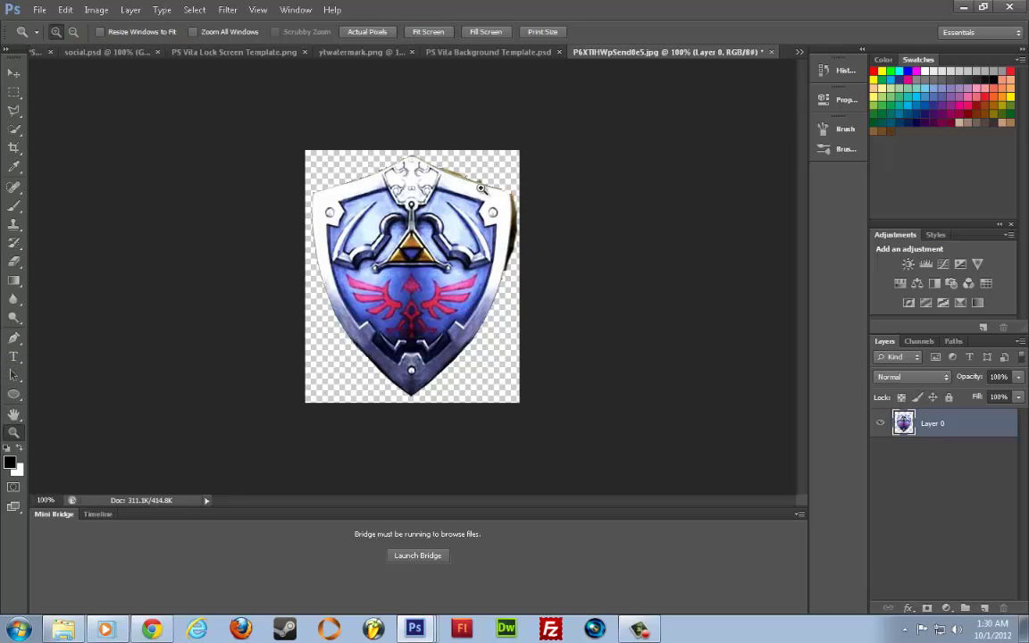
{"action": "left_click_drag", "start_coordinate": [435, 171], "coordinate": [500, 255]}
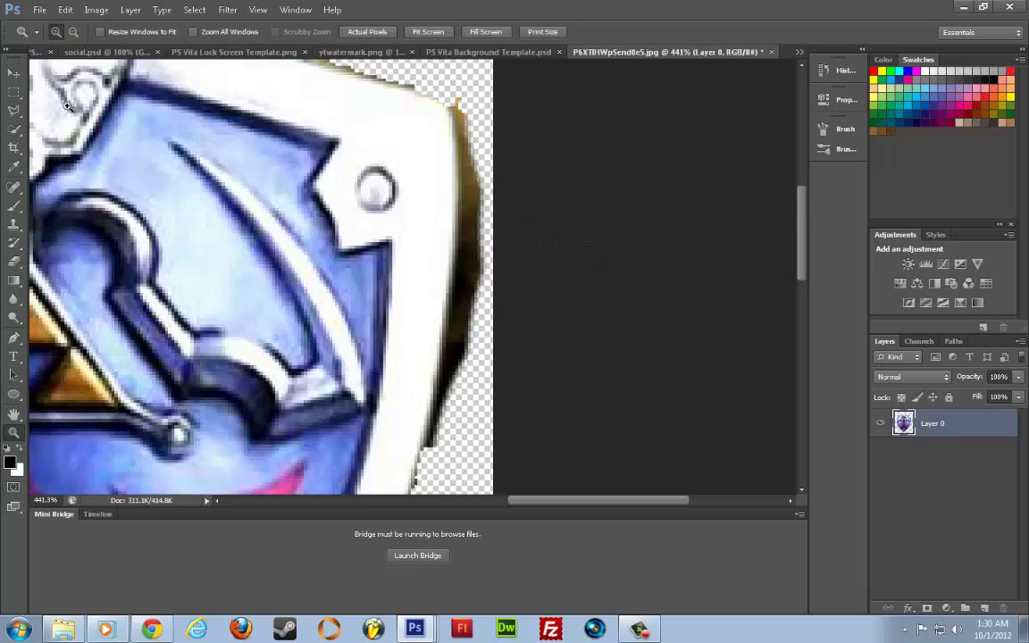
{"action": "scroll", "coordinate": [218, 144], "scroll_direction": "down", "scroll_amount": 1}
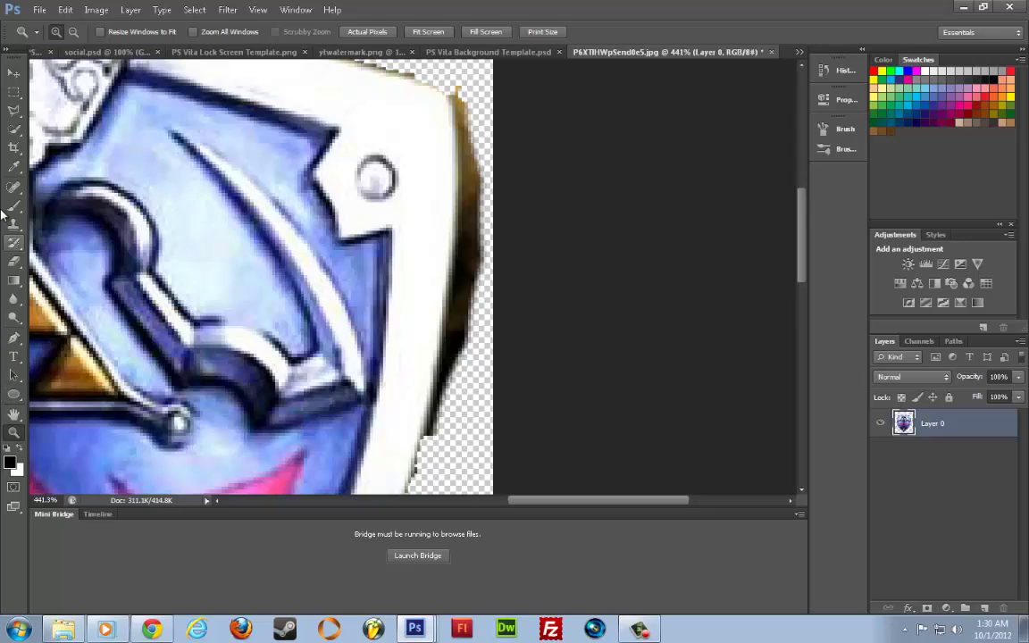
{"action": "left_click", "coordinate": [13, 262]}
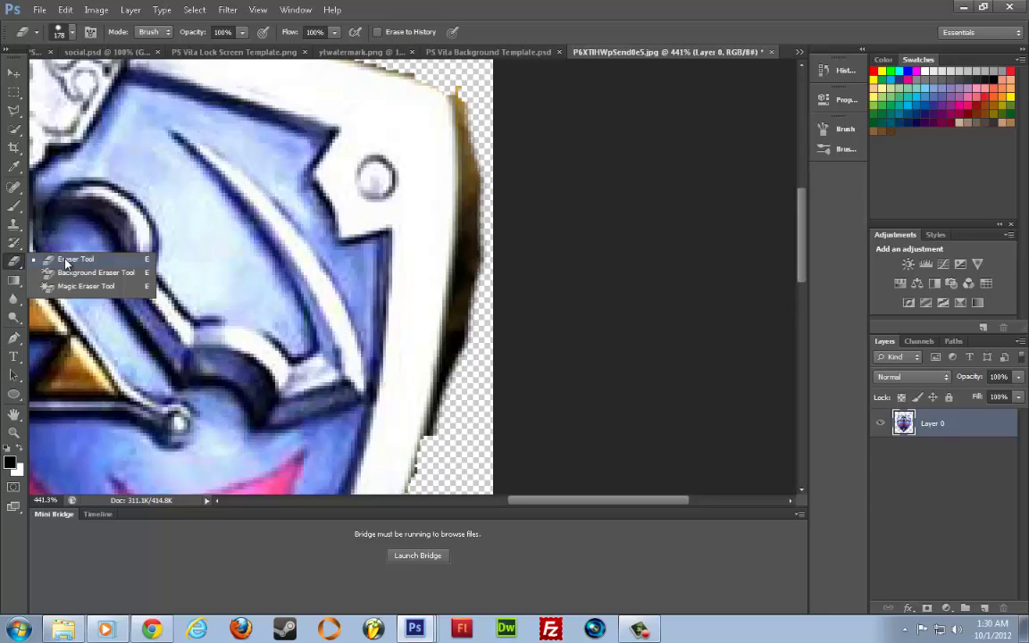
{"action": "left_click", "coordinate": [72, 260]}
{"action": "right_click", "coordinate": [297, 193]}
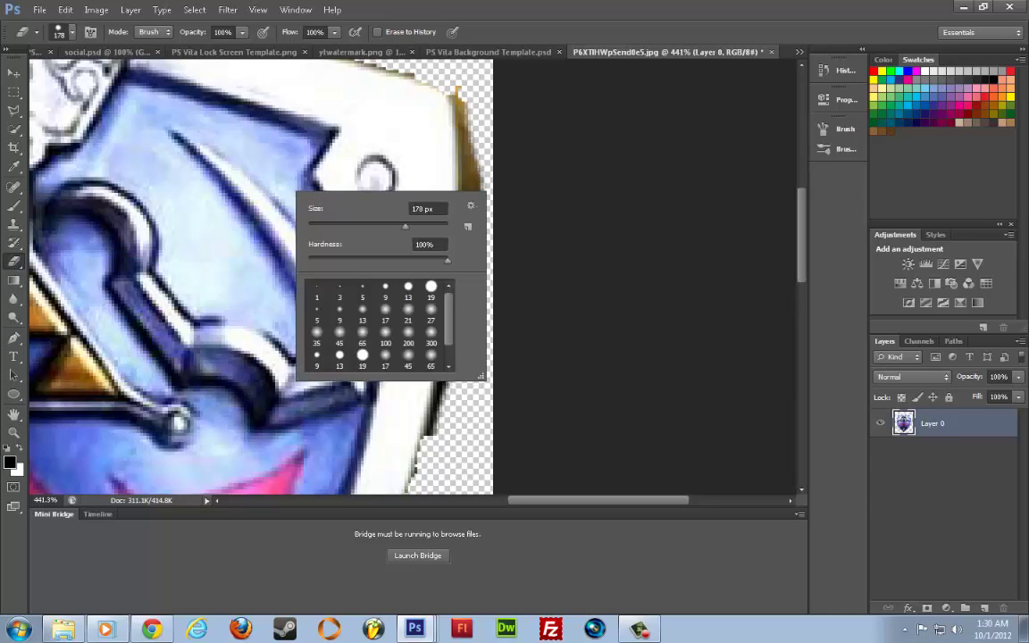
{"action": "key", "text": "Escape"}
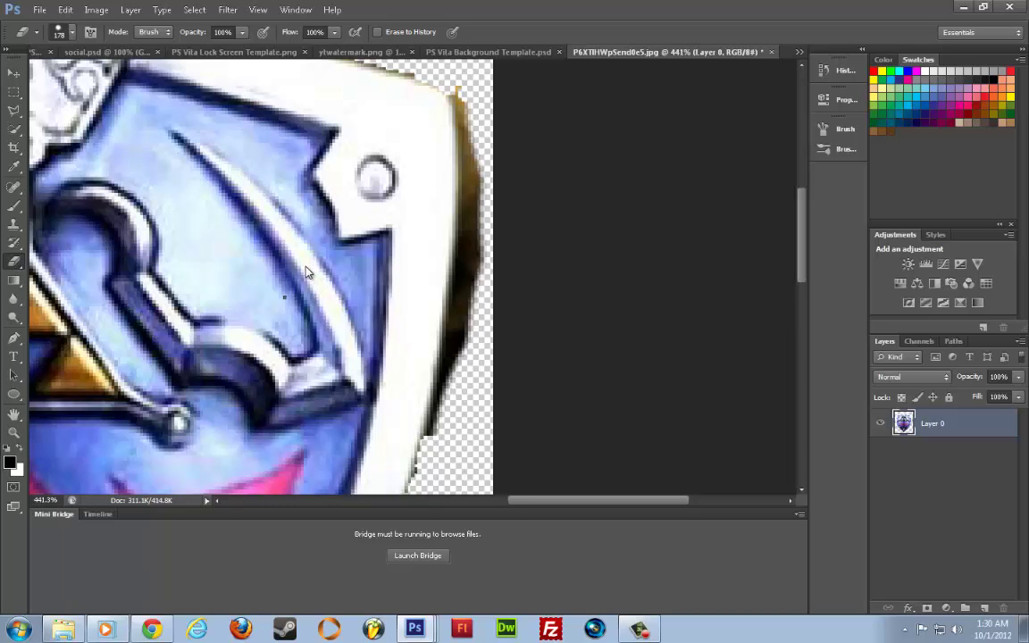
{"action": "right_click", "coordinate": [285, 297]}
{"action": "mouse_move", "coordinate": [302, 314]}
{"action": "left_mouse_down"}
{"action": "mouse_move", "coordinate": [314, 319]}
{"action": "mouse_move", "coordinate": [310, 335]}
{"action": "left_mouse_up"}
{"action": "key", "text": "Escape"}
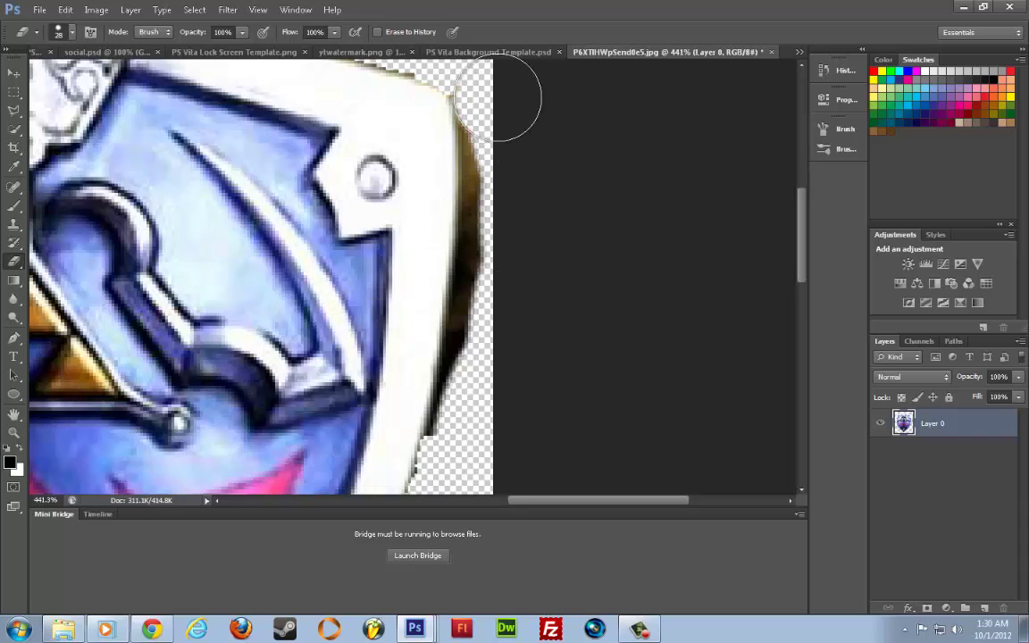
{"action": "mouse_move", "coordinate": [506, 92]}
{"action": "left_mouse_down"}
{"action": "mouse_move", "coordinate": [524, 133]}
{"action": "mouse_move", "coordinate": [506, 201]}
{"action": "mouse_move", "coordinate": [509, 299]}
{"action": "mouse_move", "coordinate": [496, 361]}
{"action": "mouse_move", "coordinate": [459, 435]}
{"action": "left_mouse_up"}
Smooth the jagged brown pixels along the top edge, fit the view, and float the shield window
{"action": "scroll", "coordinate": [374, 222], "scroll_direction": "up", "scroll_amount": 4}
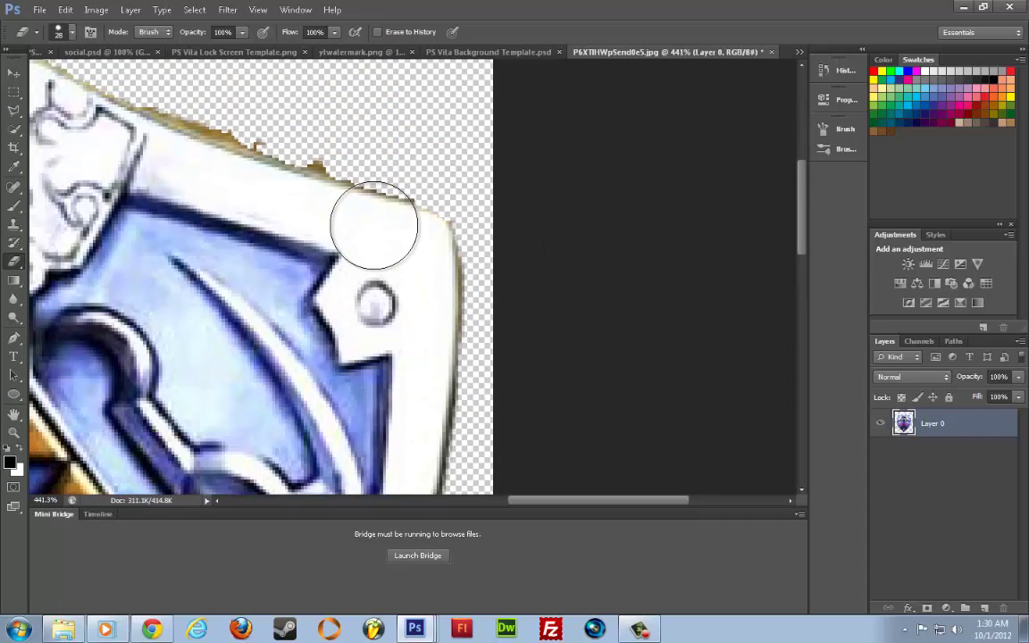
{"action": "left_click_drag", "start_coordinate": [245, 132], "coordinate": [330, 165]}
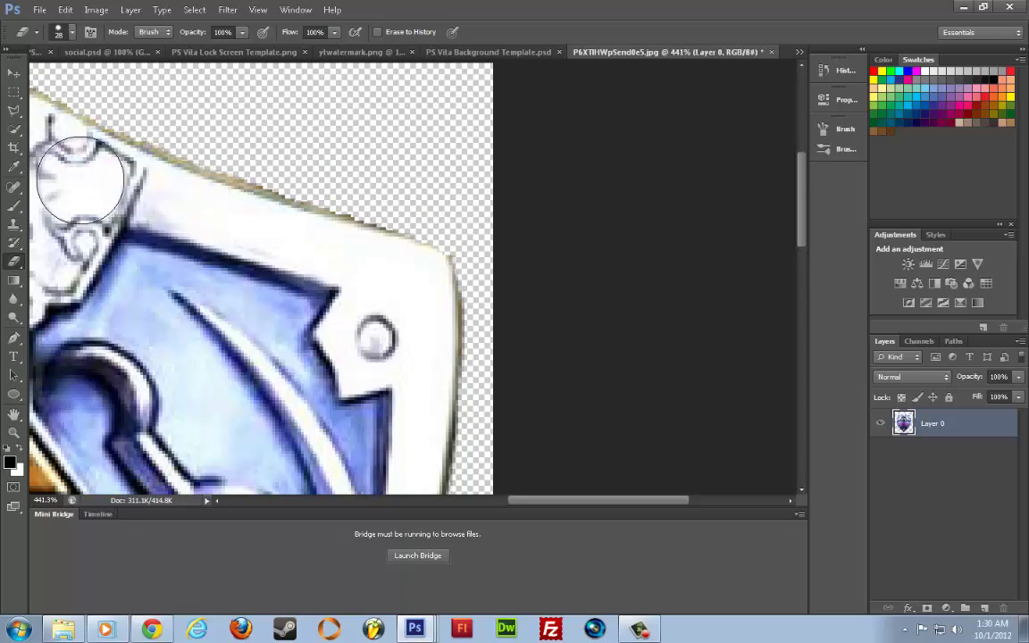
{"action": "key", "text": "ctrl+0"}
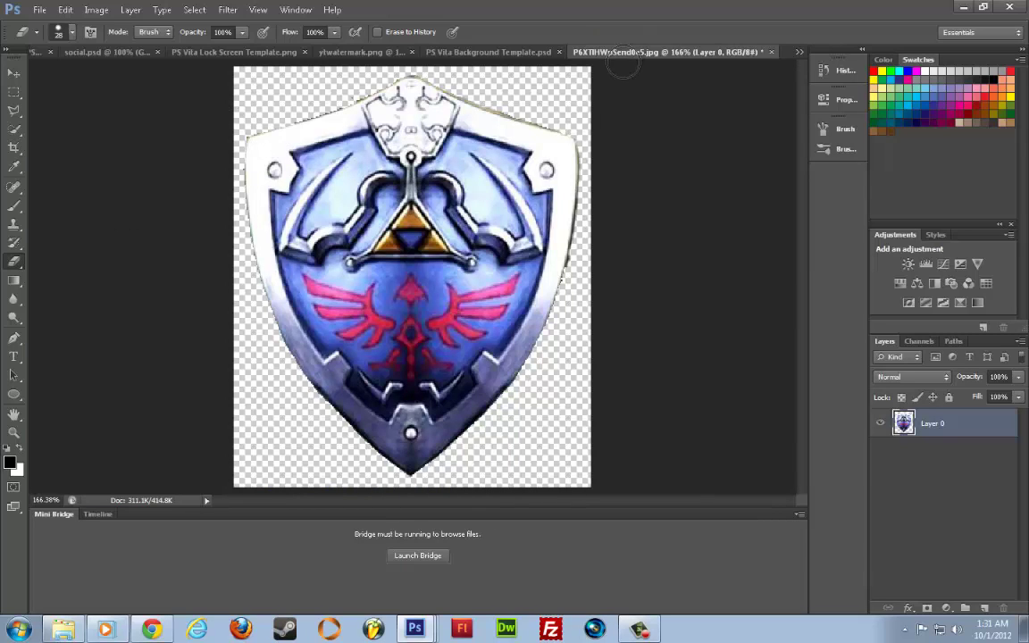
{"action": "left_click_drag", "start_coordinate": [656, 52], "coordinate": [656, 105]}
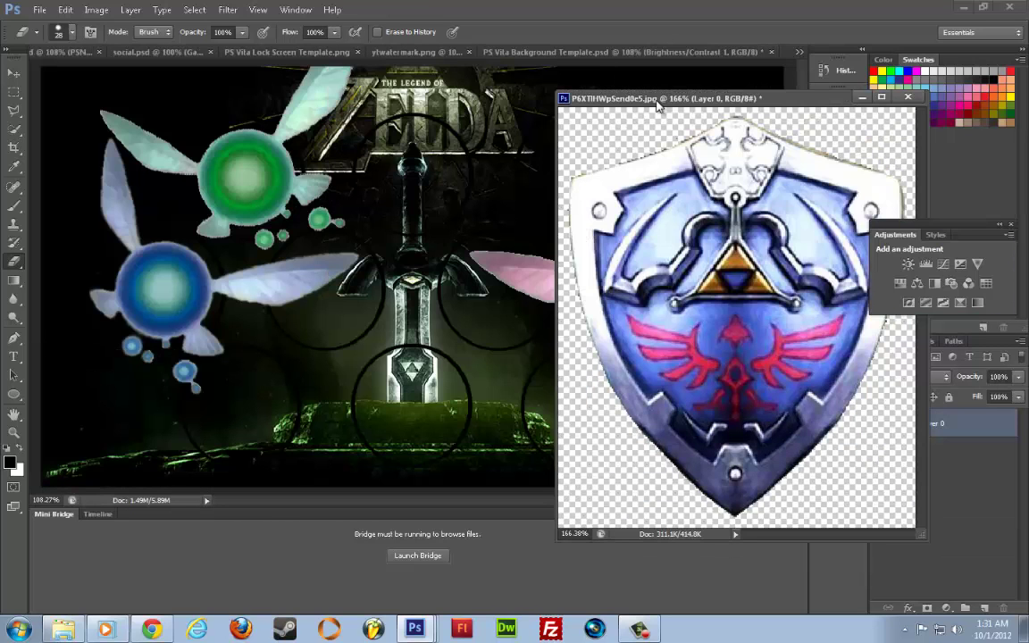
Drag the shield layer onto the Zelda background and push it mostly past the left edge
{"action": "left_click", "coordinate": [14, 73]}
{"action": "mouse_move", "coordinate": [973, 423]}
{"action": "left_mouse_down"}
{"action": "mouse_move", "coordinate": [190, 339]}
{"action": "mouse_move", "coordinate": [178, 299]}
{"action": "mouse_move", "coordinate": [13, 261]}
{"action": "mouse_move", "coordinate": [27, 264]}
{"action": "left_mouse_up"}
{"action": "left_click_drag", "start_coordinate": [159, 246], "coordinate": [112, 228]}
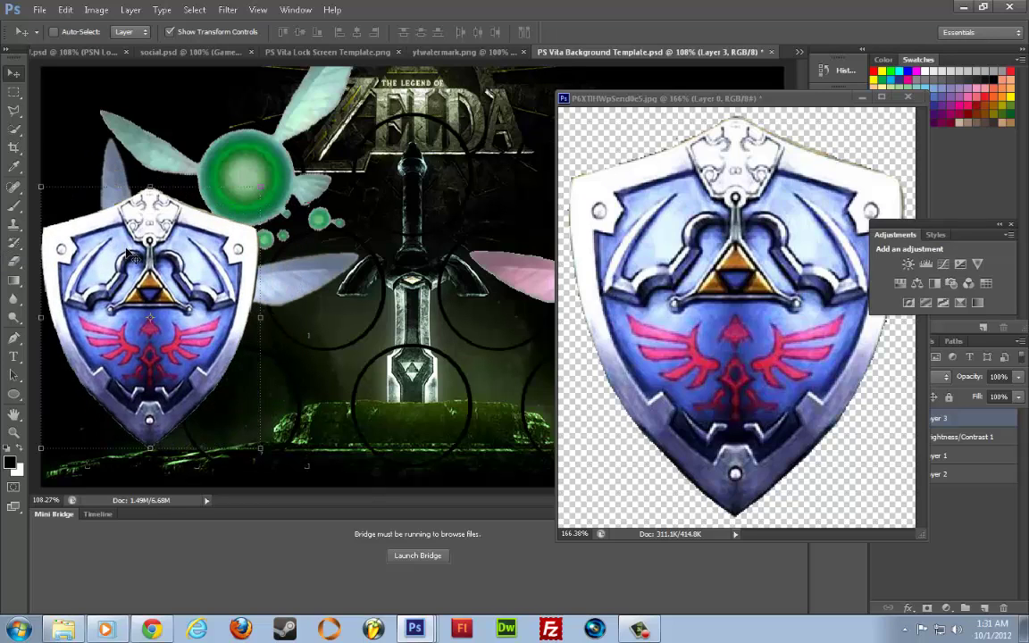
{"action": "left_click_drag", "start_coordinate": [169, 244], "coordinate": [64, 242]}
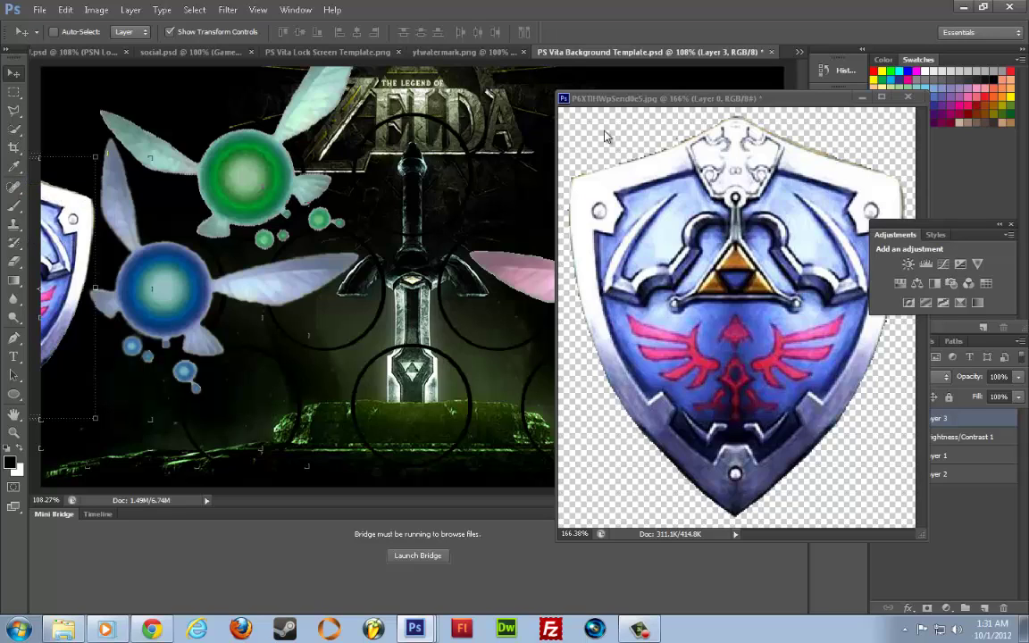
Close the separate shield file and nudge the placed shield slightly right and down
{"action": "left_click", "coordinate": [906, 97]}
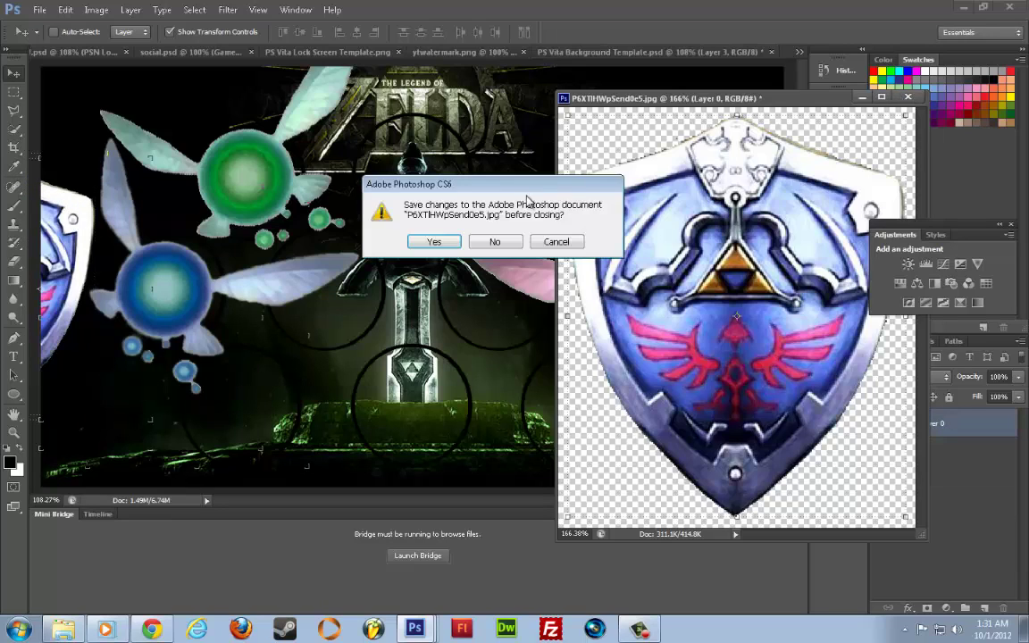
{"action": "left_click", "coordinate": [436, 239]}
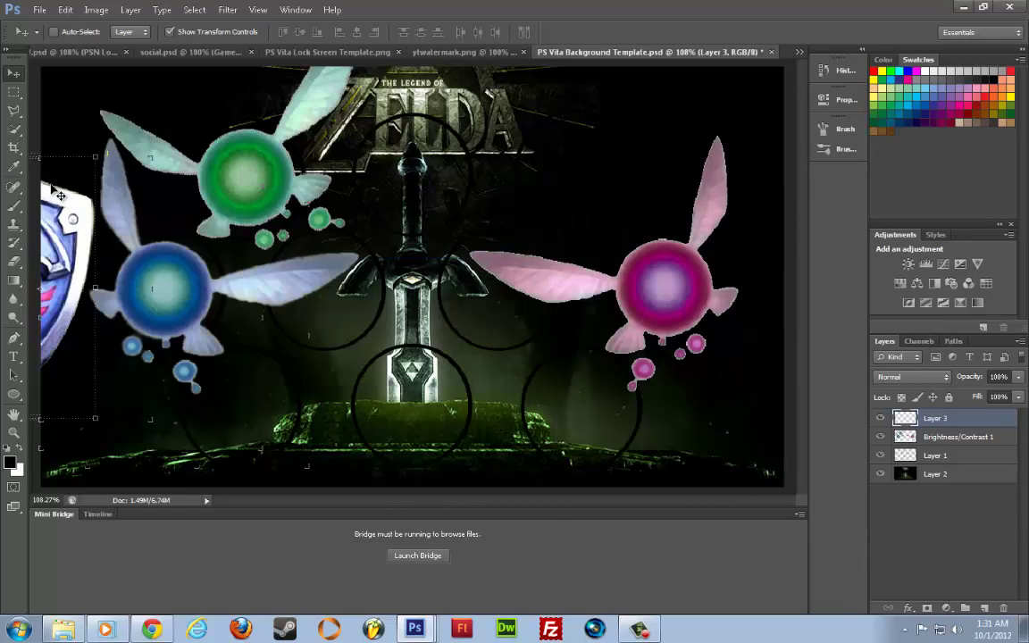
{"action": "left_click_drag", "start_coordinate": [61, 208], "coordinate": [67, 211]}
Merge a lower-brightness, higher-contrast Brightness/Contrast adjustment into Layer 3, then open the Lock Screen Template
{"action": "left_click", "coordinate": [949, 606]}
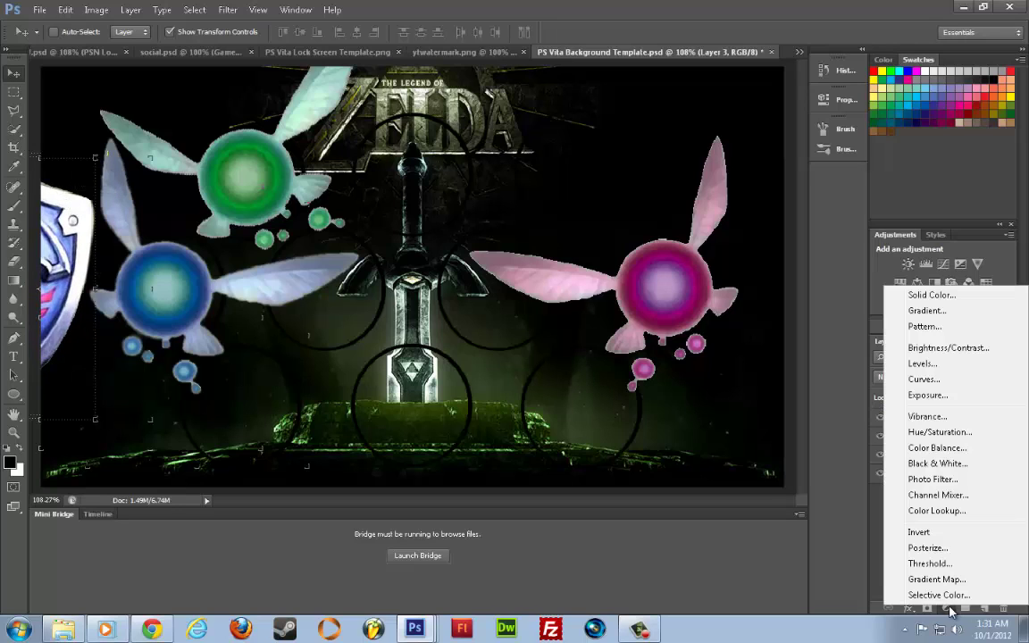
{"action": "left_click", "coordinate": [928, 346]}
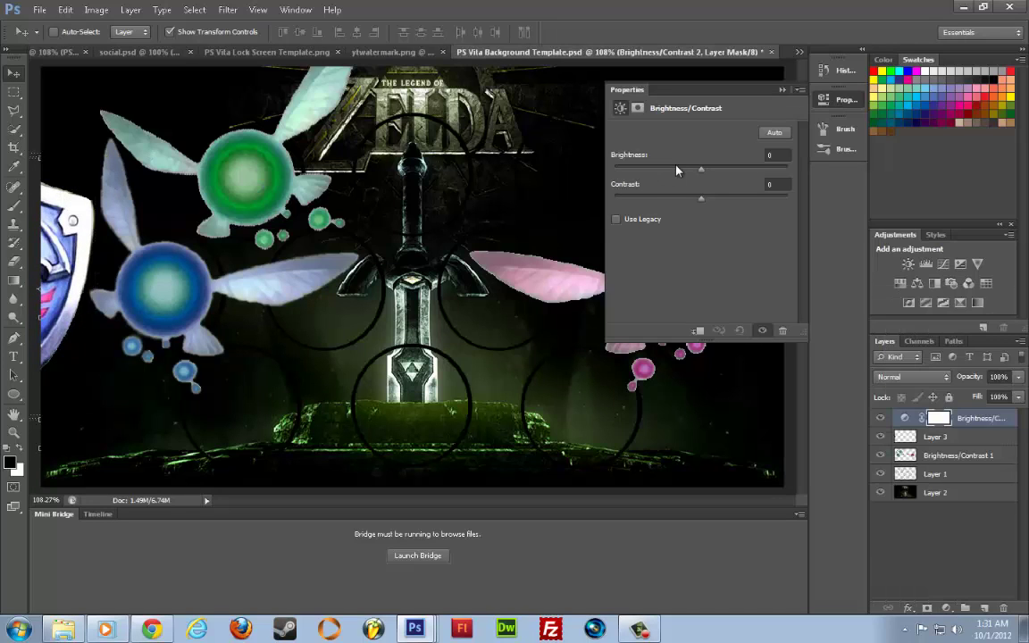
{"action": "left_click_drag", "start_coordinate": [700, 168], "coordinate": [625, 174]}
{"action": "left_click_drag", "start_coordinate": [698, 202], "coordinate": [750, 198]}
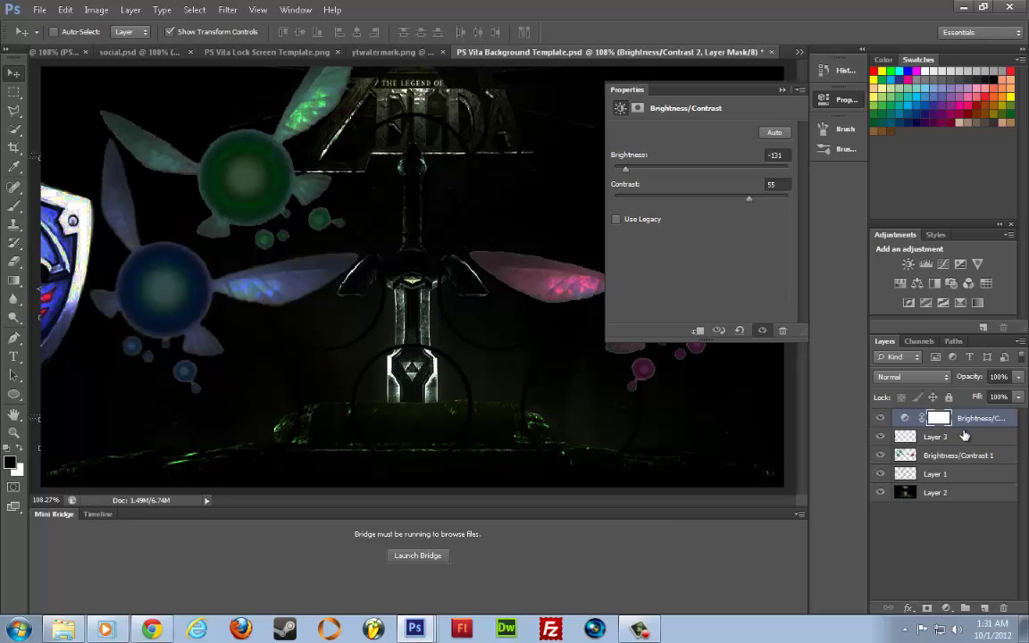
{"action": "left_click", "coordinate": [933, 436], "text": "ctrl"}
{"action": "right_click", "coordinate": [964, 420]}
{"action": "left_click", "coordinate": [821, 444]}
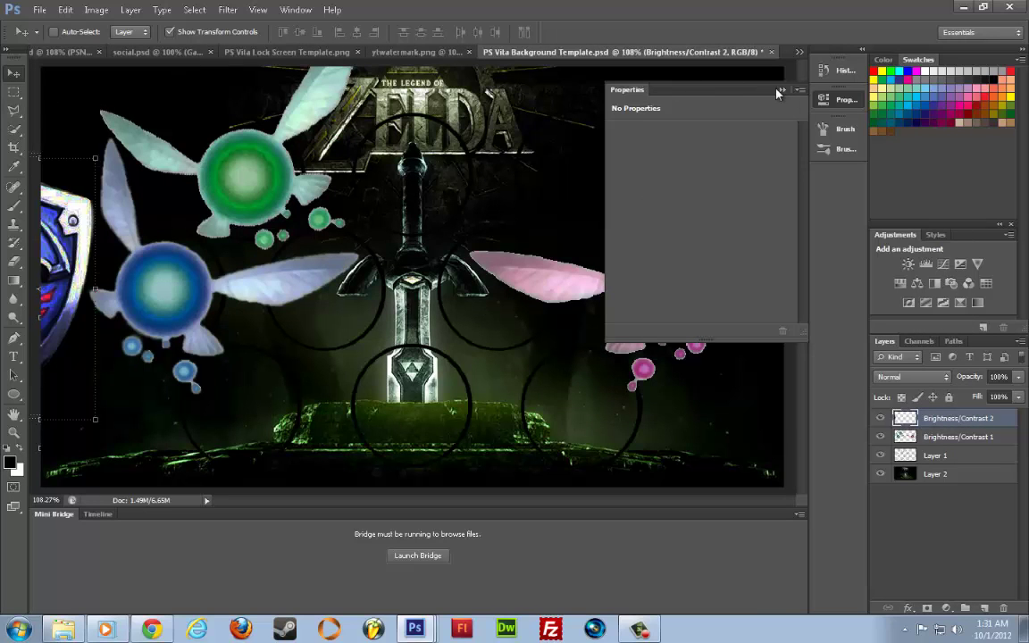
{"action": "left_click", "coordinate": [779, 91]}
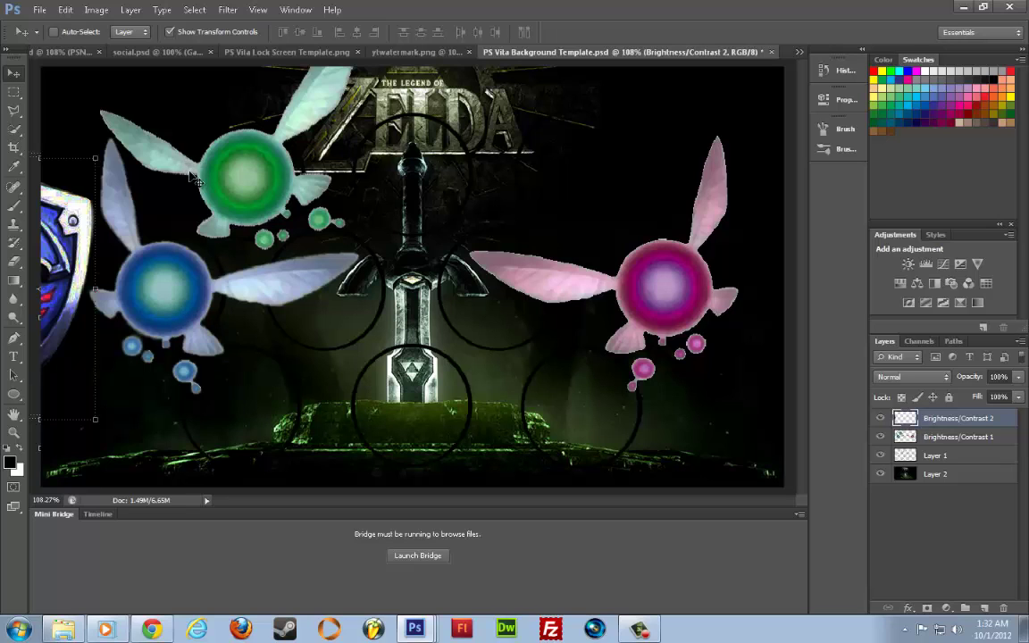
{"action": "left_click", "coordinate": [304, 52]}
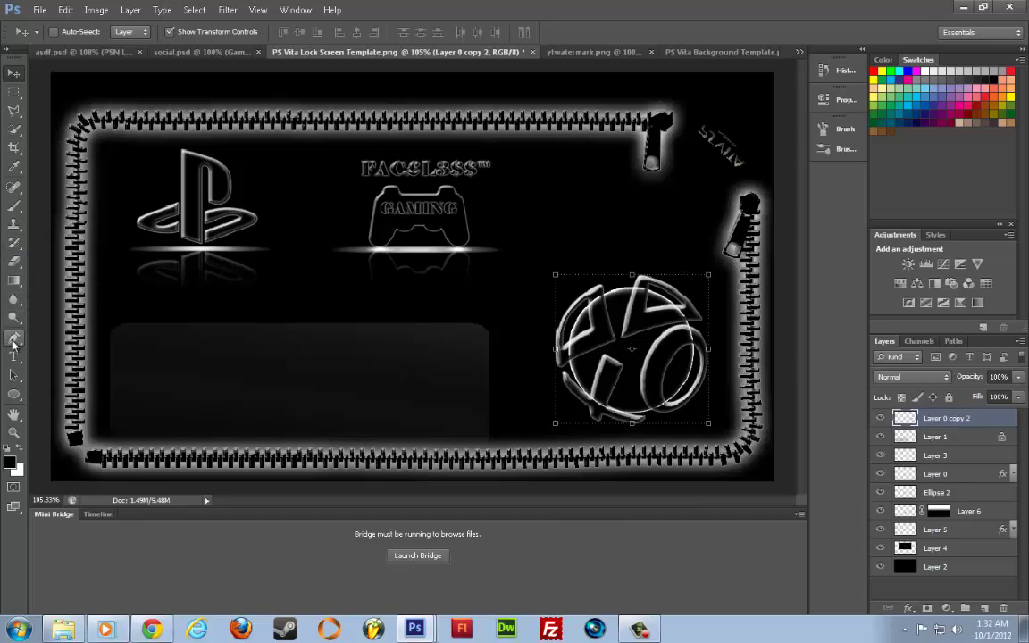
Draw an 896 × 446 px black rounded rectangle with 20 px corners inside the zipper frame
{"action": "left_click", "coordinate": [14, 395]}
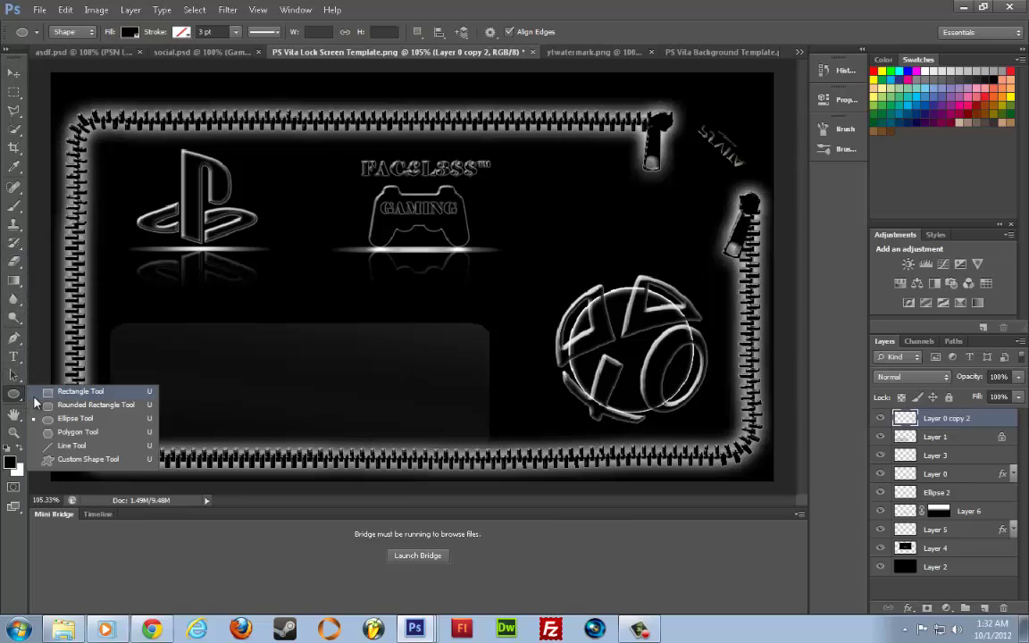
{"action": "left_click", "coordinate": [94, 404]}
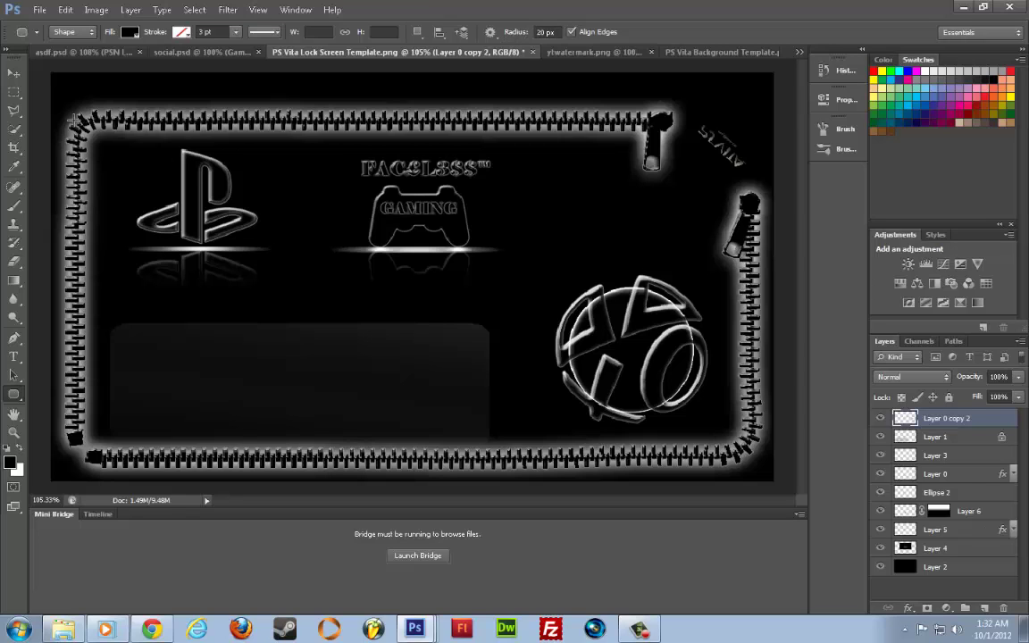
{"action": "left_click_drag", "start_coordinate": [84, 114], "coordinate": [752, 456]}
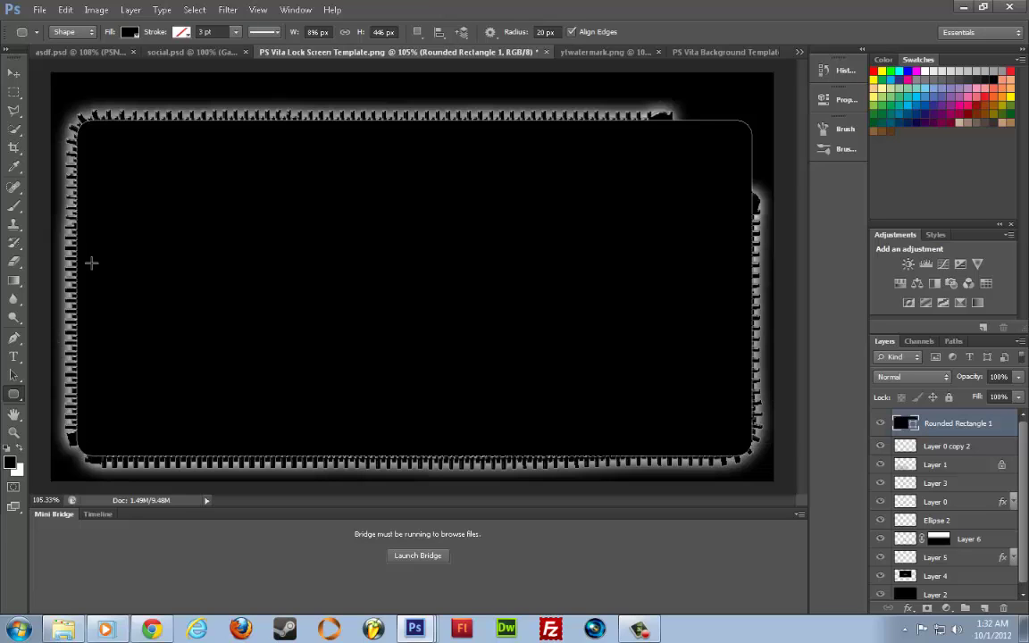
Give Rounded Rectangle 1 a white fill and 1 pt black stroke, then rasterize the layer
{"action": "right_click", "coordinate": [967, 426]}
{"action": "left_click", "coordinate": [334, 192]}
{"action": "left_click", "coordinate": [125, 32]}
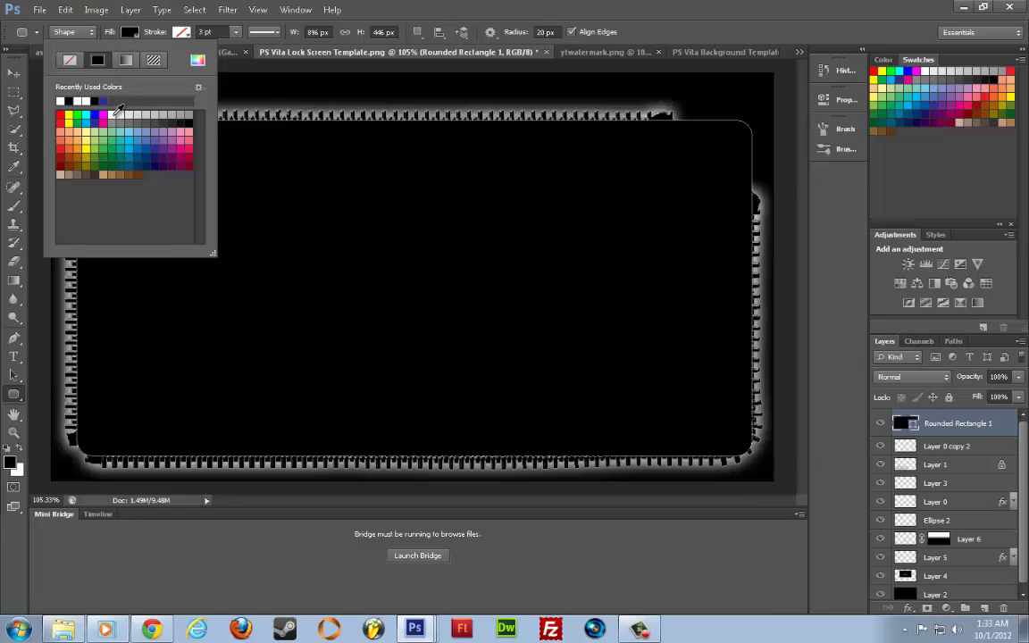
{"action": "left_click", "coordinate": [92, 101]}
{"action": "left_click", "coordinate": [171, 34]}
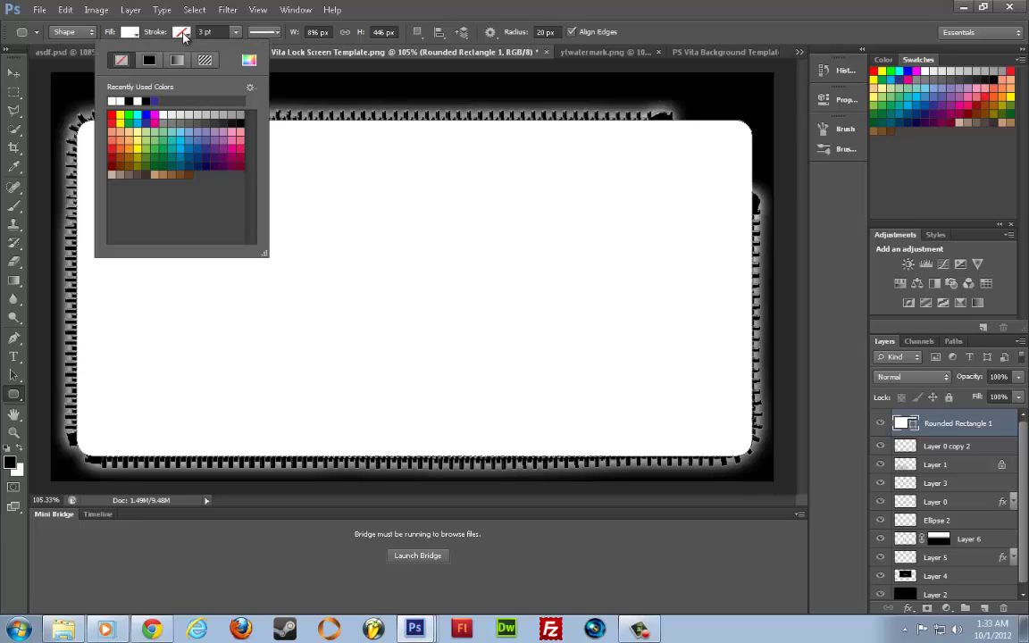
{"action": "left_click", "coordinate": [137, 100]}
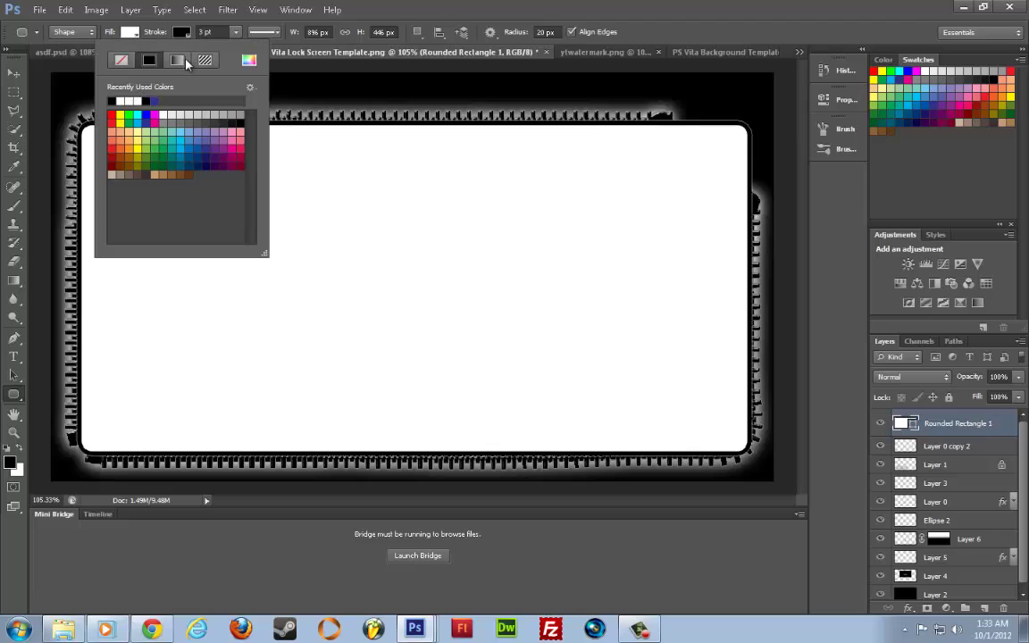
{"action": "left_click", "coordinate": [206, 32]}
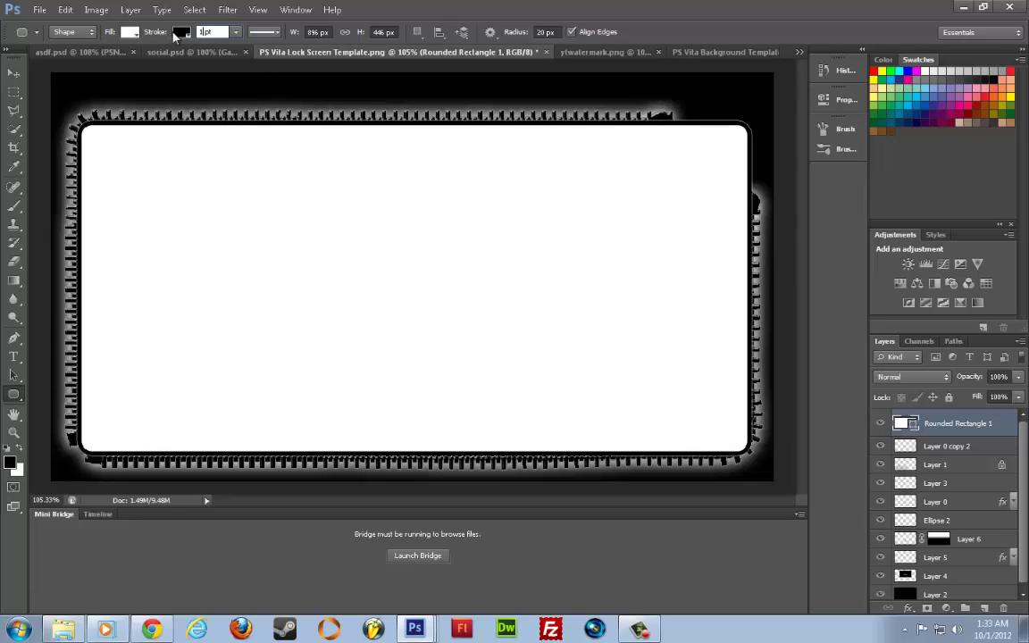
{"action": "type", "text": "1"}
{"action": "key", "text": "Return"}
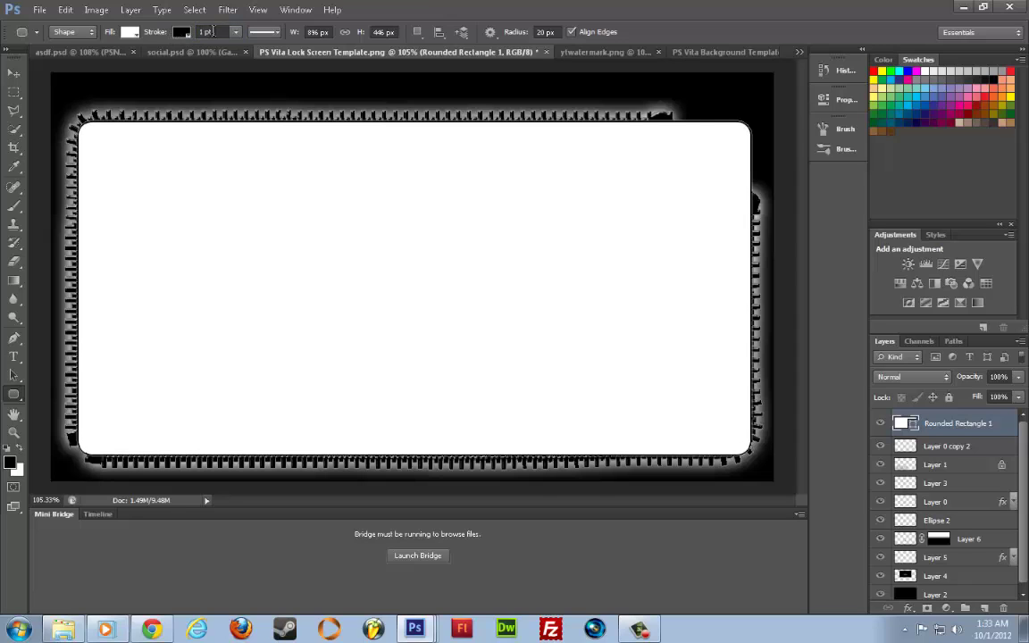
{"action": "right_click", "coordinate": [933, 423]}
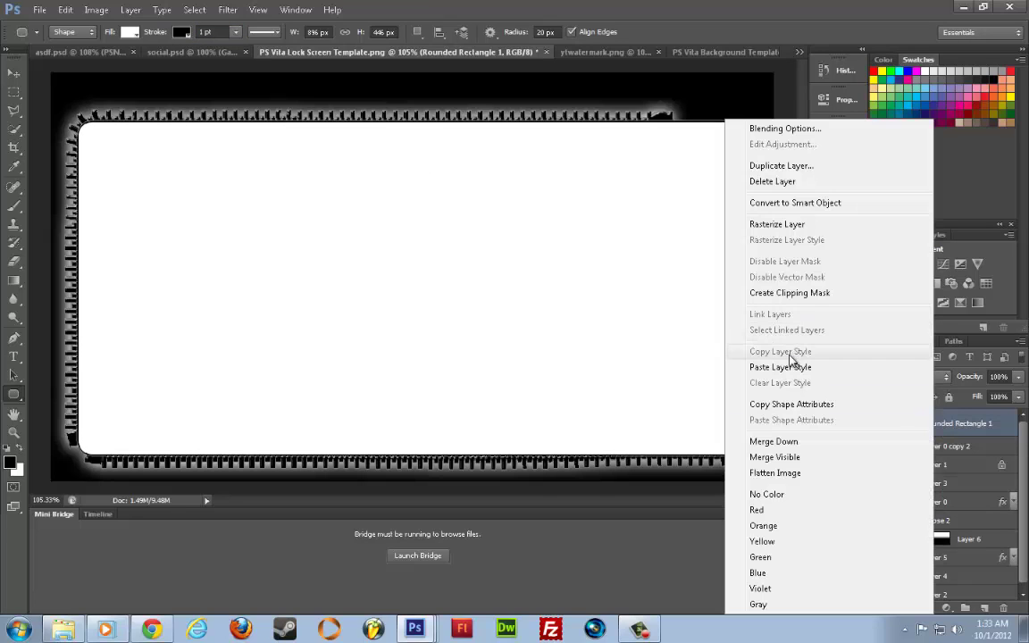
{"action": "left_click", "coordinate": [776, 224]}
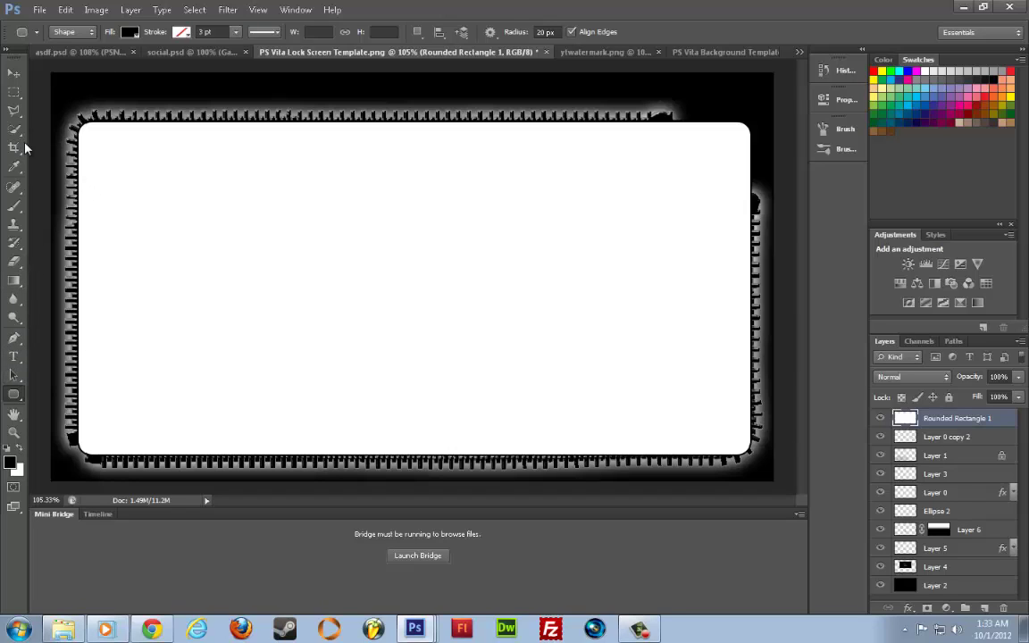
With the Pencil tool, draw wavy lines along the white panel's left, top, bottom and right edges
{"action": "left_click", "coordinate": [15, 206]}
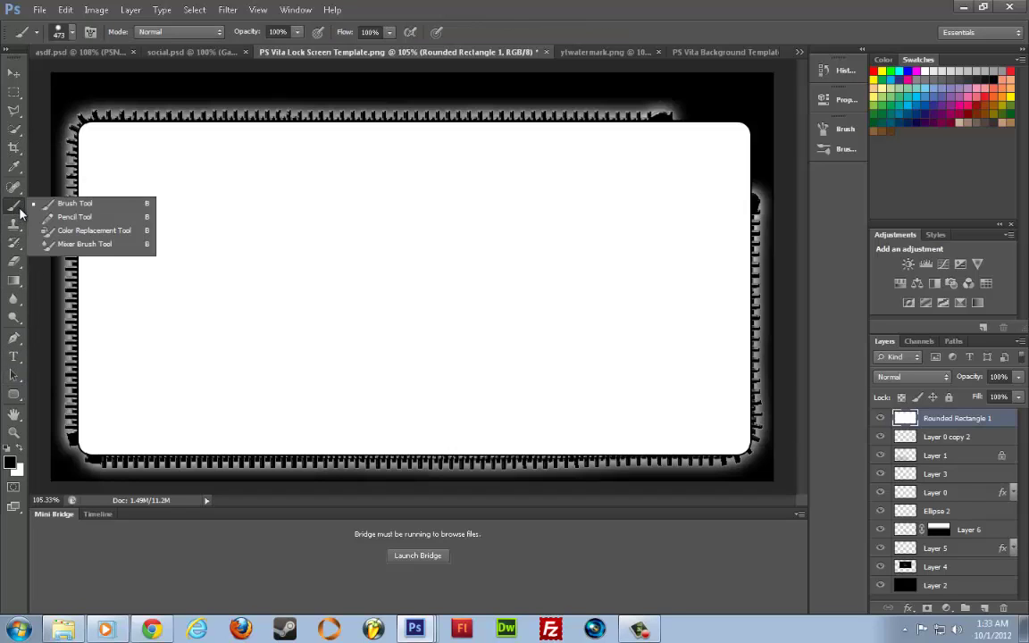
{"action": "left_click", "coordinate": [62, 217]}
{"action": "mouse_move", "coordinate": [63, 435]}
{"action": "left_mouse_down"}
{"action": "mouse_move", "coordinate": [82, 378]}
{"action": "mouse_move", "coordinate": [65, 271]}
{"action": "mouse_move", "coordinate": [83, 222]}
{"action": "mouse_move", "coordinate": [86, 168]}
{"action": "mouse_move", "coordinate": [158, 124]}
{"action": "mouse_move", "coordinate": [278, 102]}
{"action": "mouse_move", "coordinate": [409, 134]}
{"action": "mouse_move", "coordinate": [495, 121]}
{"action": "mouse_move", "coordinate": [654, 142]}
{"action": "mouse_move", "coordinate": [766, 130]}
{"action": "left_mouse_up"}
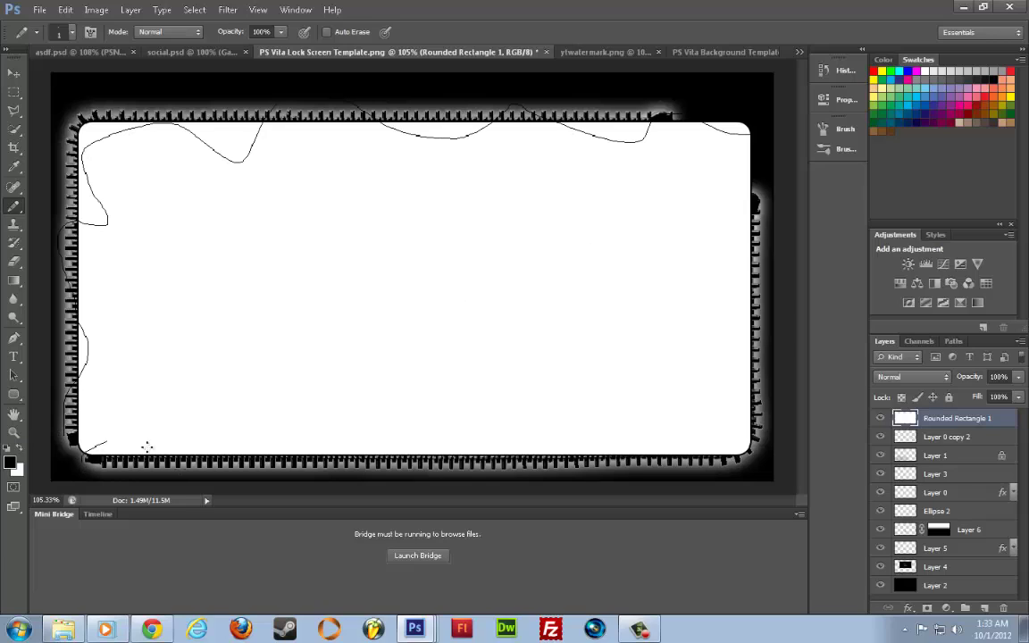
{"action": "mouse_move", "coordinate": [125, 439]}
{"action": "left_mouse_down"}
{"action": "mouse_move", "coordinate": [399, 447]}
{"action": "mouse_move", "coordinate": [707, 399]}
{"action": "mouse_move", "coordinate": [746, 239]}
{"action": "left_mouse_up"}
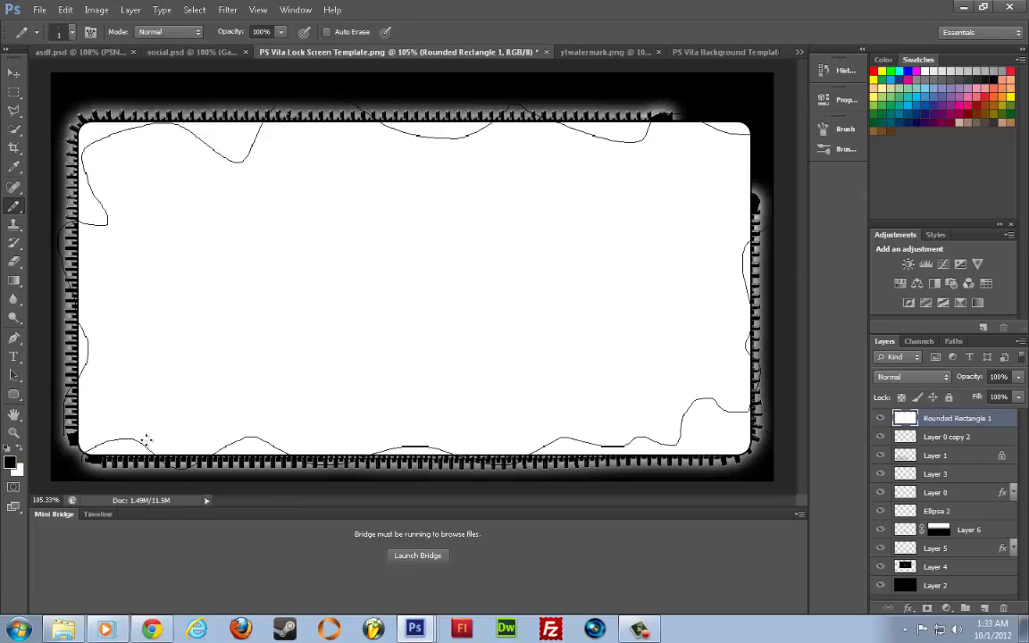
Scribble a looping ellipse, curved lines and rough lettering on the panel, then view ytwatermark.png
{"action": "left_click_drag", "start_coordinate": [339, 343], "coordinate": [554, 294]}
{"action": "left_click_drag", "start_coordinate": [265, 243], "coordinate": [387, 225]}
{"action": "left_click_drag", "start_coordinate": [501, 211], "coordinate": [596, 276]}
{"action": "mouse_move", "coordinate": [147, 211]}
{"action": "left_mouse_down"}
{"action": "mouse_move", "coordinate": [163, 256]}
{"action": "mouse_move", "coordinate": [166, 235]}
{"action": "mouse_move", "coordinate": [185, 257]}
{"action": "mouse_move", "coordinate": [230, 221]}
{"action": "left_mouse_up"}
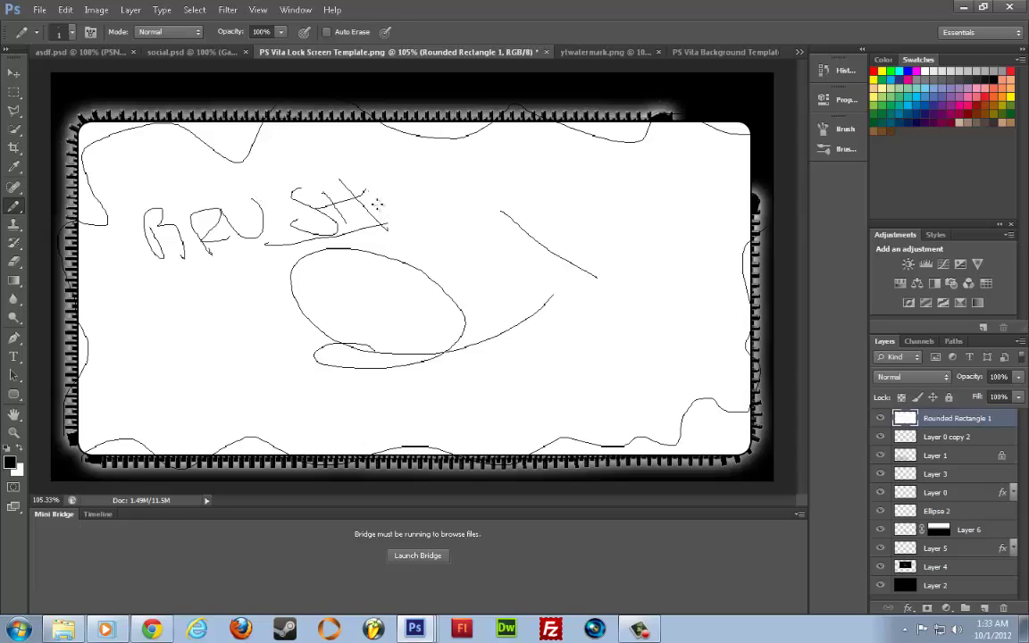
{"action": "left_click_drag", "start_coordinate": [388, 214], "coordinate": [403, 199]}
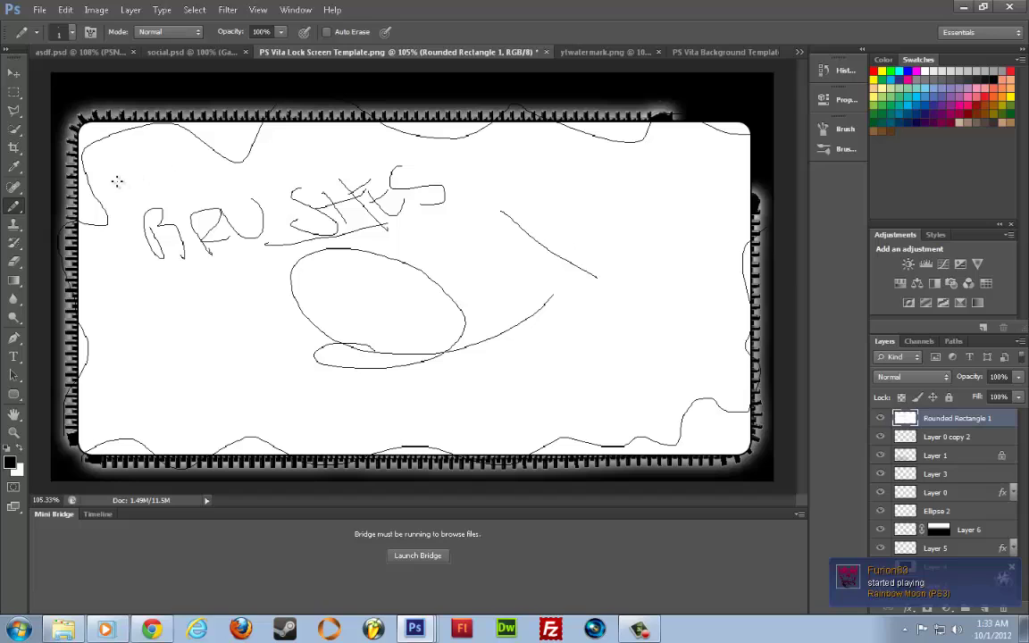
{"action": "mouse_move", "coordinate": [164, 272]}
{"action": "left_mouse_down"}
{"action": "mouse_move", "coordinate": [444, 204]}
{"action": "mouse_move", "coordinate": [239, 263]}
{"action": "mouse_move", "coordinate": [544, 256]}
{"action": "left_mouse_up"}
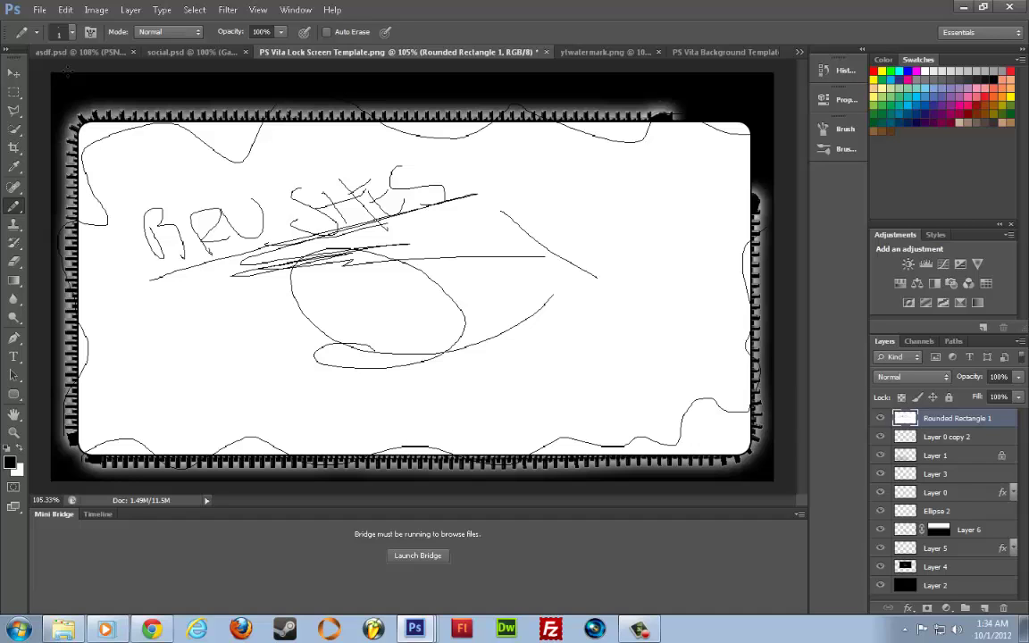
{"action": "left_click", "coordinate": [603, 52]}
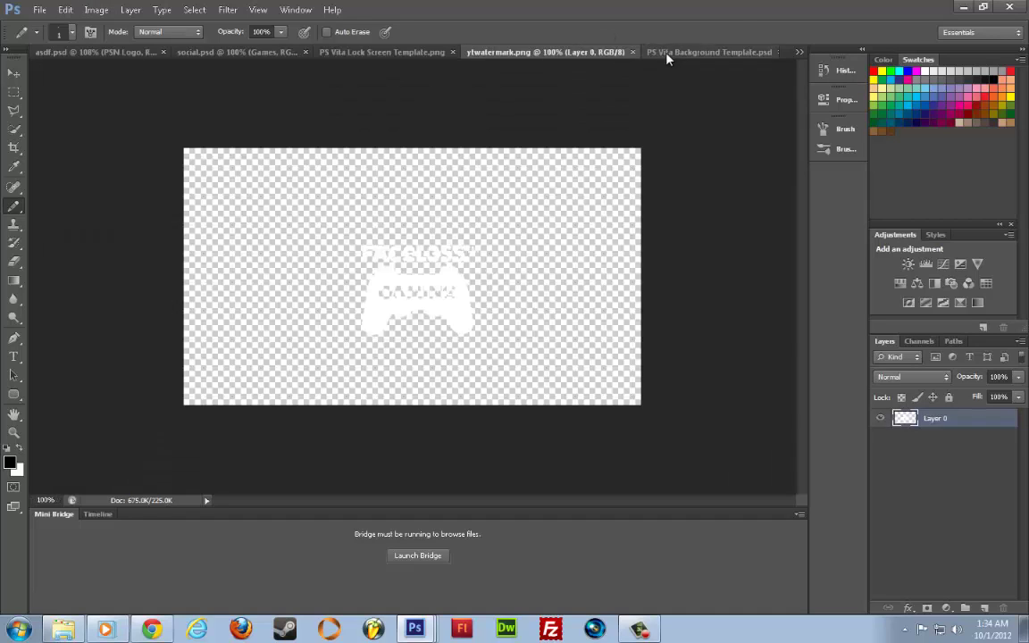
Pass through the Zelda background template to social.psd and open the File menu
{"action": "left_click", "coordinate": [705, 52]}
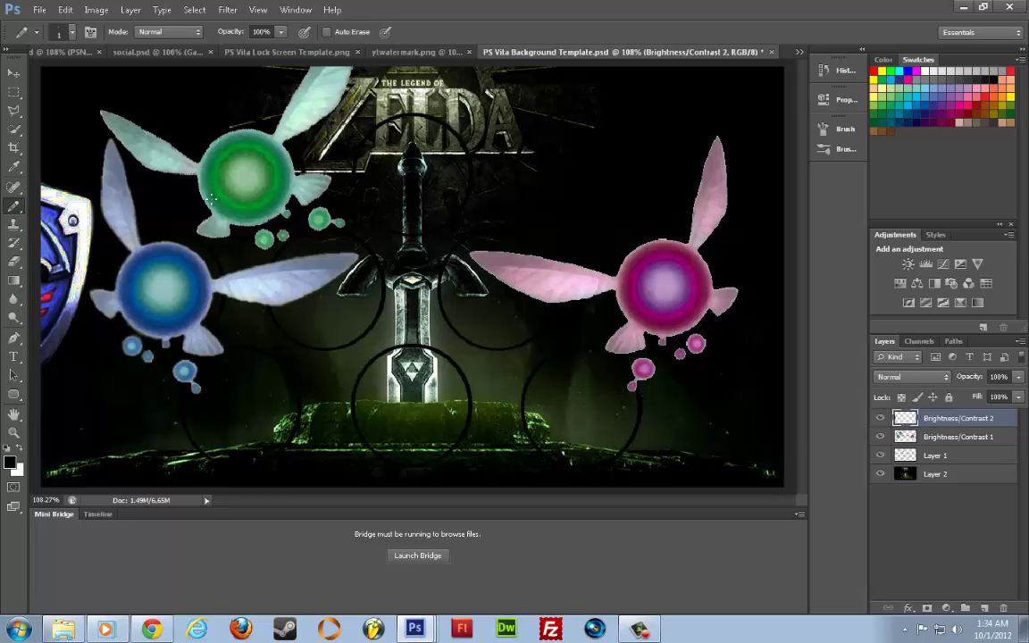
{"action": "left_click", "coordinate": [142, 50]}
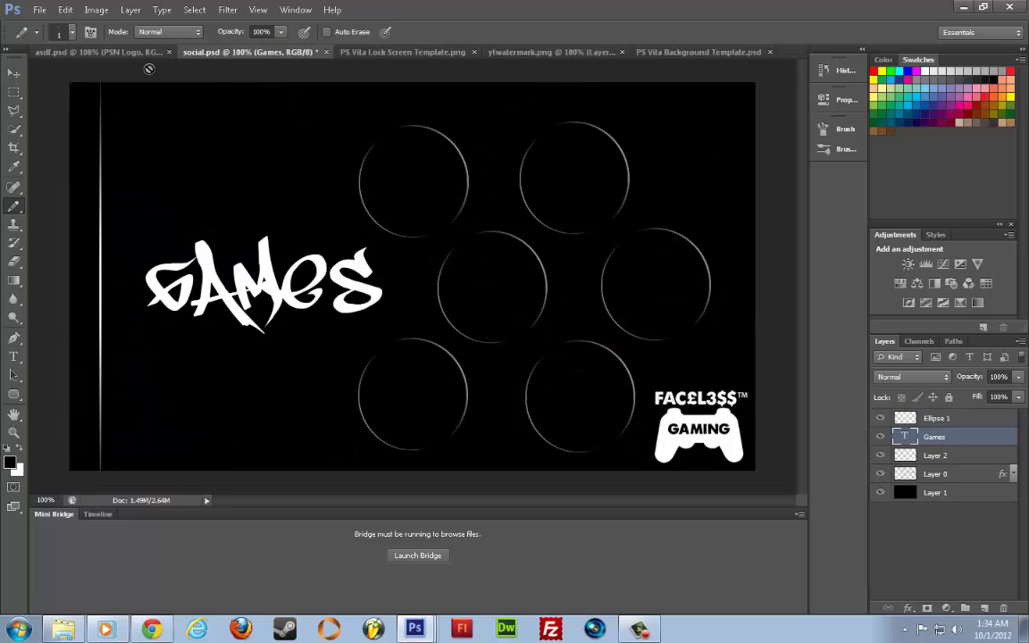
{"action": "left_click", "coordinate": [39, 9]}
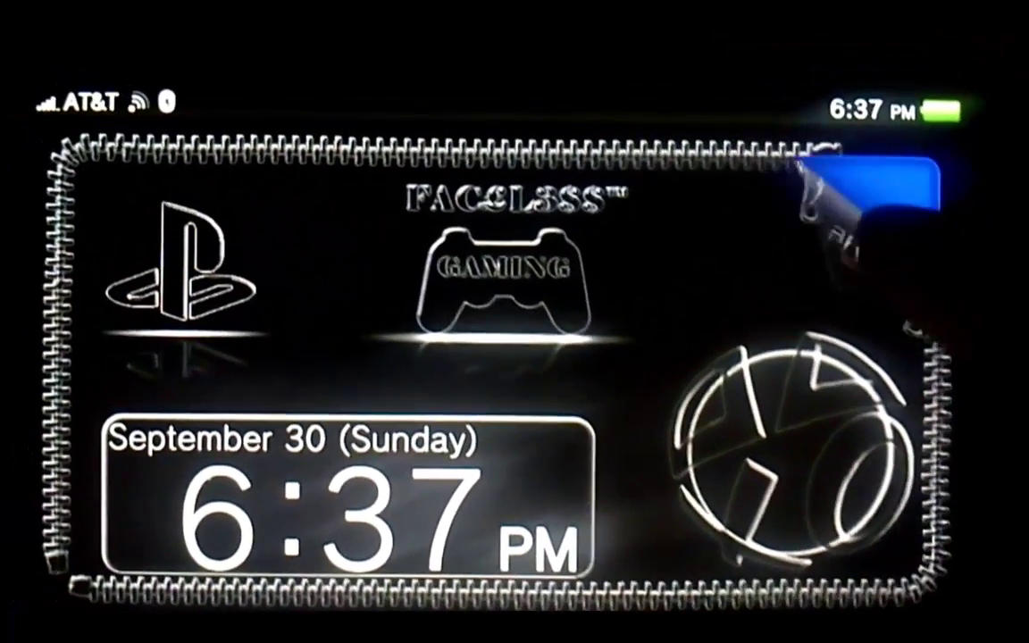
Peel the zipper lock screen's top-right corner down-left twice to reveal the passcode keypad
{"action": "left_click_drag", "start_coordinate": [835, 201], "coordinate": [826, 286]}
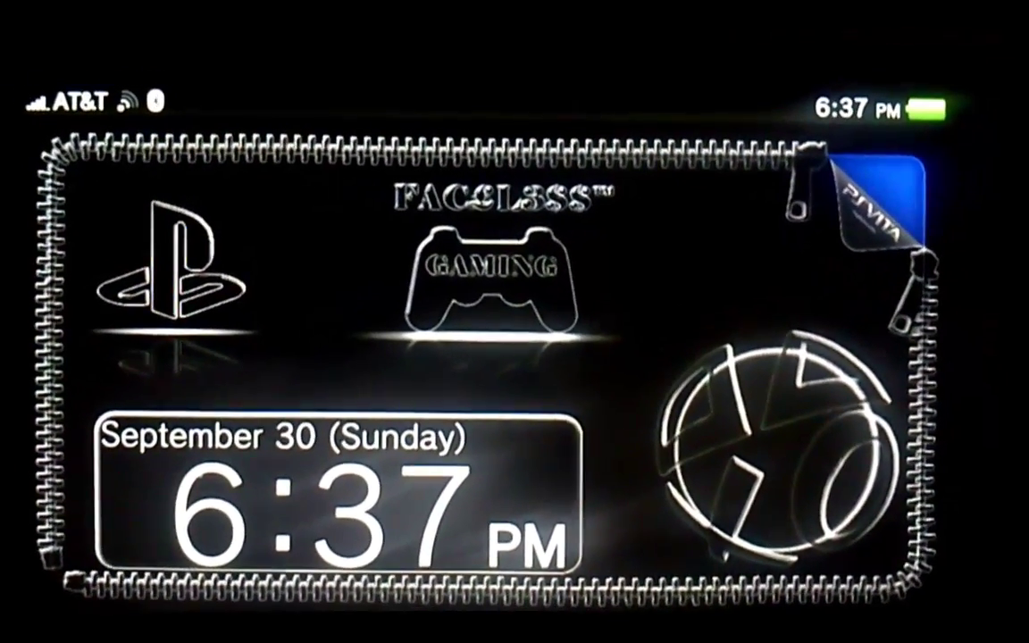
{"action": "left_click_drag", "start_coordinate": [884, 179], "coordinate": [839, 259]}
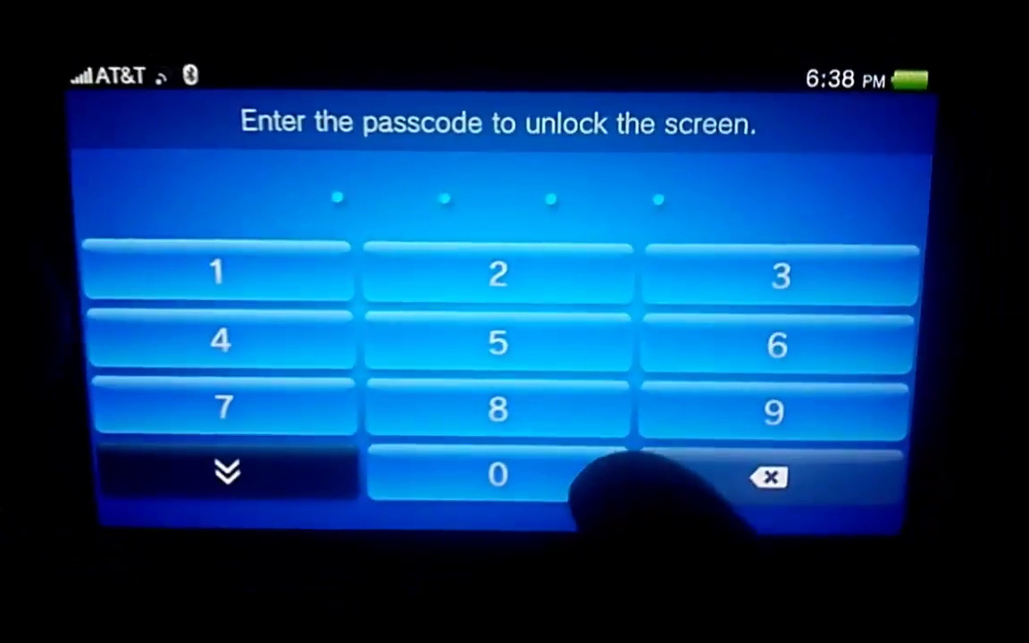
Enter the passcode on the keypad to unlock the Vita
{"action": "left_click", "coordinate": [497, 520]}
{"action": "left_click", "coordinate": [199, 444]}
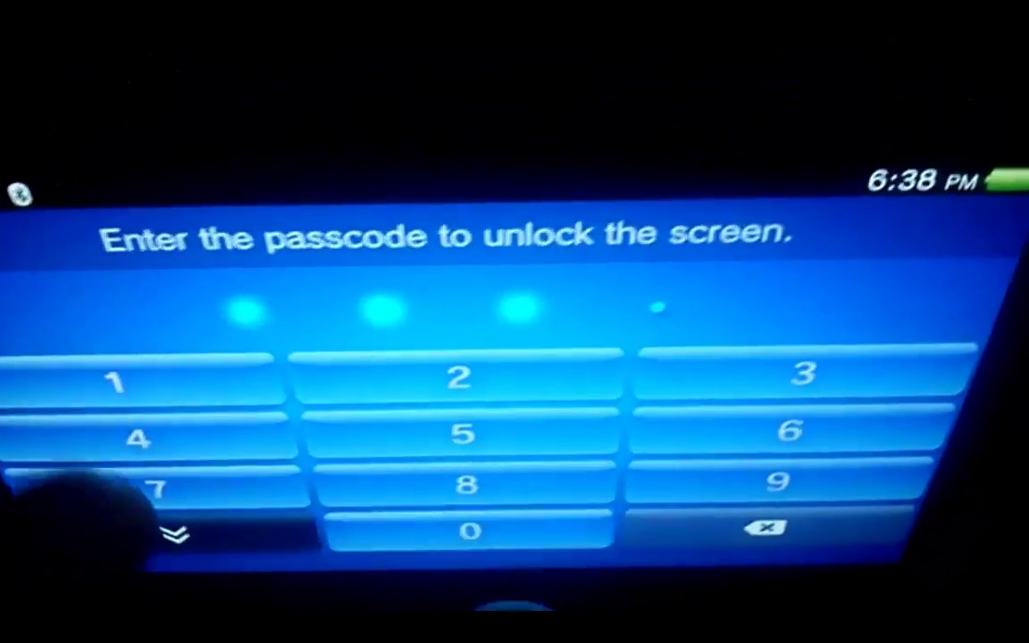
{"action": "left_click", "coordinate": [152, 488]}
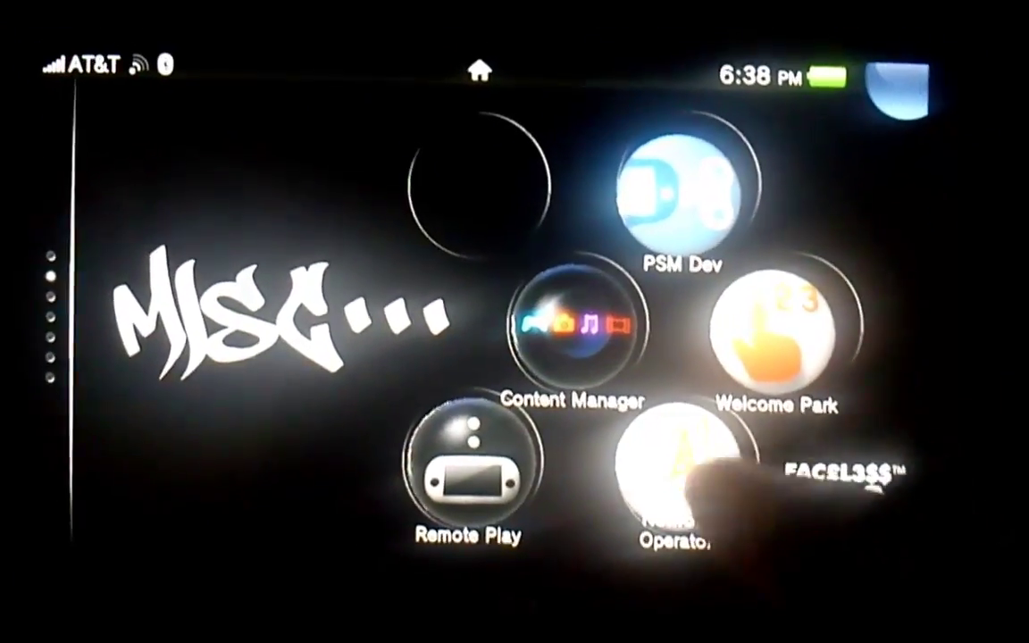
Swipe through the themed SOCIAL, MEDIA and GAMES home pages and the following game pages
{"action": "left_click_drag", "start_coordinate": [705, 487], "coordinate": [884, 268]}
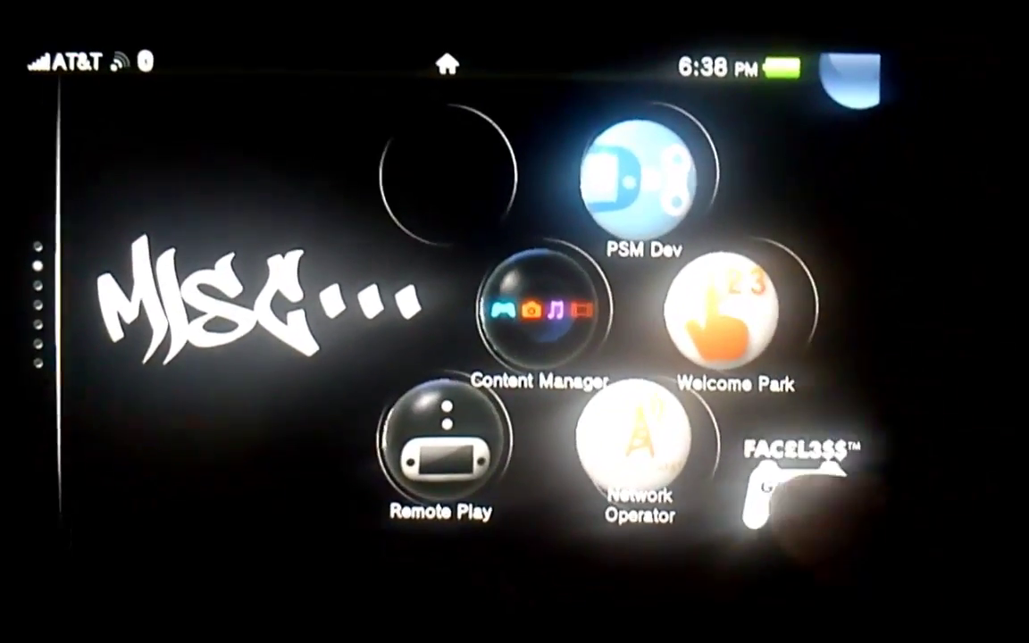
{"action": "left_click_drag", "start_coordinate": [768, 527], "coordinate": [768, 268]}
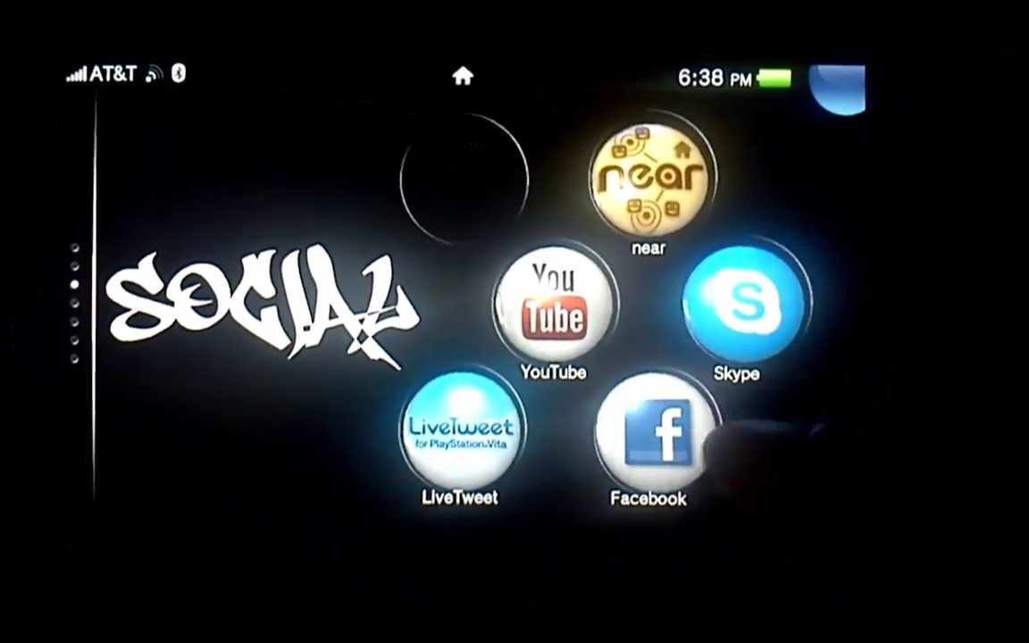
{"action": "left_click_drag", "start_coordinate": [759, 446], "coordinate": [759, 223]}
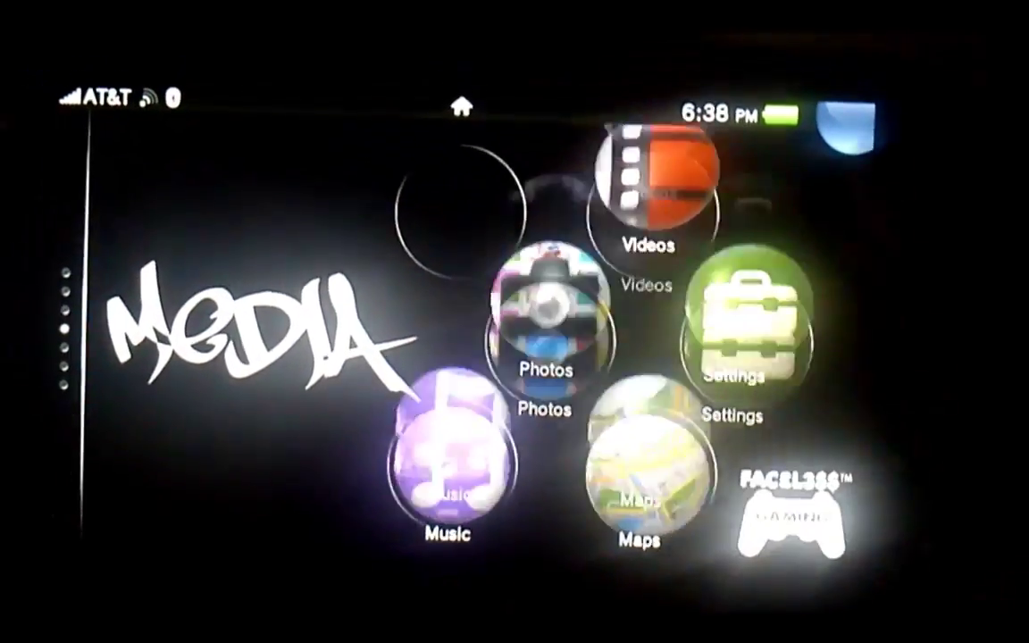
{"action": "left_click_drag", "start_coordinate": [759, 446], "coordinate": [759, 223]}
{"action": "left_click_drag", "start_coordinate": [759, 446], "coordinate": [759, 223]}
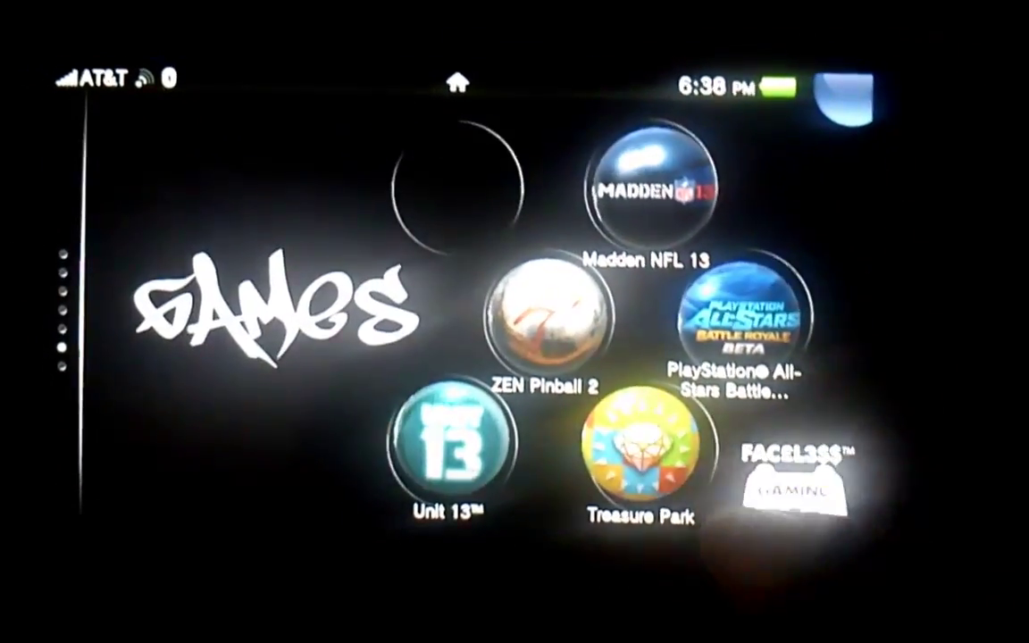
{"action": "mouse_move", "coordinate": [759, 446]}
{"action": "left_mouse_down"}
{"action": "mouse_move", "coordinate": [758, 224]}
{"action": "mouse_move", "coordinate": [759, 447]}
{"action": "left_mouse_up"}
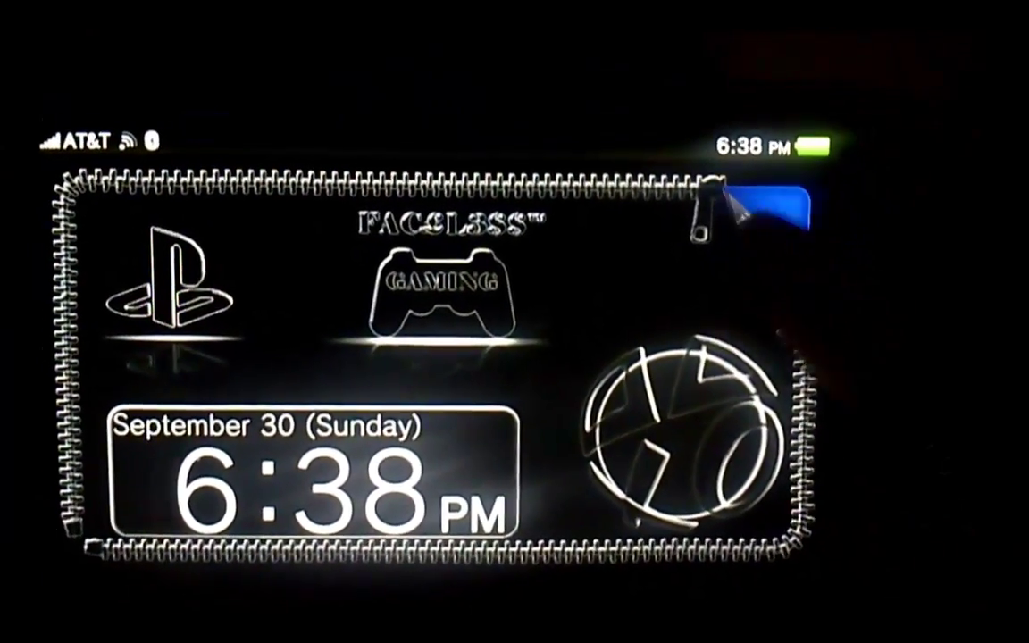
Peel back the zipper lock screen to return to the Uncharted and Mortal Kombat games page
{"action": "left_click_drag", "start_coordinate": [786, 223], "coordinate": [715, 232]}
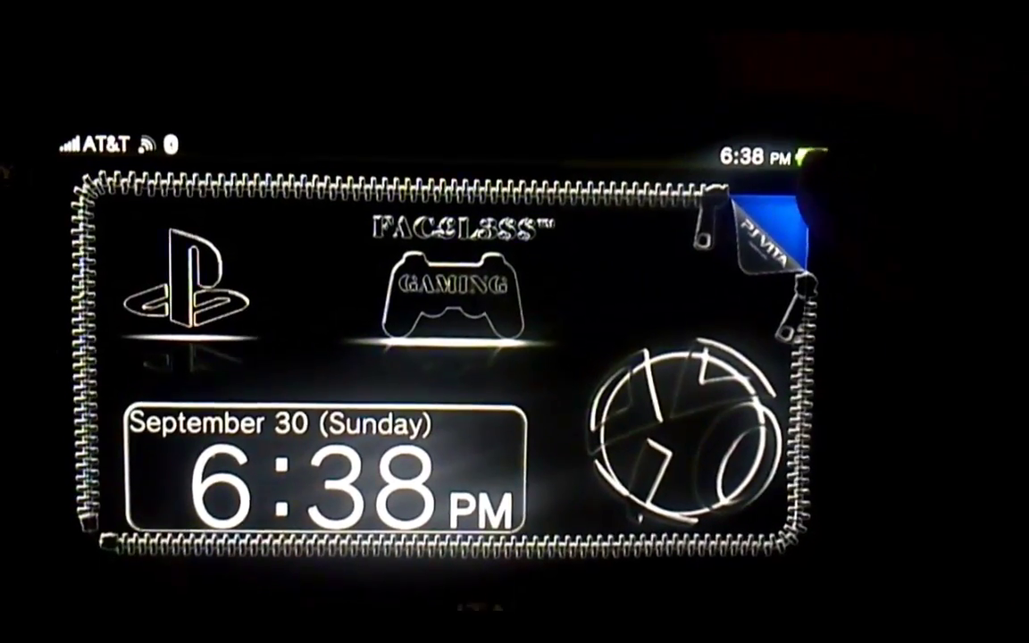